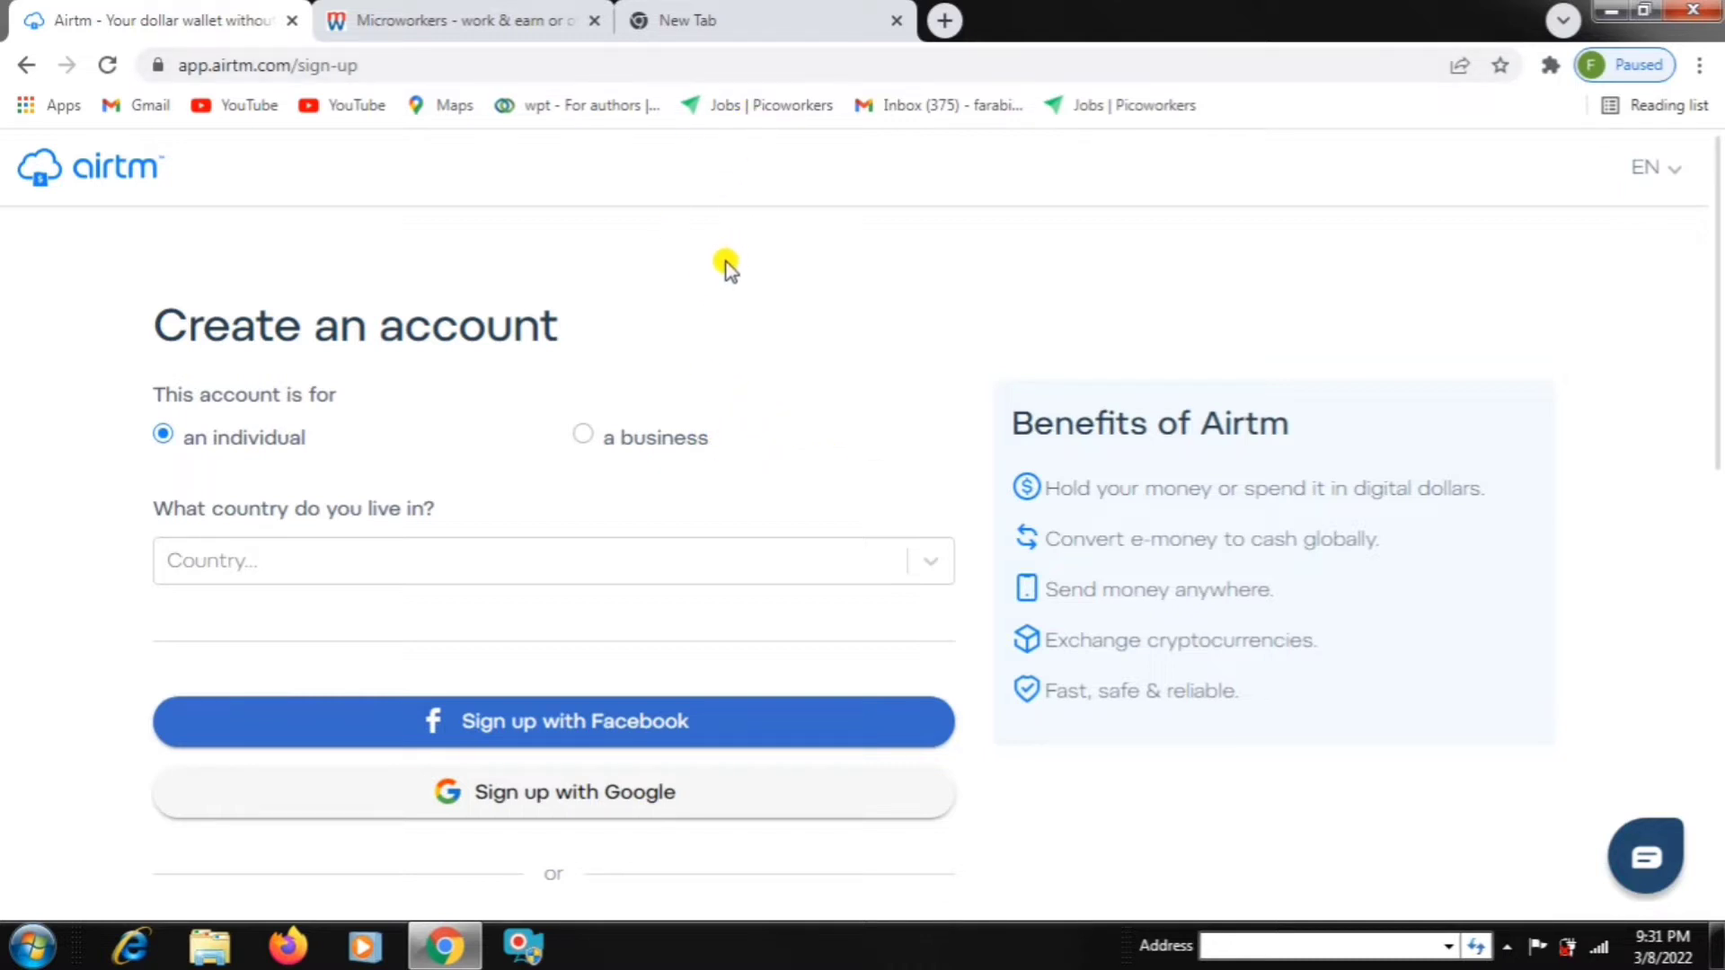
- Search Google for 'airtm' and open the Airtm home page from the first result
left_click(744, 22)
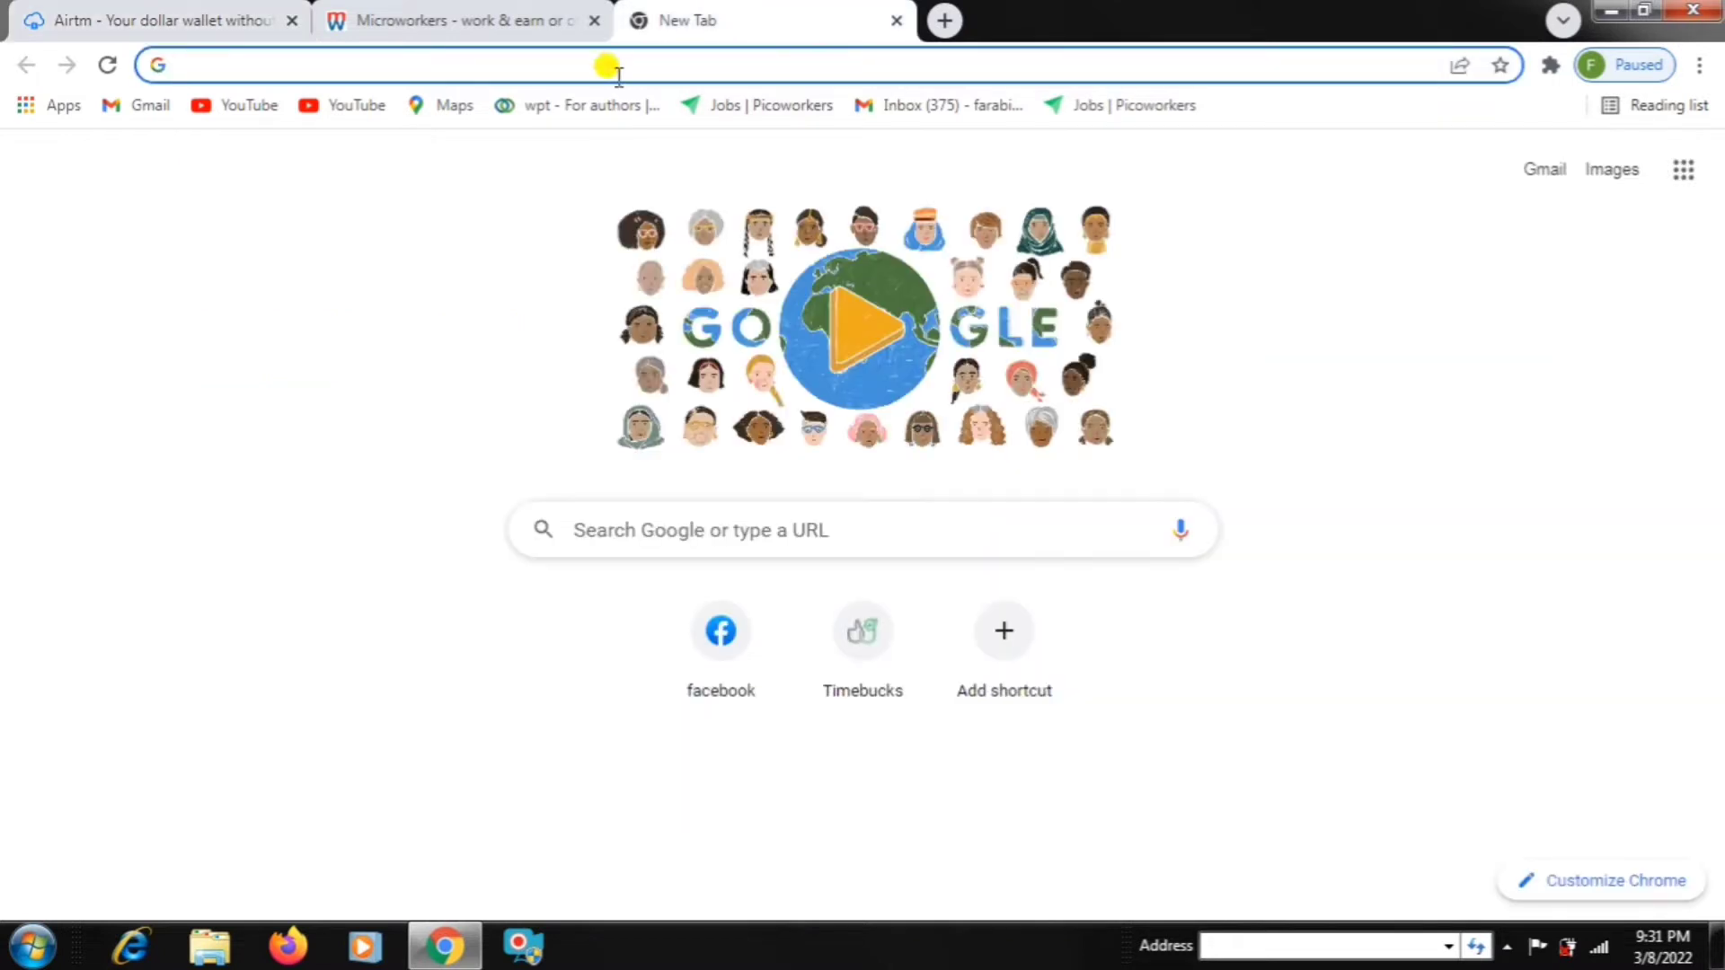
type("airtm")
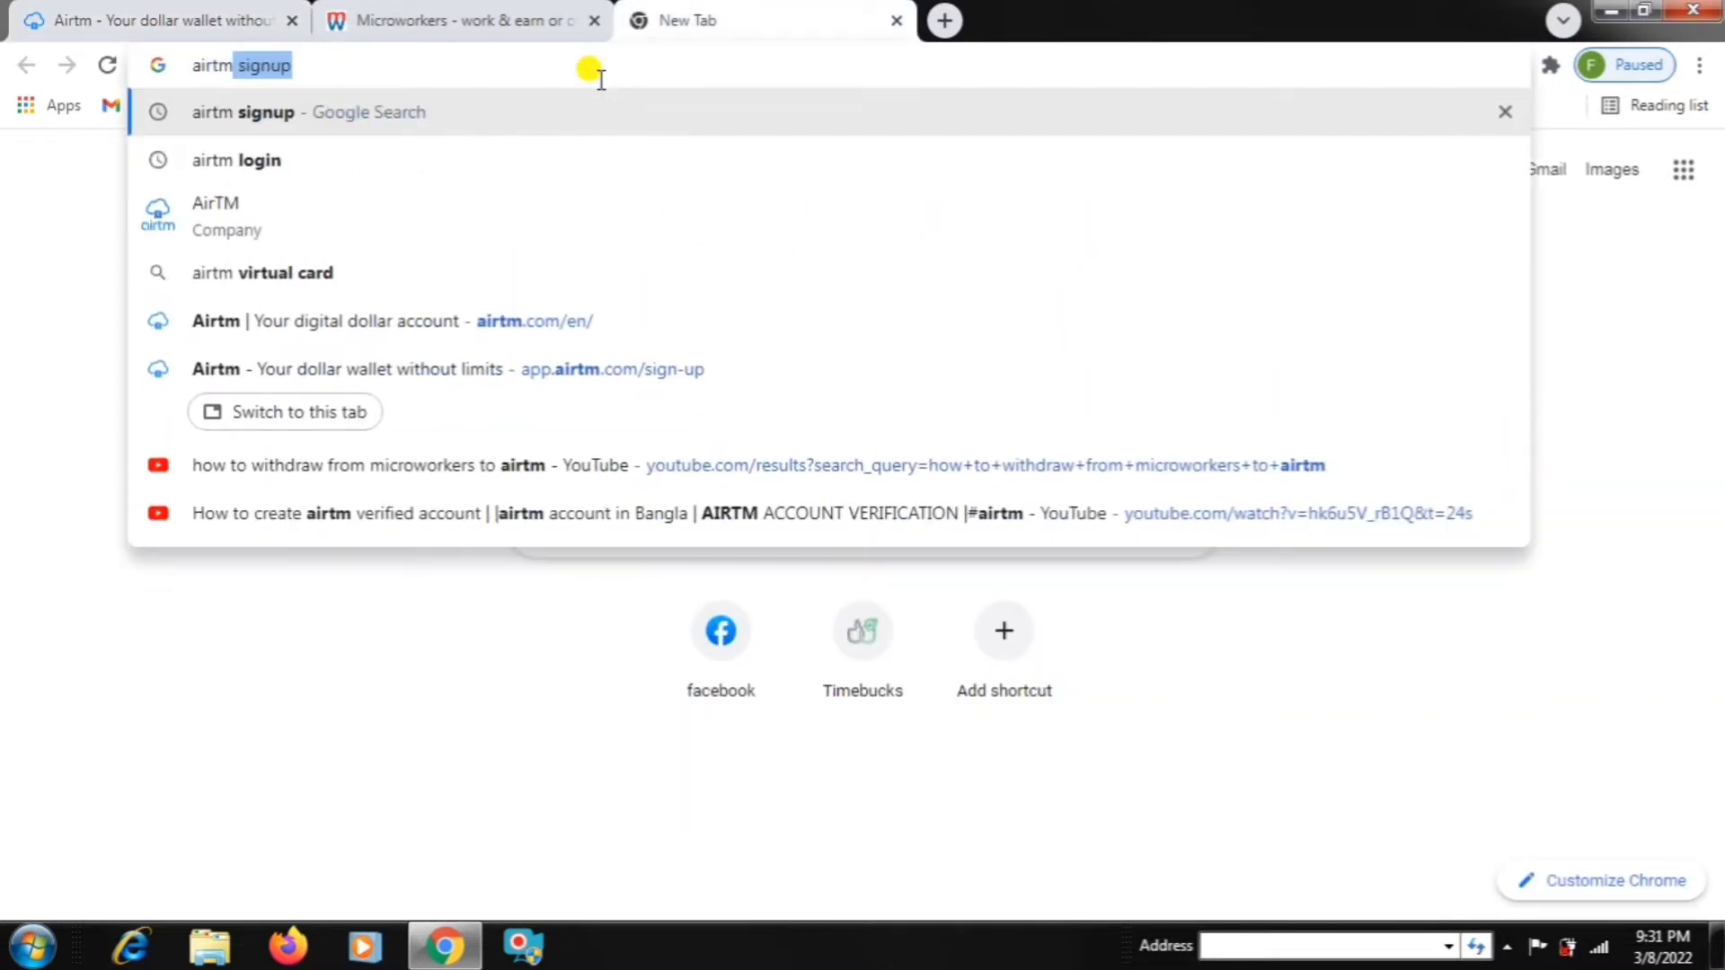
key("Return")
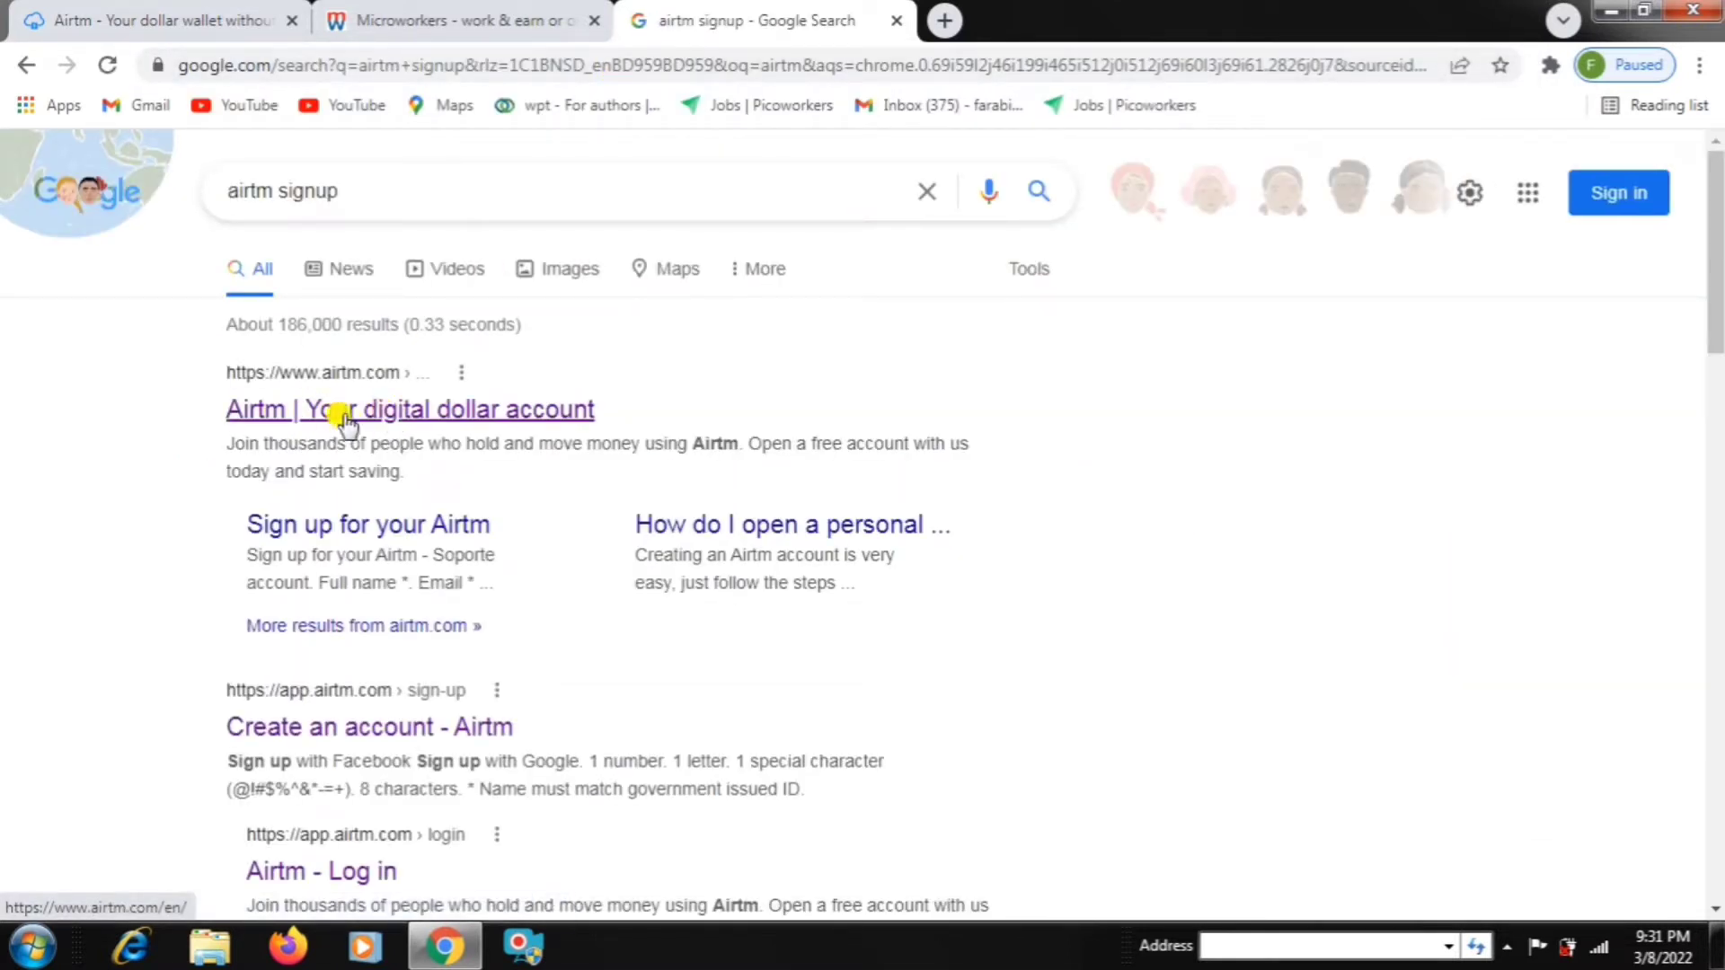
left_click(343, 411)
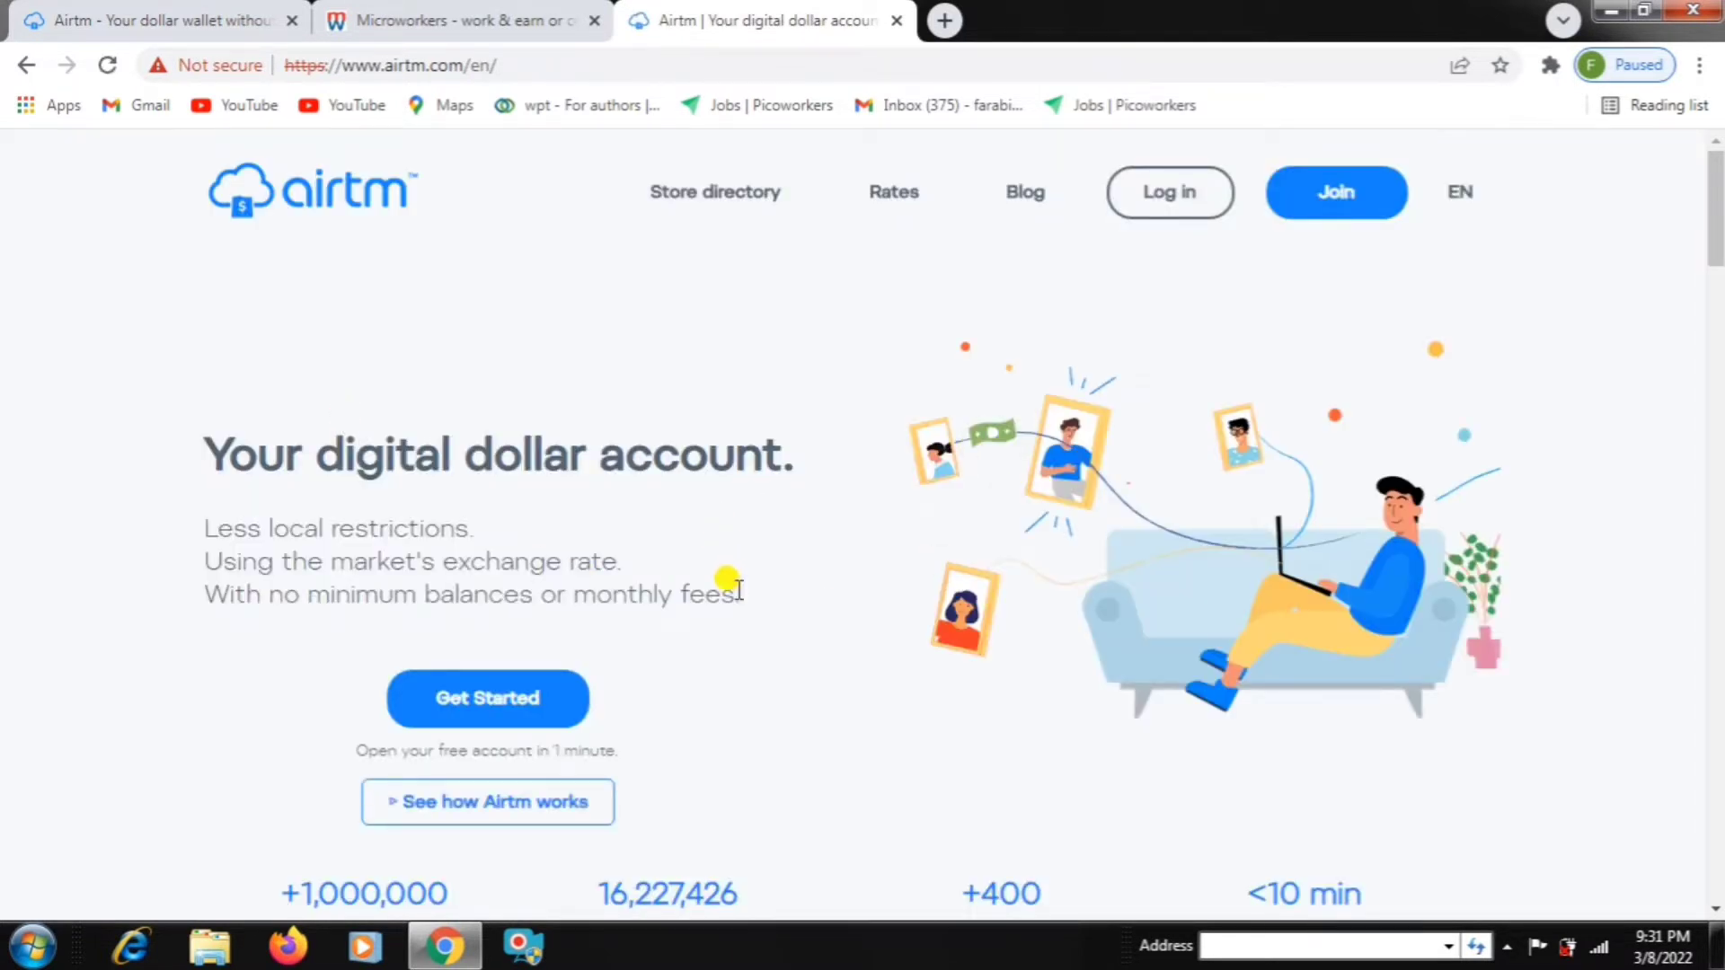
- Open Airtm's Create an account form, look it over, and go back to the Microworkers jobs page
left_click(1343, 196)
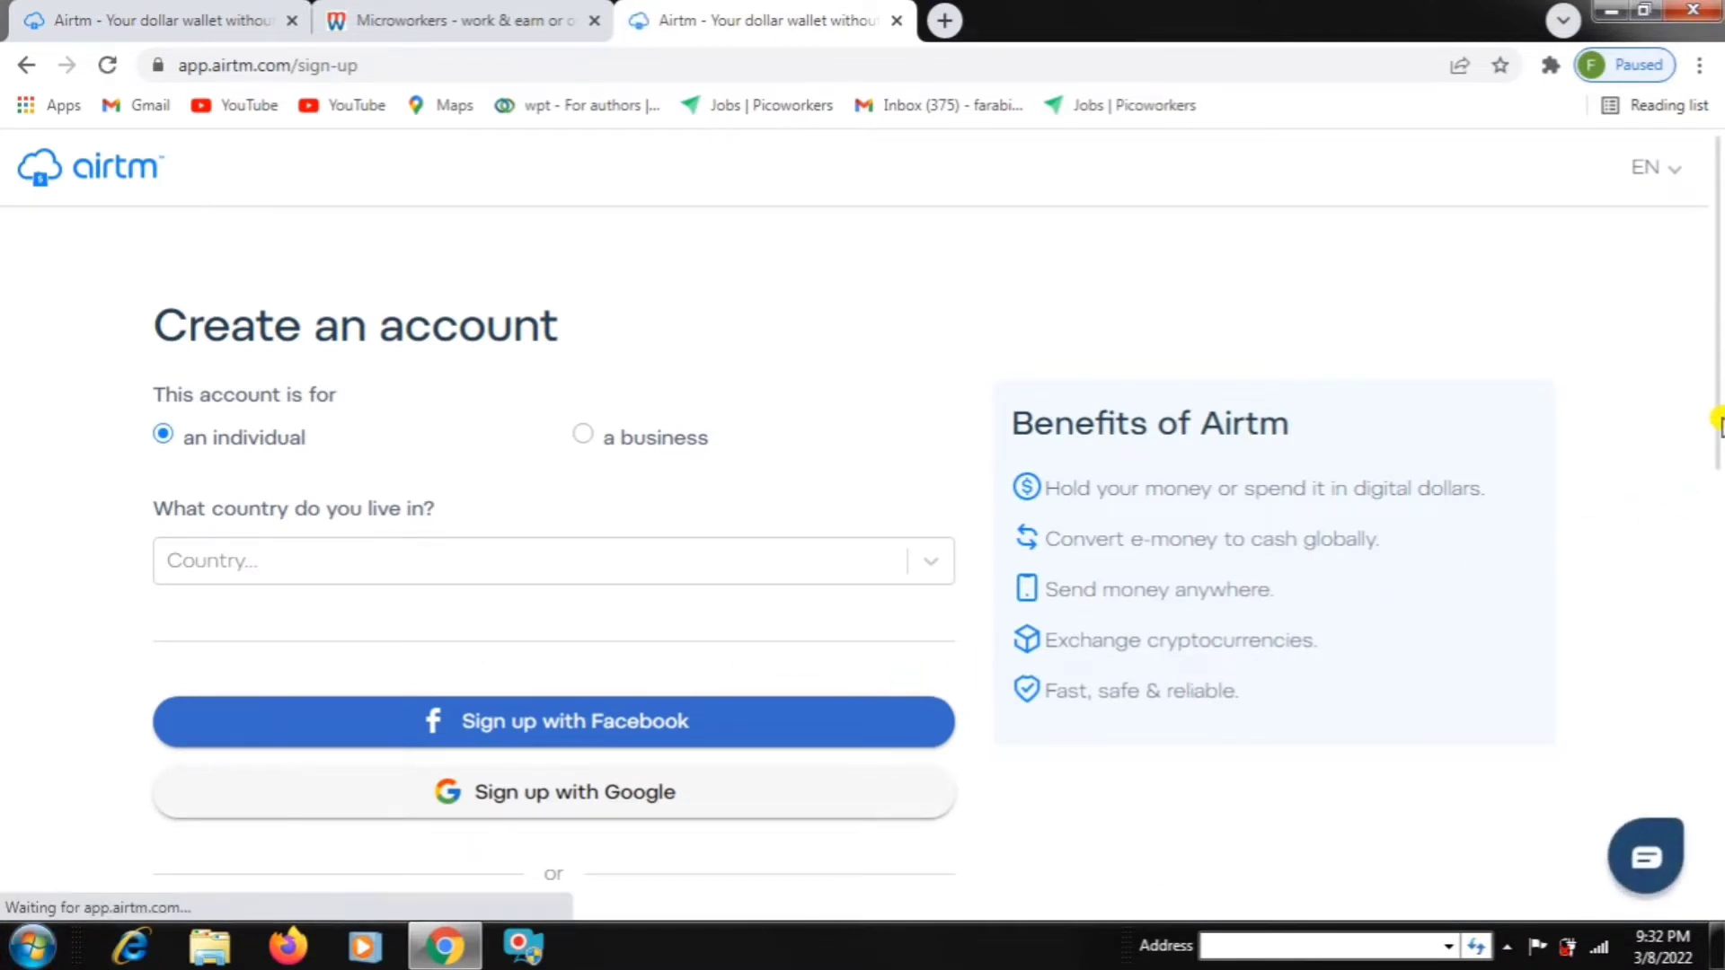
left_click_drag(1716, 460, 1716, 287)
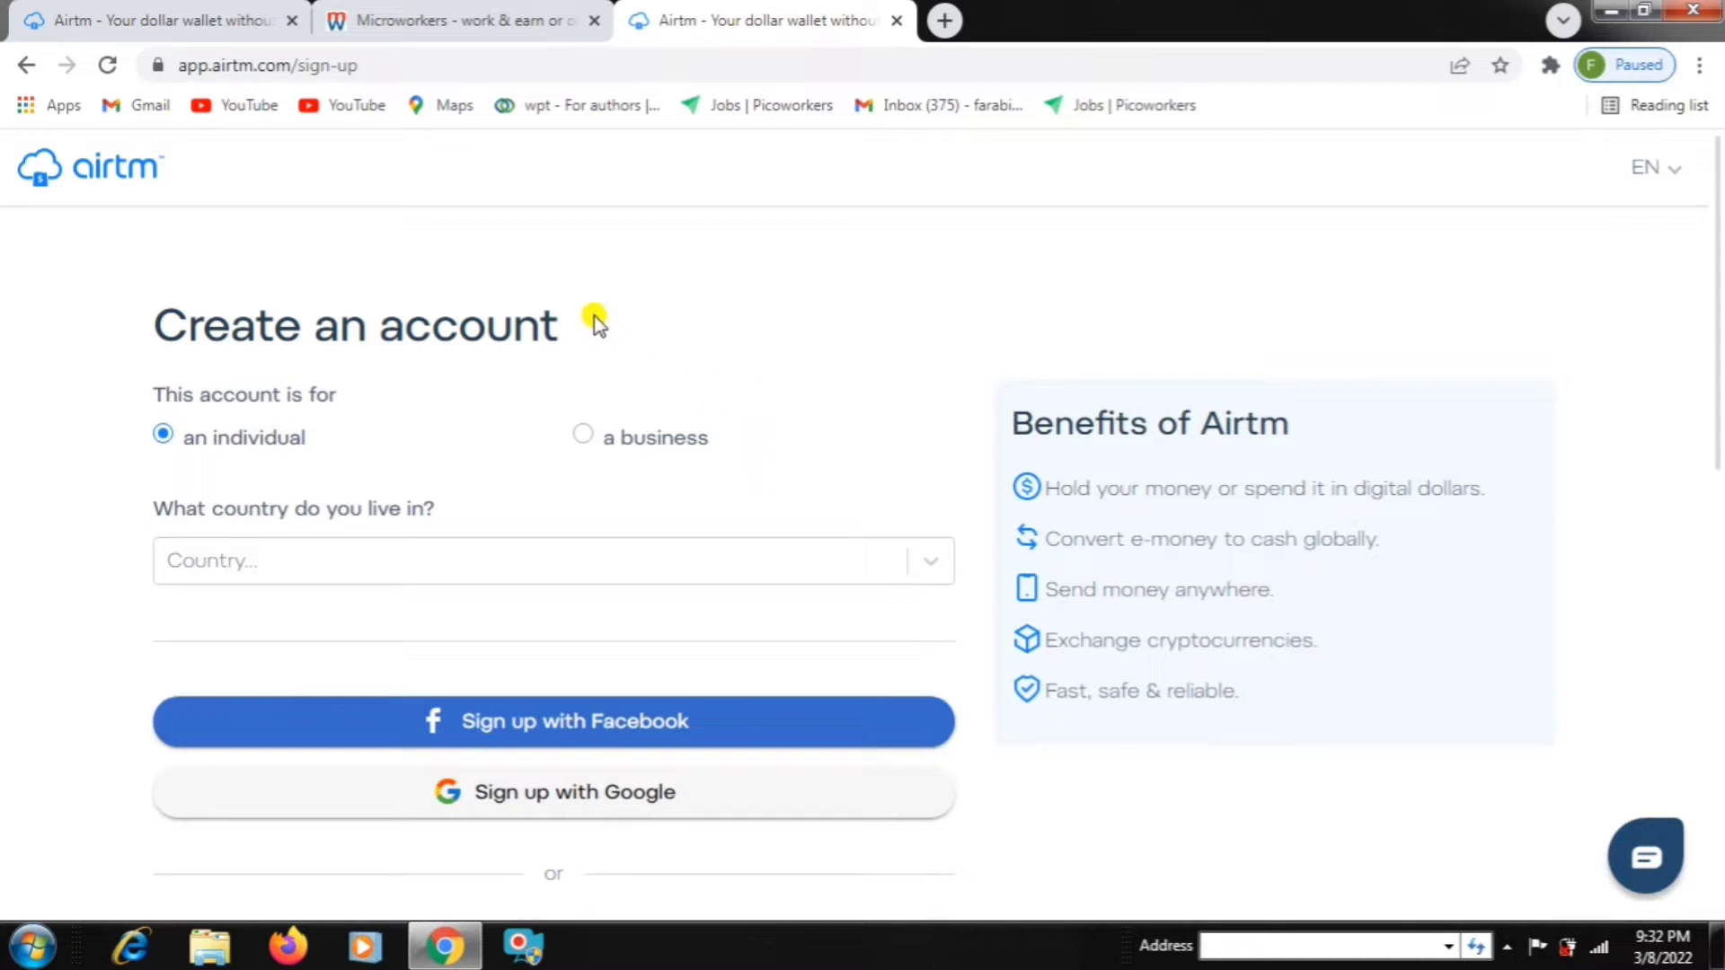
left_click(477, 23)
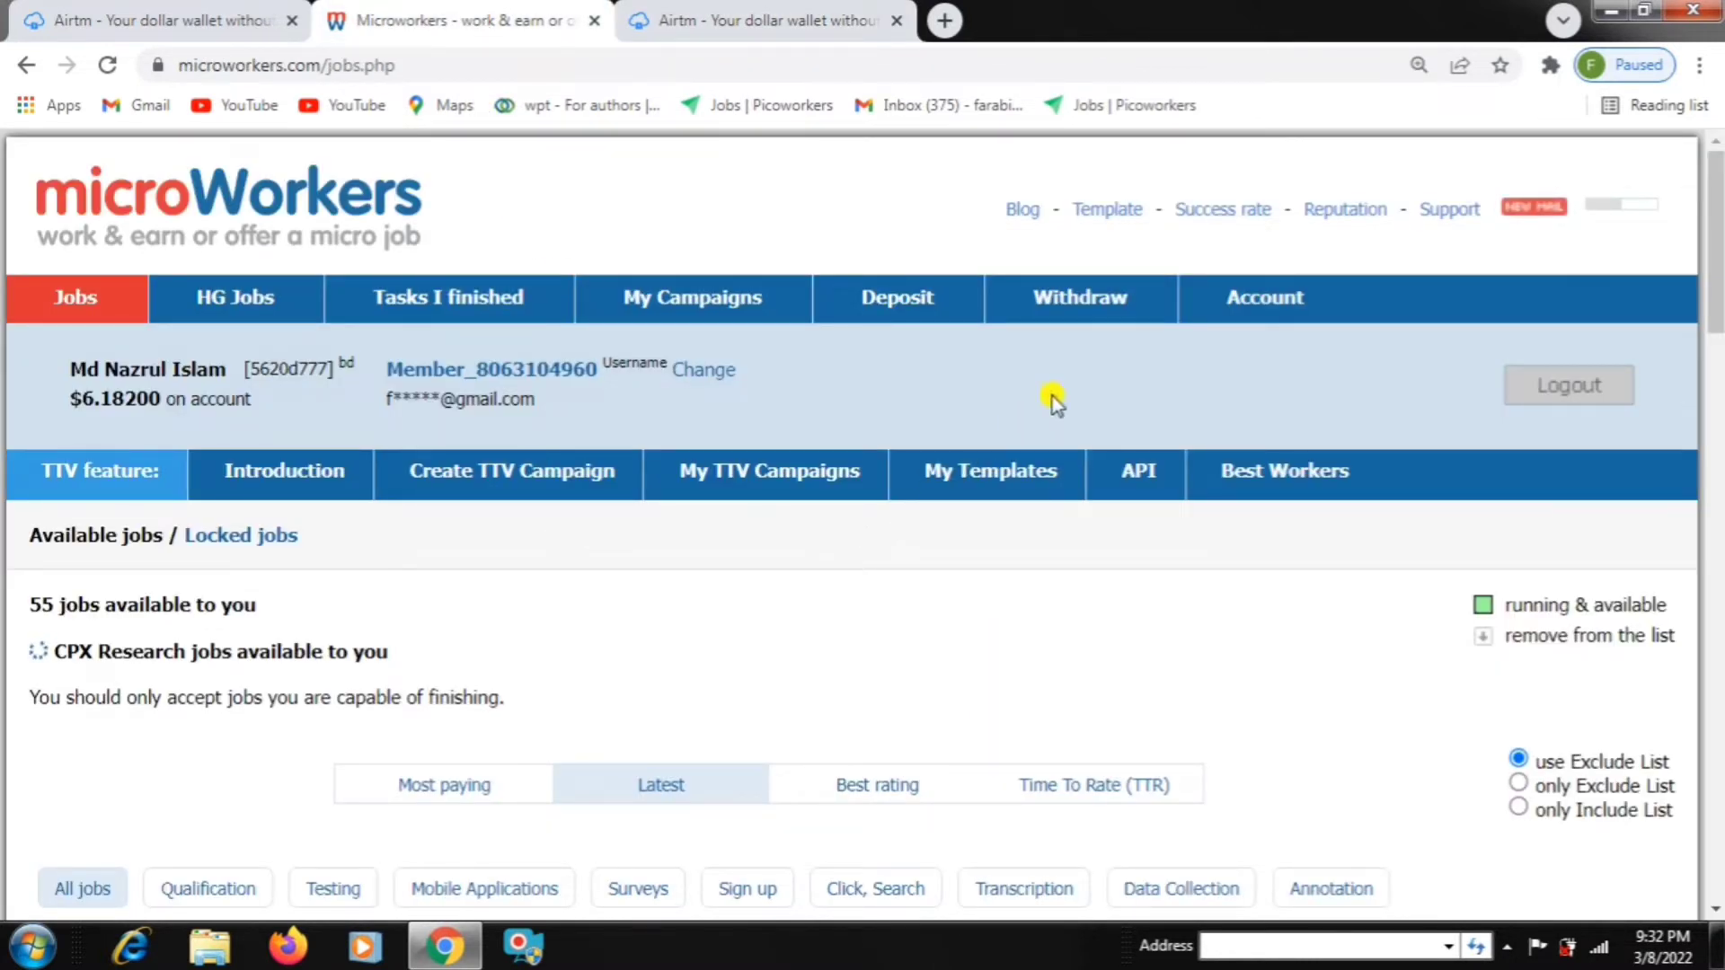
- Place a new Microworkers withdrawal request with AirTM as the withdrawal method
left_click(1083, 306)
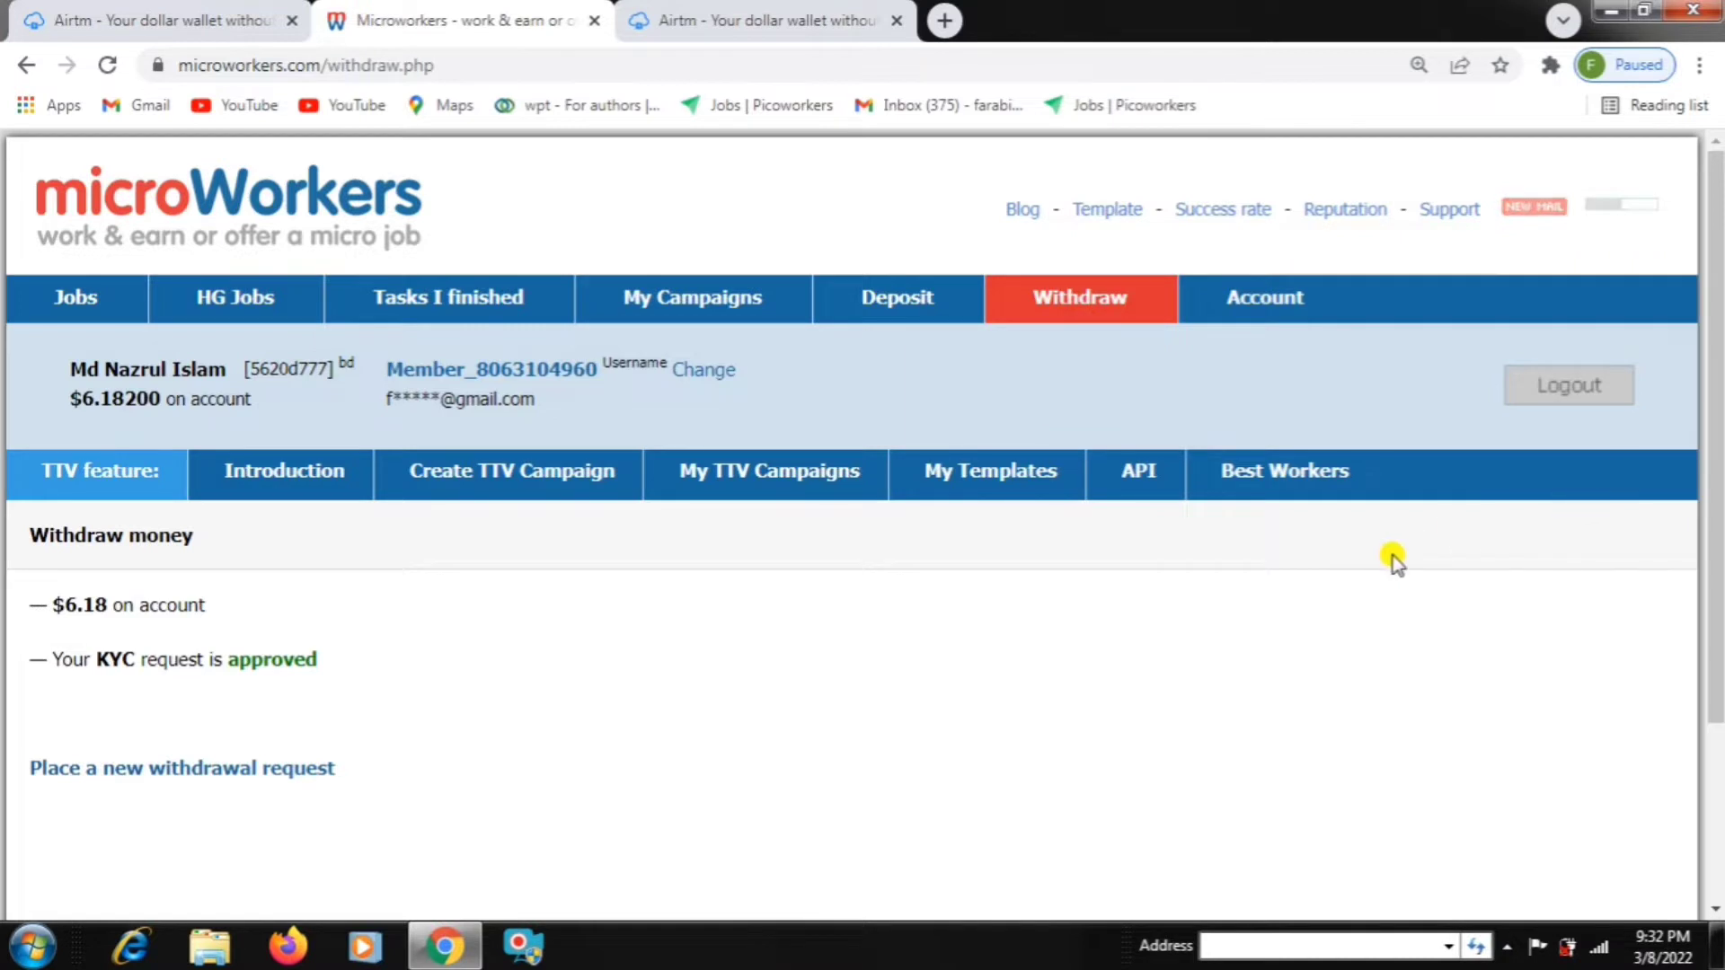
scroll(1168, 629, "down", 1)
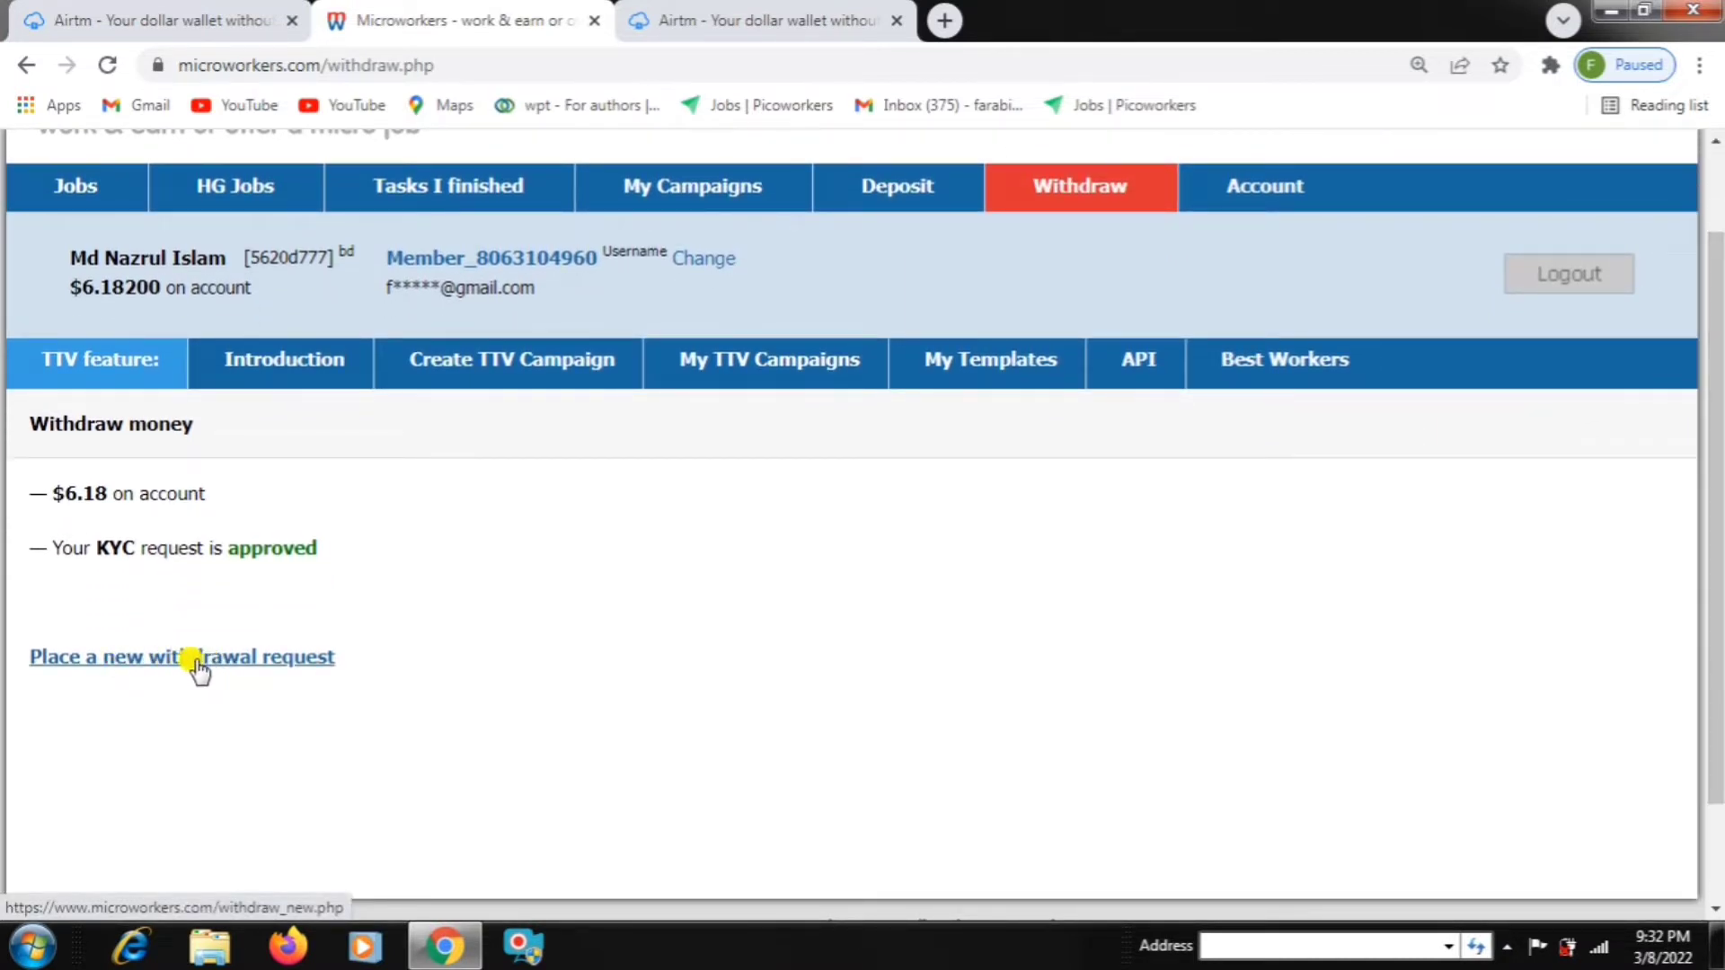
left_click(194, 657)
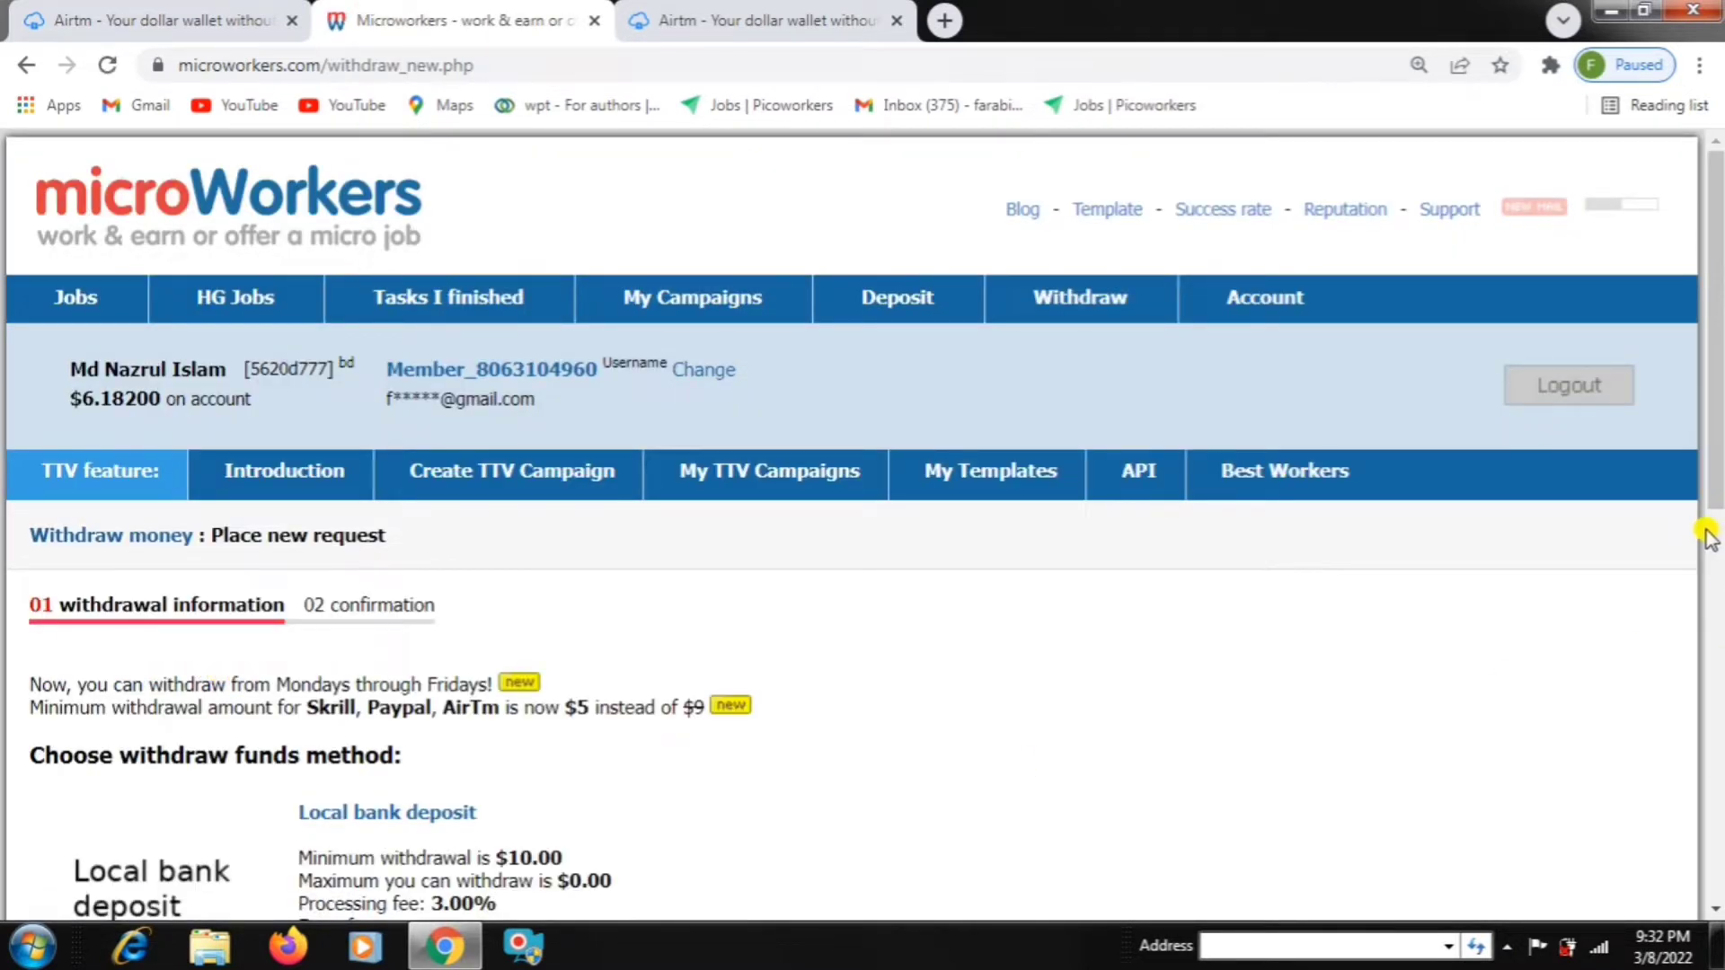
left_click_drag(1707, 535, 1711, 899)
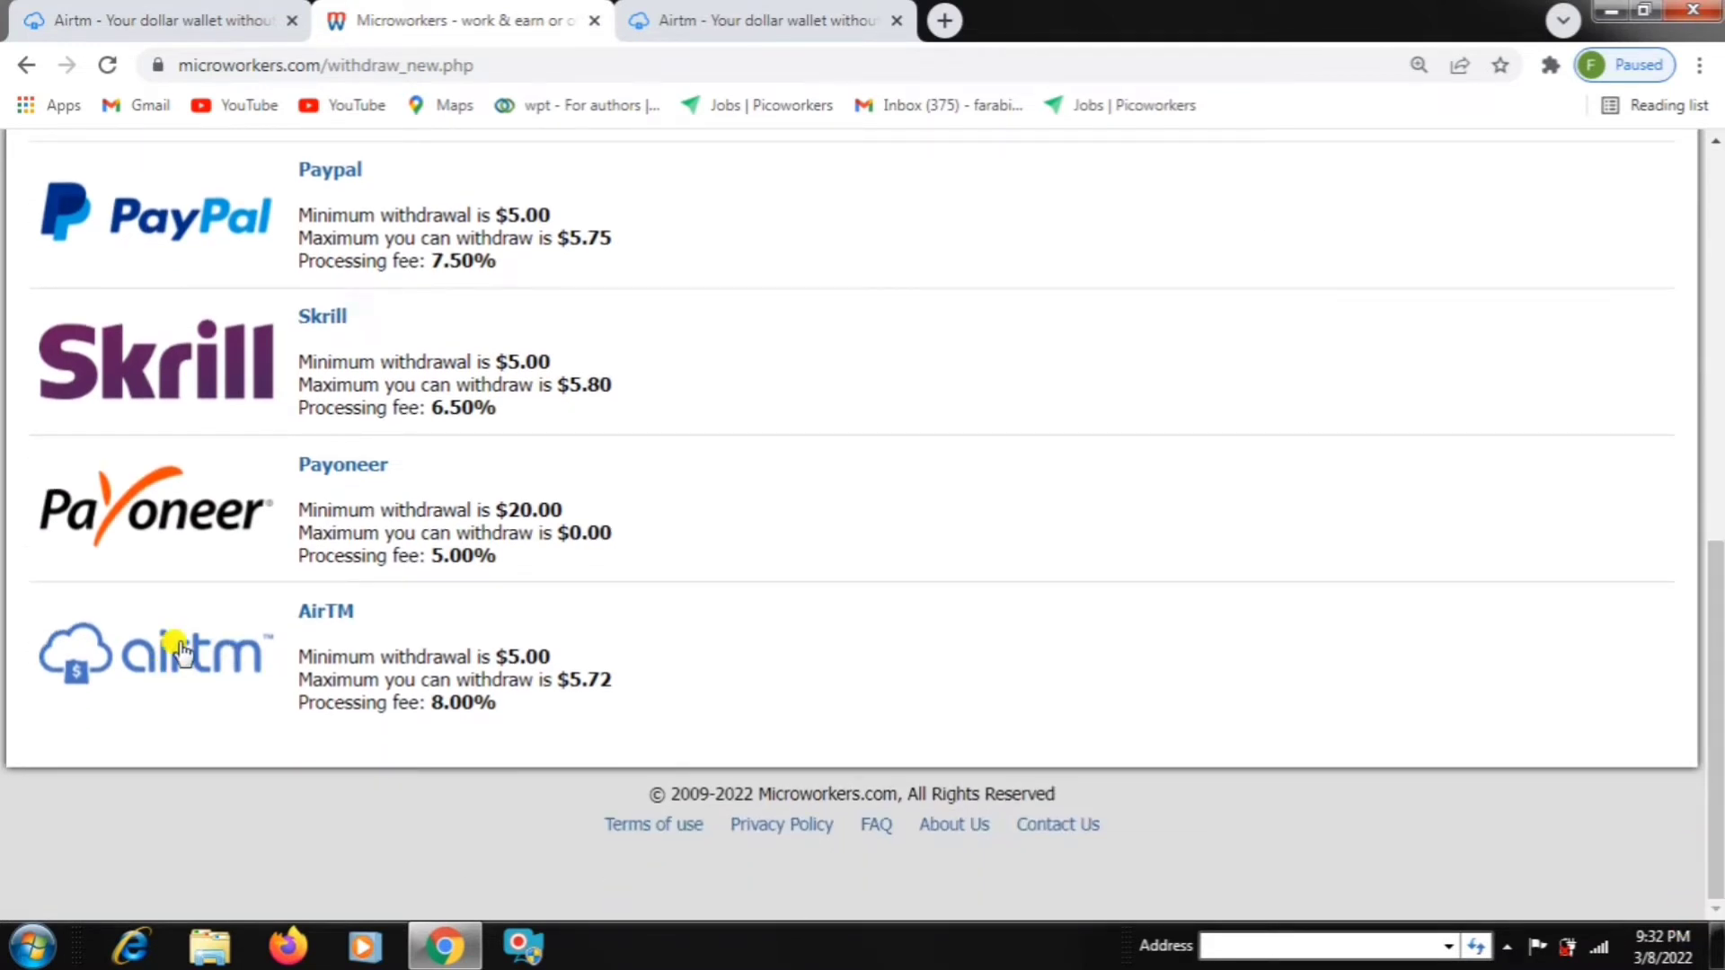
left_click(326, 615)
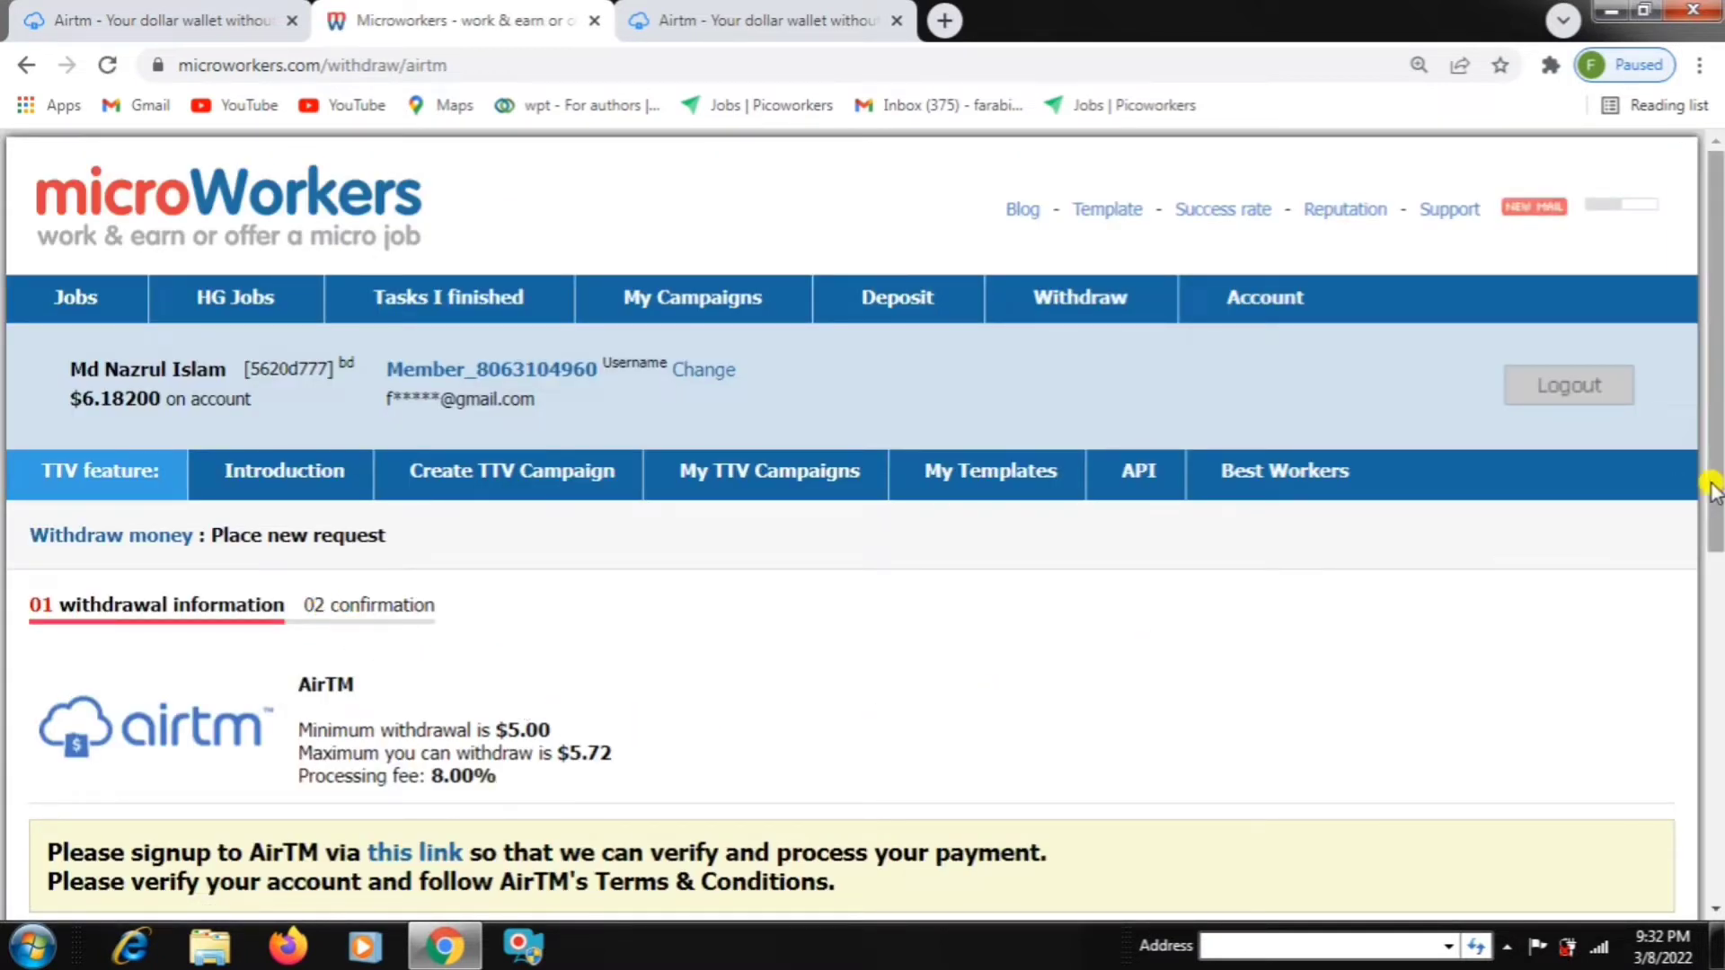
- Follow the AirTM sign-up referral link and expand the certificate warning's advanced options
left_click_drag(1712, 482, 1698, 669)
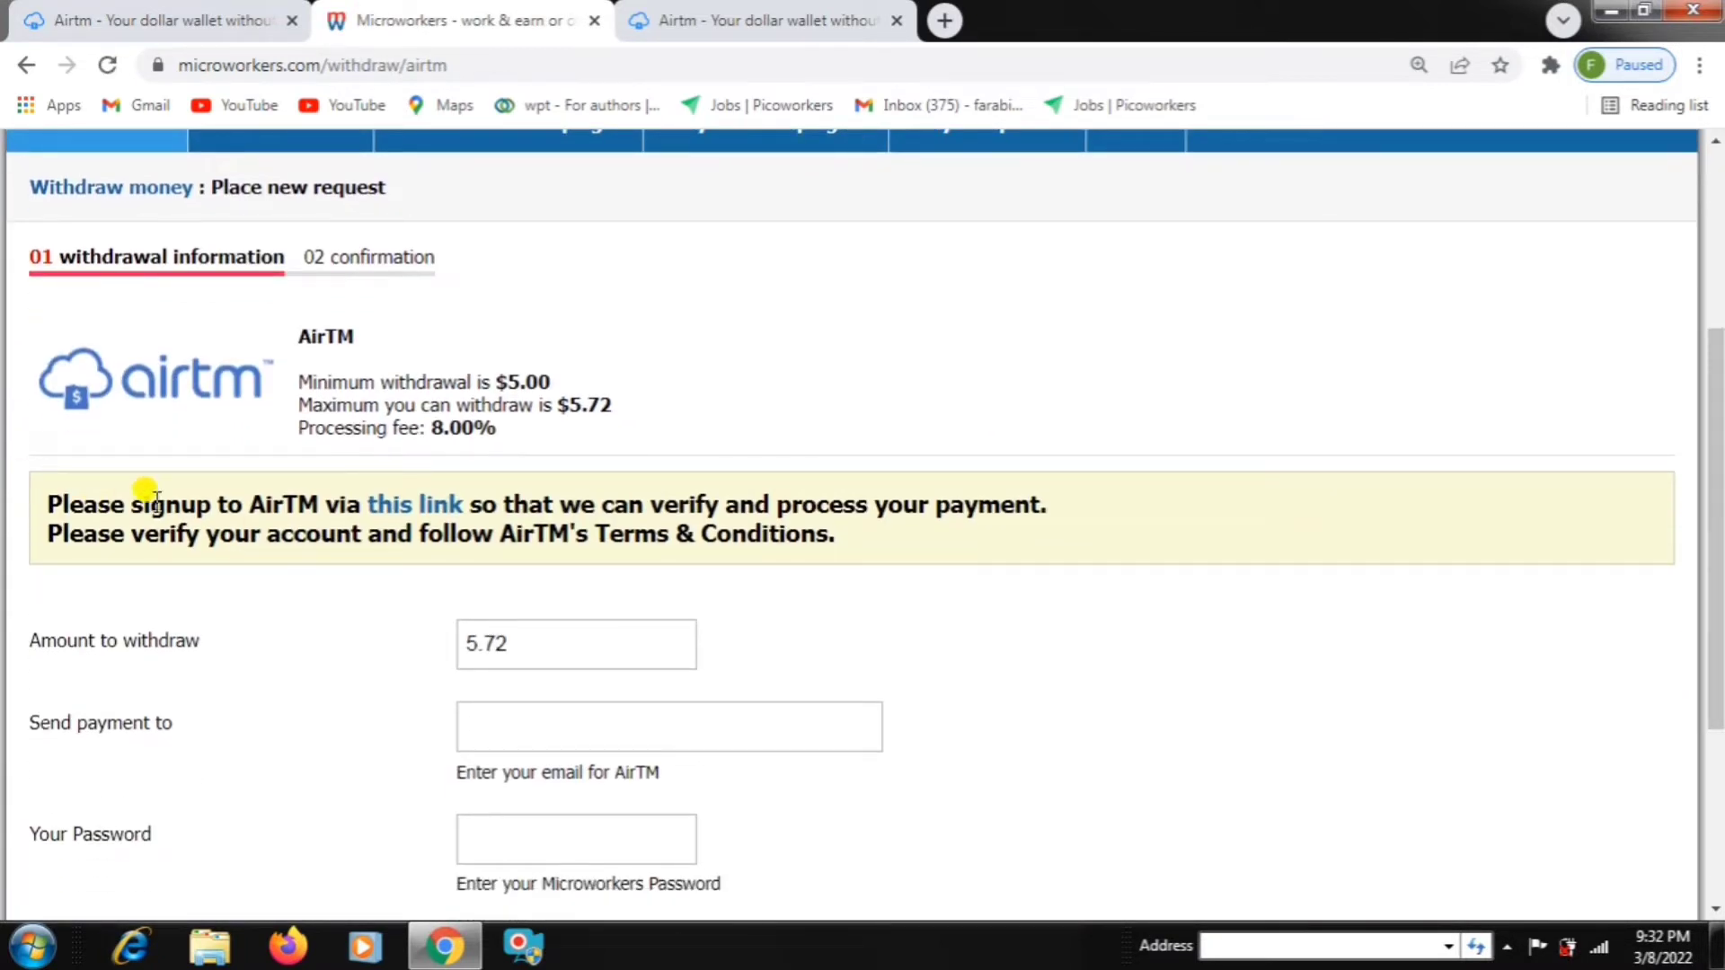
left_click(419, 509)
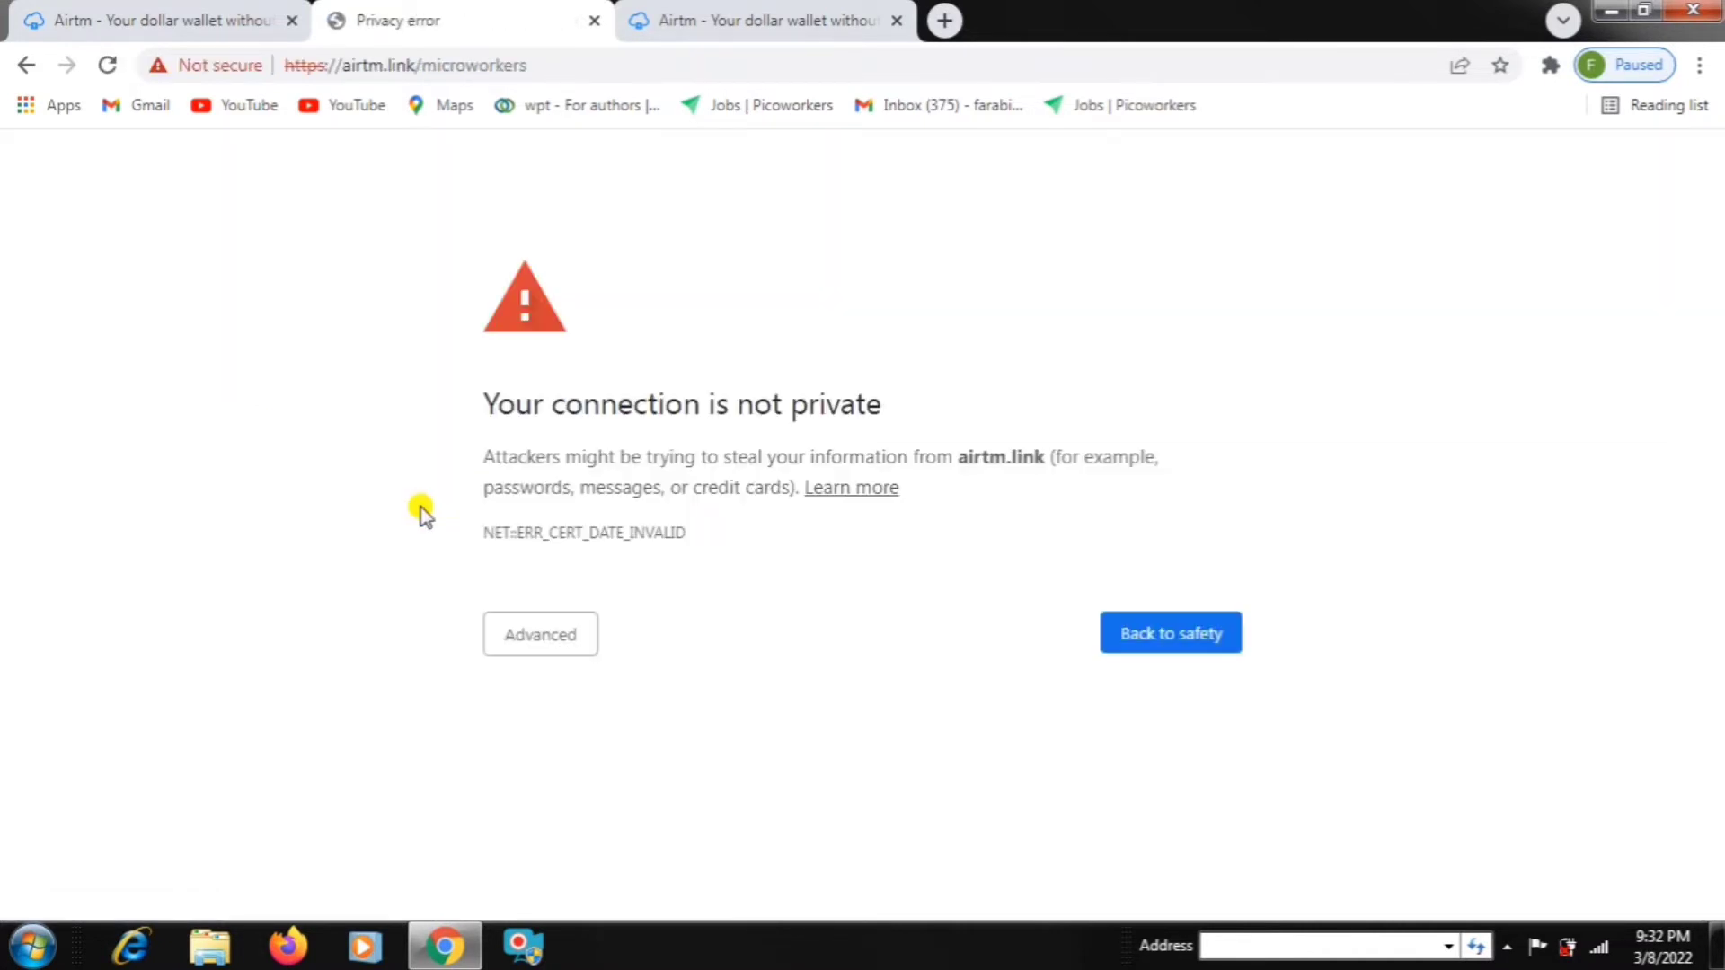
left_click(525, 613)
- Proceed past the warning to airtm.link, reaching the sign-up page with the invitation accepted
left_click(598, 829)
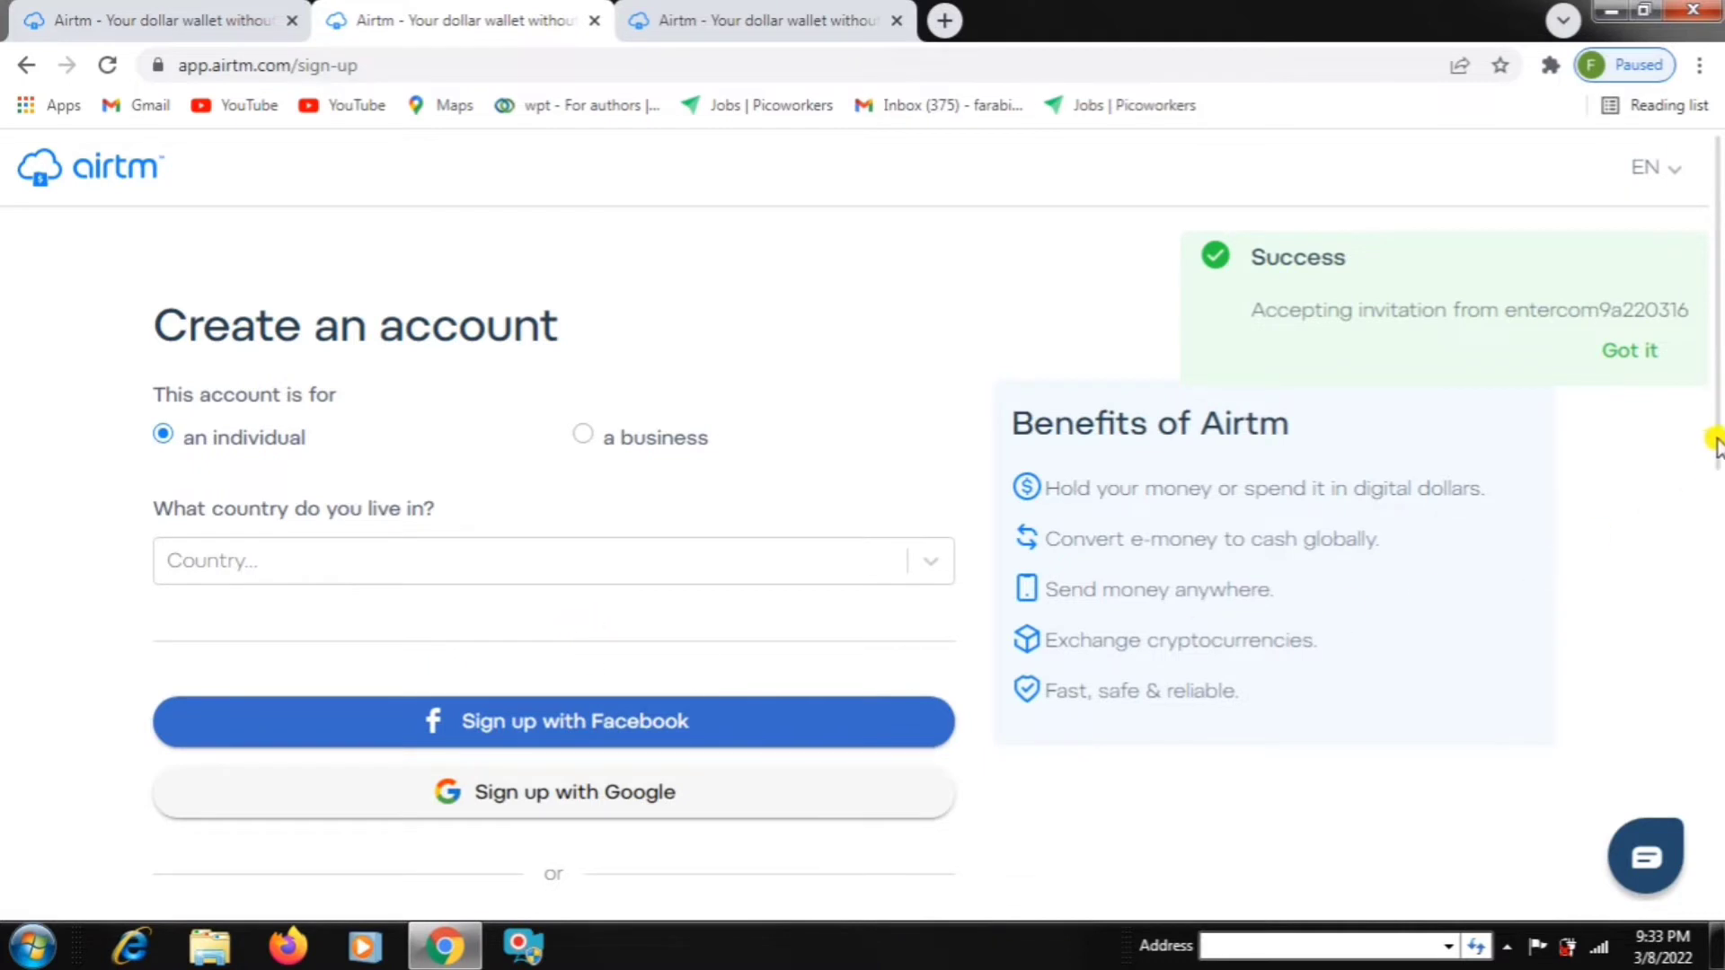
left_click_drag(1718, 411, 1718, 370)
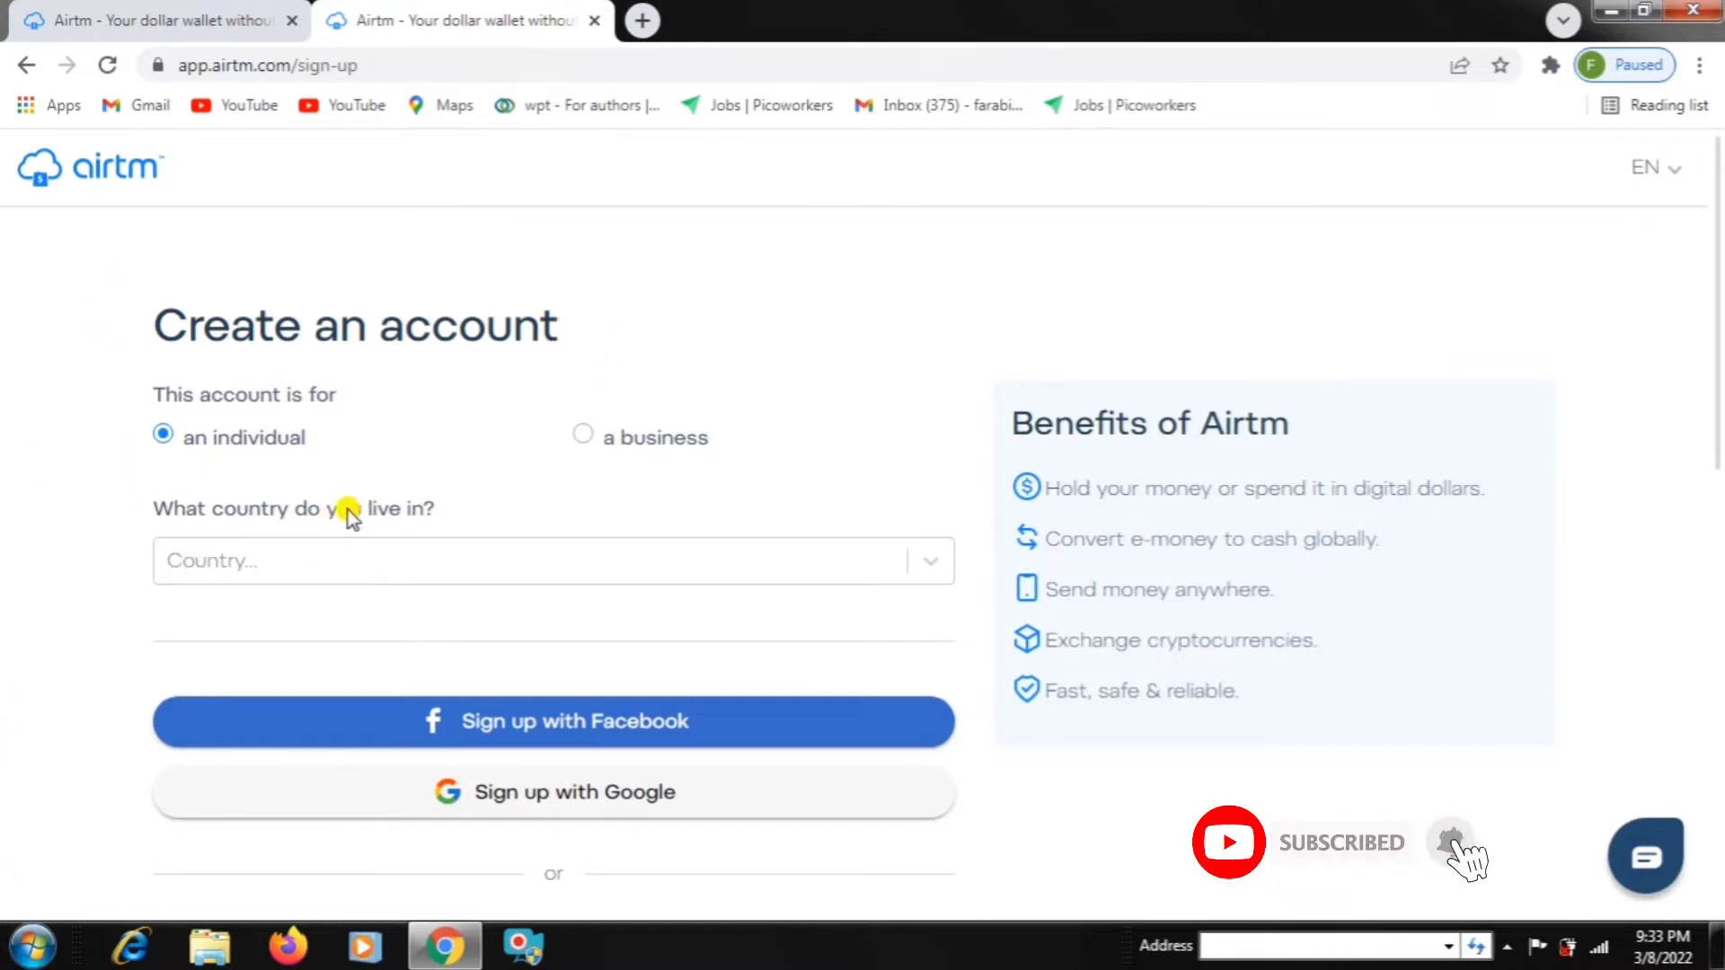
- Pick Bangladesh from the Country list on the Airtm sign-up form
left_click(918, 564)
scroll(851, 628, "down", 3)
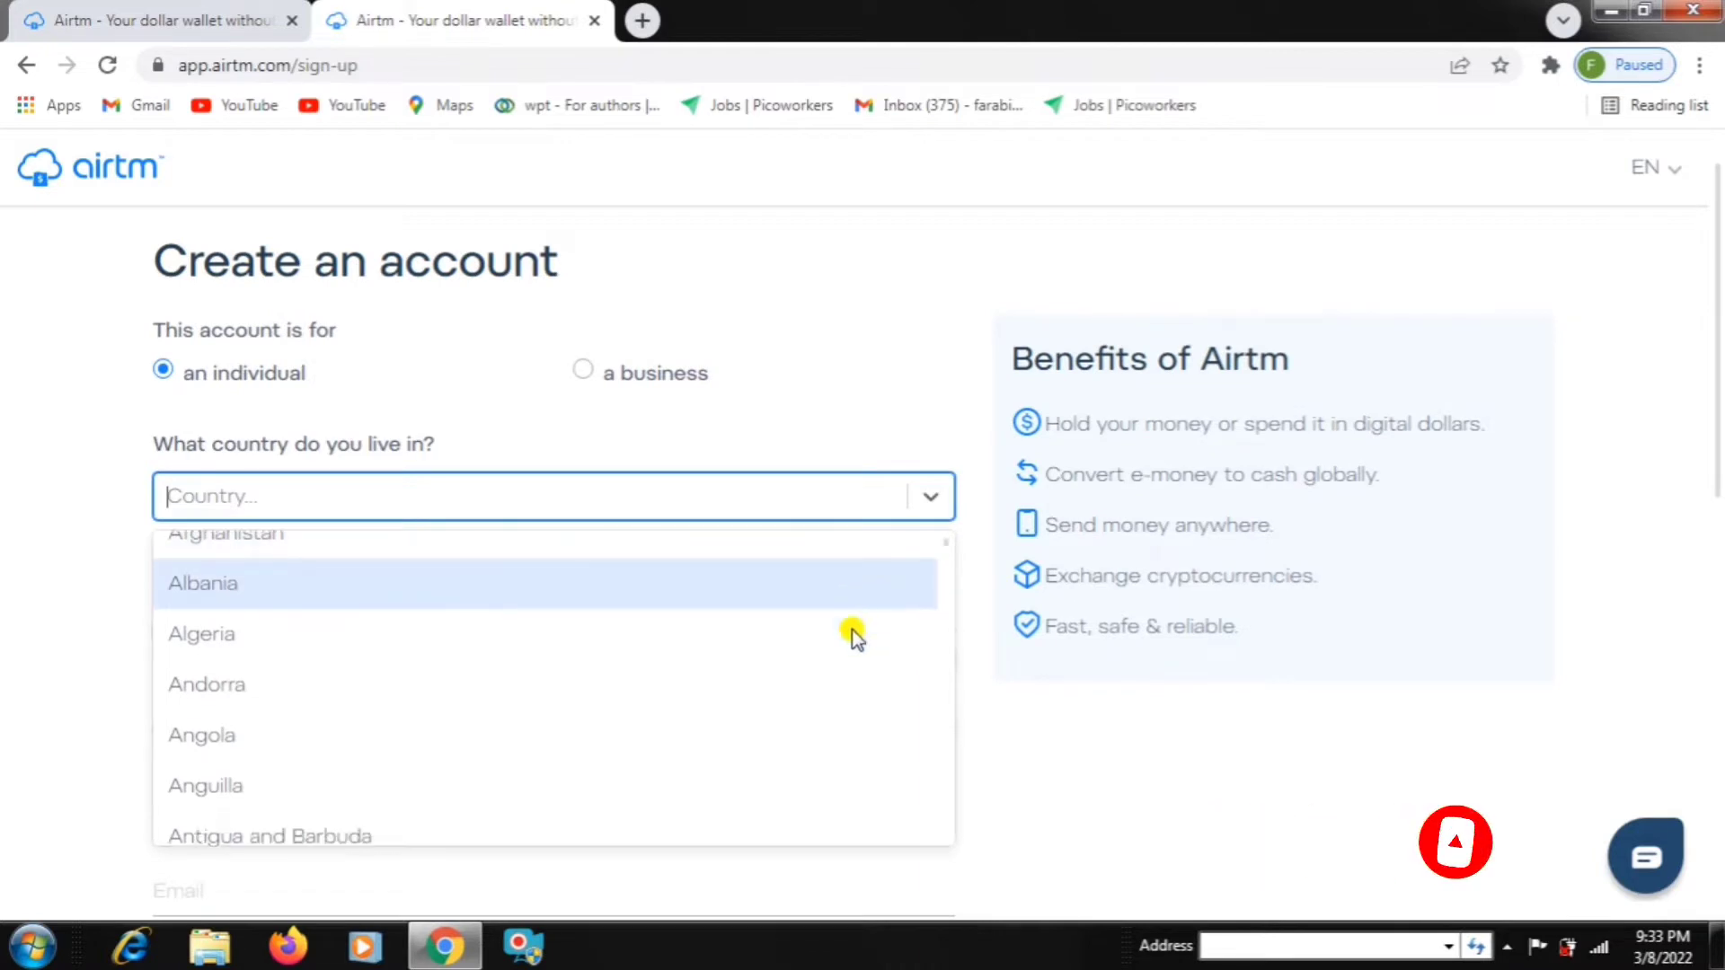
scroll(526, 742, "up", 1)
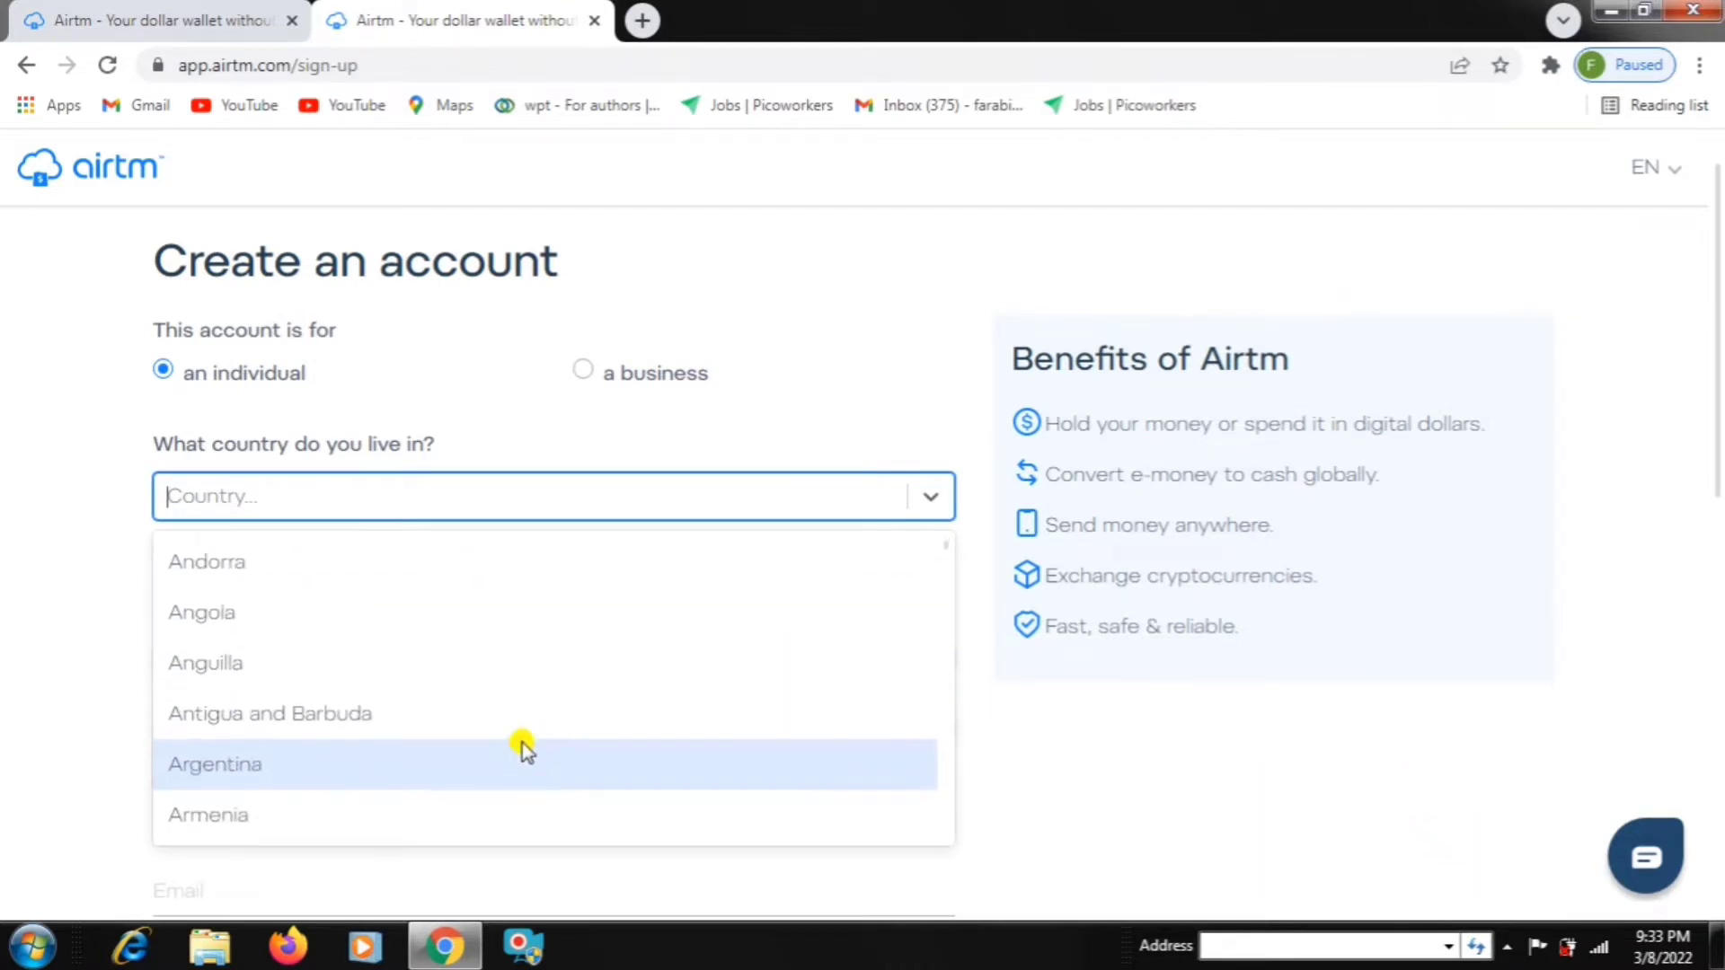
scroll(508, 757, "down", 2)
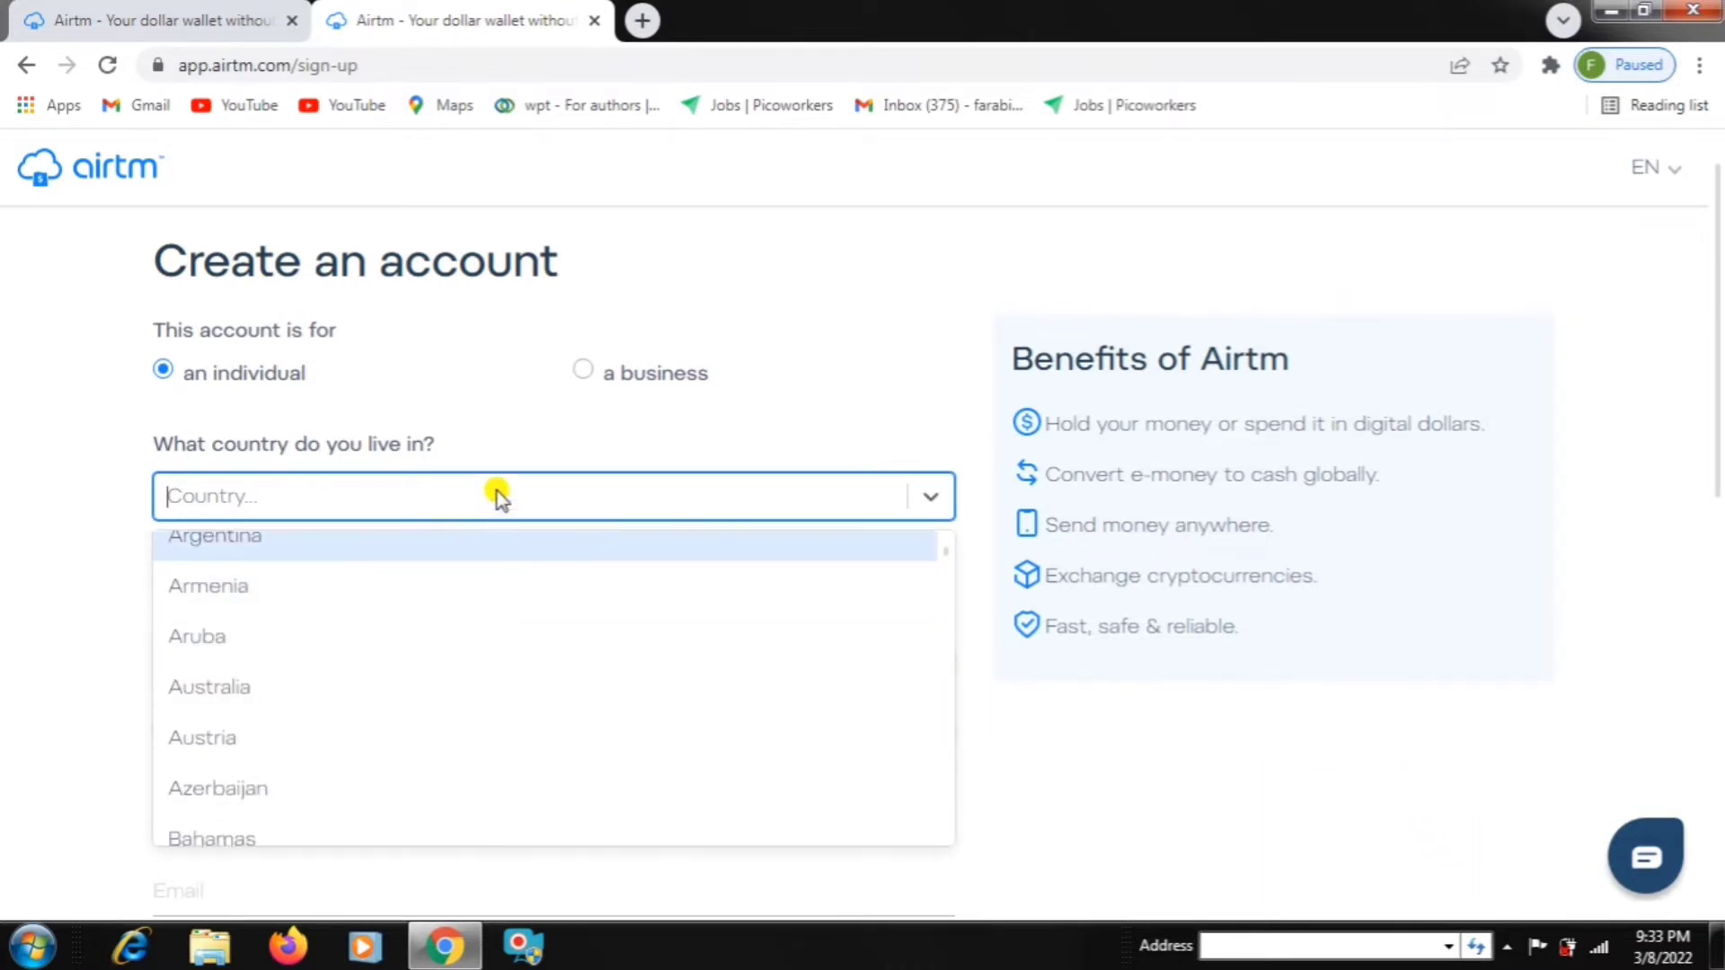
scroll(395, 683, "down", 2)
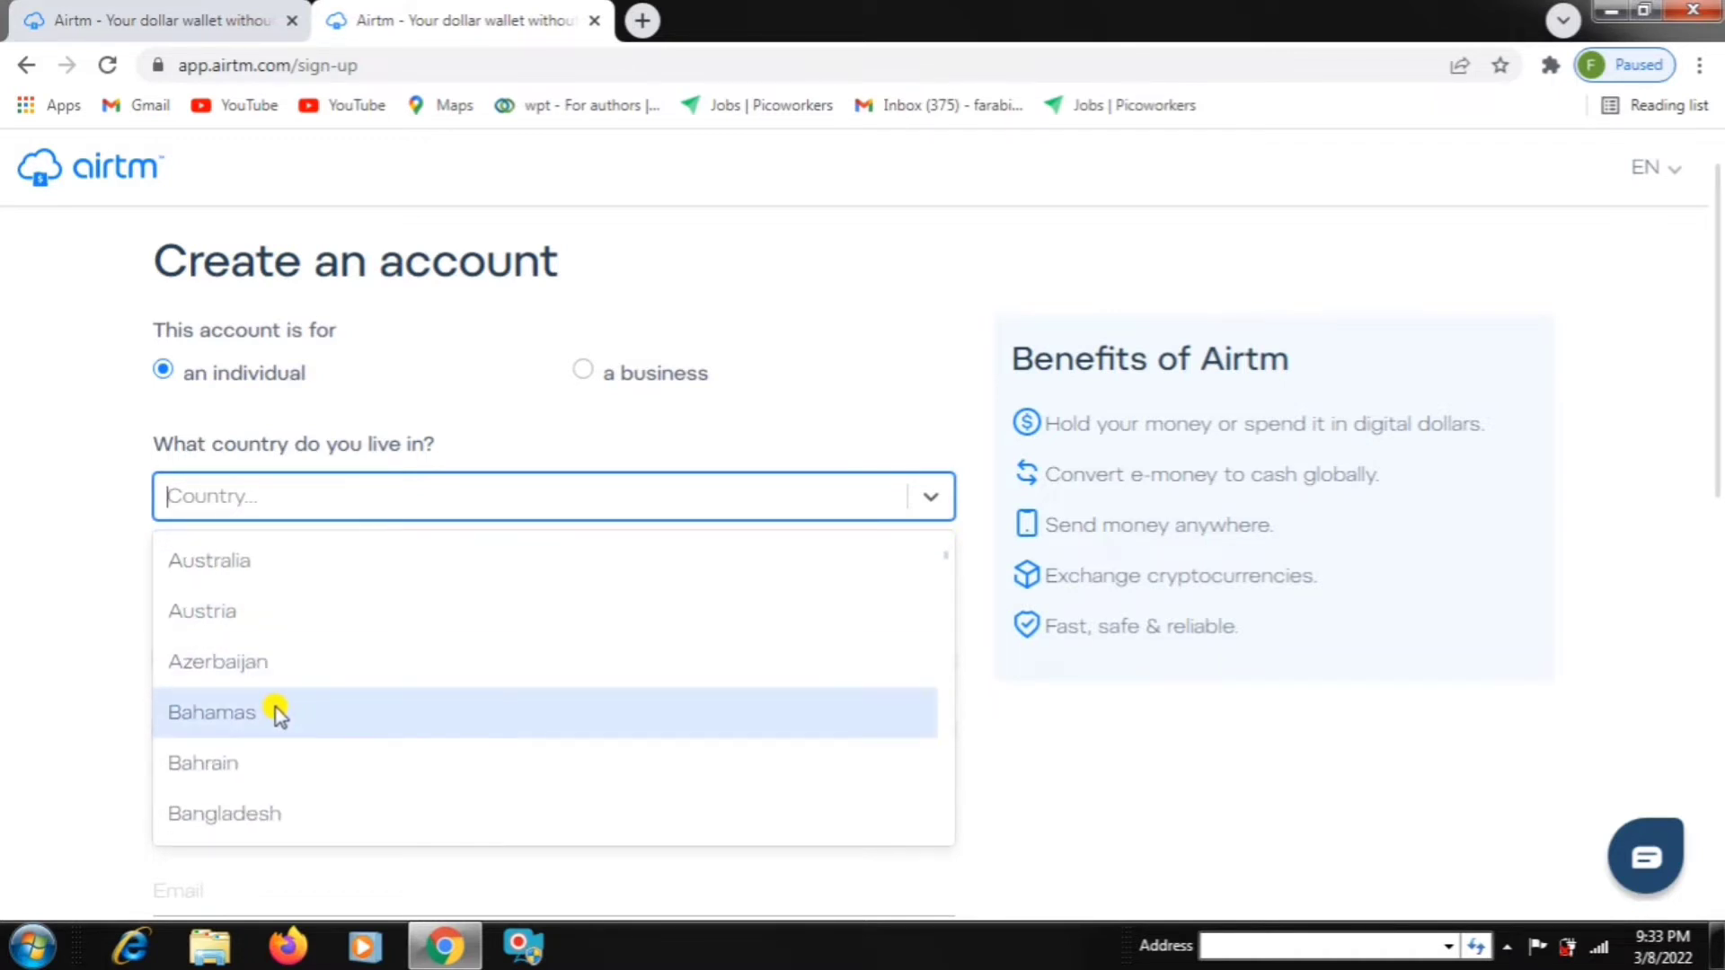
left_click(243, 812)
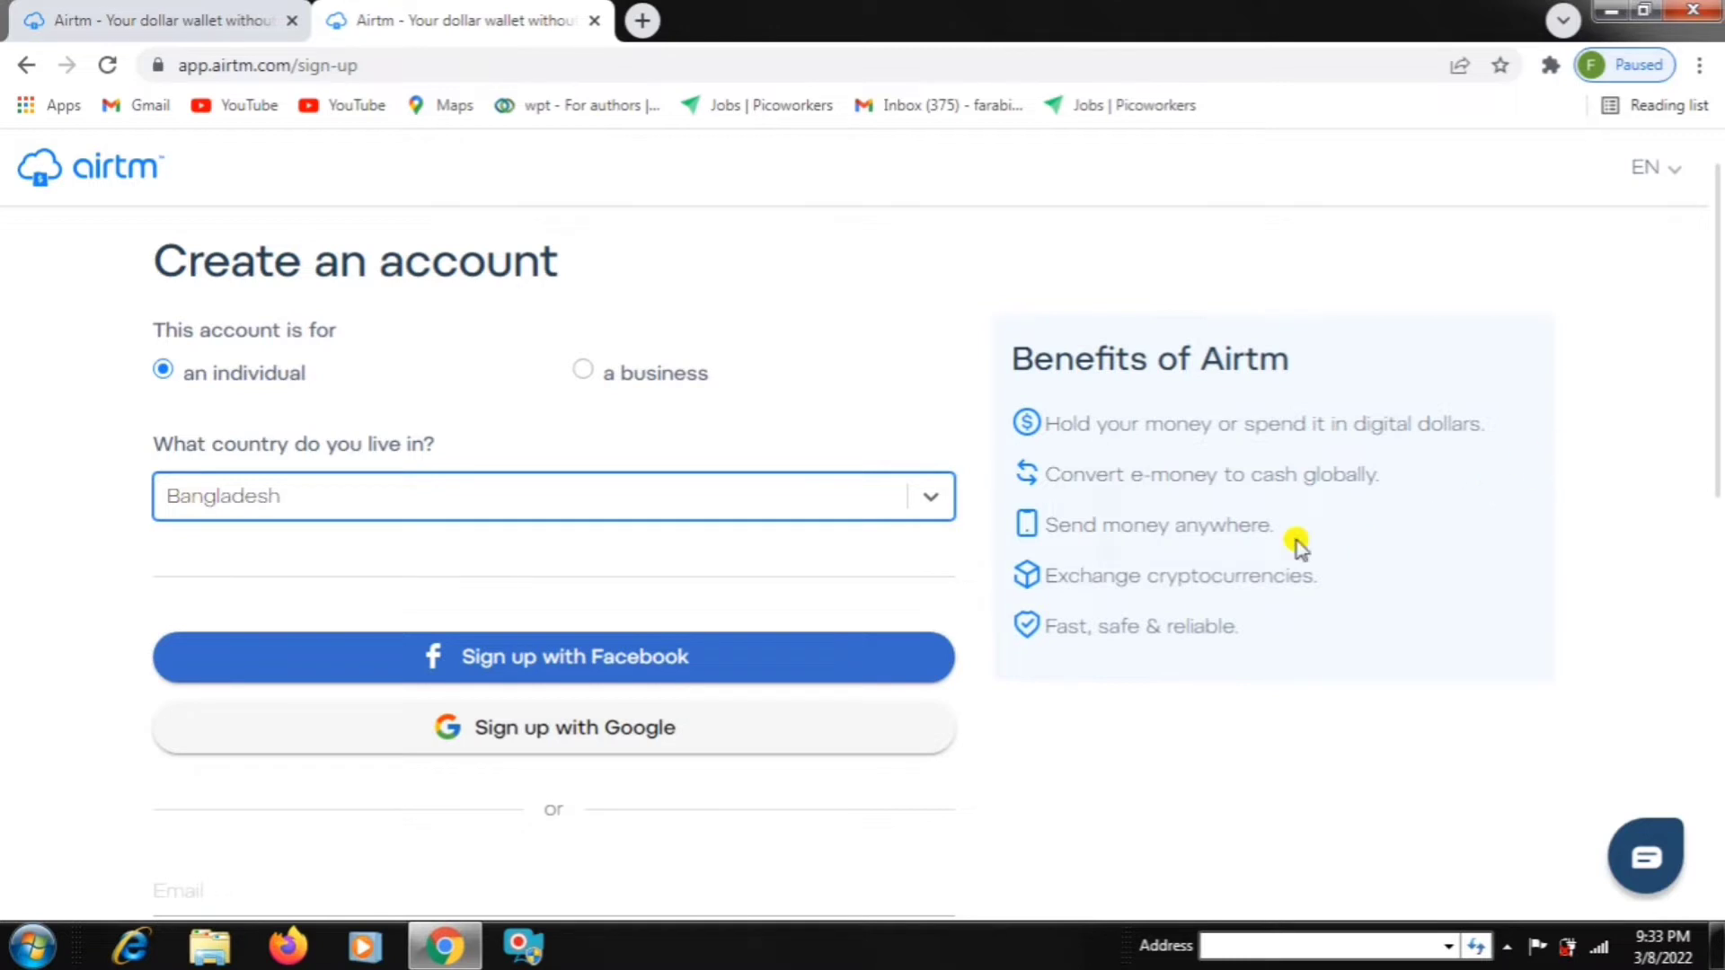
left_click_drag(1712, 470, 1714, 574)
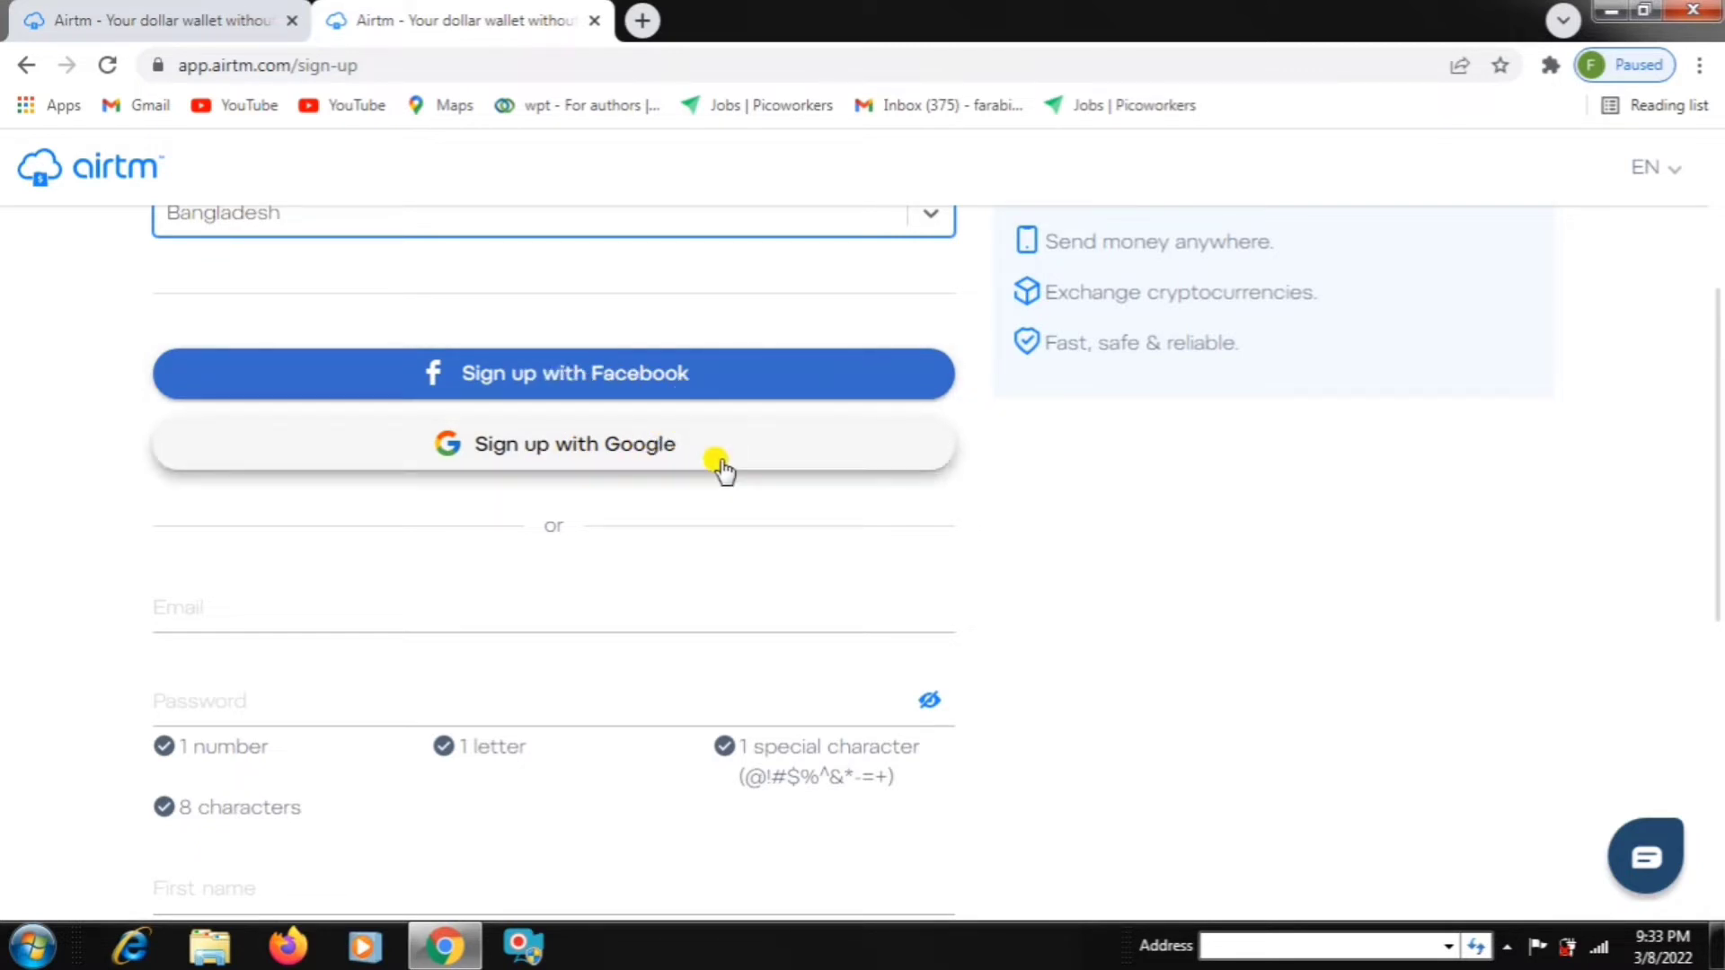
- Enter the account email address and a password meeting all four strength requirements
left_click(321, 604)
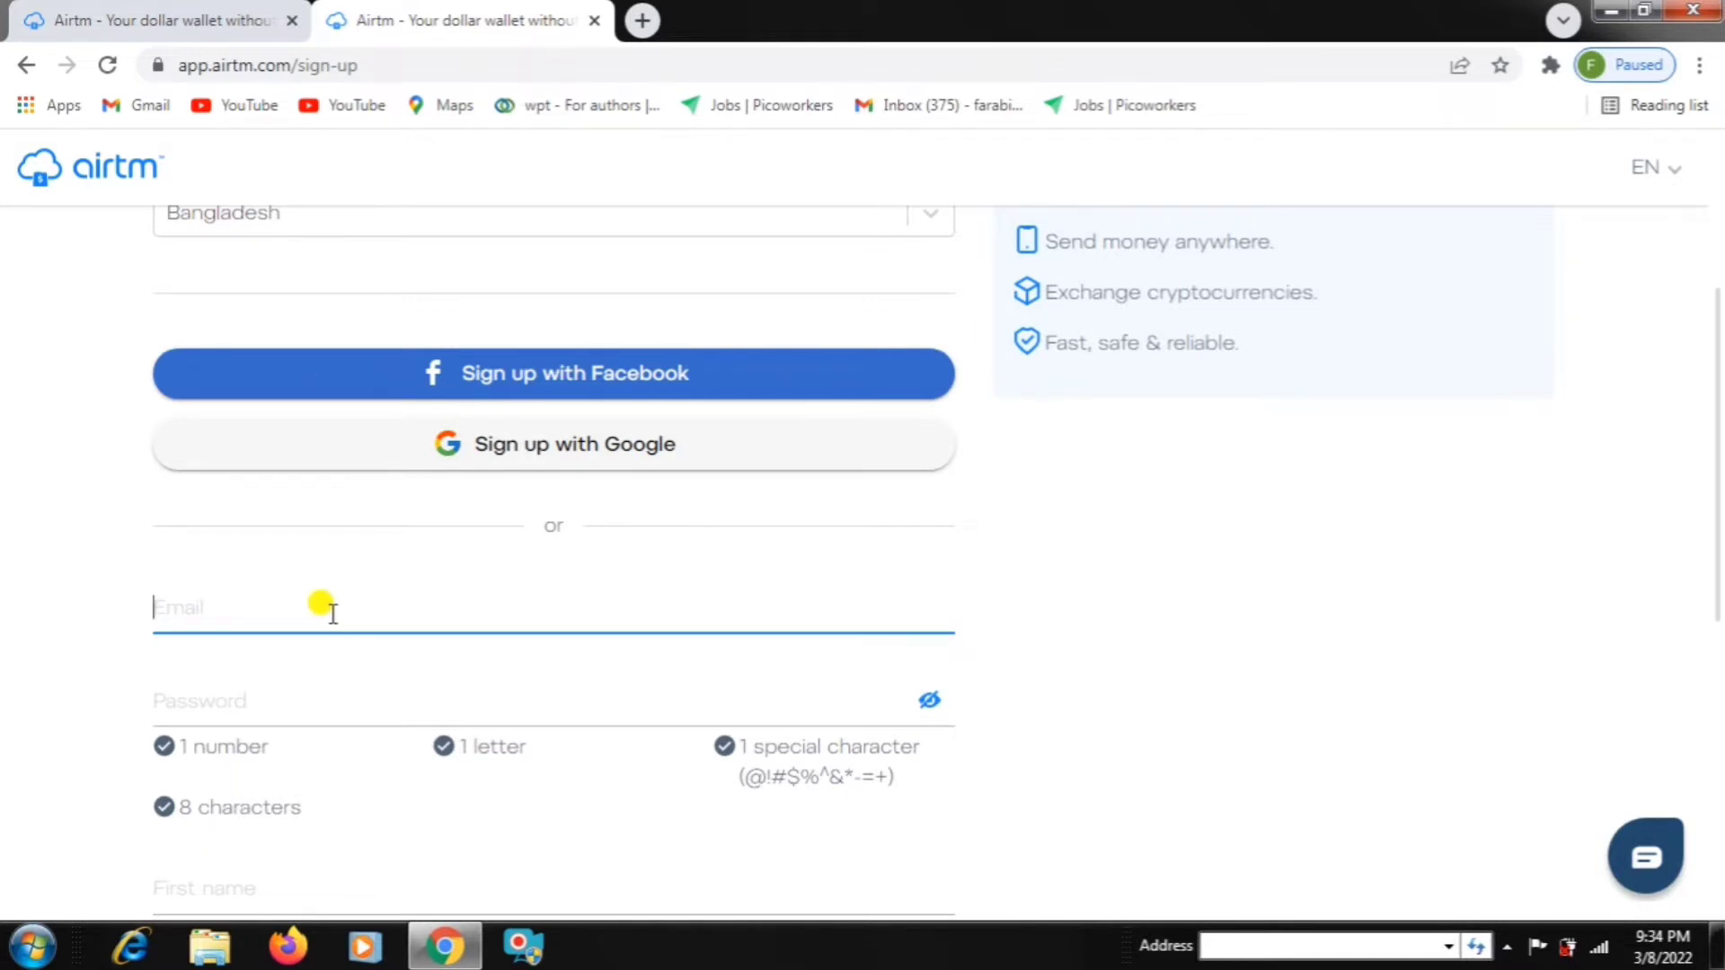
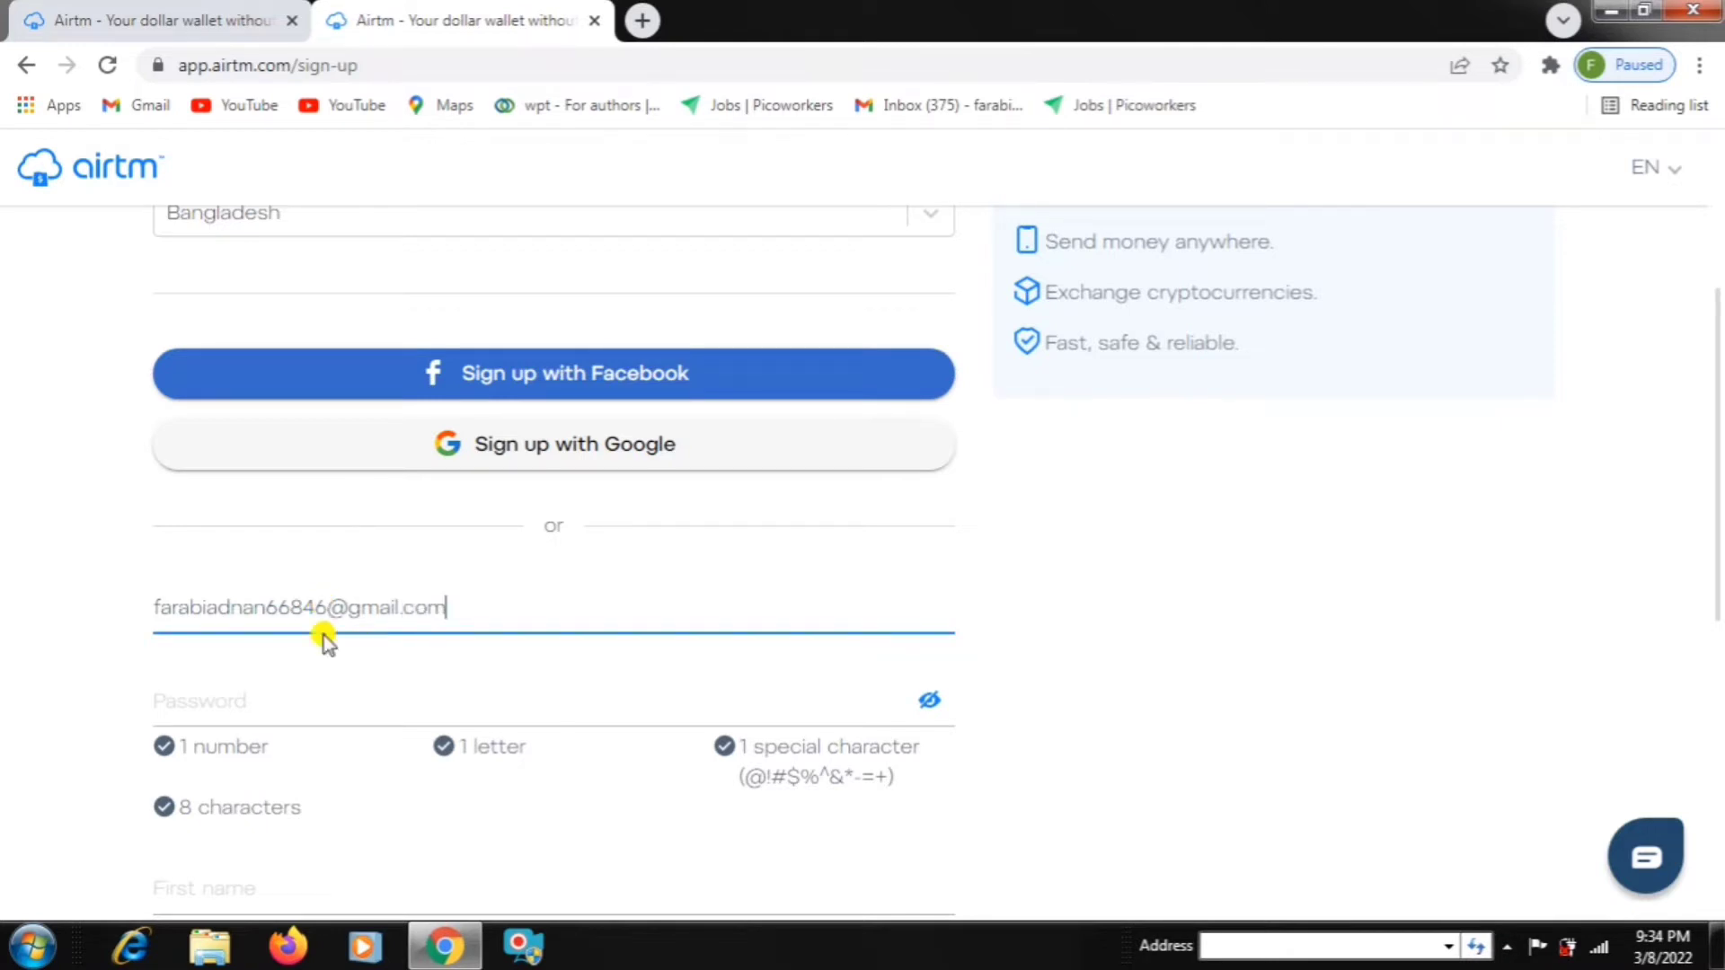
left_click(225, 697)
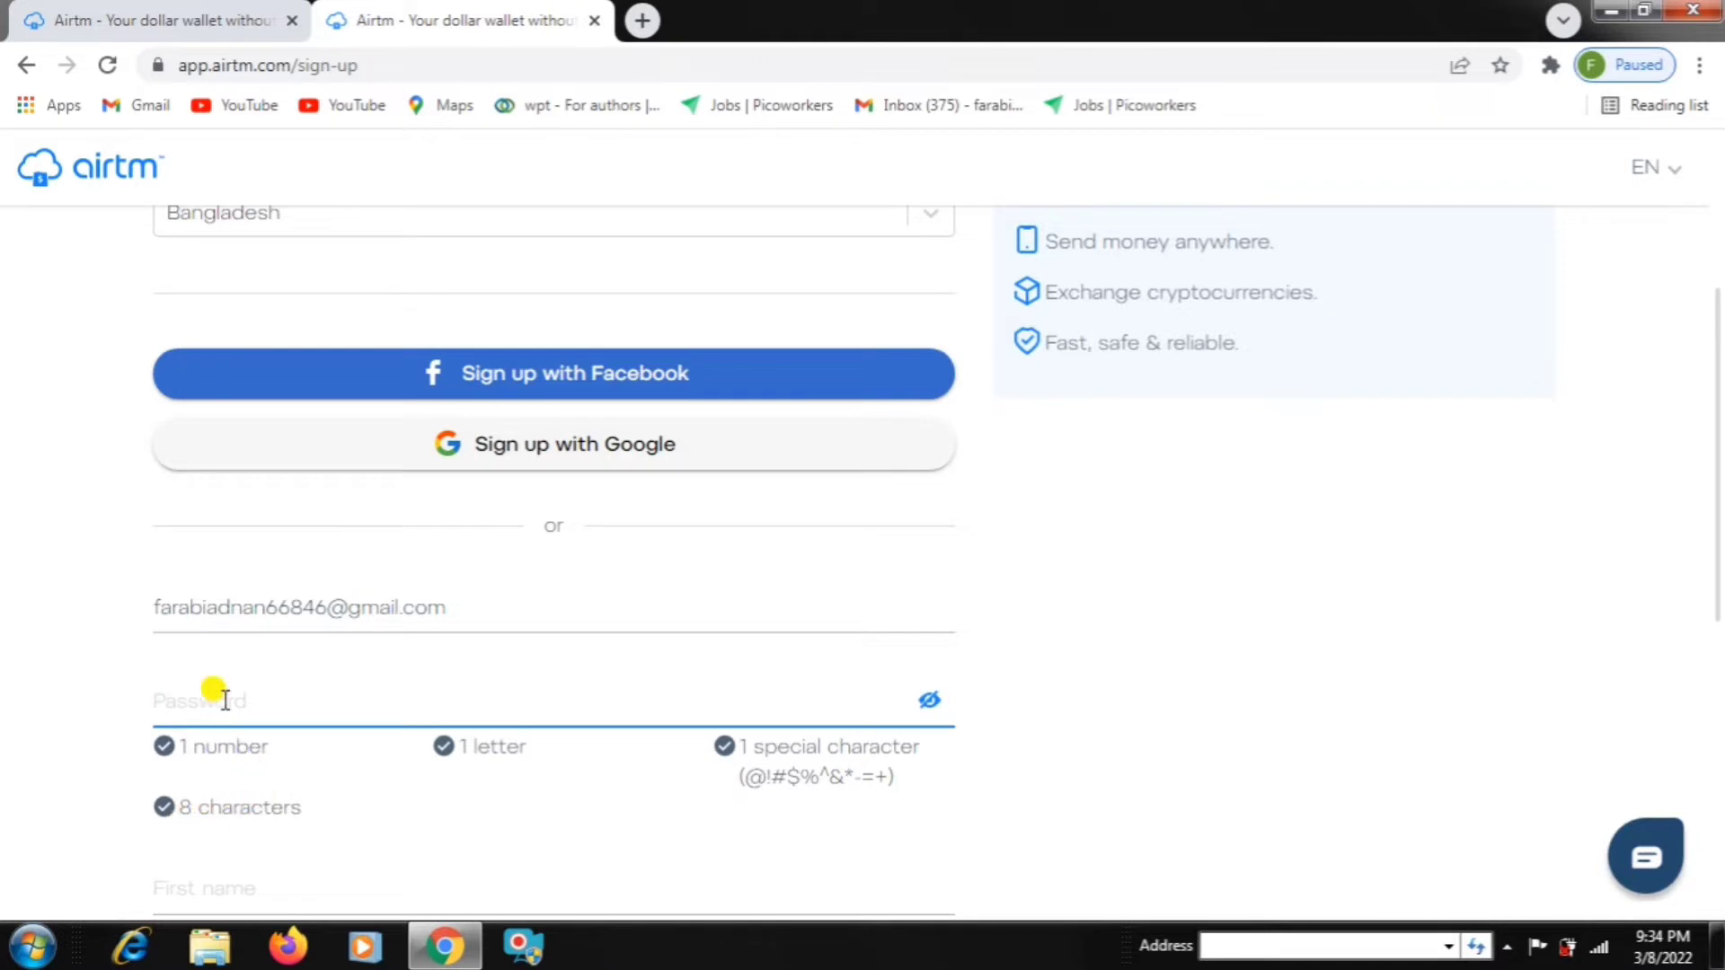
type("f")
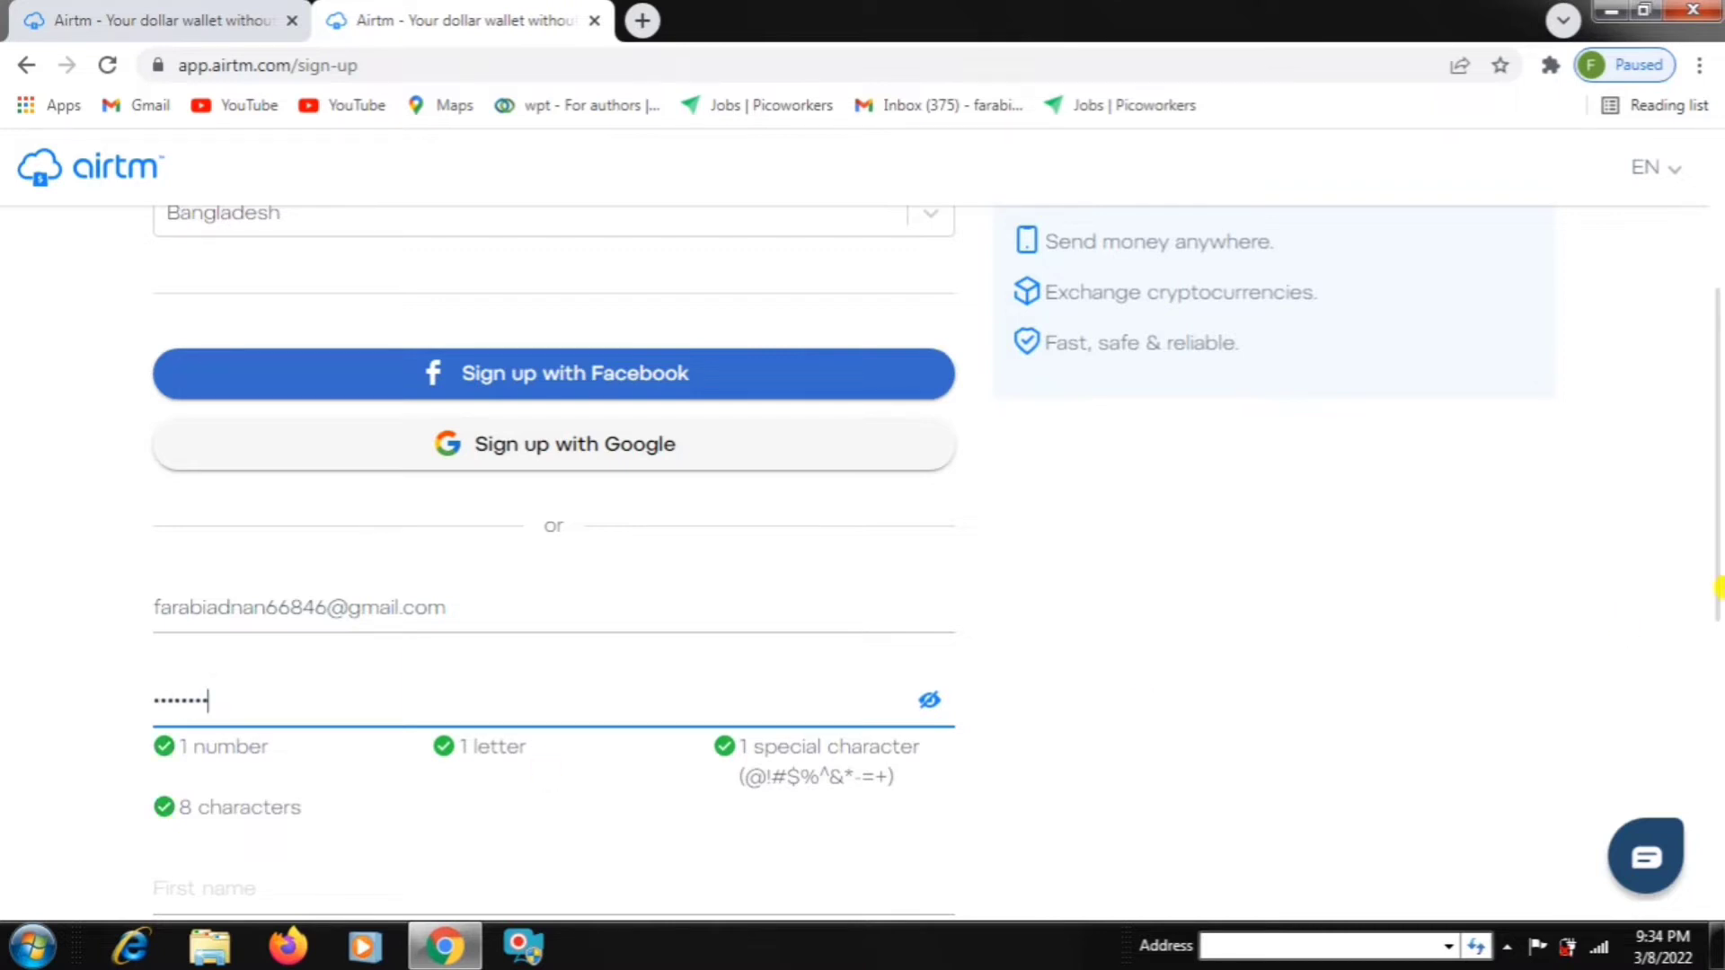
left_click_drag(1717, 562, 1717, 681)
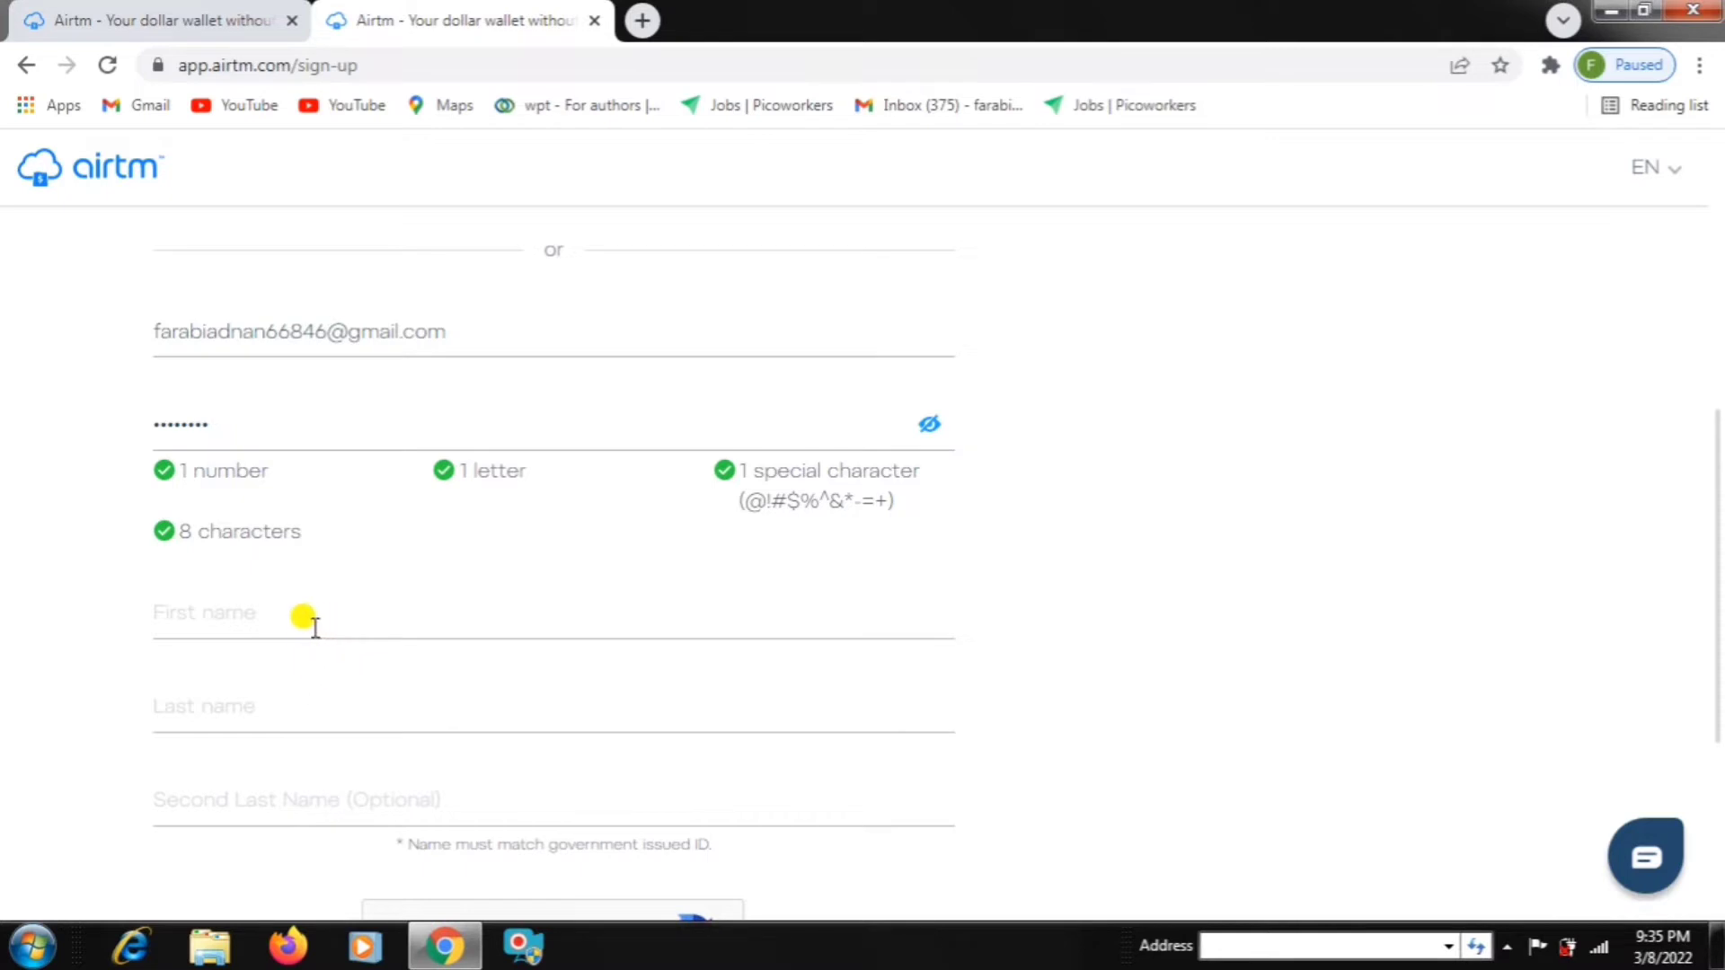
- Enter the first and last name, keeping the first name to letters only
left_click(367, 616)
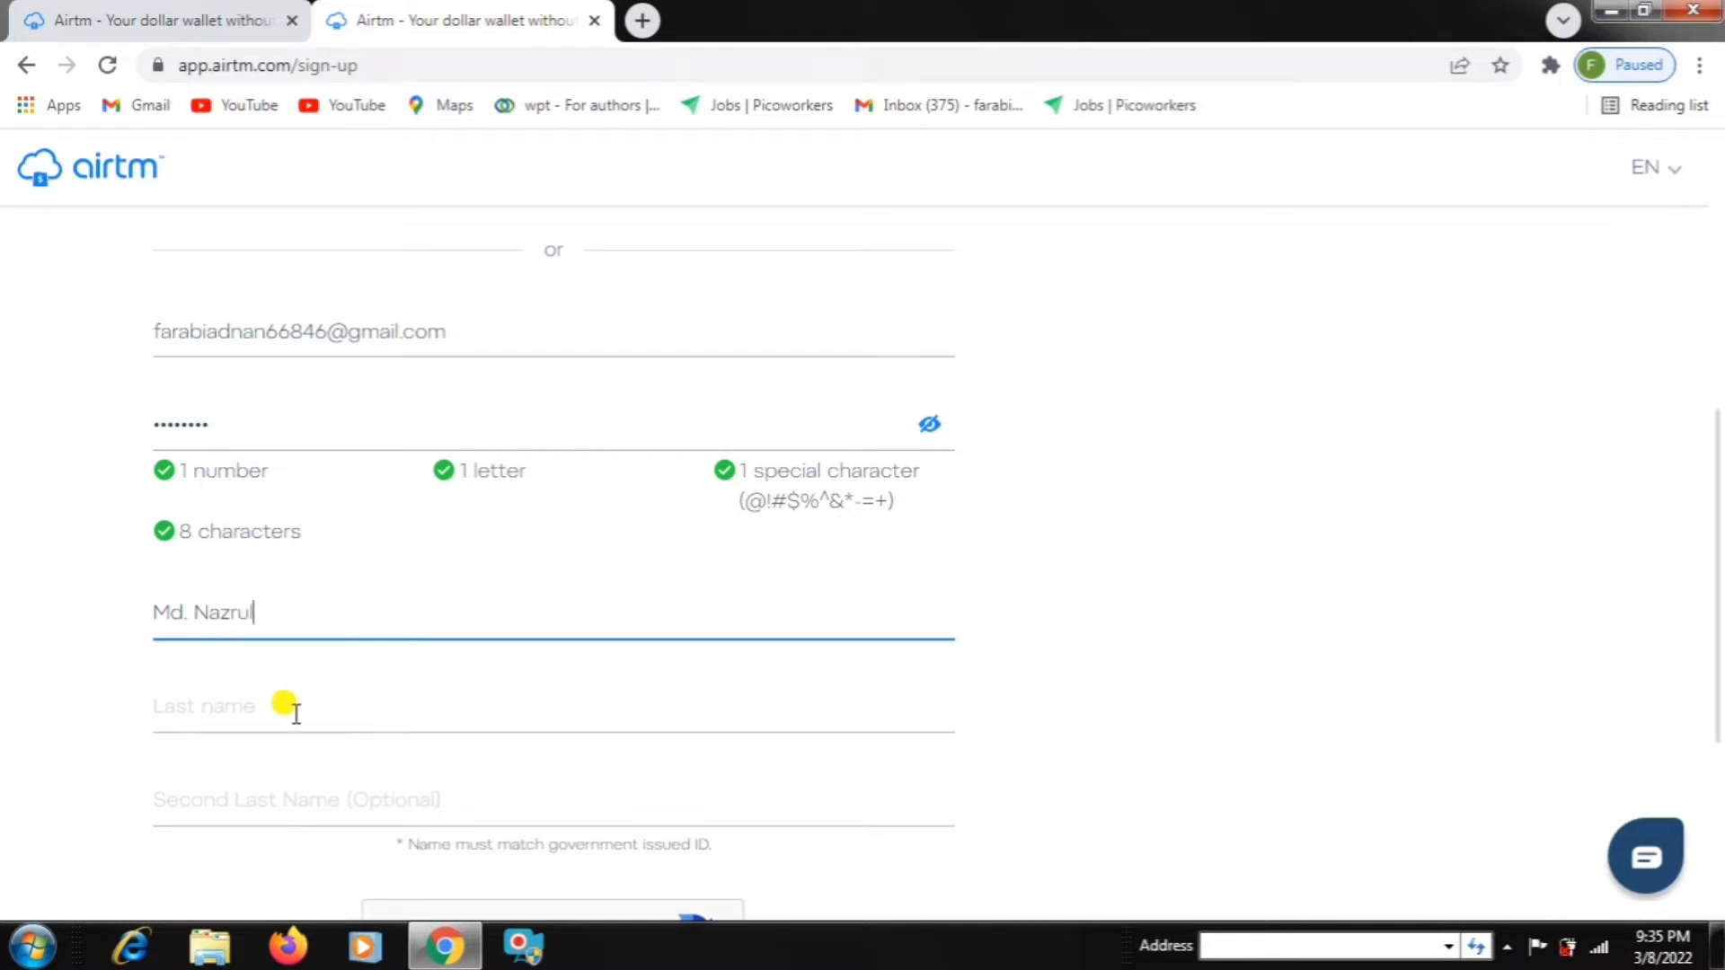
left_click(223, 716)
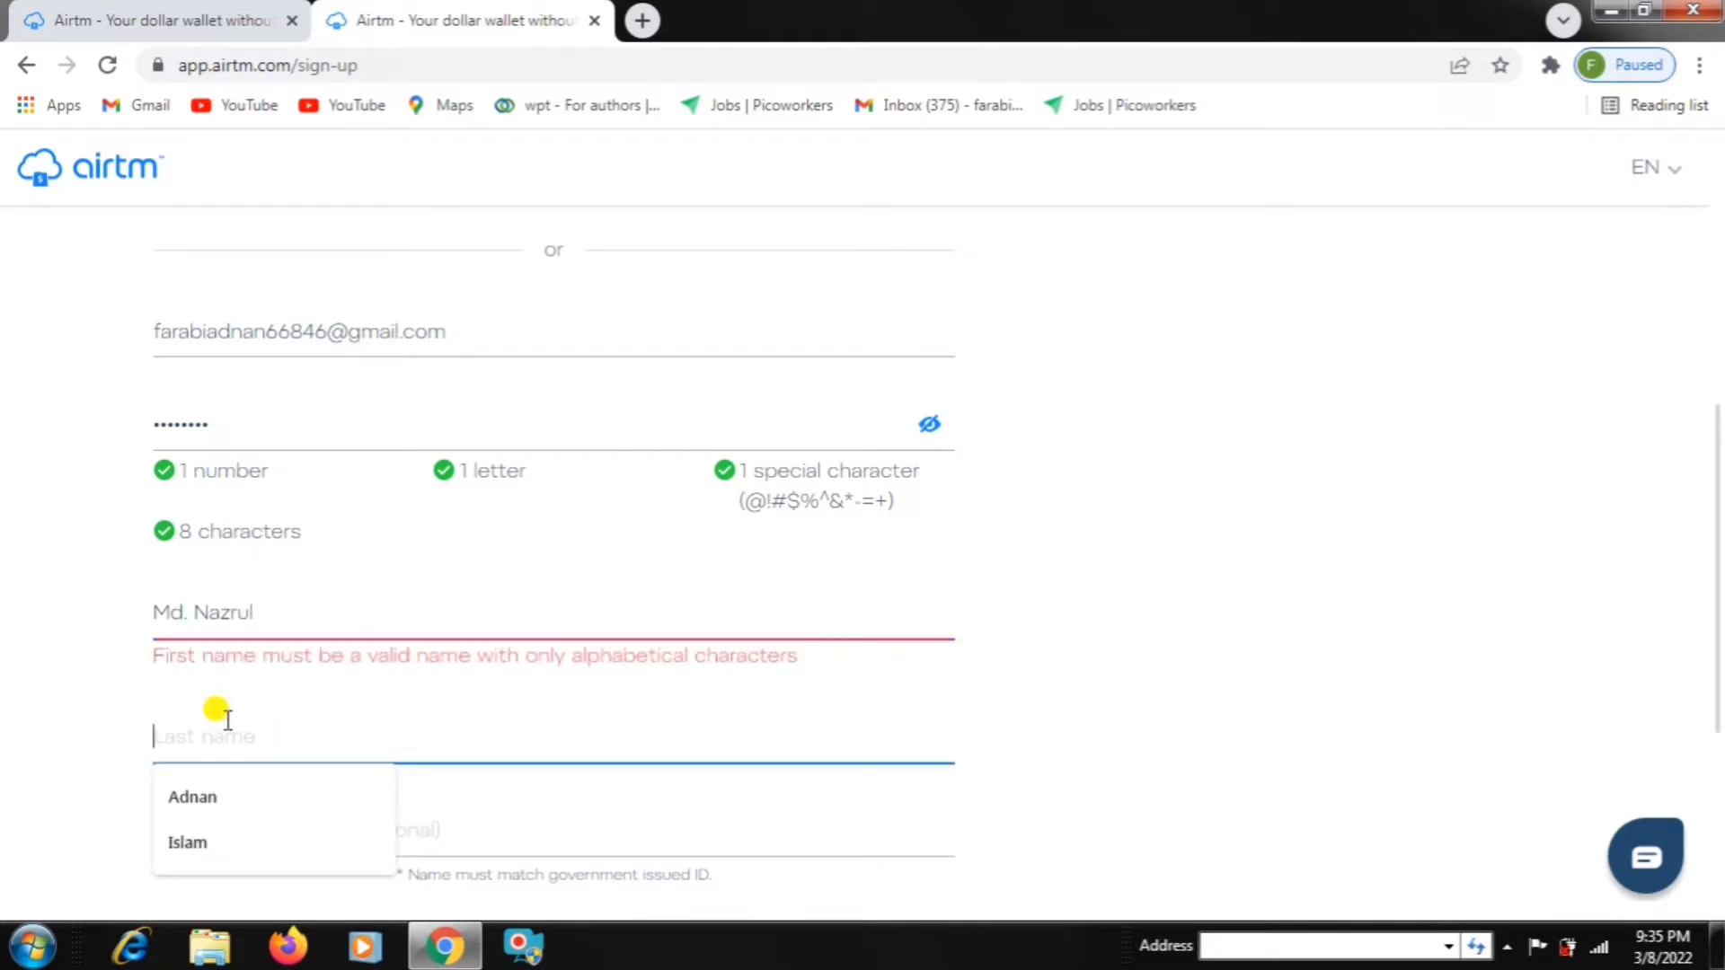
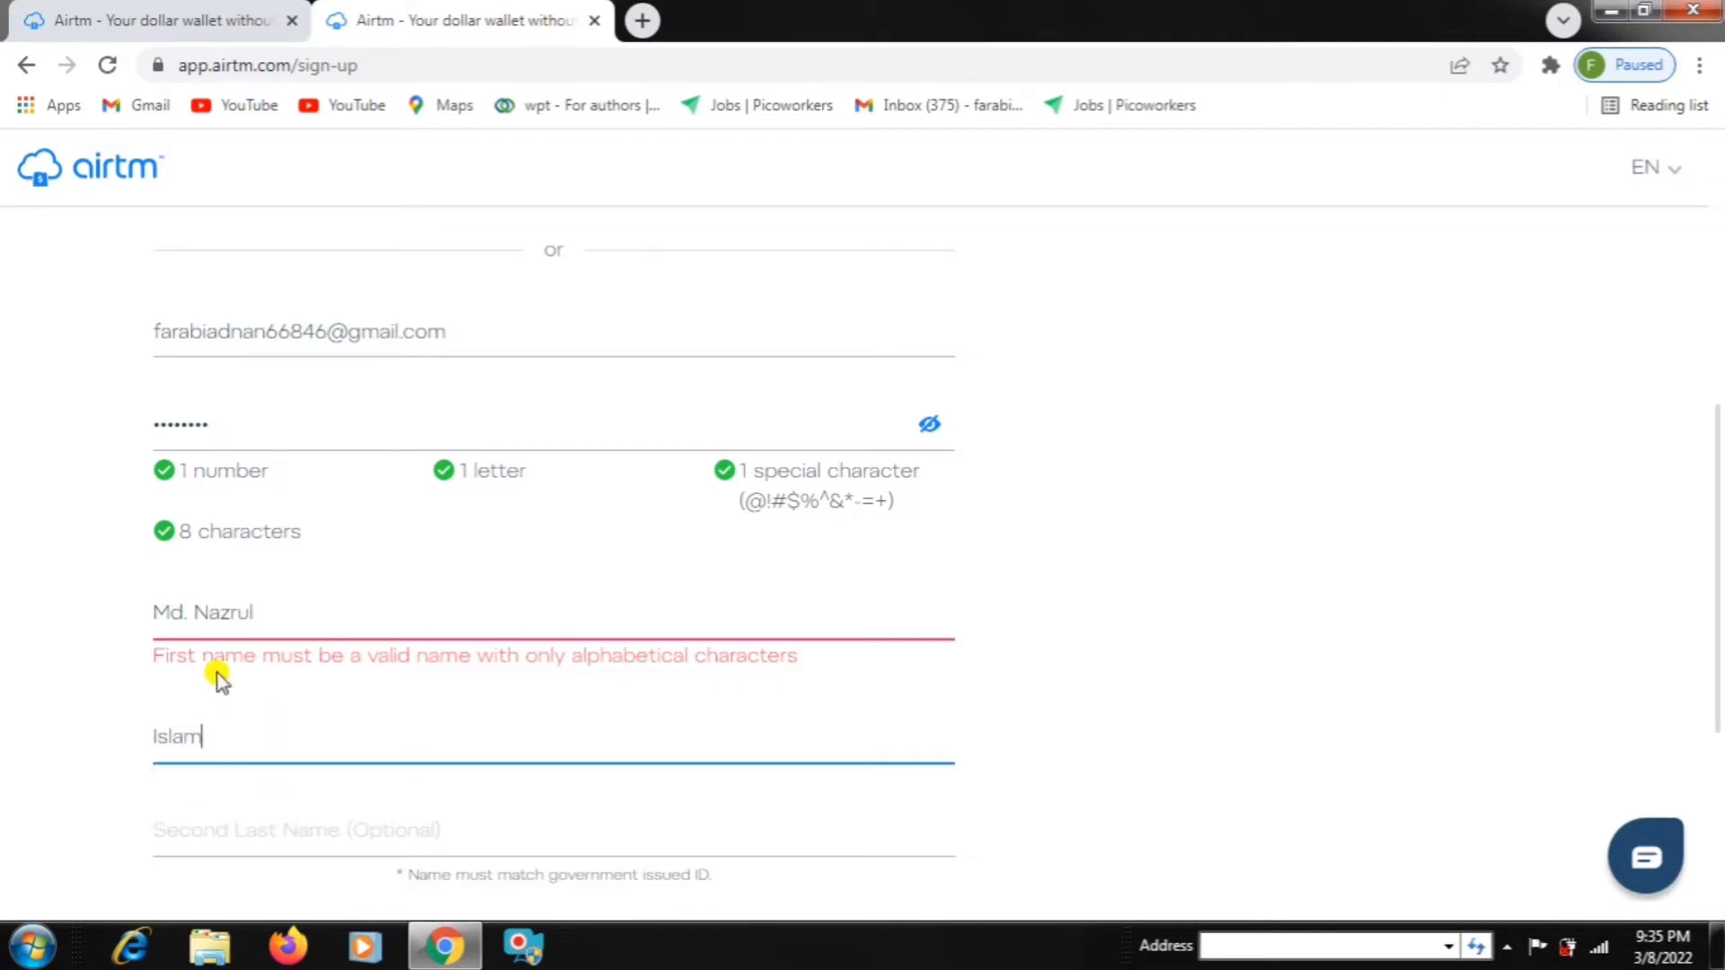
left_click(176, 614)
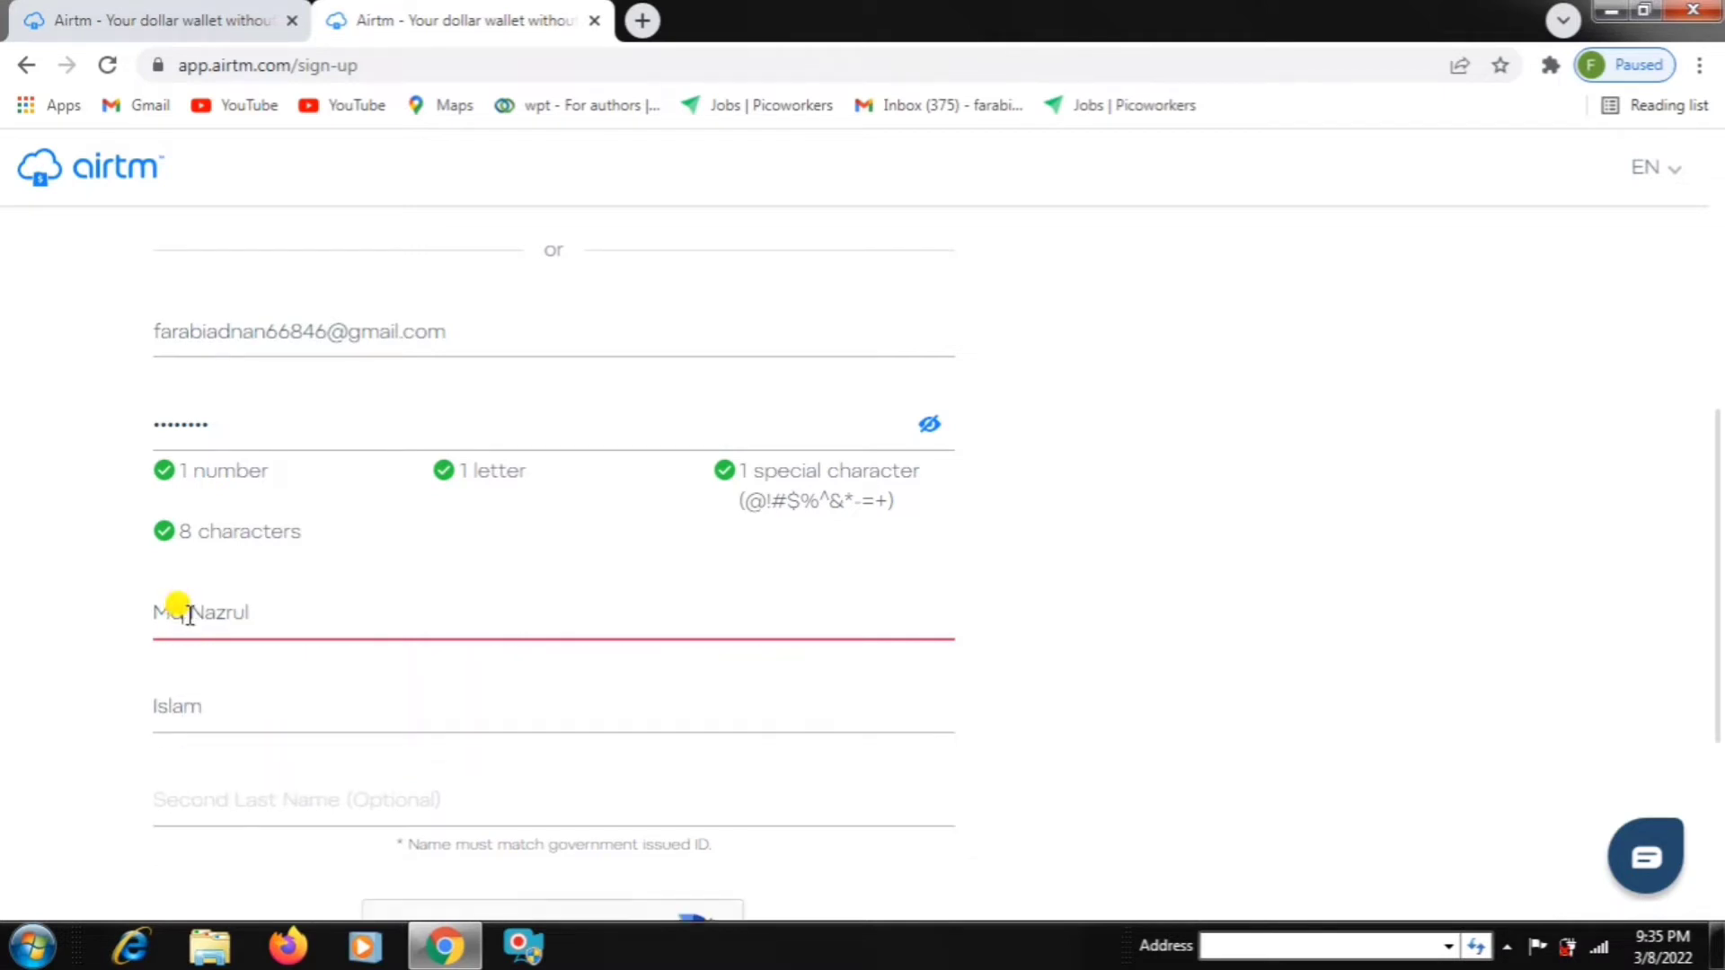
left_click(281, 702)
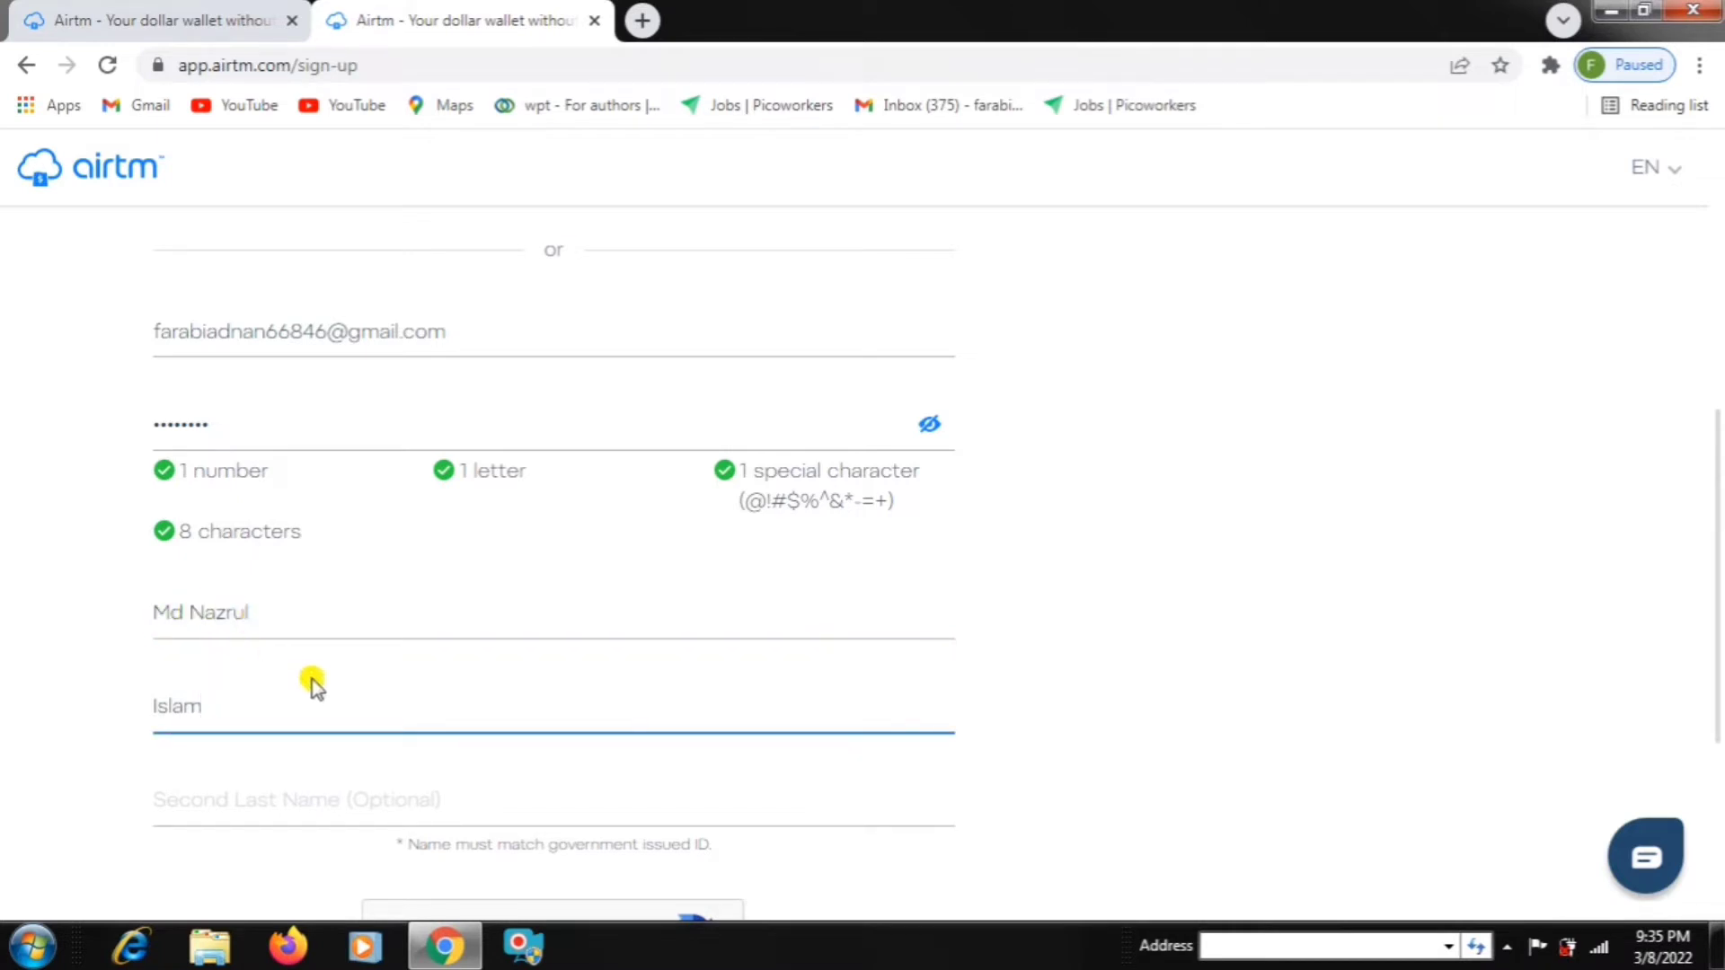
- Tick the reCAPTCHA 'I'm not a robot' checkbox below the form
scroll(1302, 674, "down", 2)
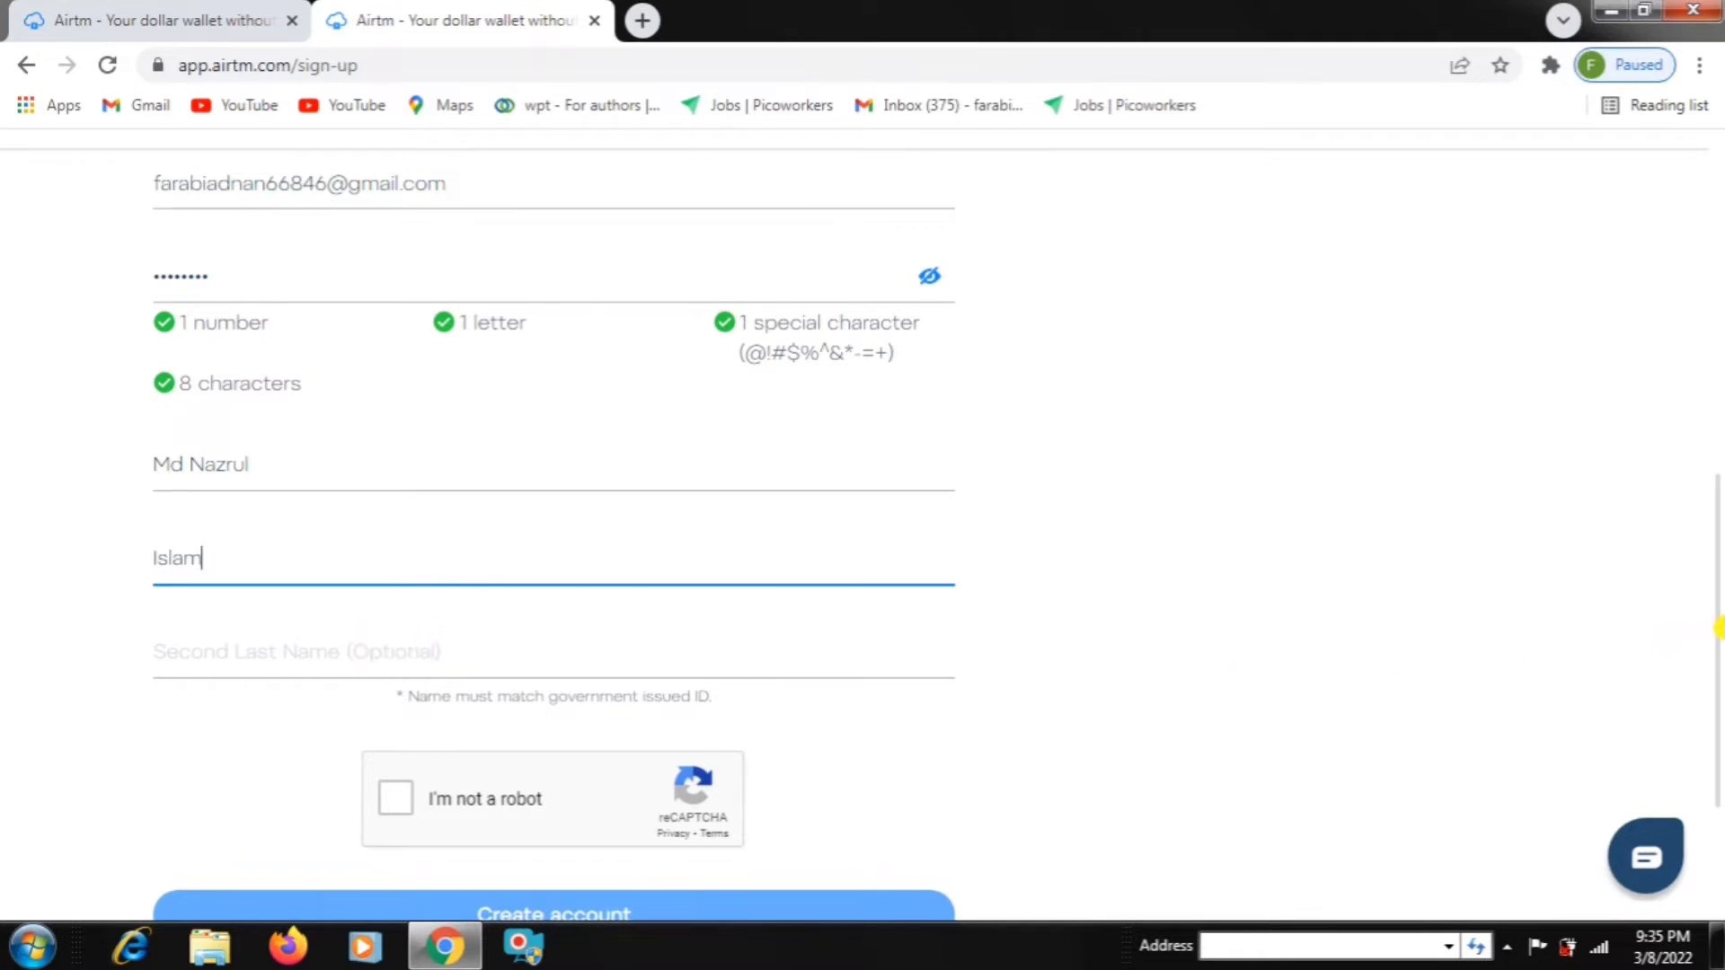
scroll(1714, 629, "down", 1)
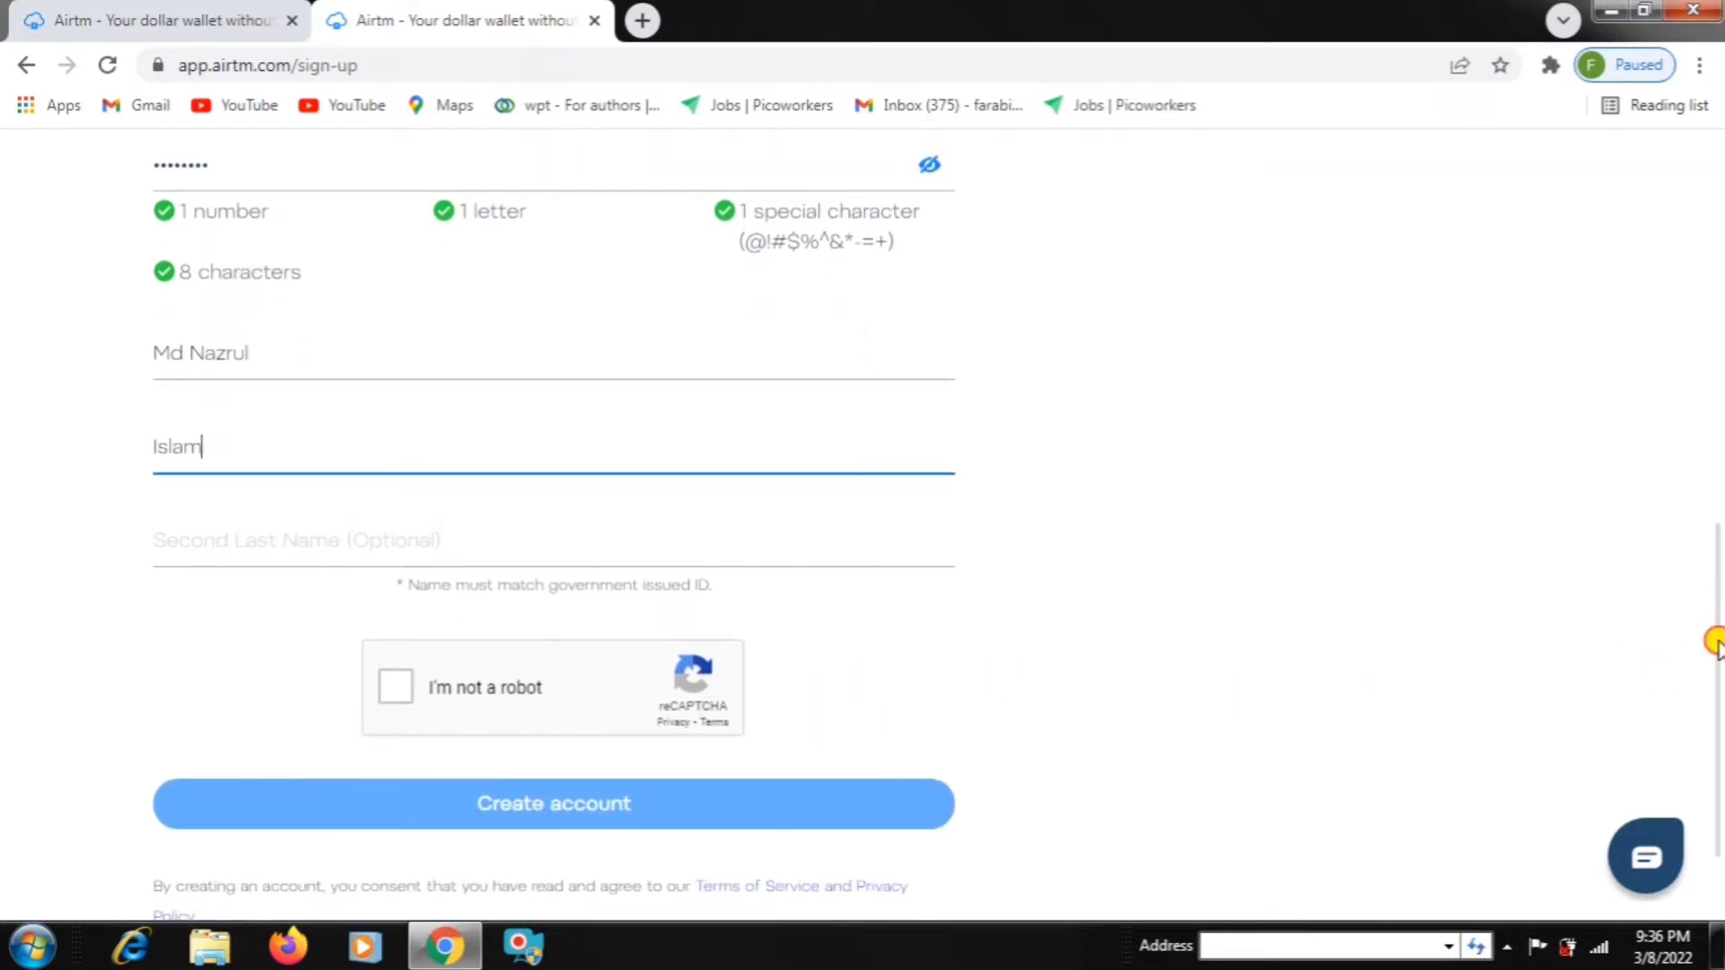
mouse_move(1714, 642)
left_mouse_down()
mouse_move(1714, 332)
mouse_move(1718, 665)
left_mouse_up()
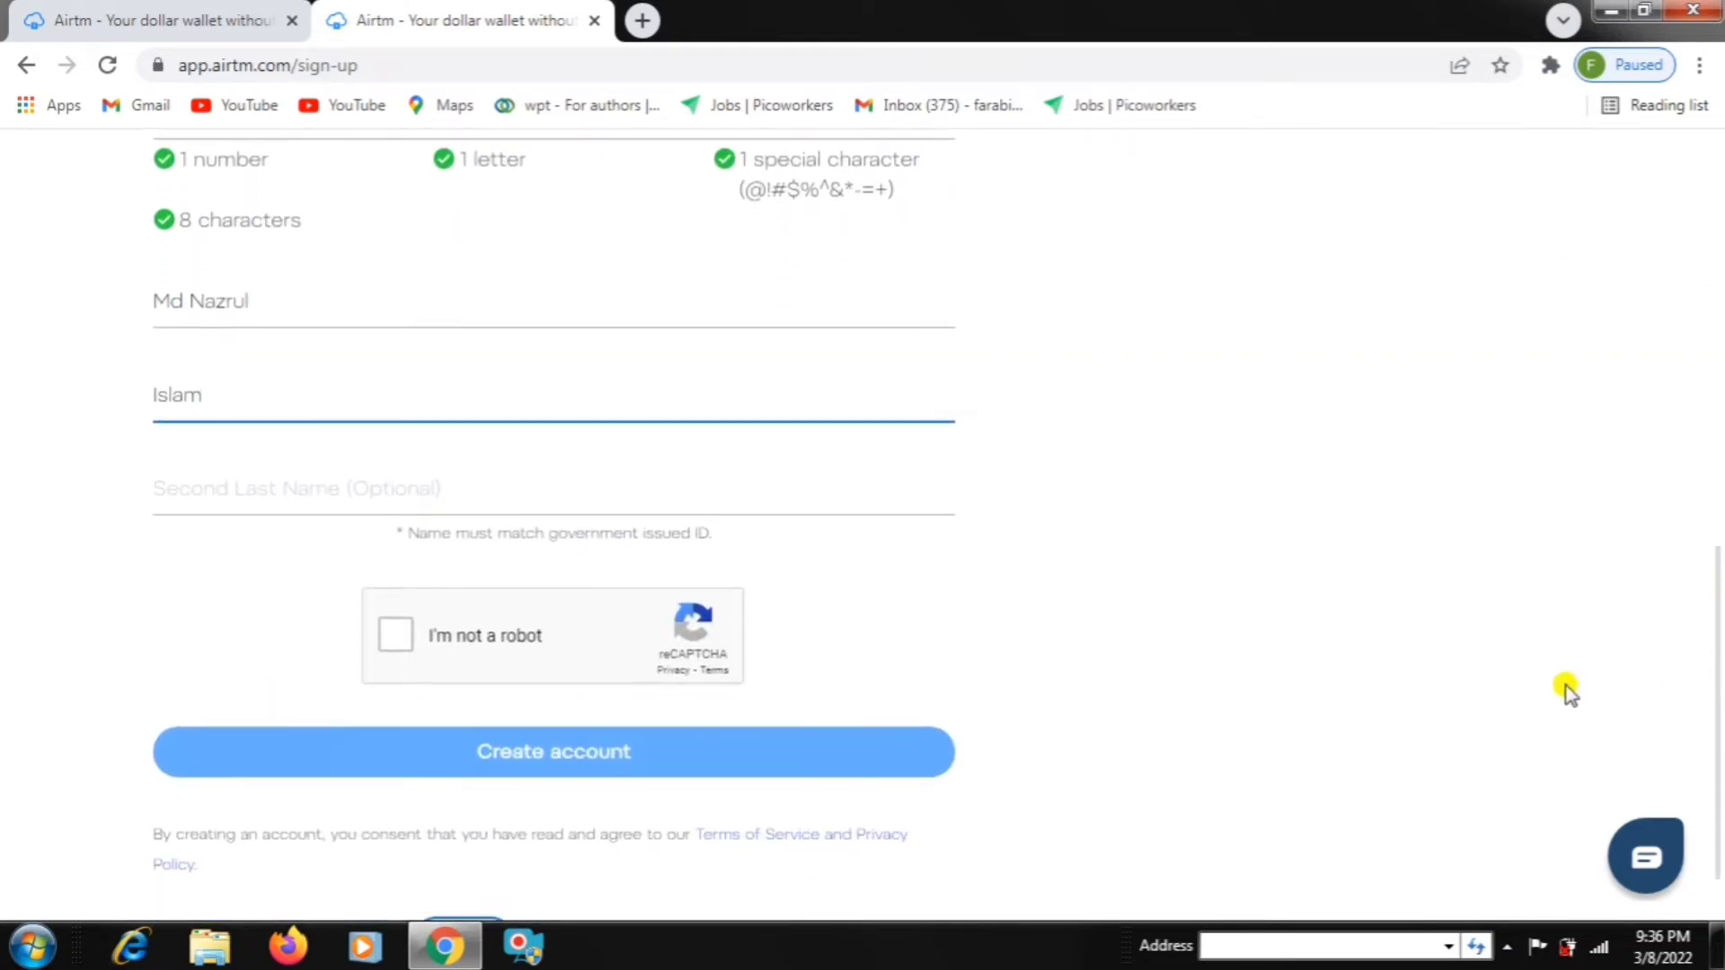
scroll(1419, 726, "down", 1)
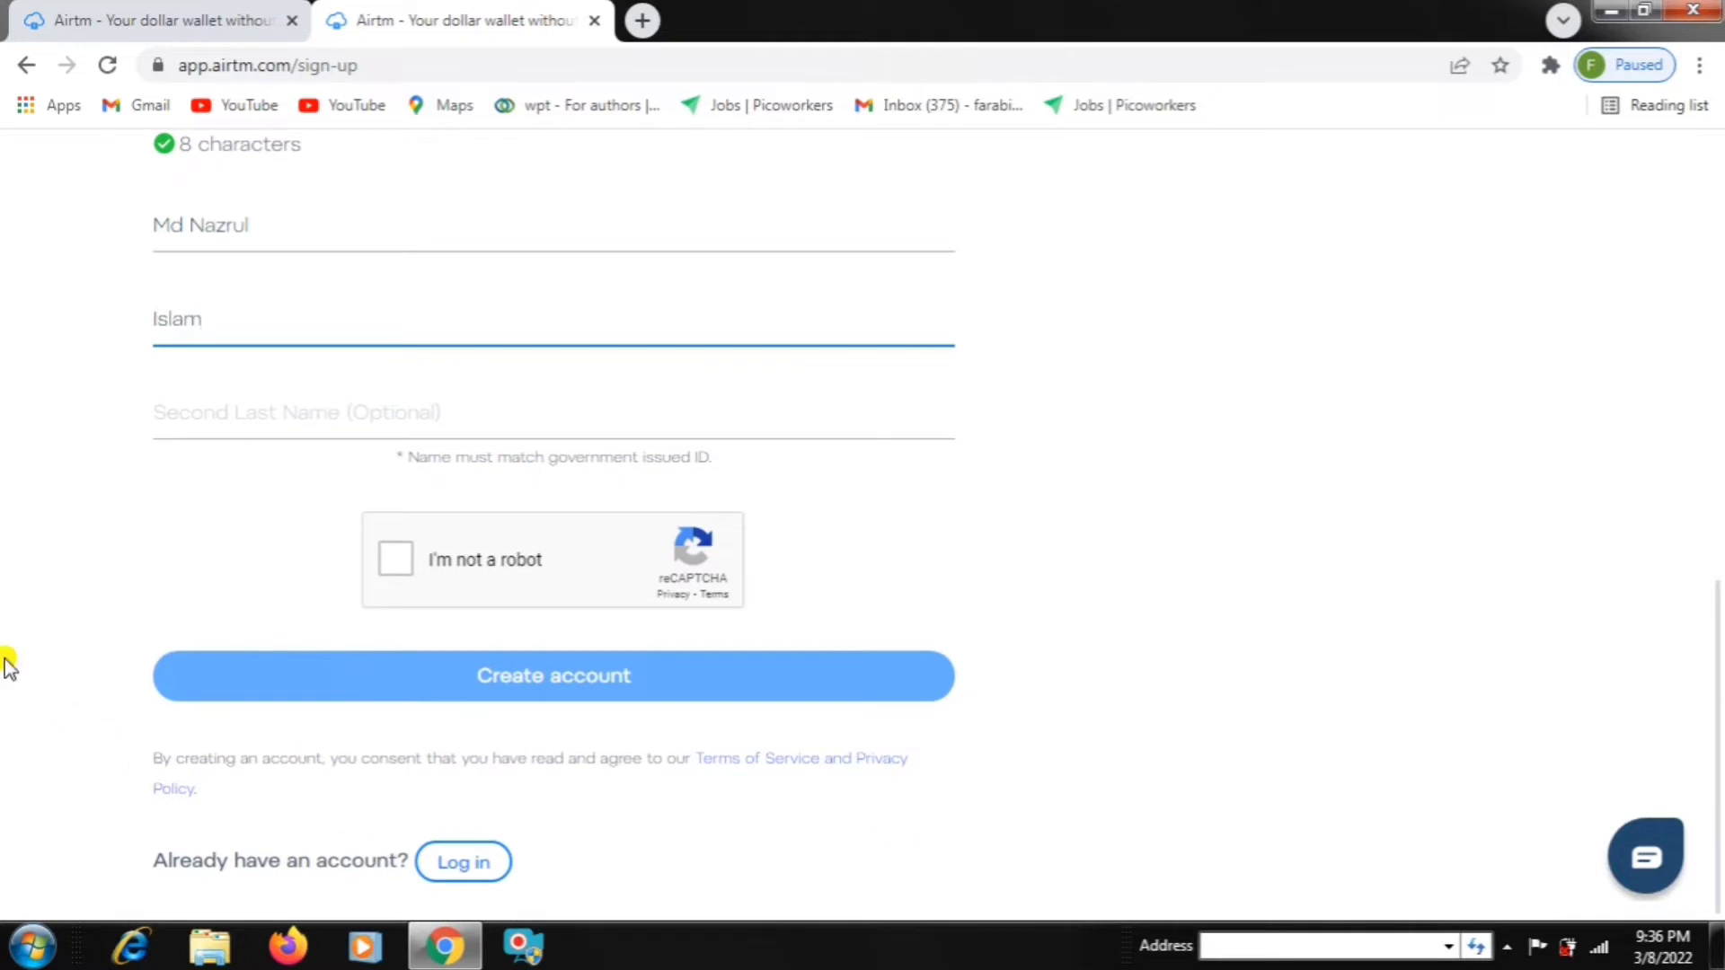
left_click(396, 561)
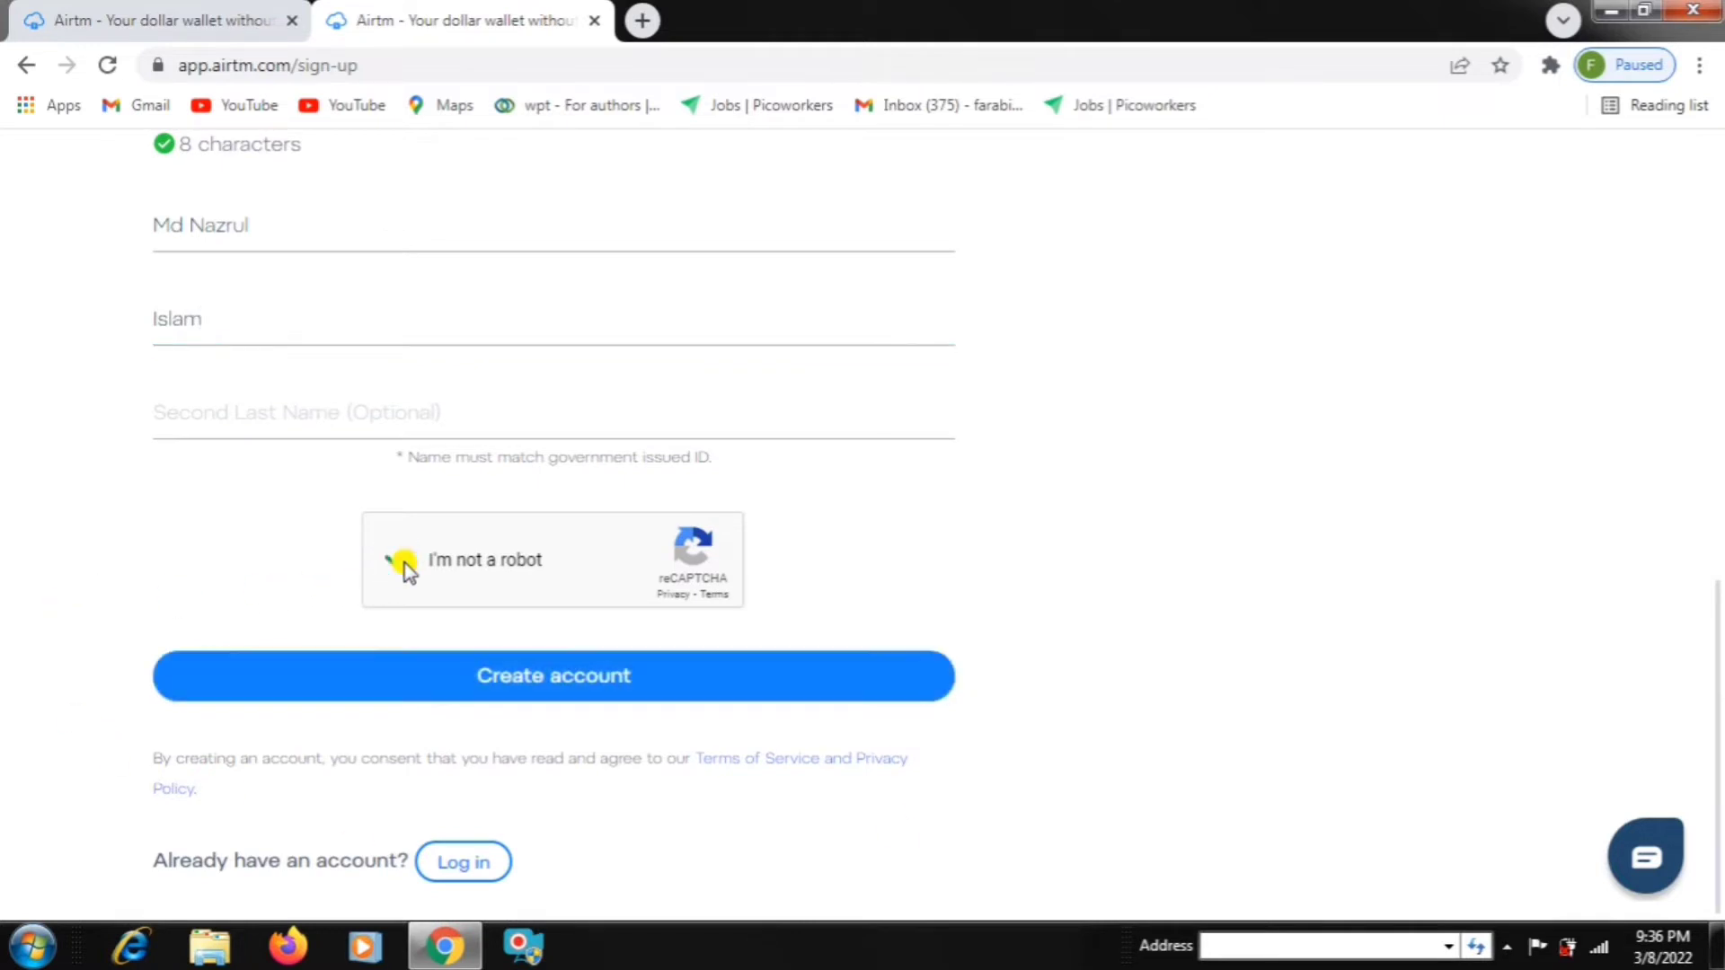
- Create the Airtm account and dismiss the Welcome dialog with Got it
left_click(561, 674)
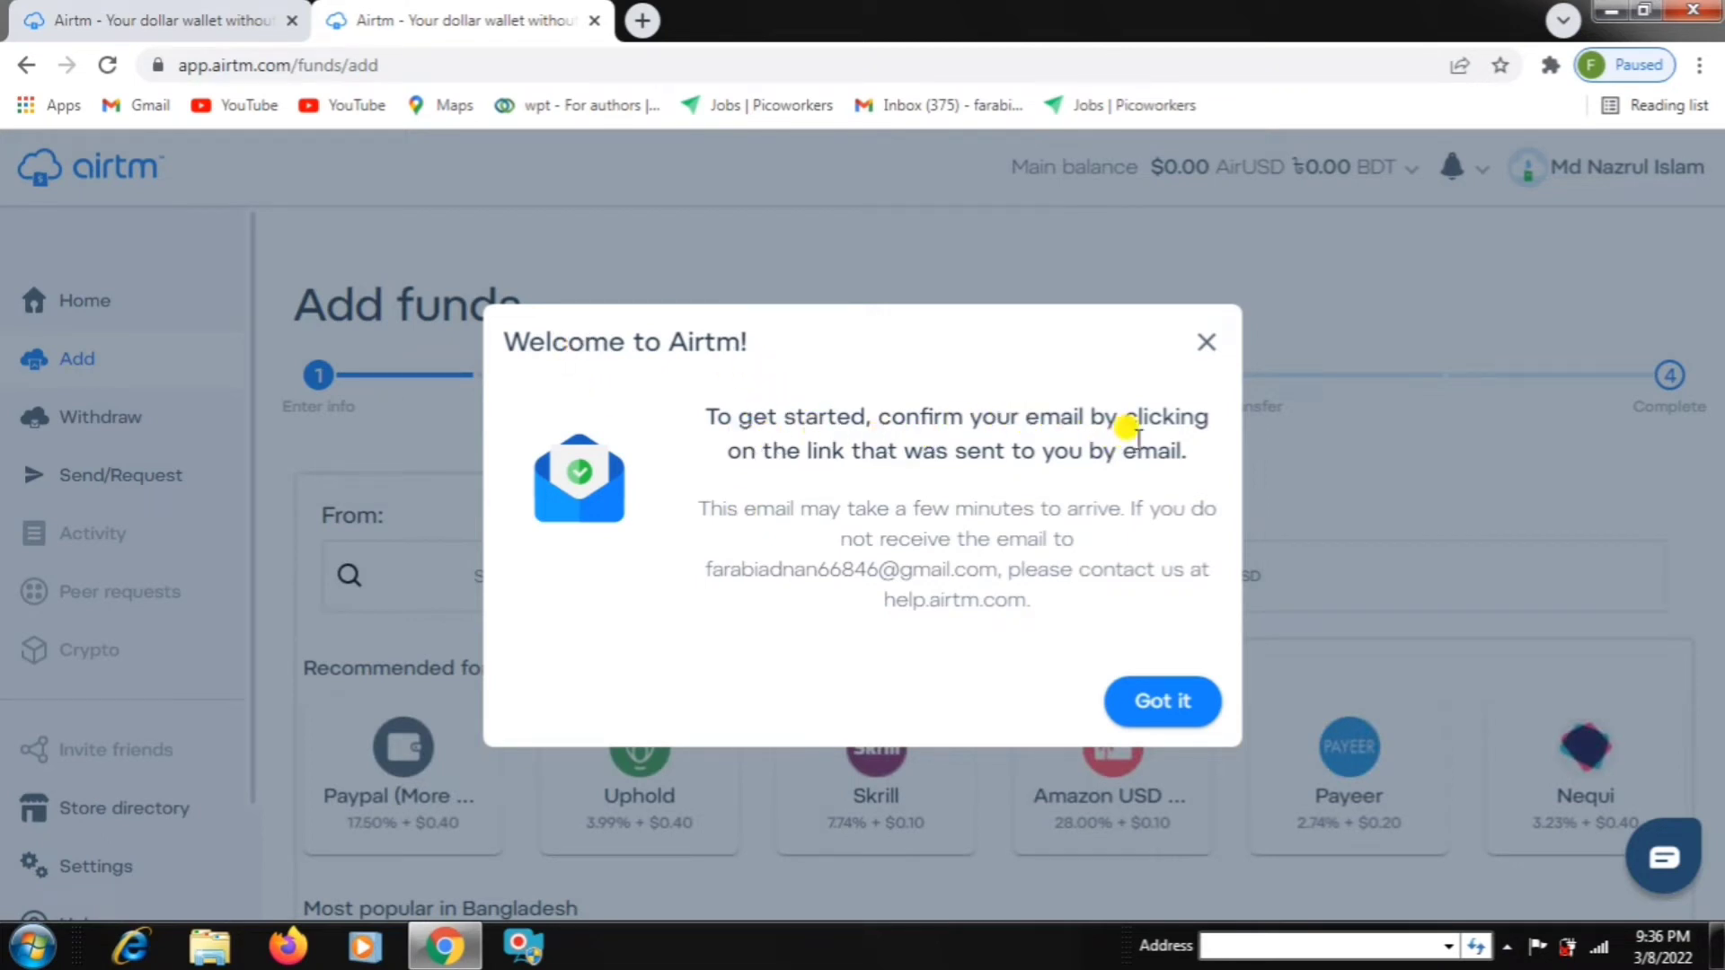
left_click(1150, 701)
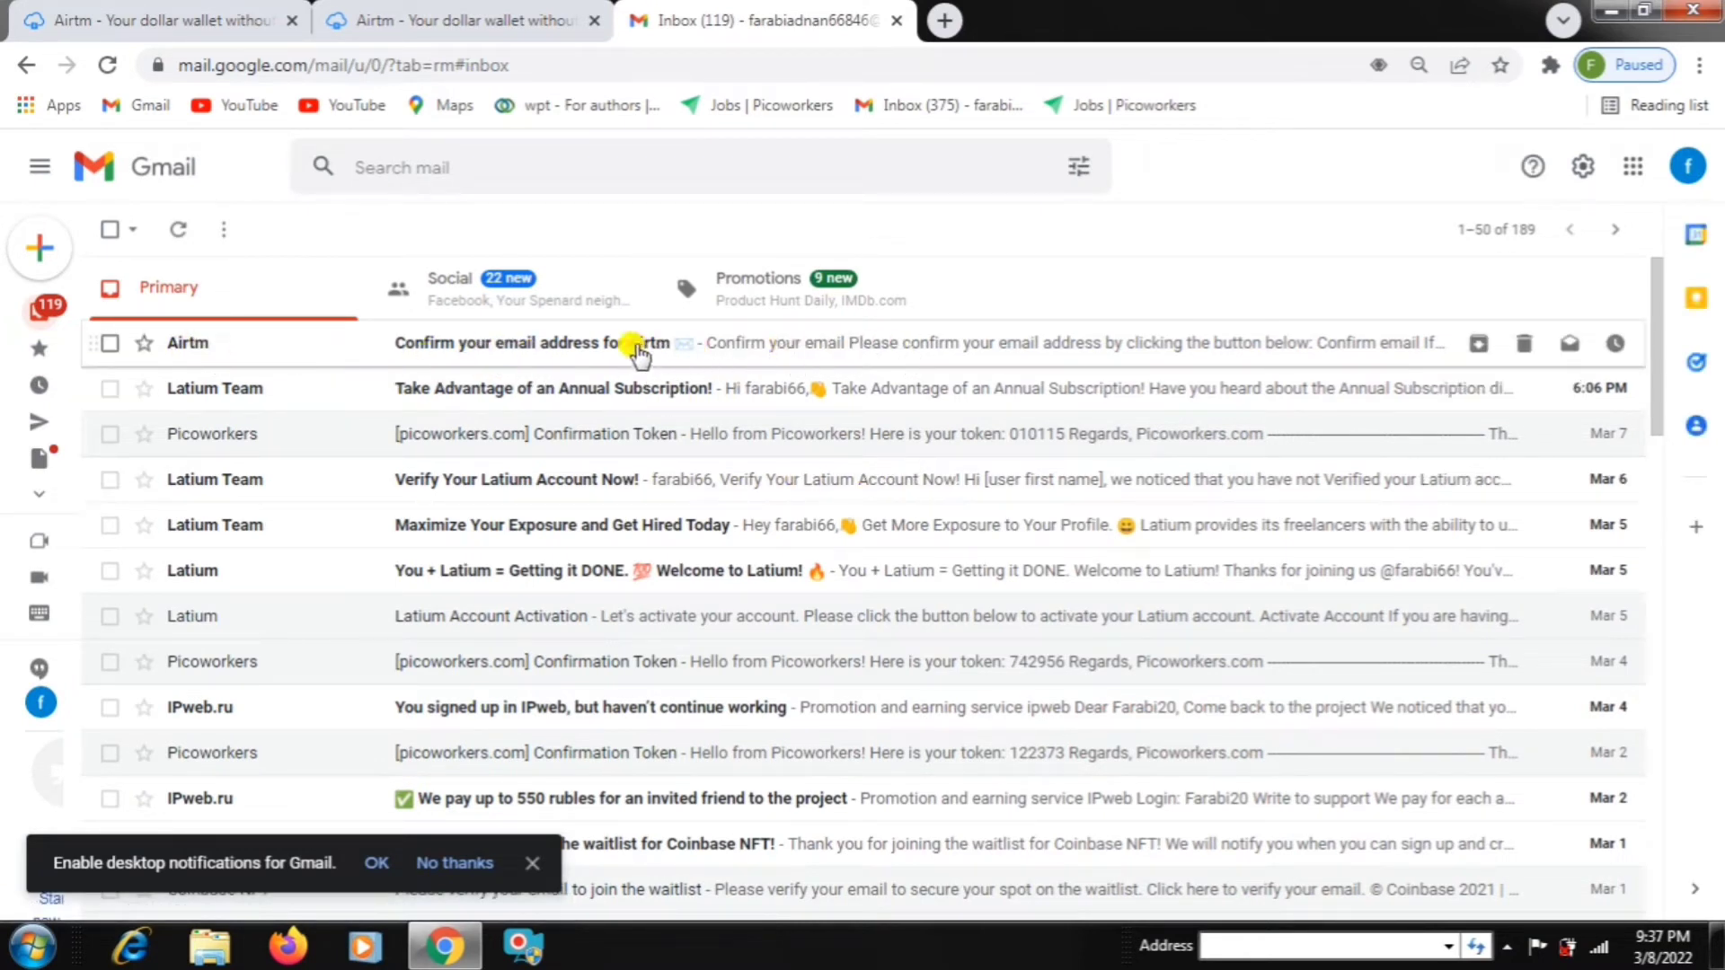
- Open the 'Confirm your email address for Airtm' message and confirm the email
left_click(708, 348)
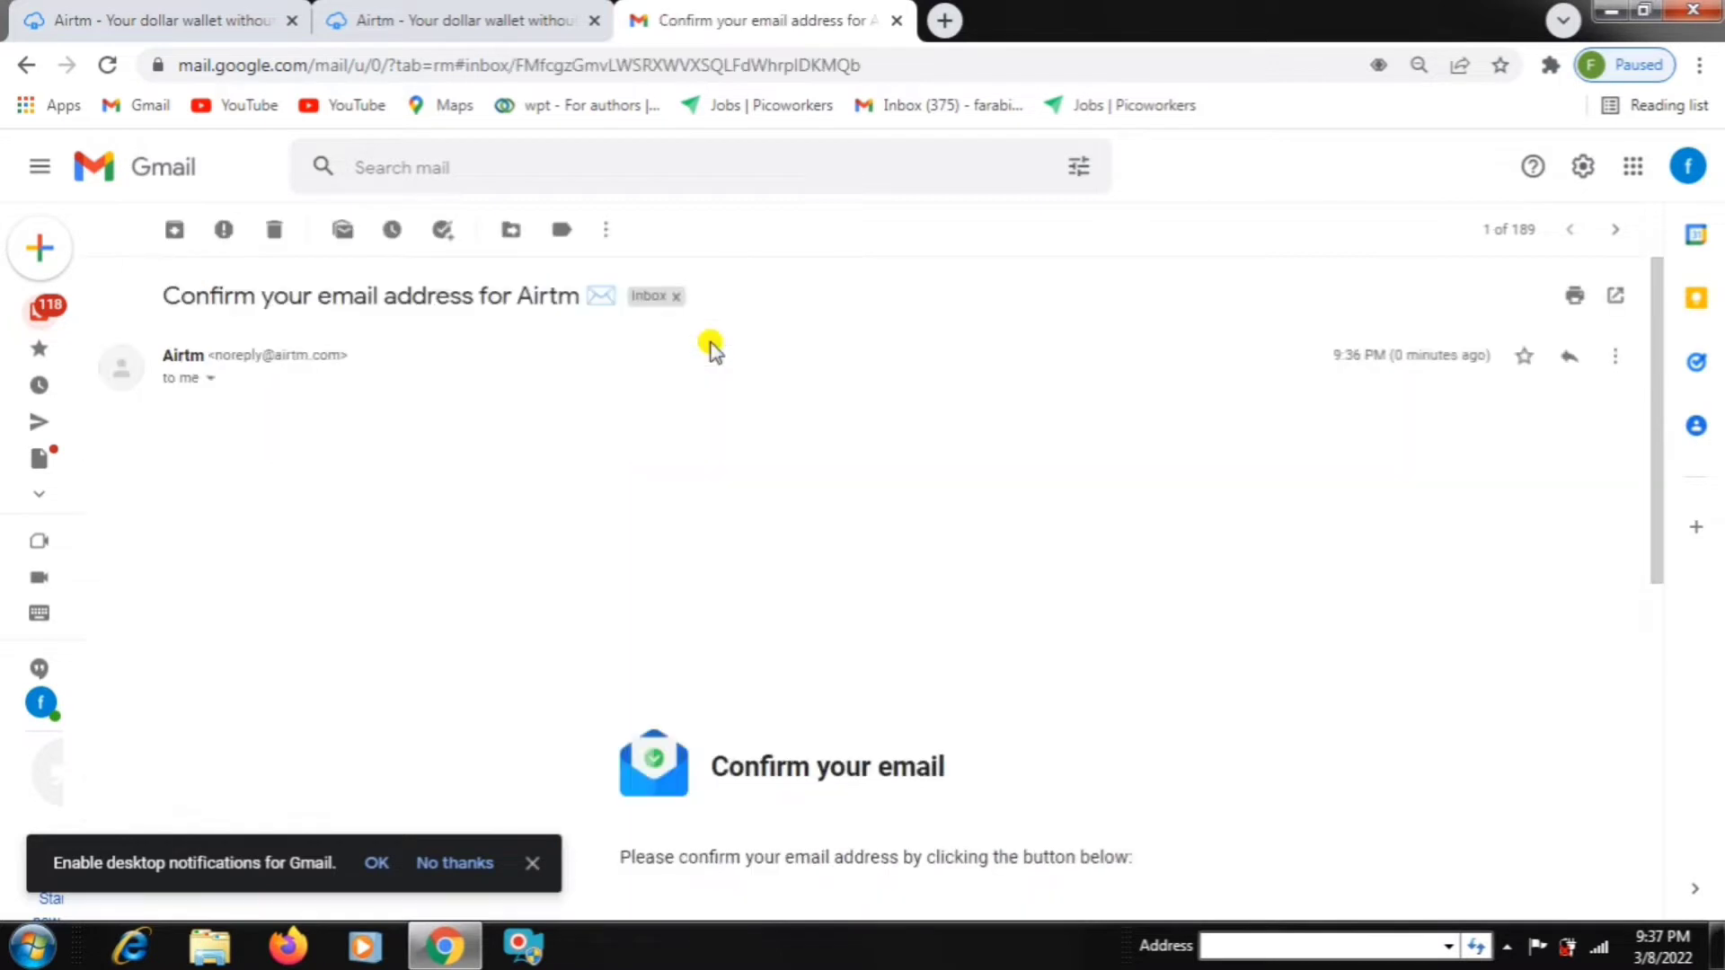
left_click_drag(1651, 443, 1651, 645)
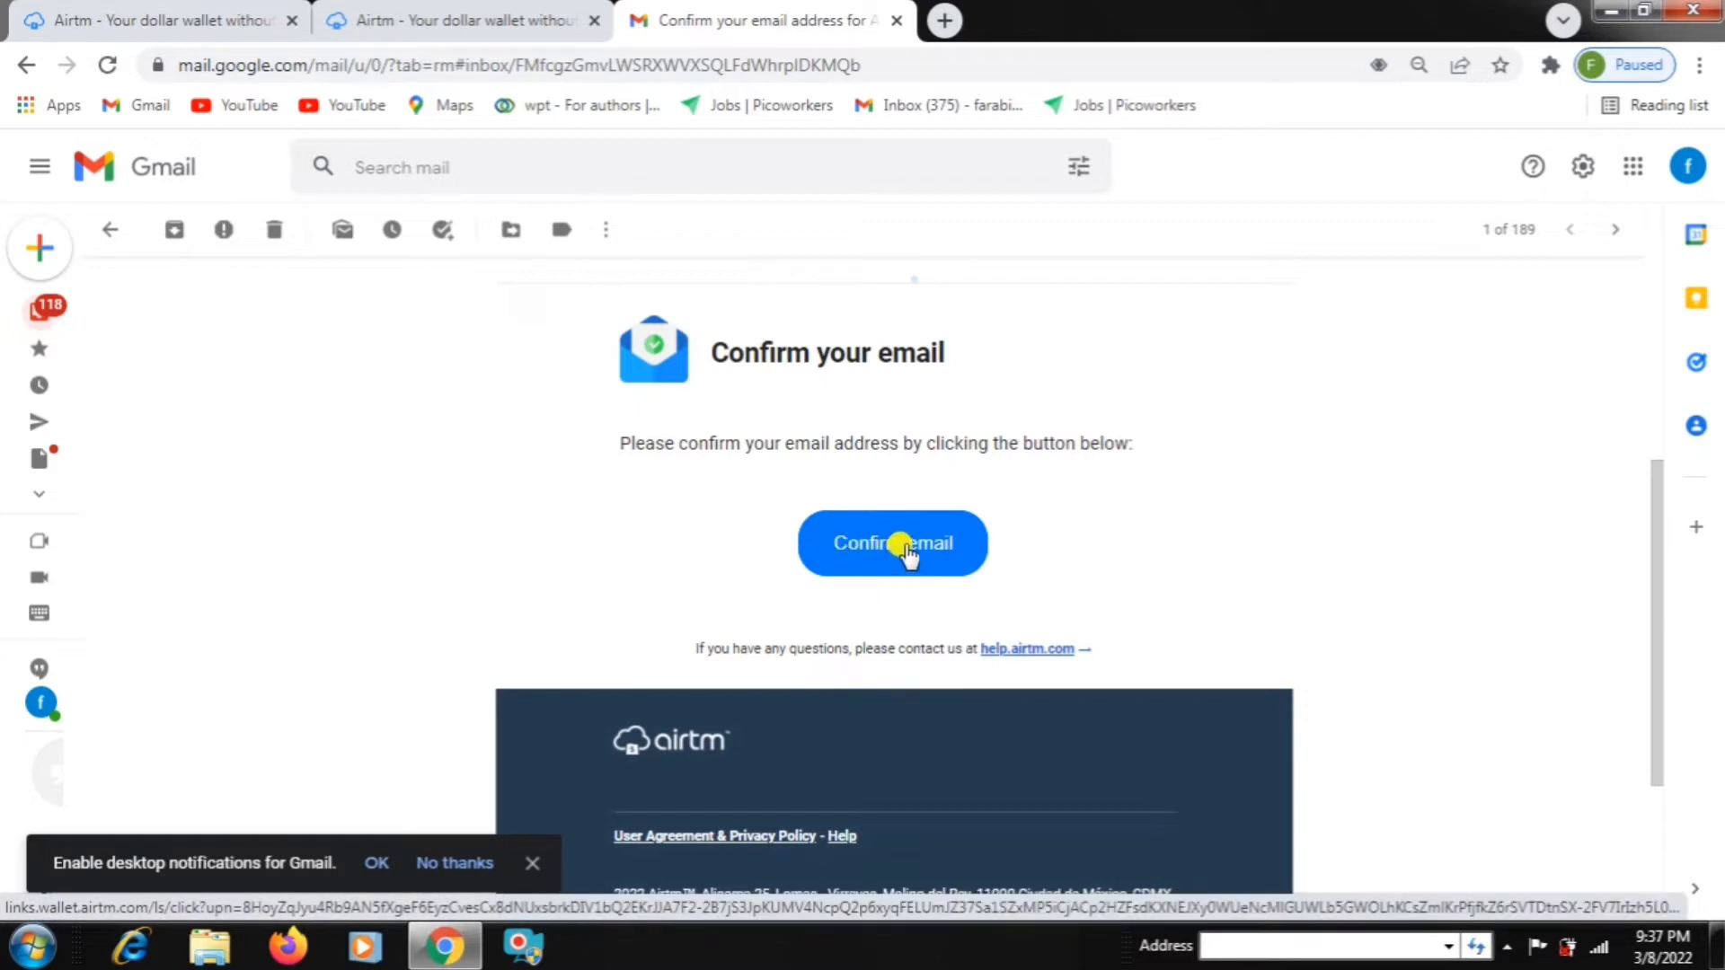
left_click(894, 548)
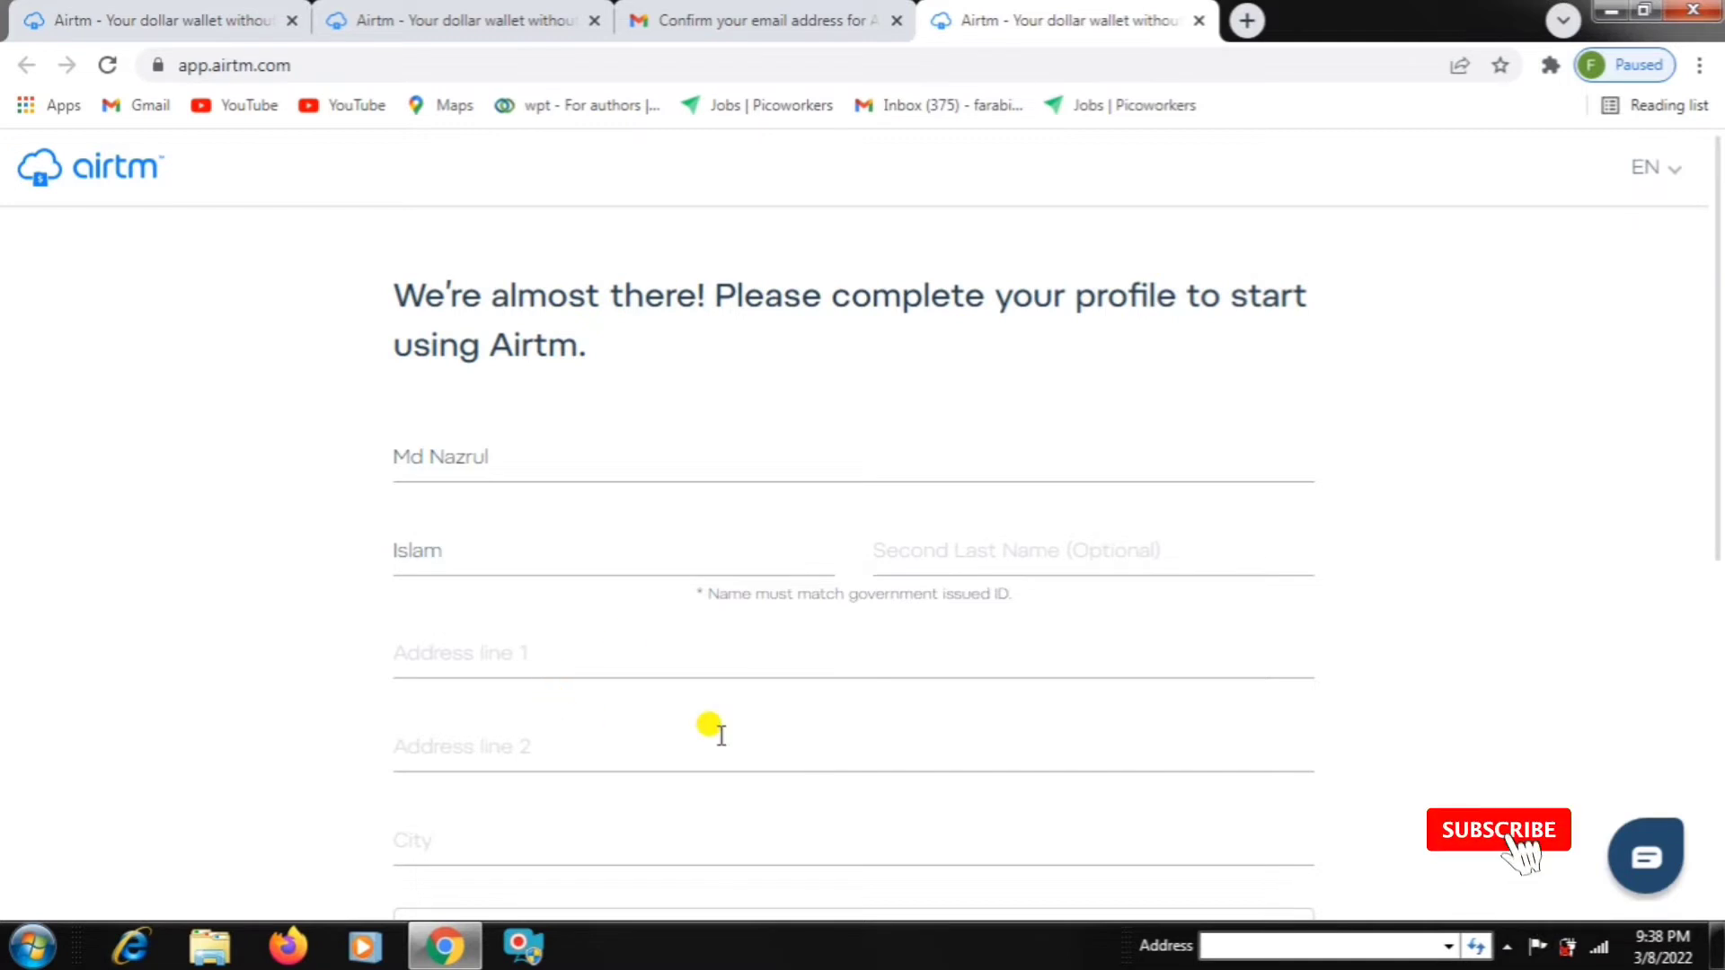
scroll(1713, 485, "down", 2)
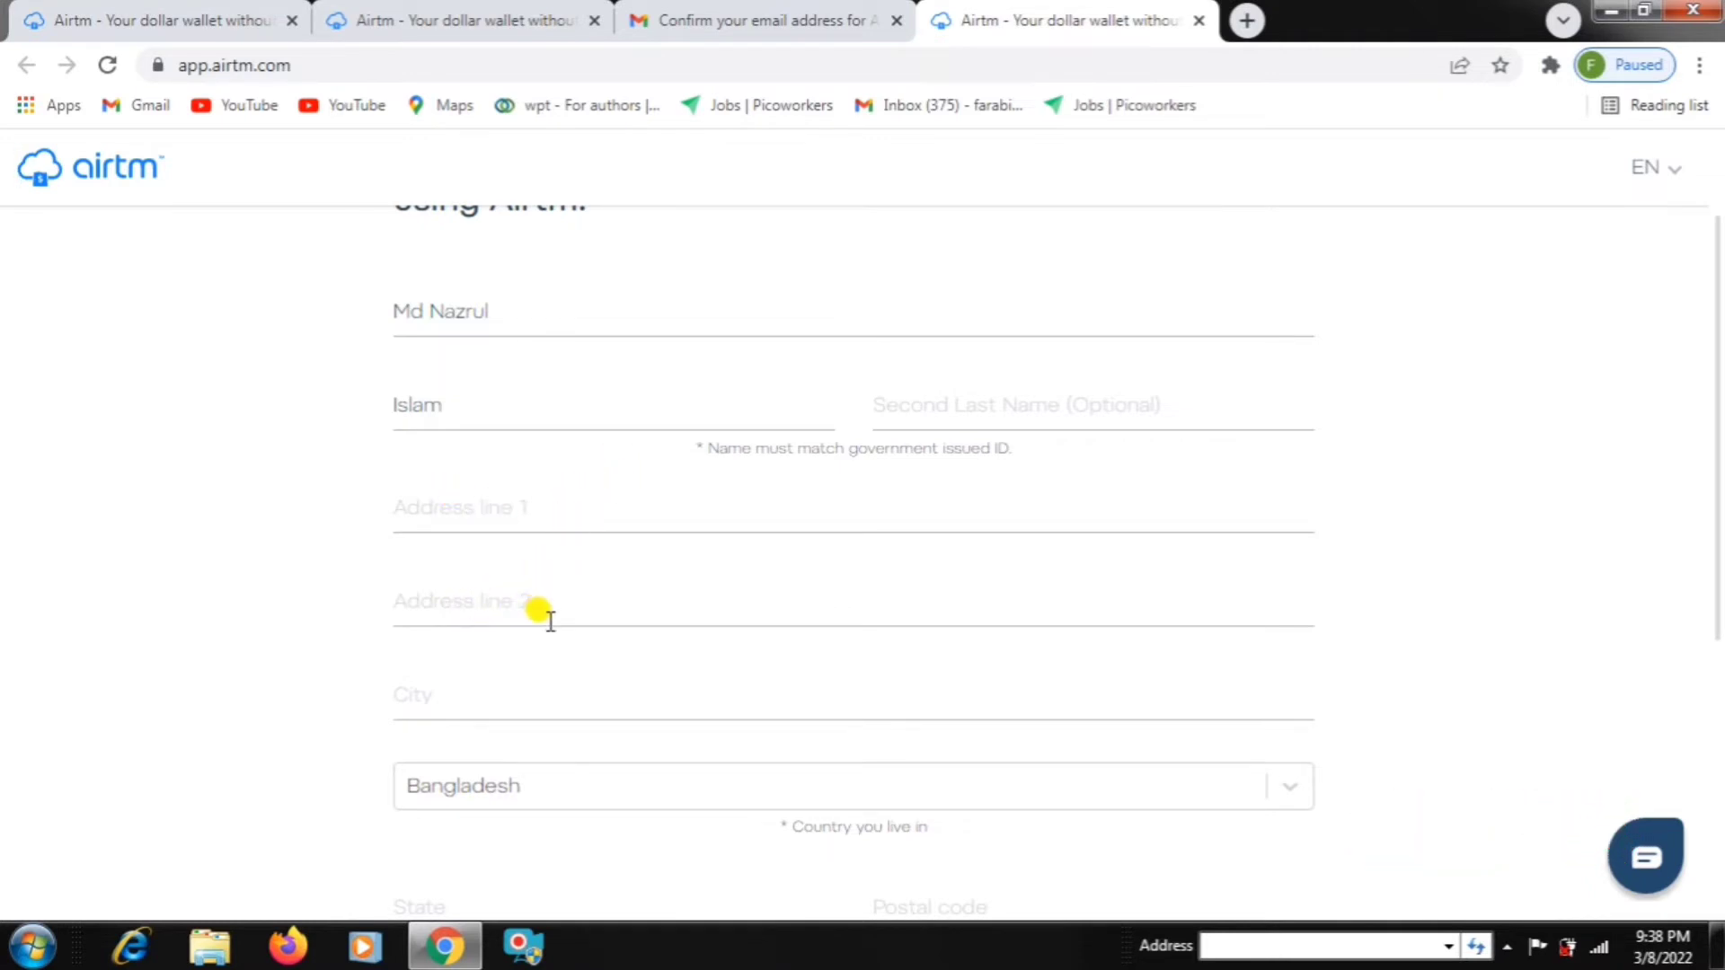
- Scroll down the profile form and try submitting it for phone verification
scroll(564, 710, "down", 3)
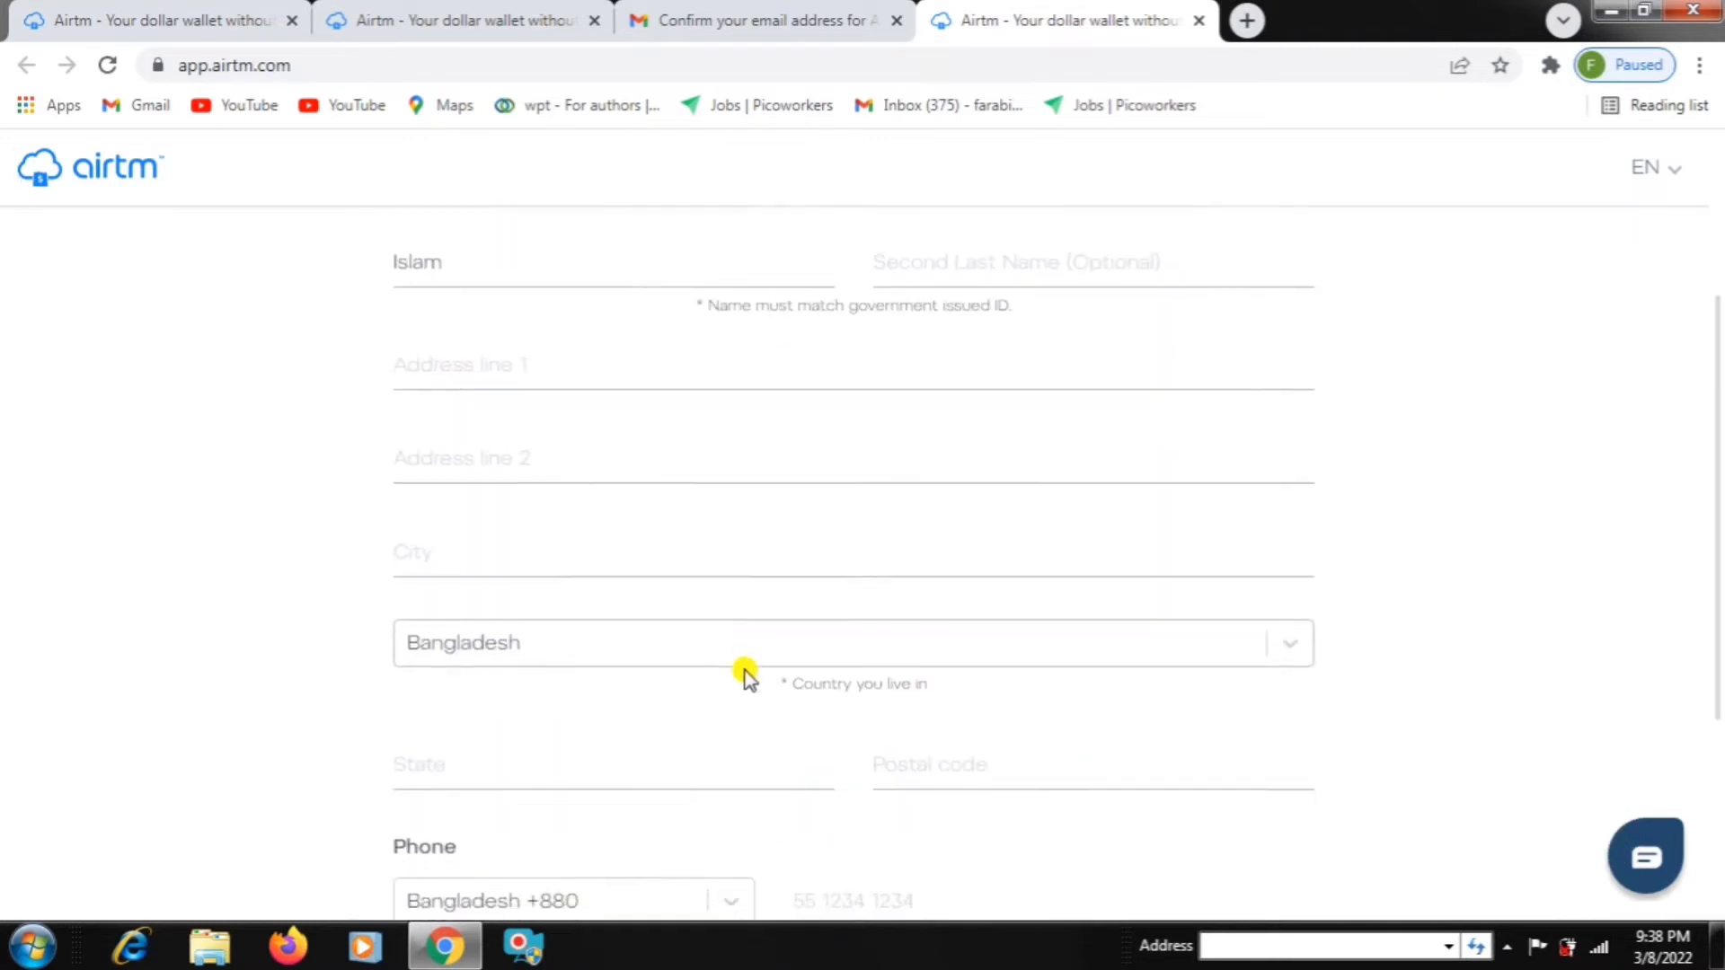
scroll(1085, 669, "down", 2)
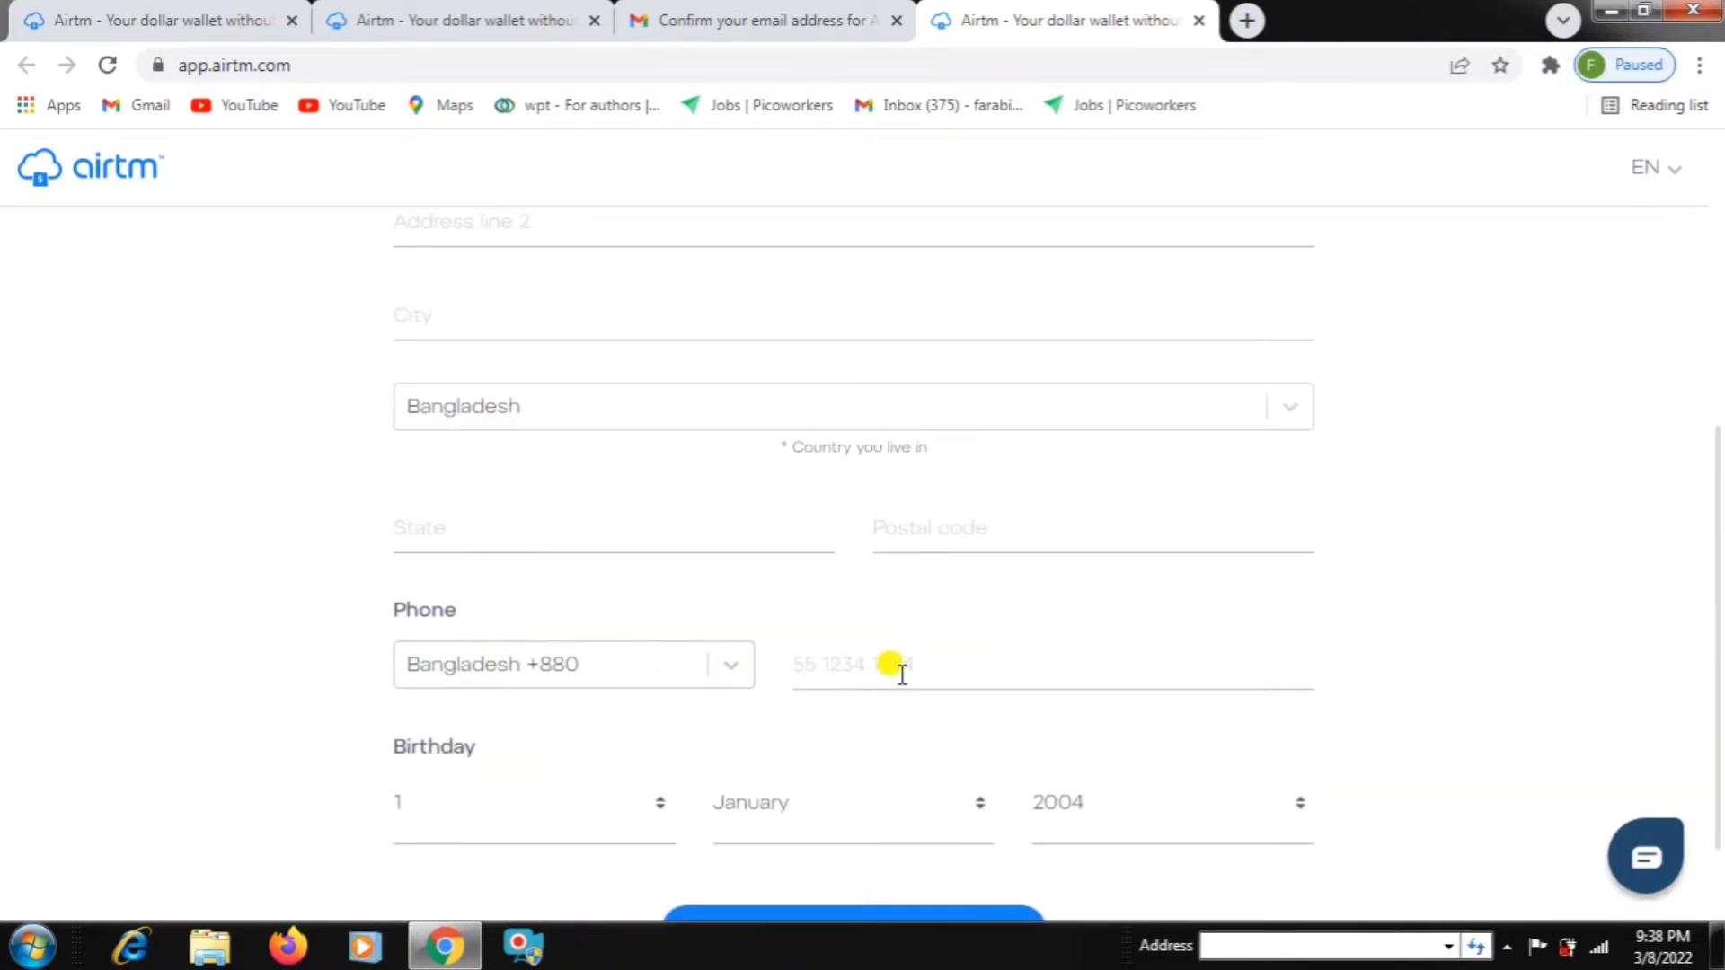
scroll(635, 743, "down", 2)
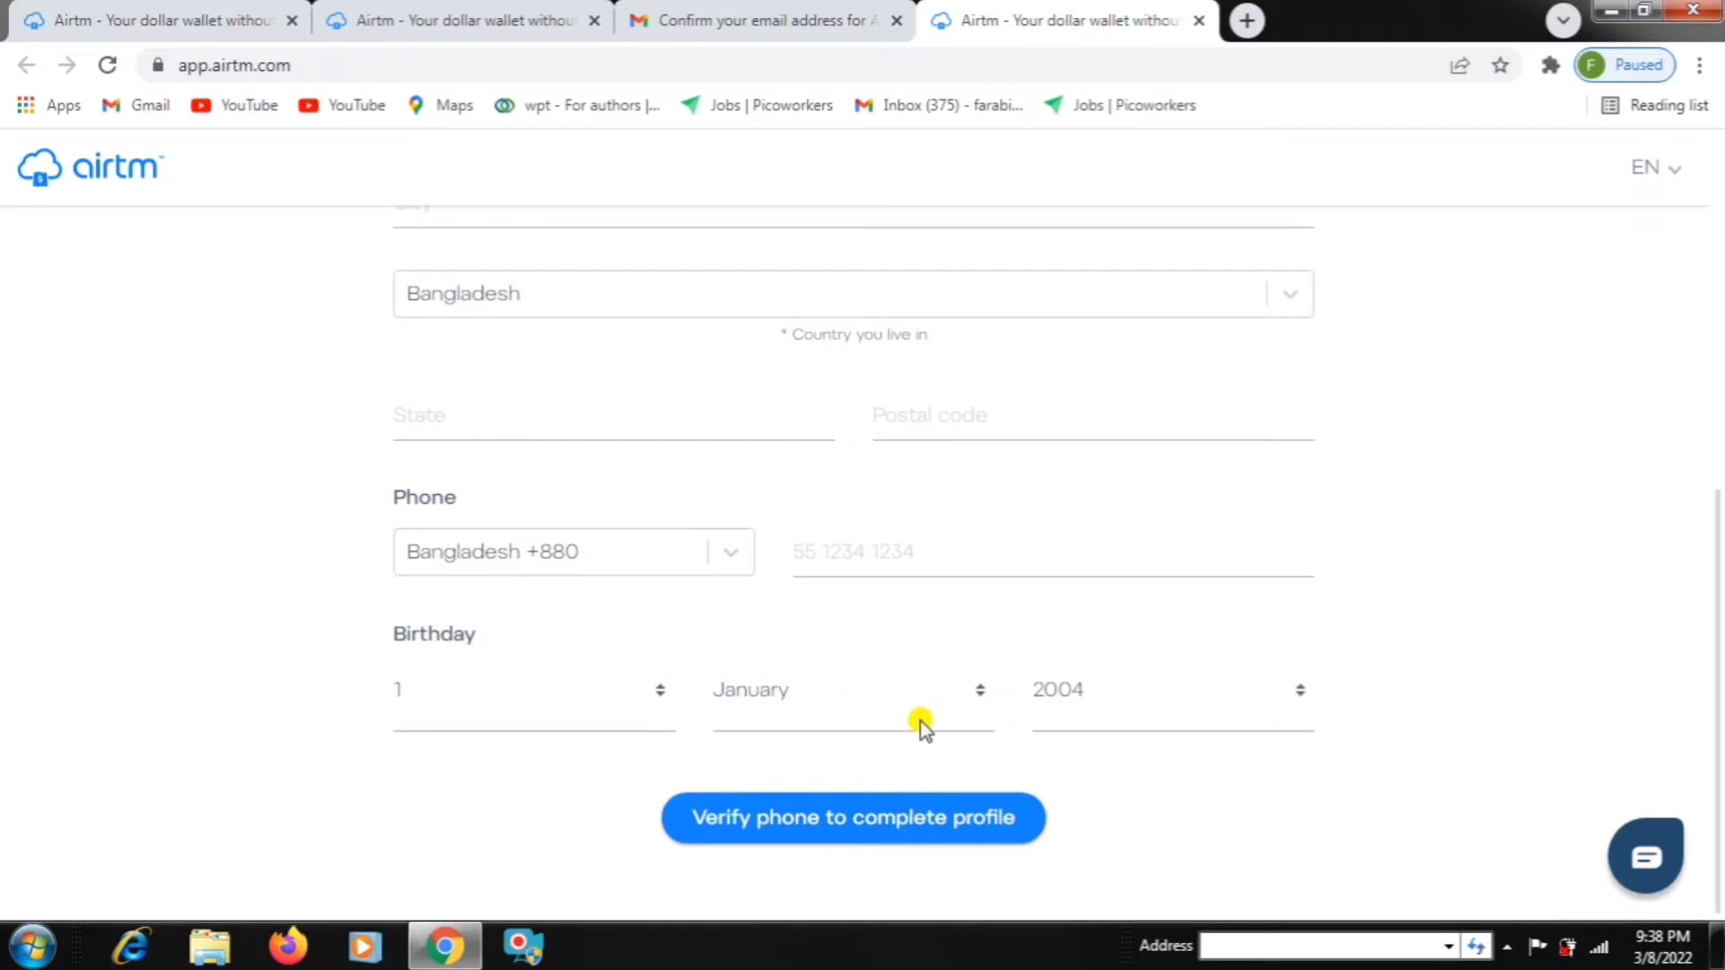
left_click(851, 813)
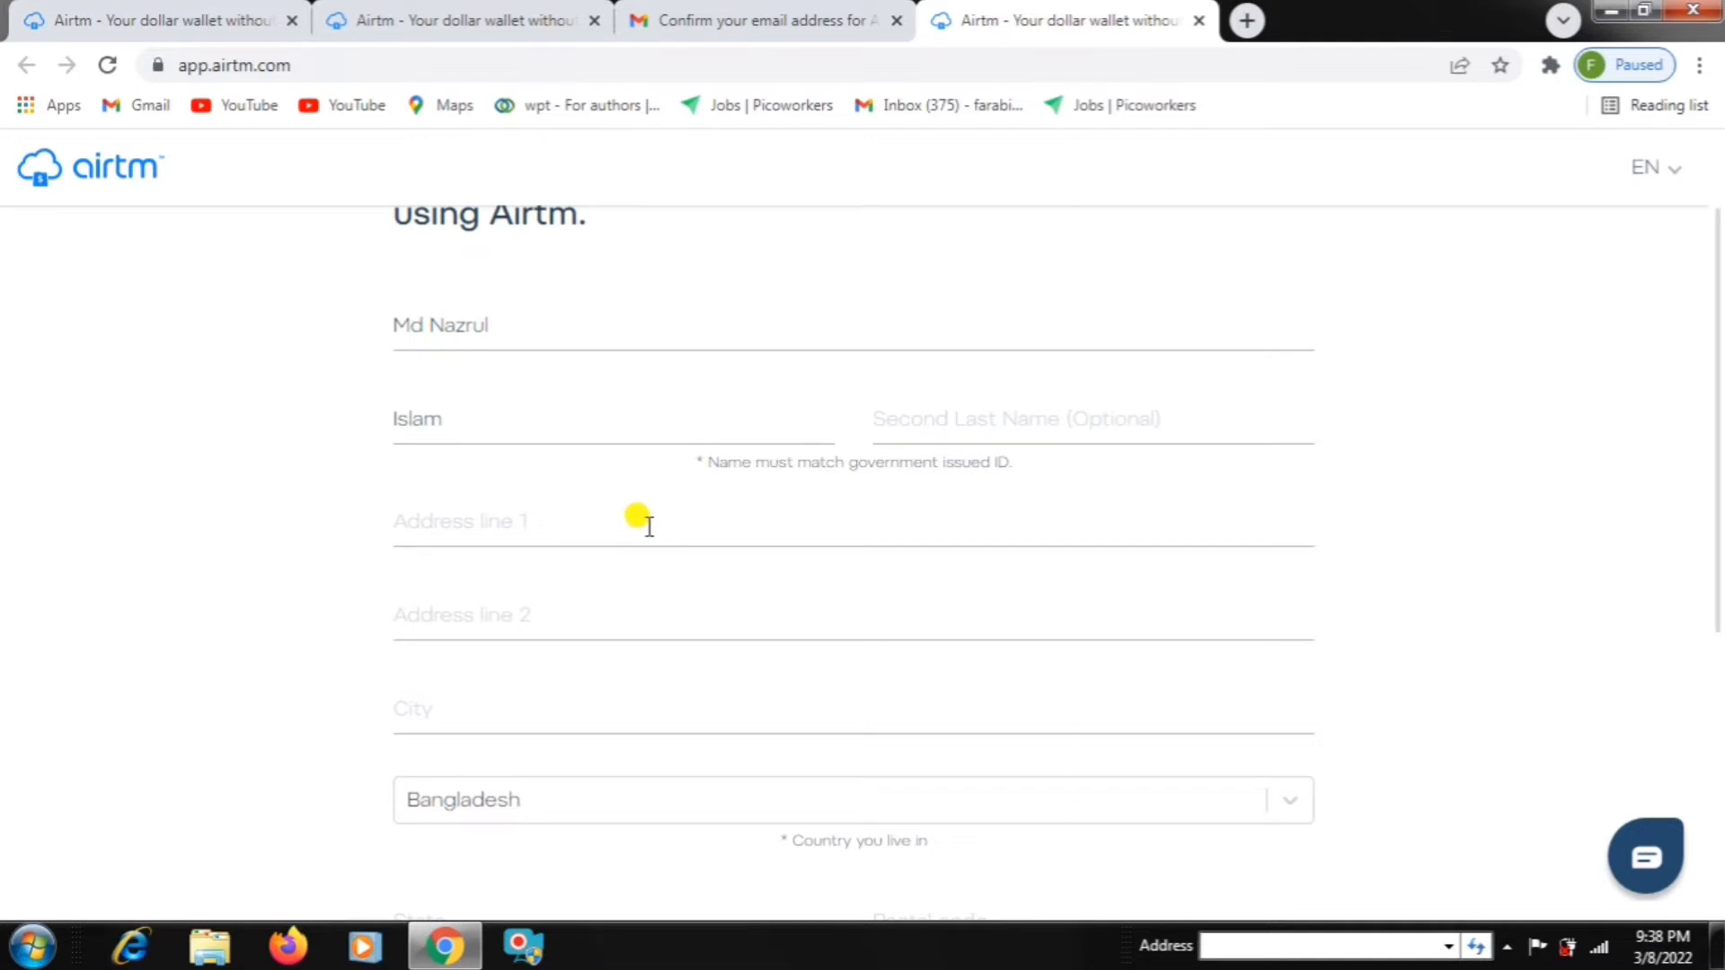
- Paste the saved home address into Address line 1 of the profile form
left_click(698, 525)
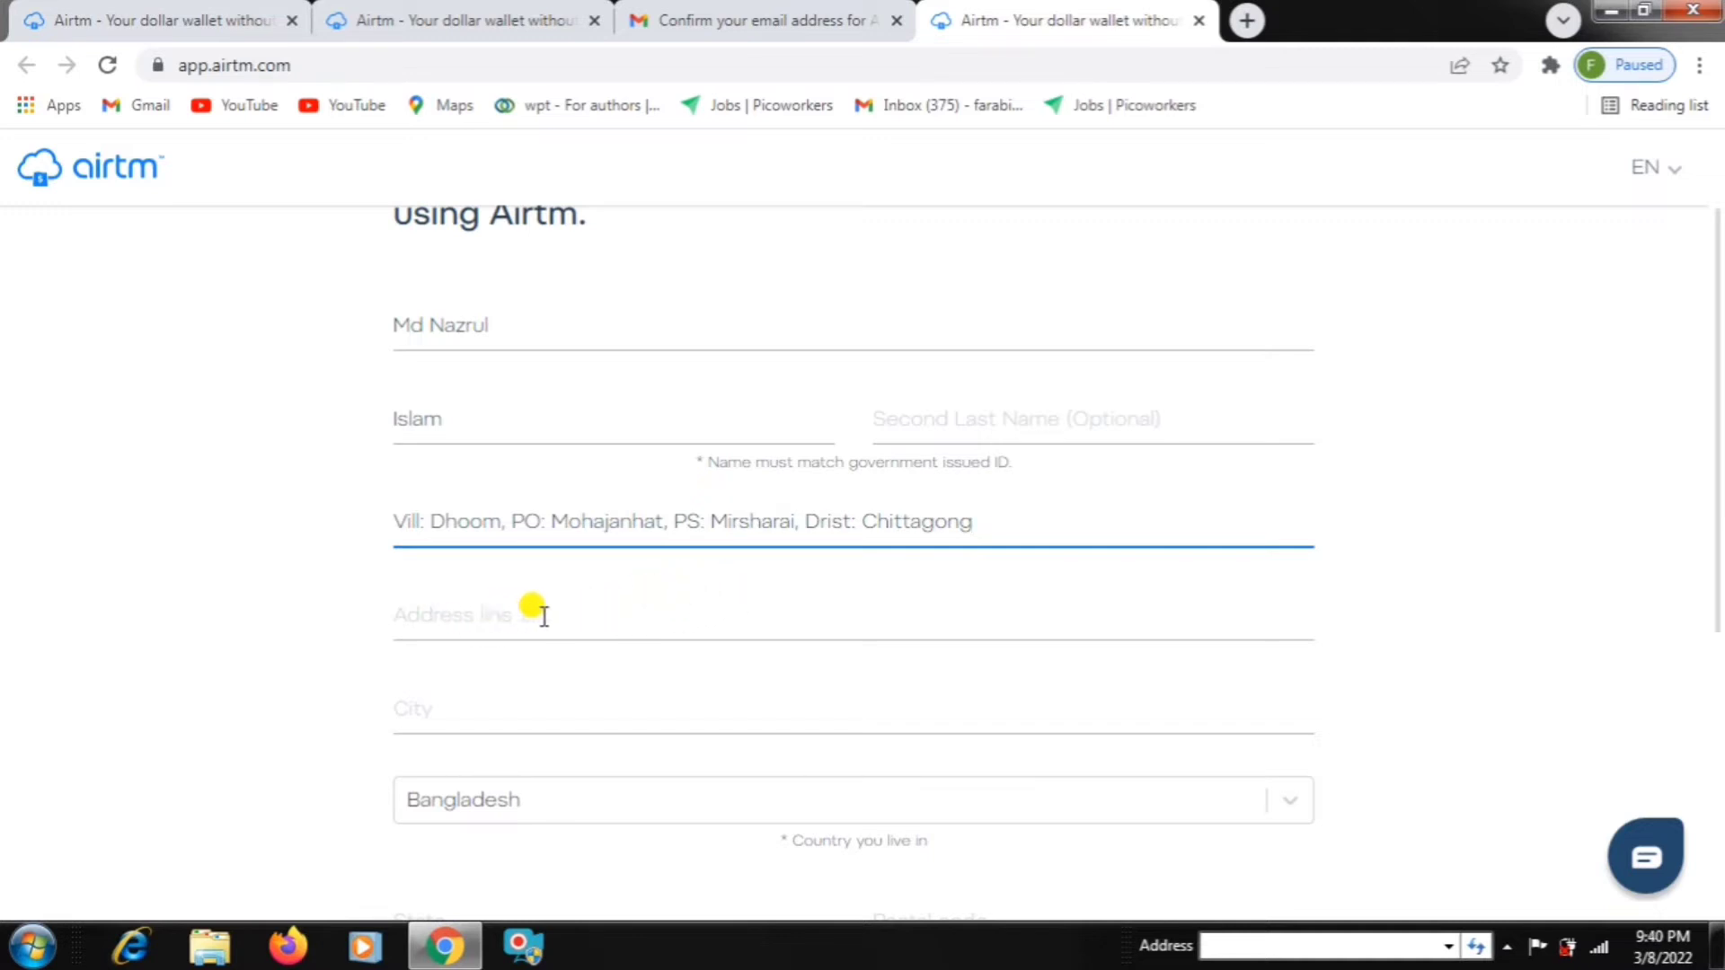
left_click(474, 710)
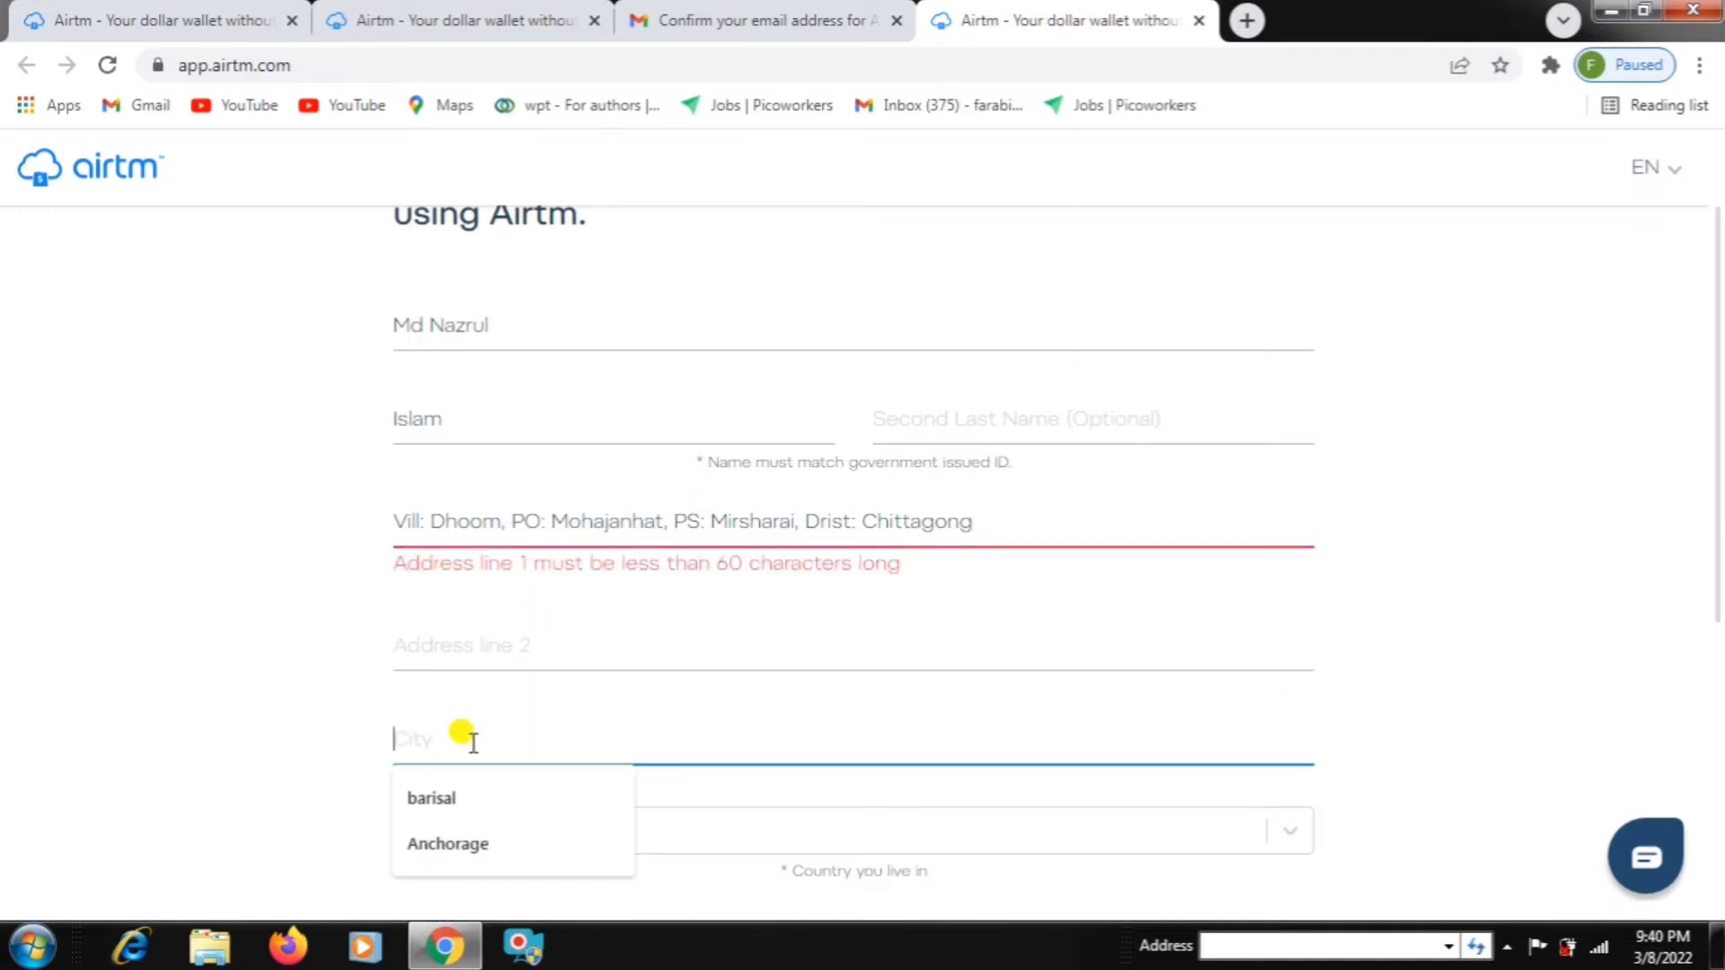
- Enter the city, state and postal code below the street address lines, then scroll to the phone section
type("chittagong")
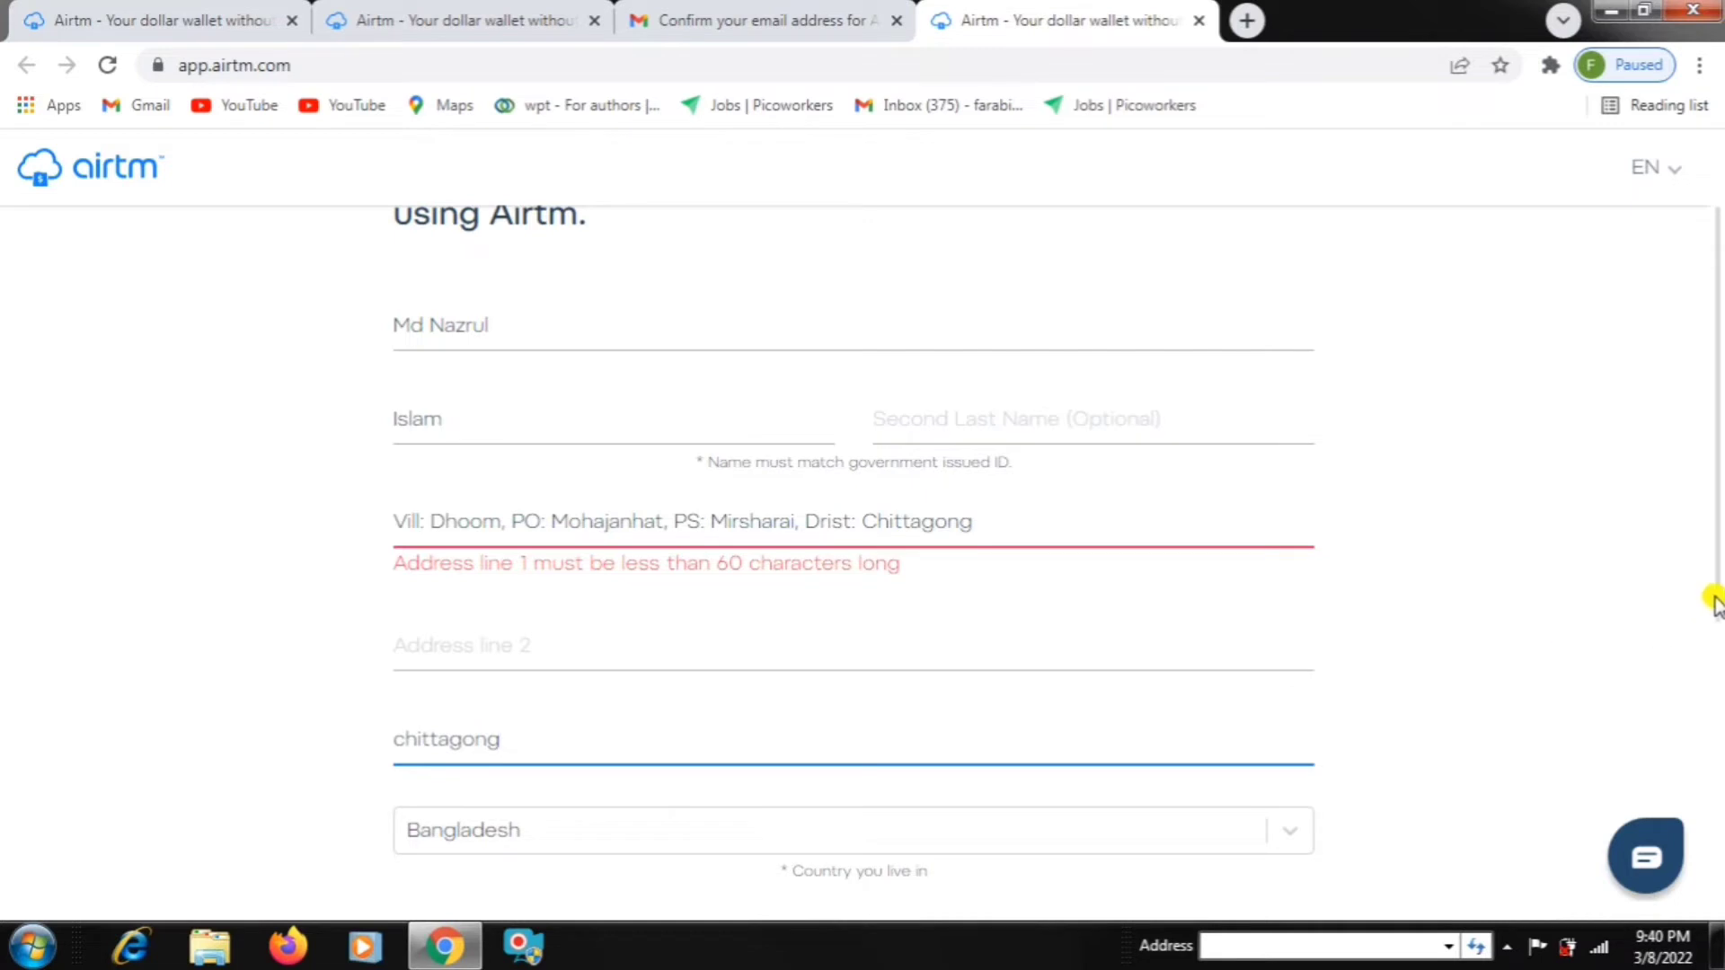
left_click_drag(1716, 579, 1713, 809)
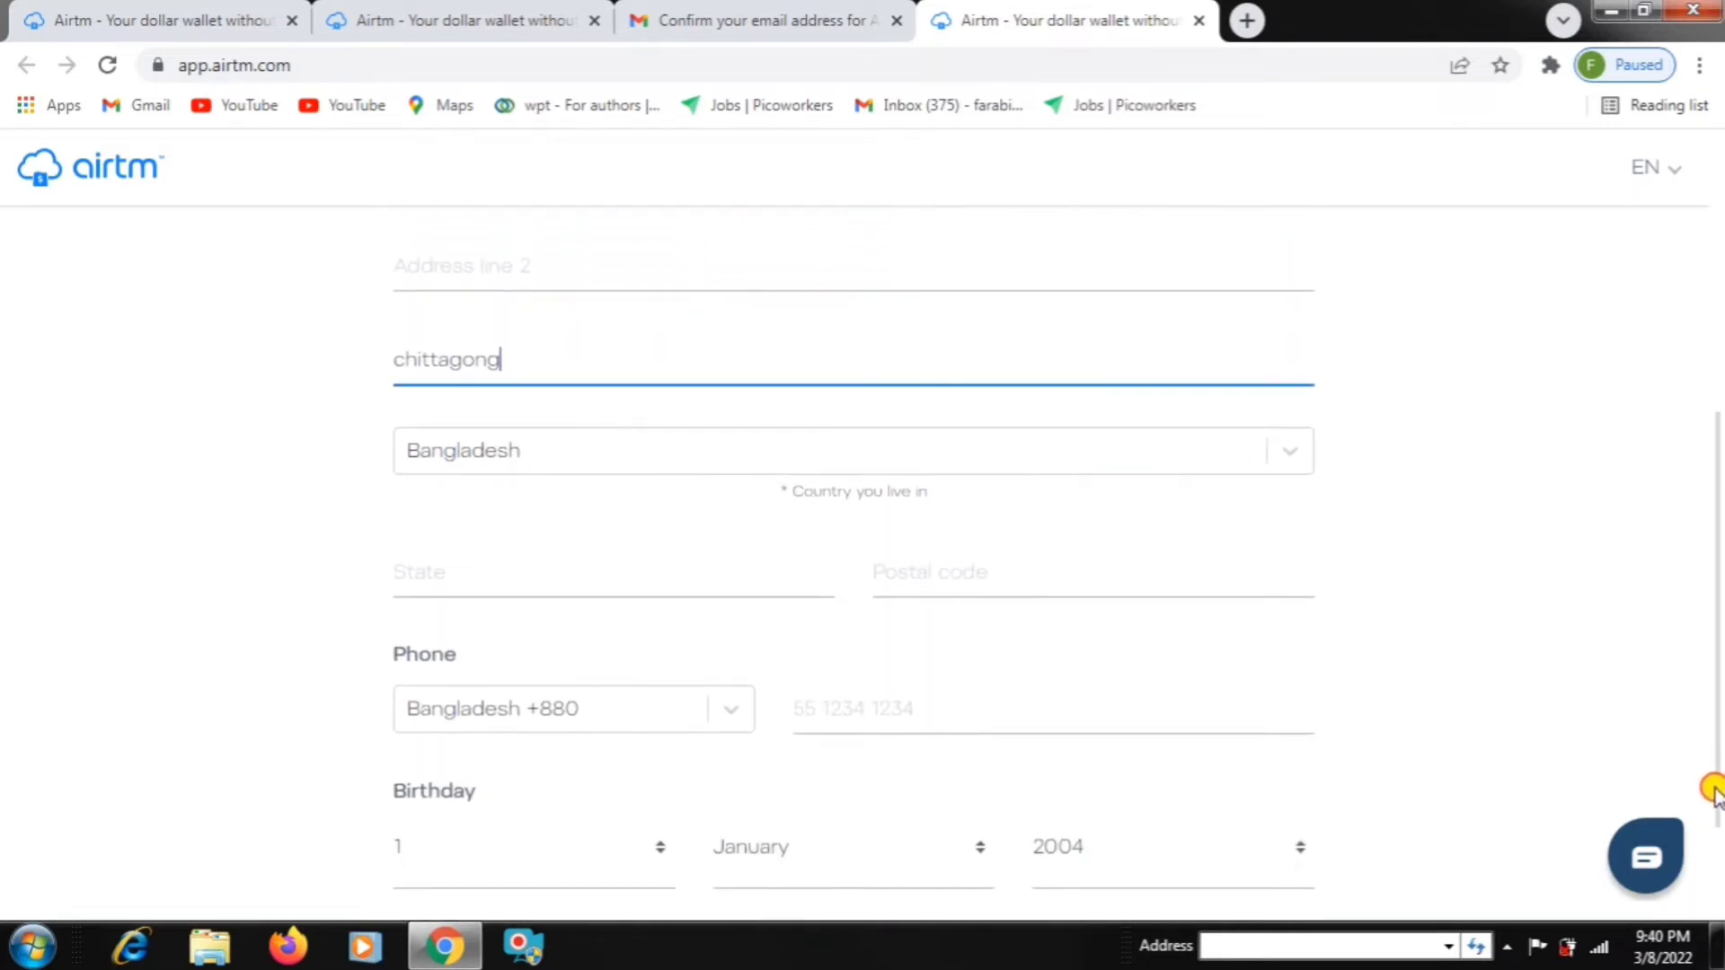
left_click(485, 576)
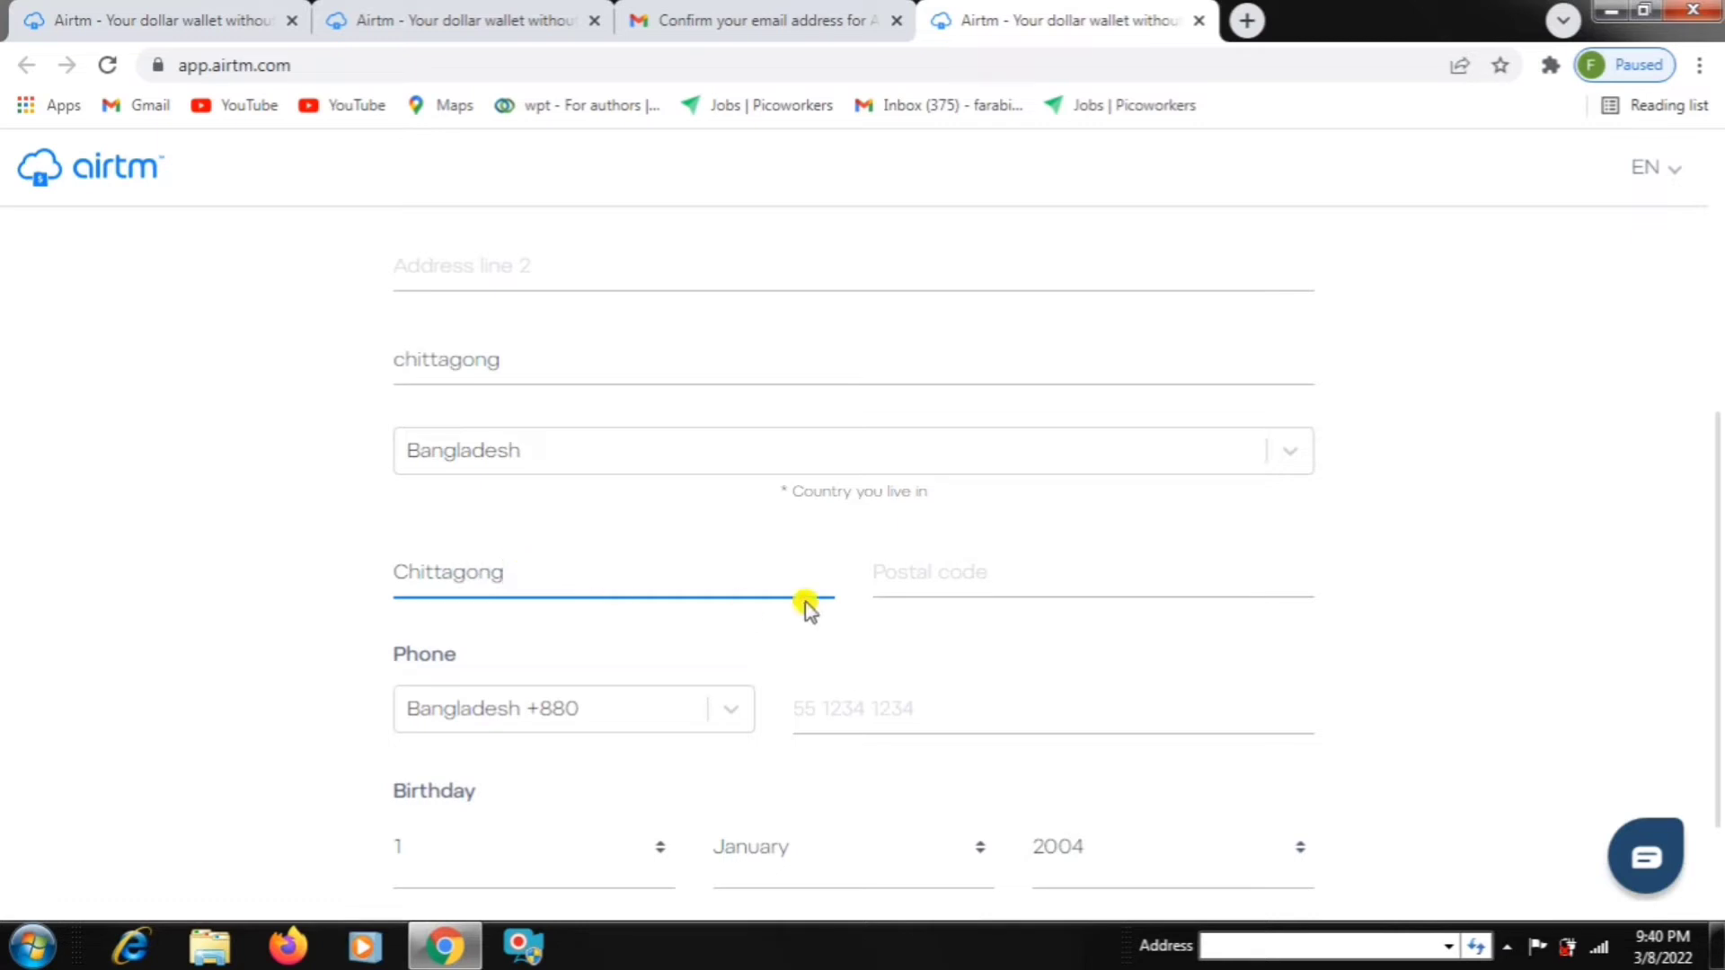
left_click(887, 564)
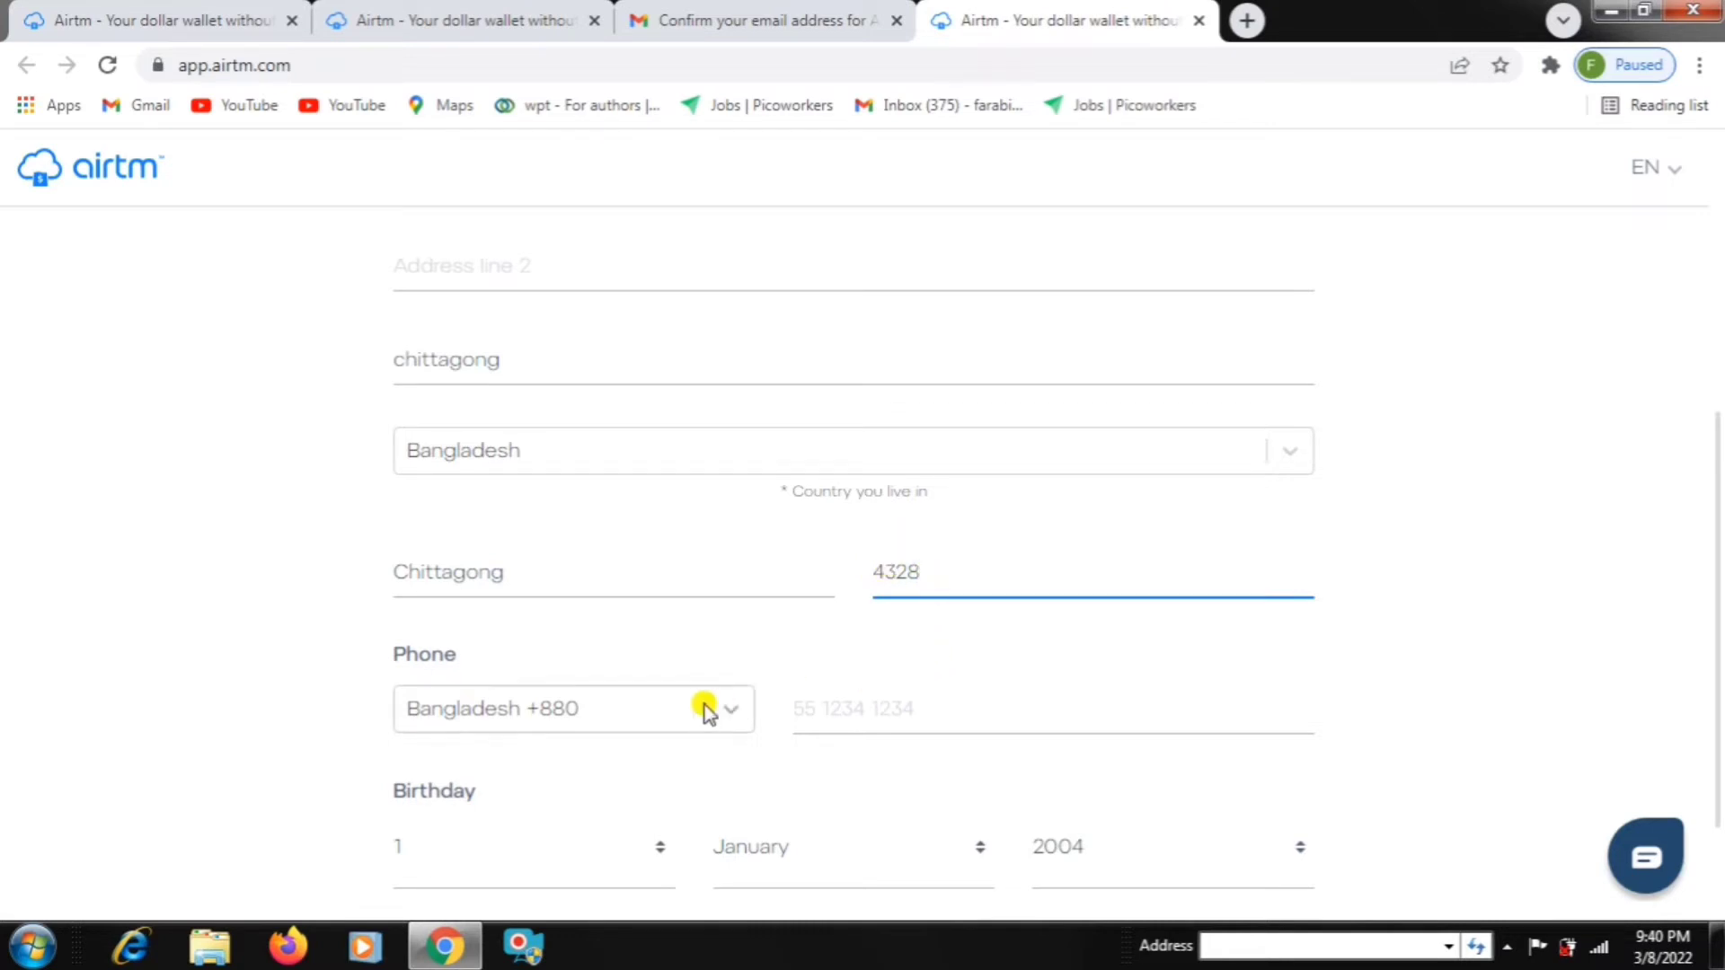
scroll(845, 710, "down", 1)
scroll(791, 678, "up", 1)
scroll(566, 661, "down", 1)
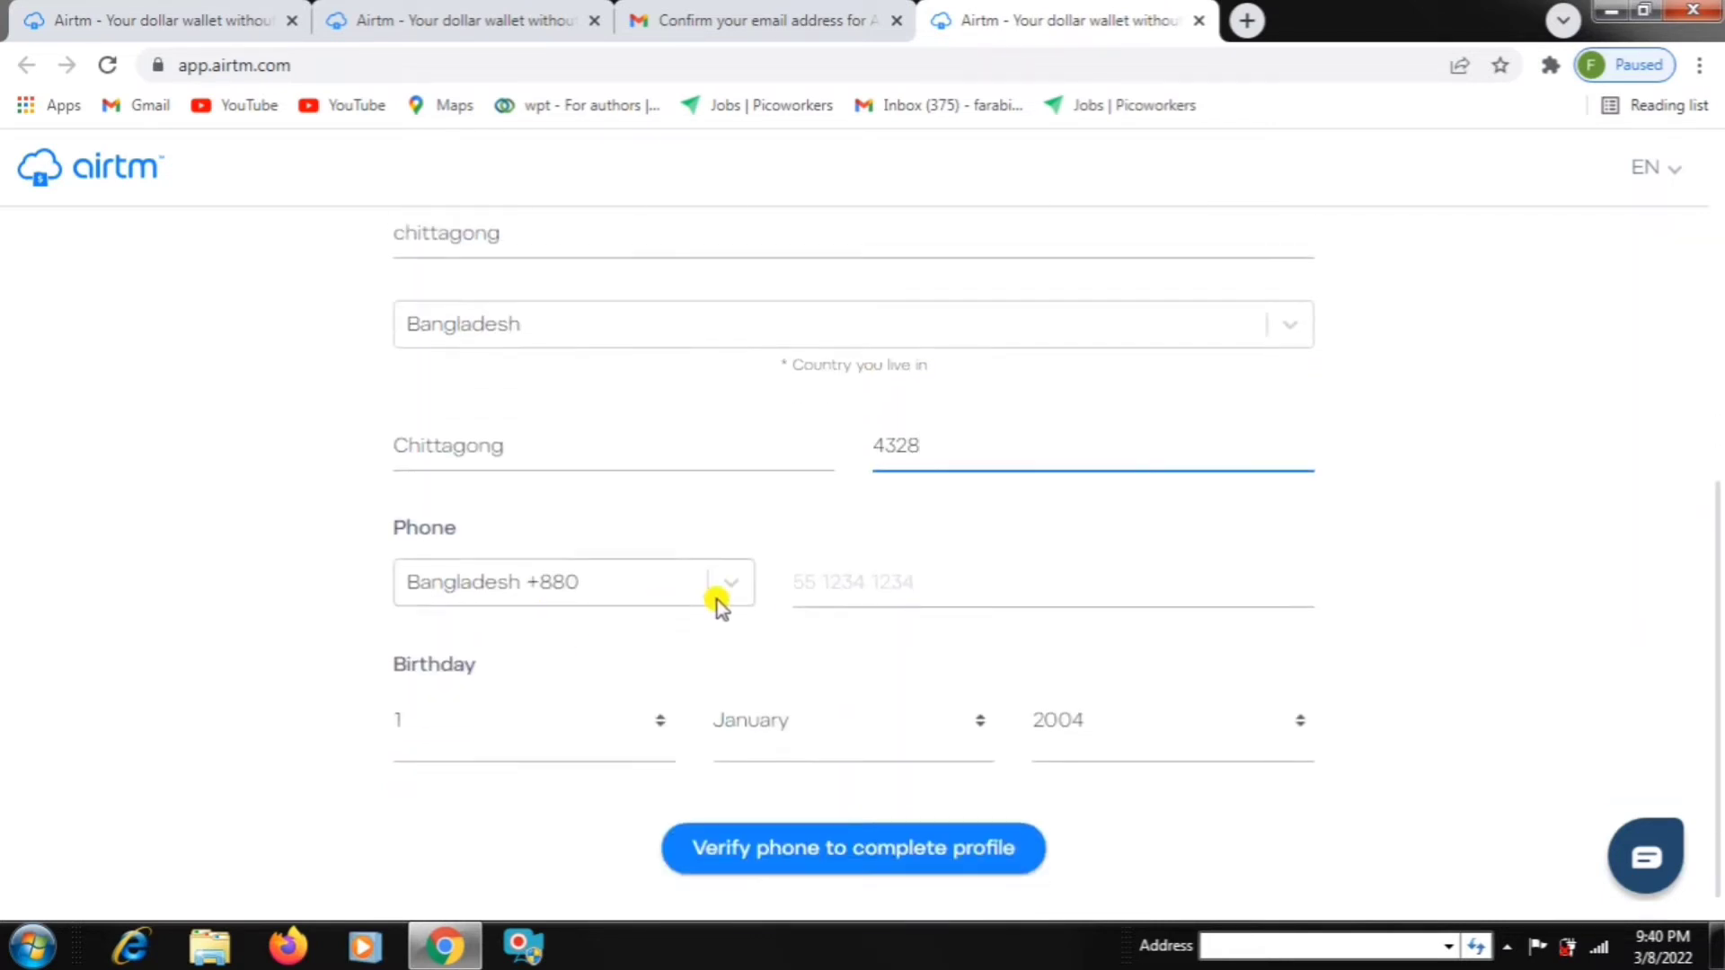
- Enter the phone number under the Bangladesh +880 code, dismissing the suggested numbers
left_click(847, 583)
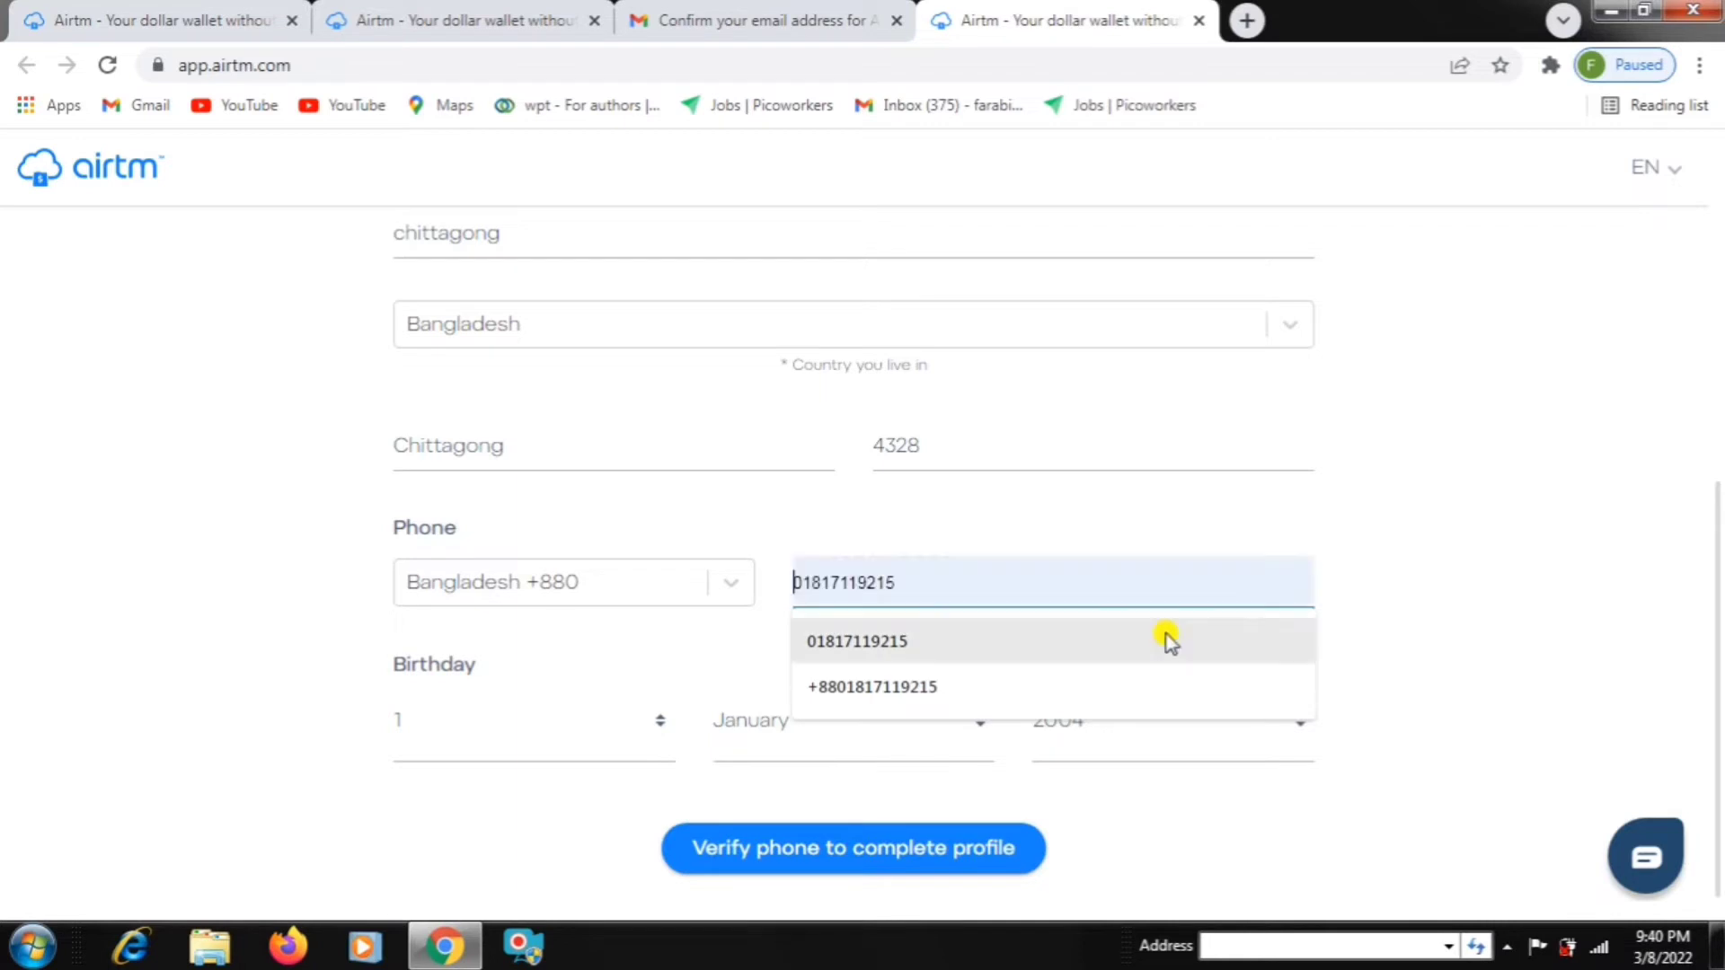
left_click(1622, 613)
left_click(943, 588)
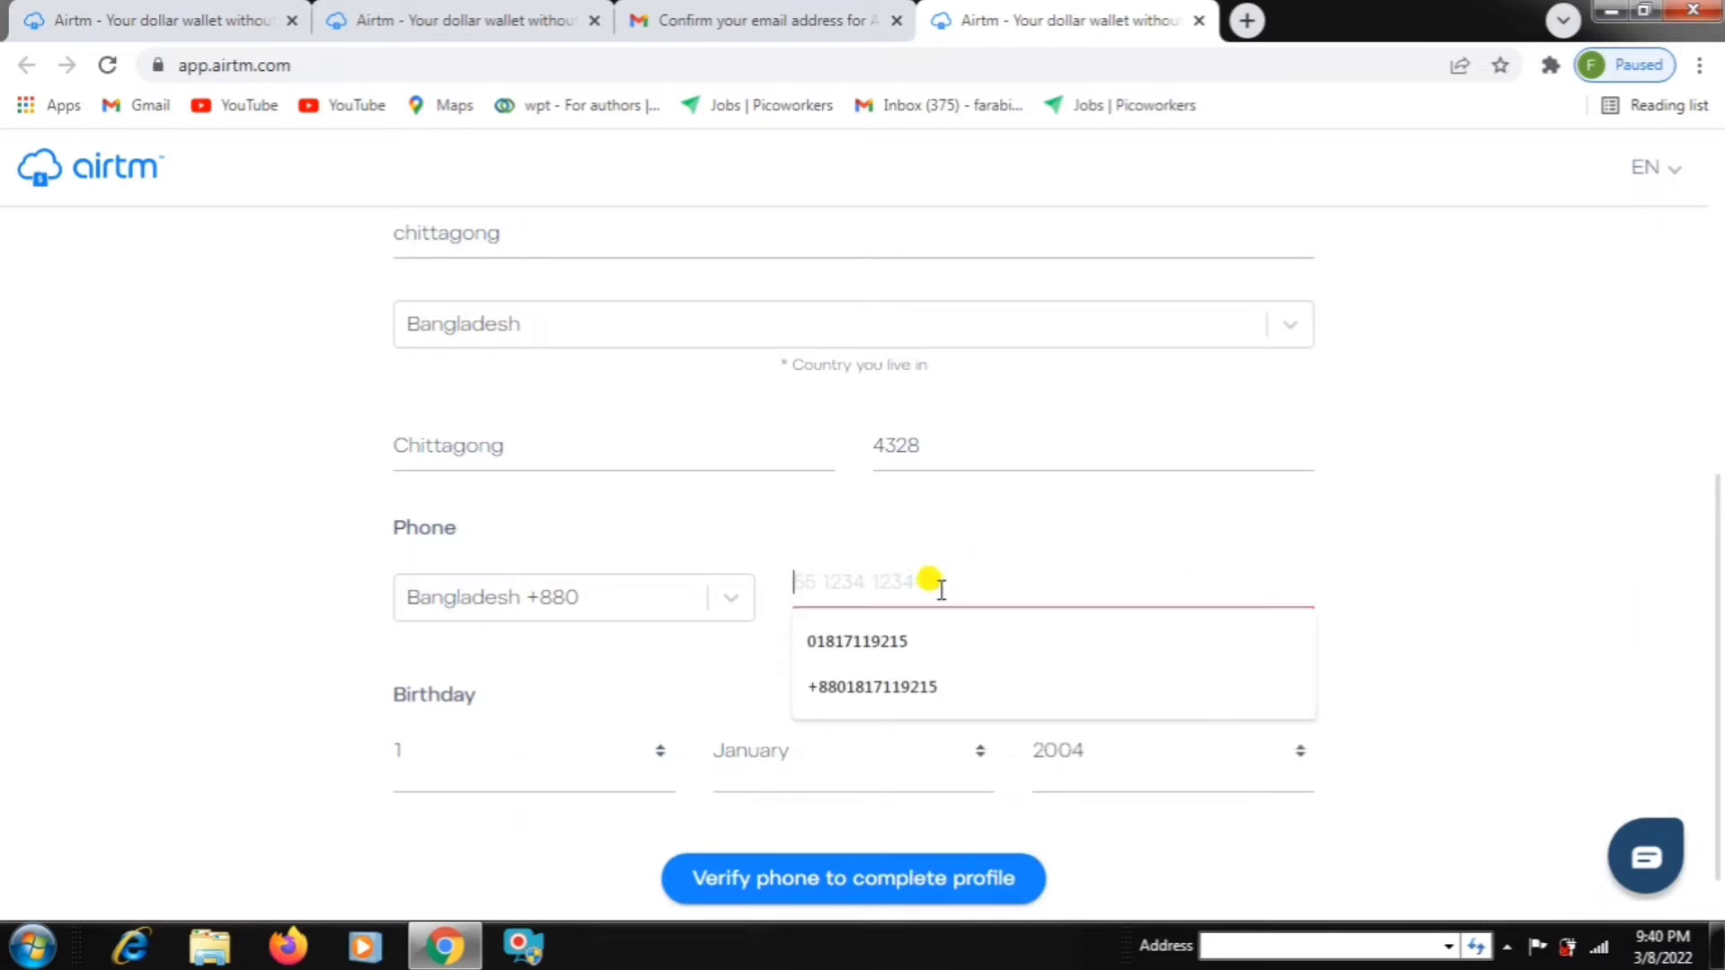
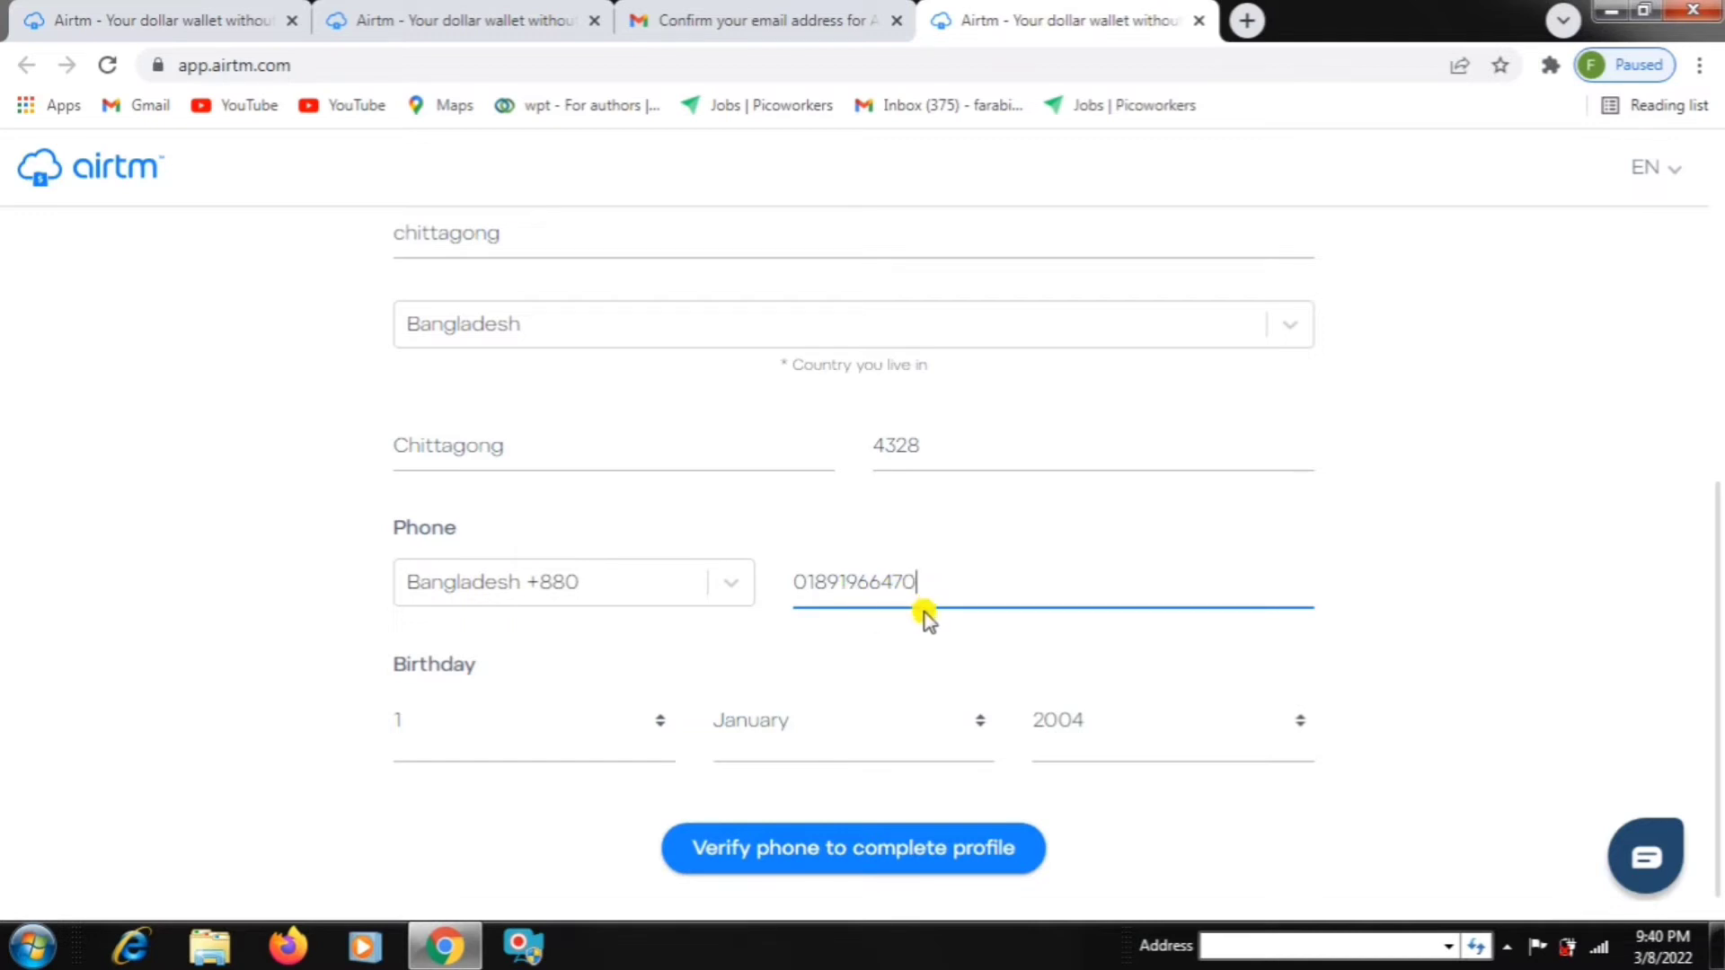
scroll(890, 643, "up", 1)
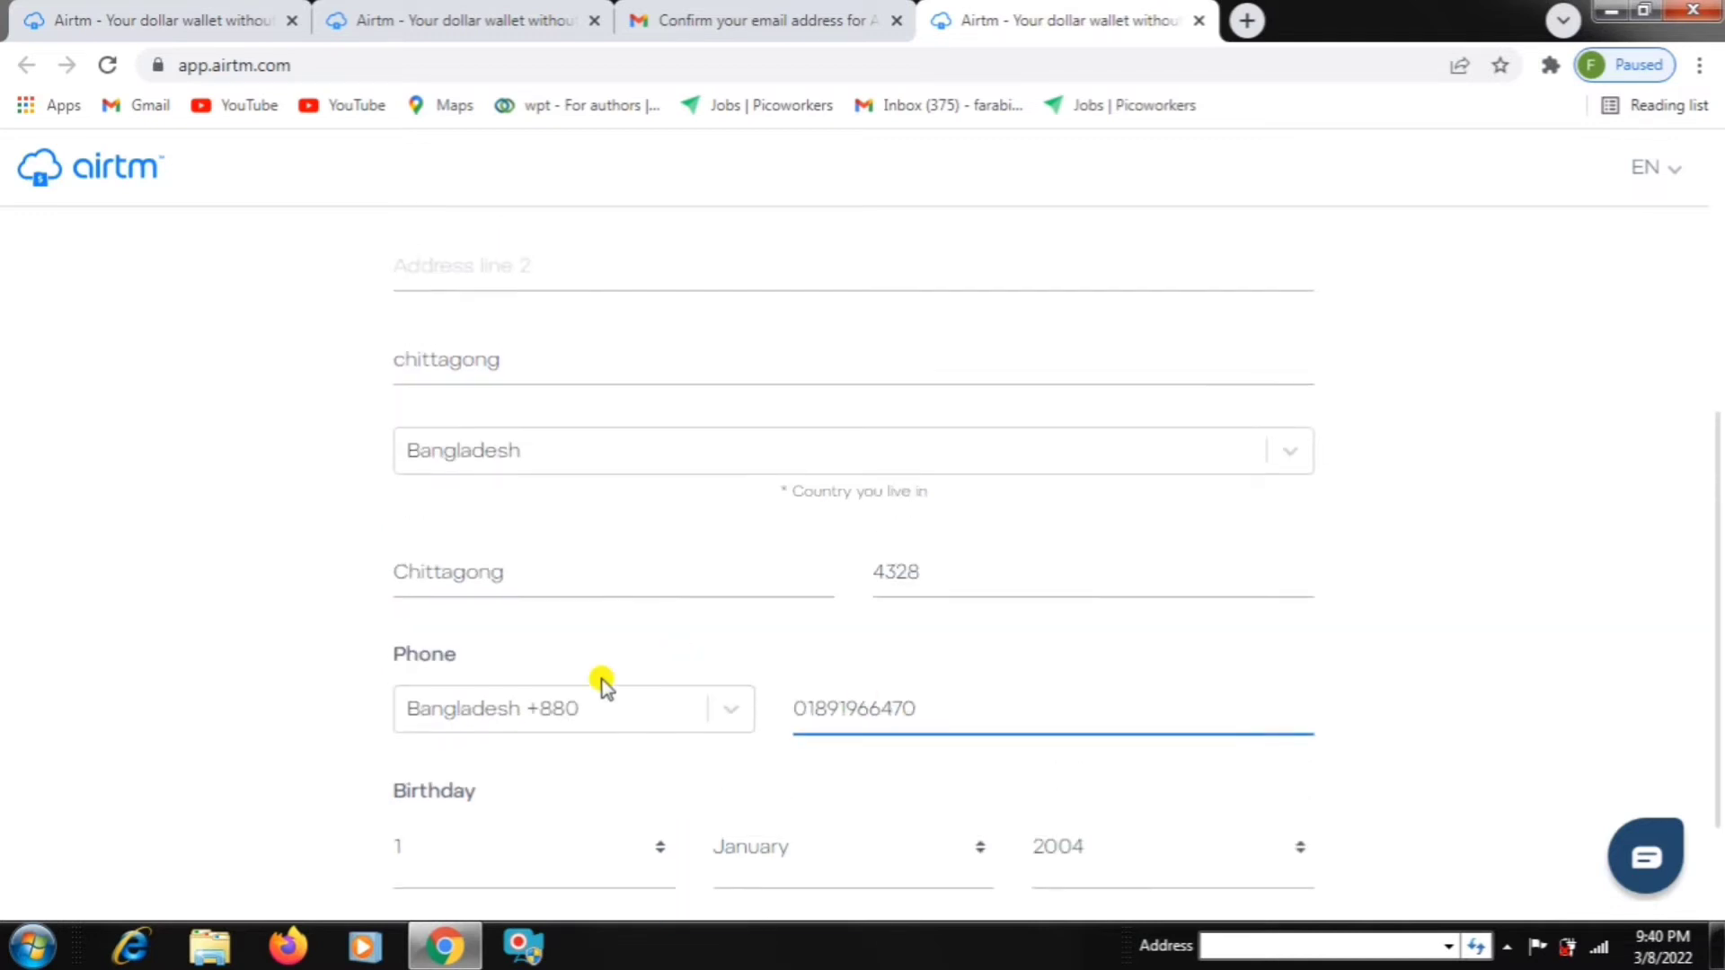
scroll(989, 763, "down", 1)
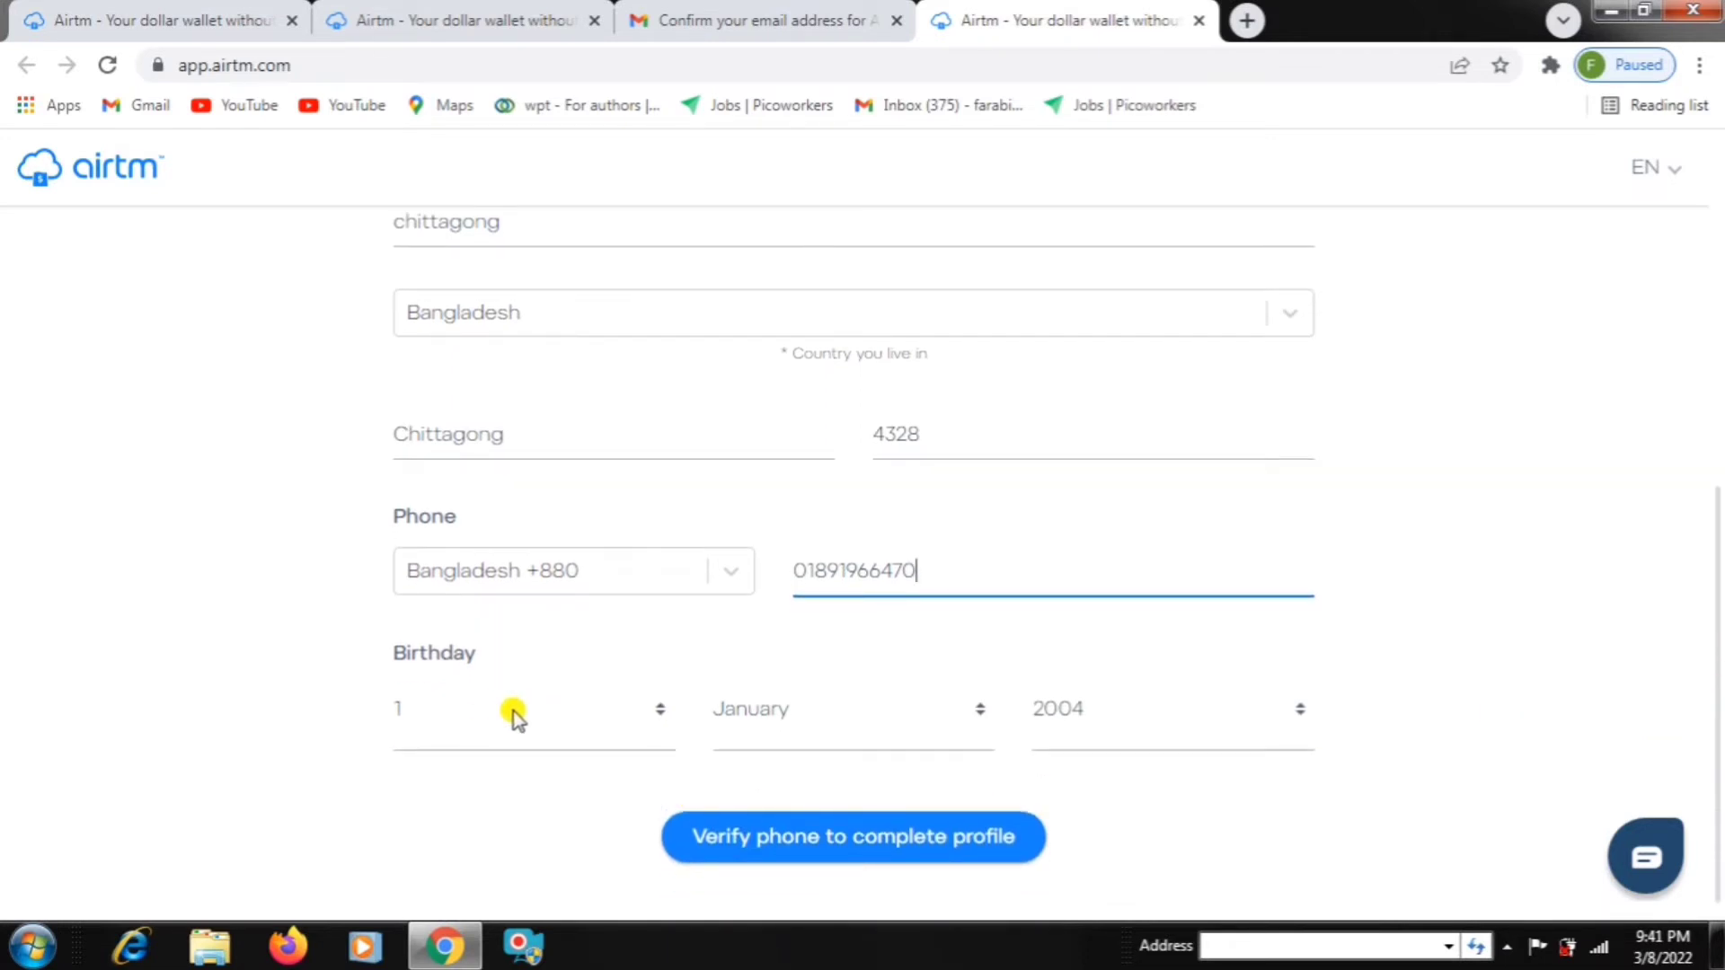
left_click(587, 712)
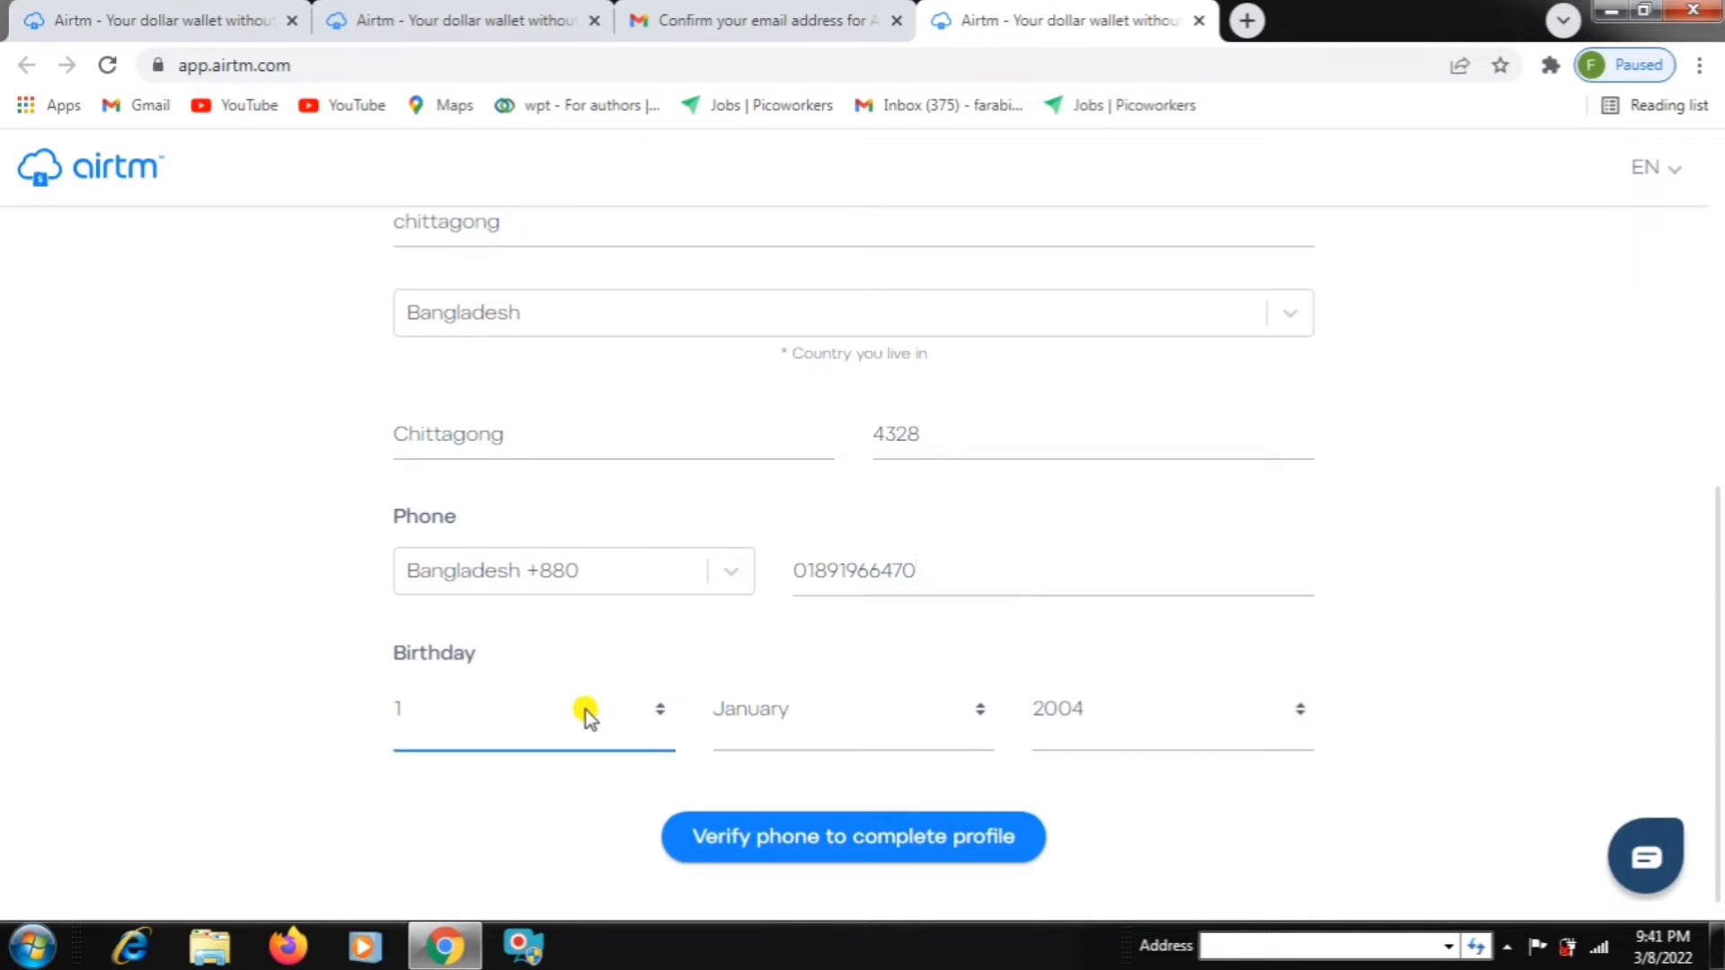
left_click(584, 714)
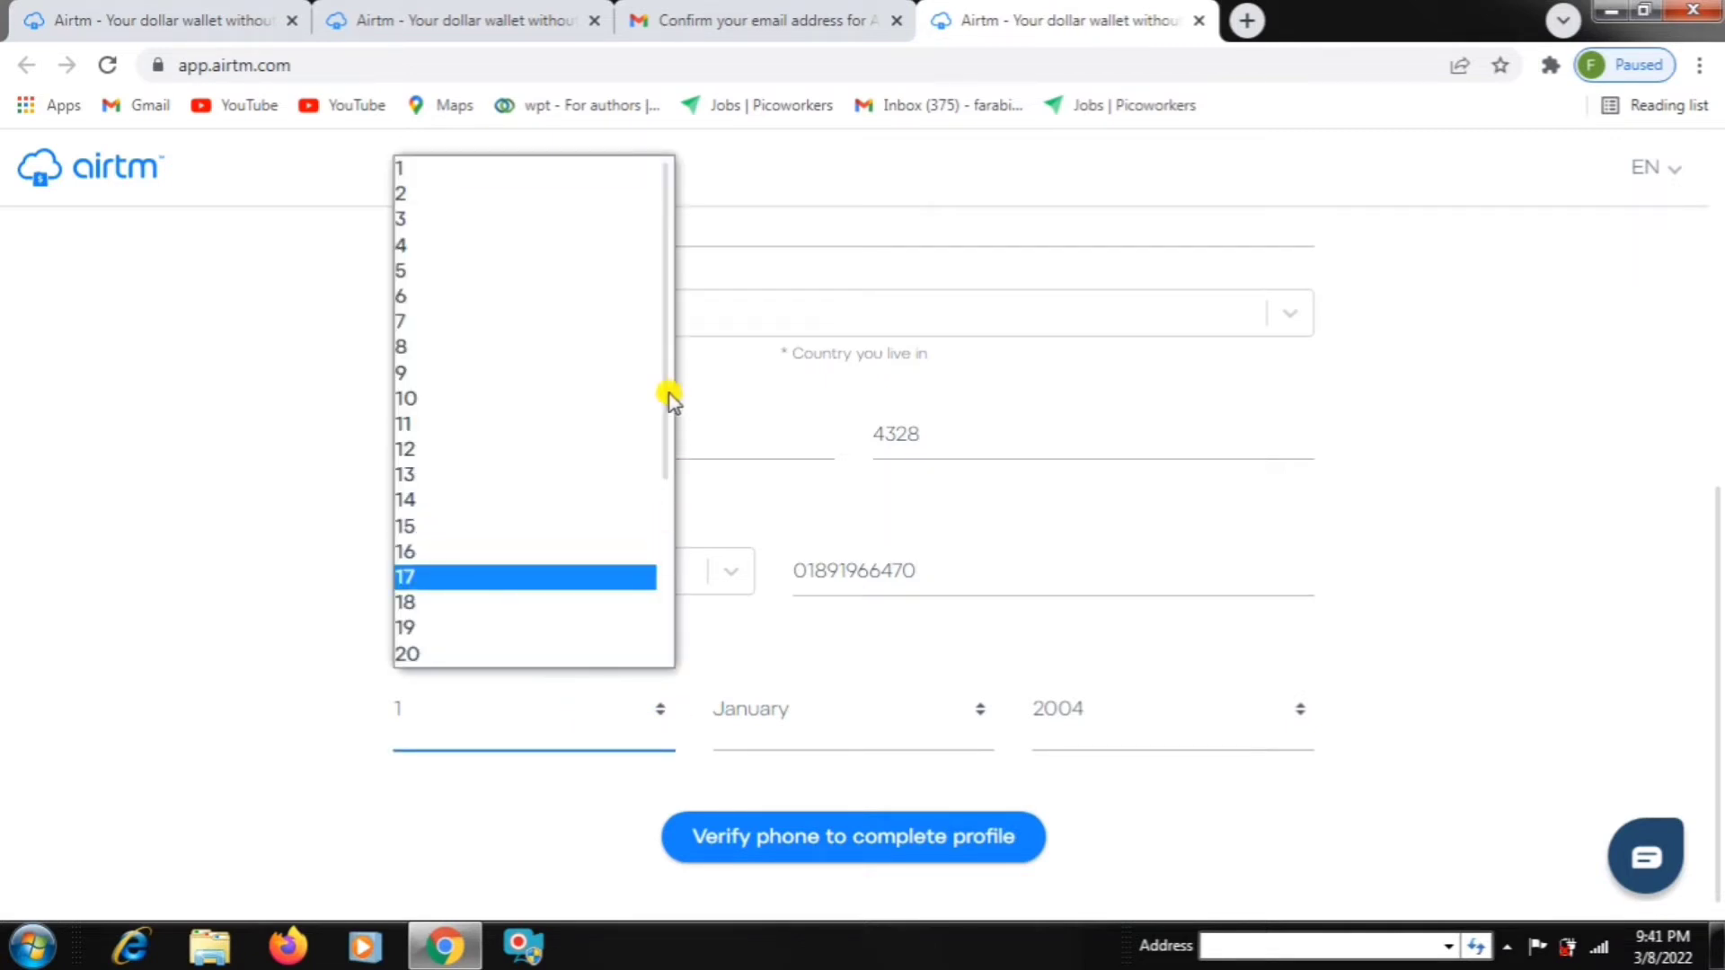
left_click_drag(670, 389, 658, 593)
left_click(483, 622)
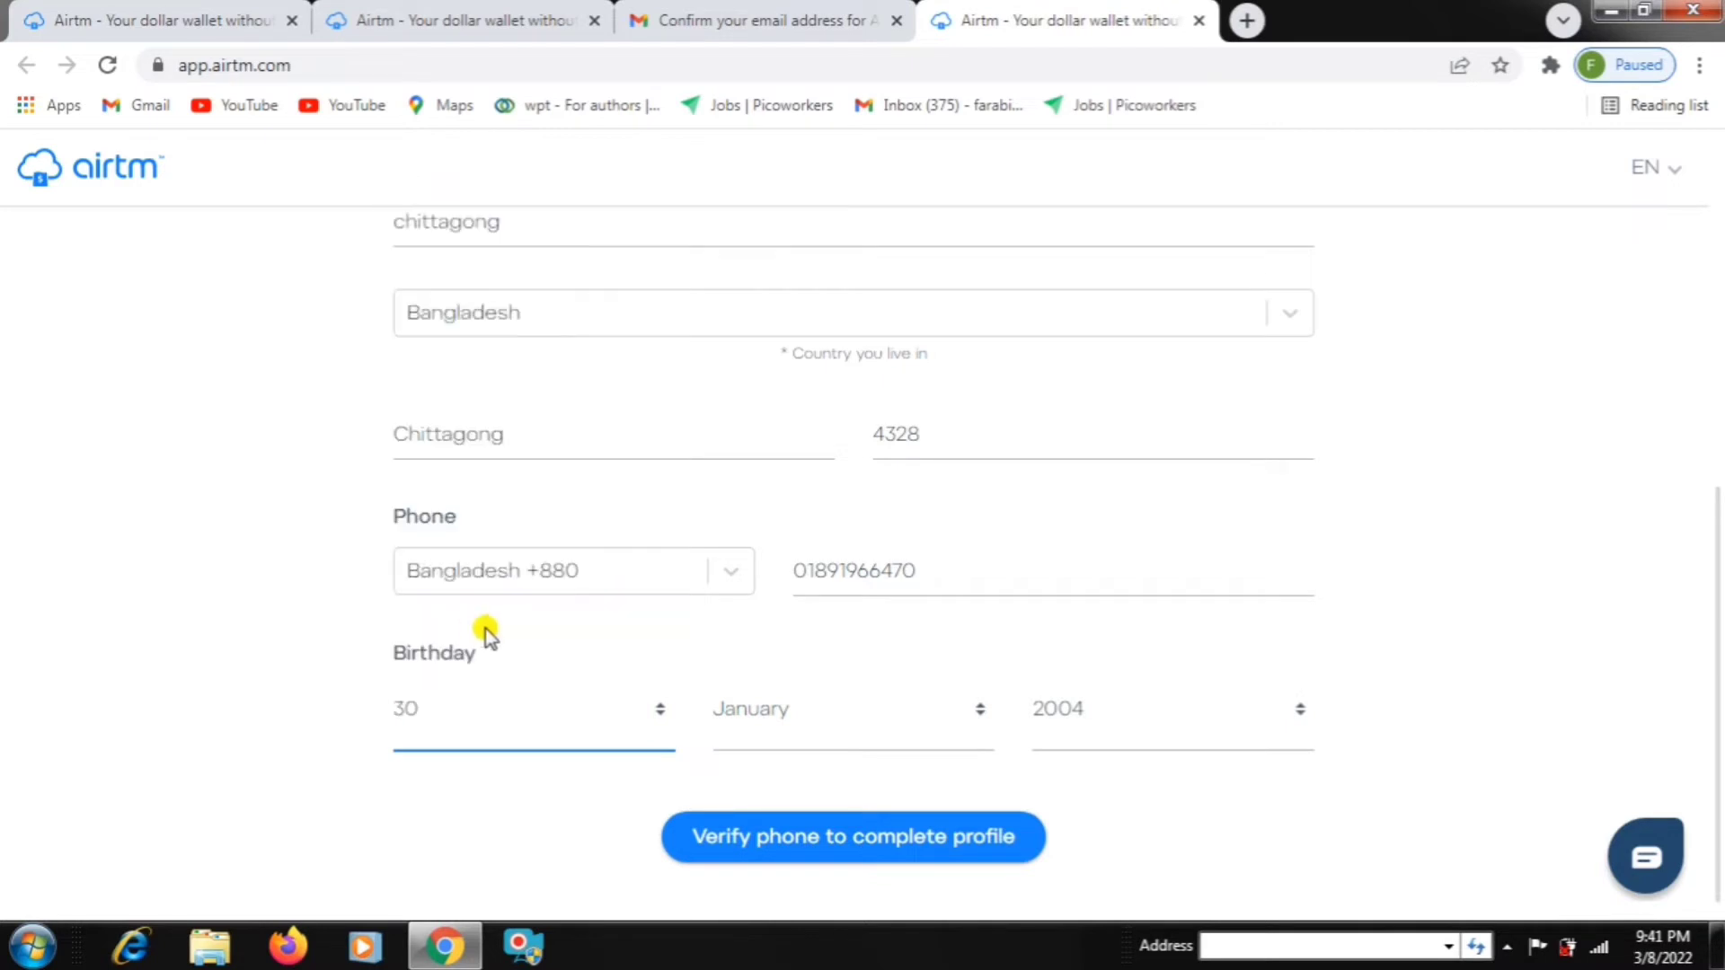
left_click(930, 718)
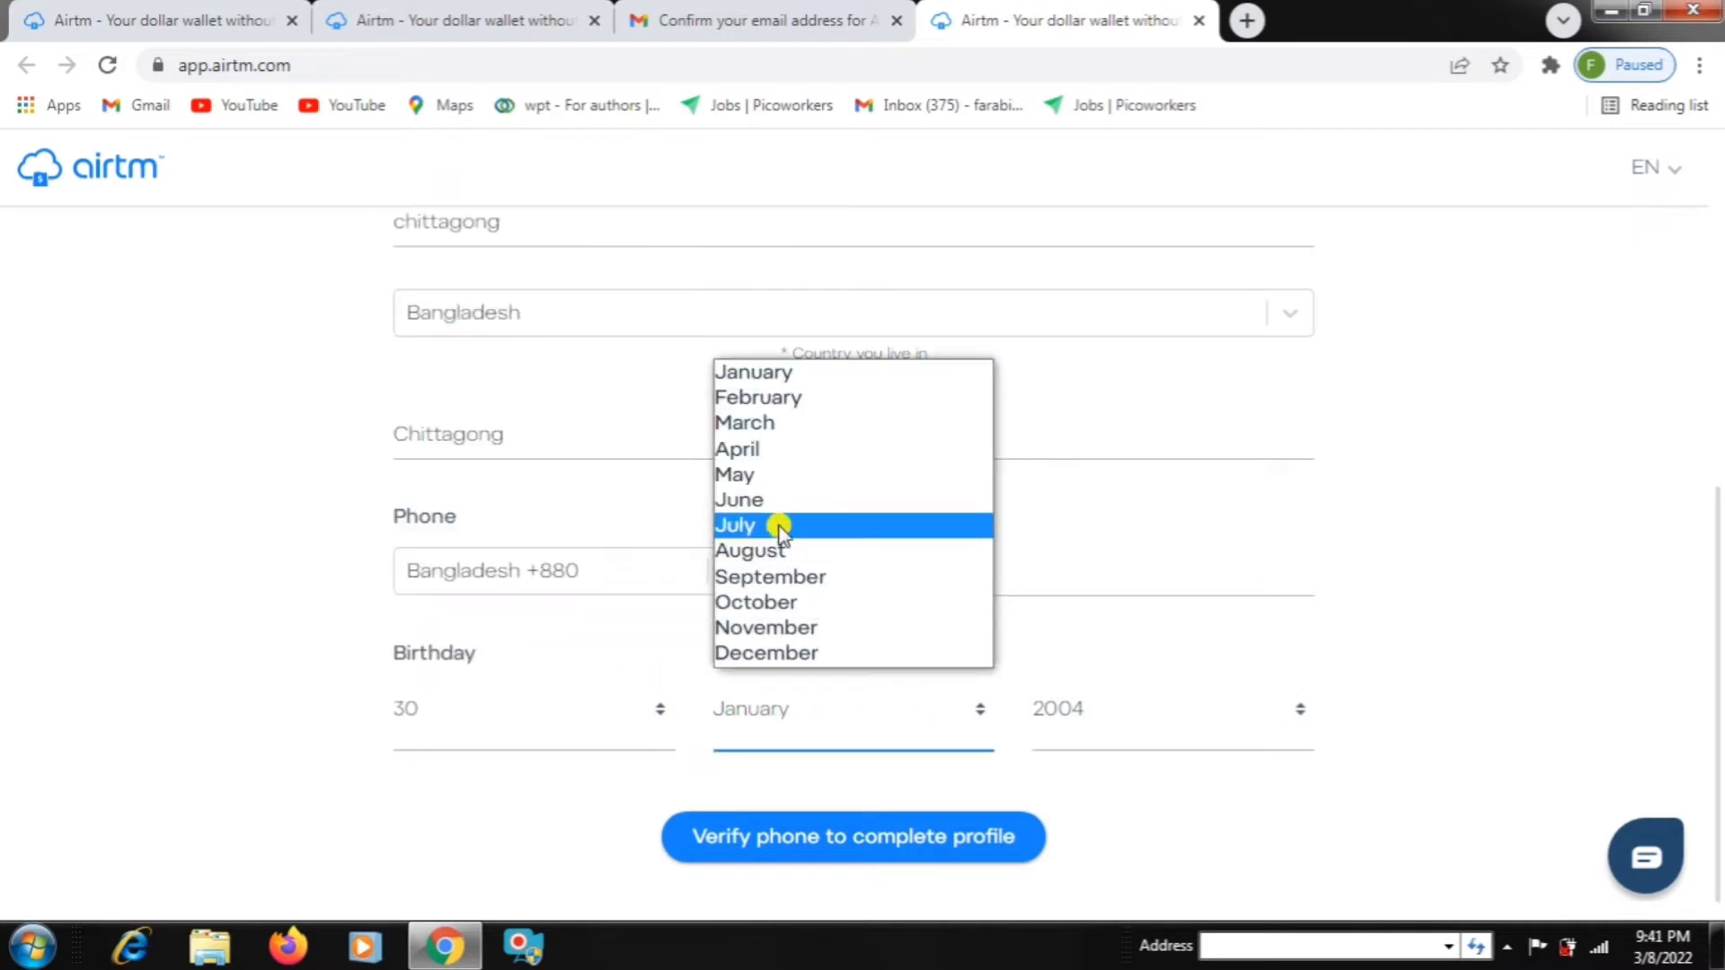
left_click(773, 500)
left_click(1224, 716)
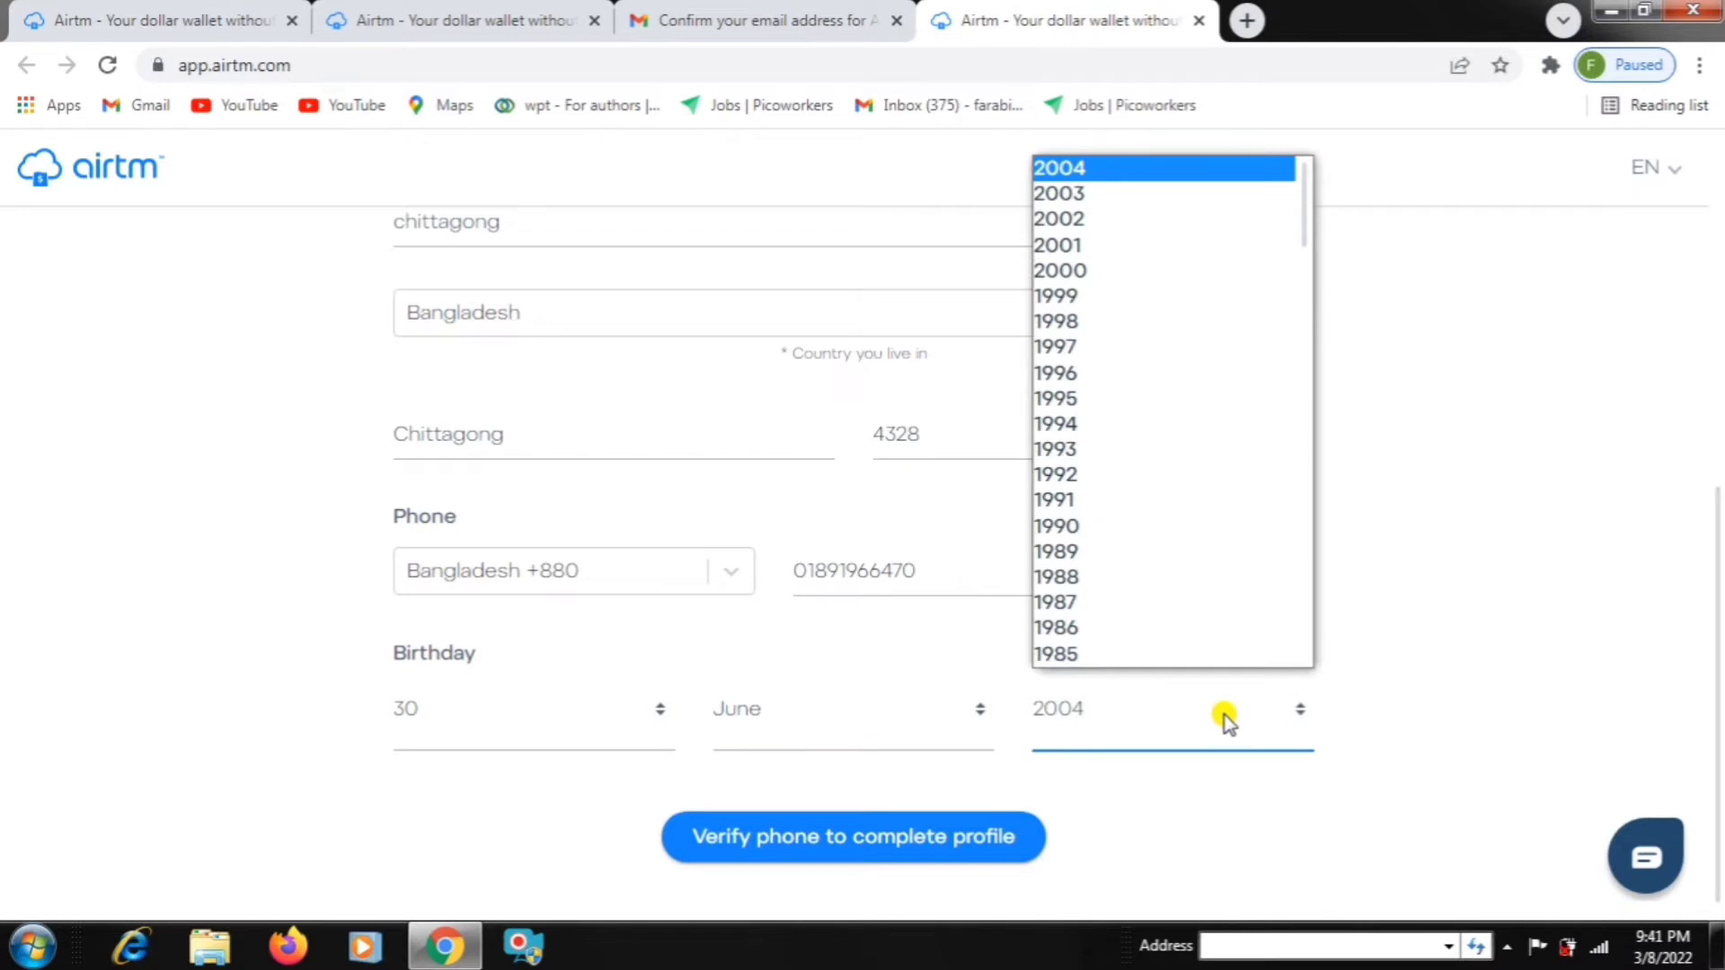
left_click(1063, 398)
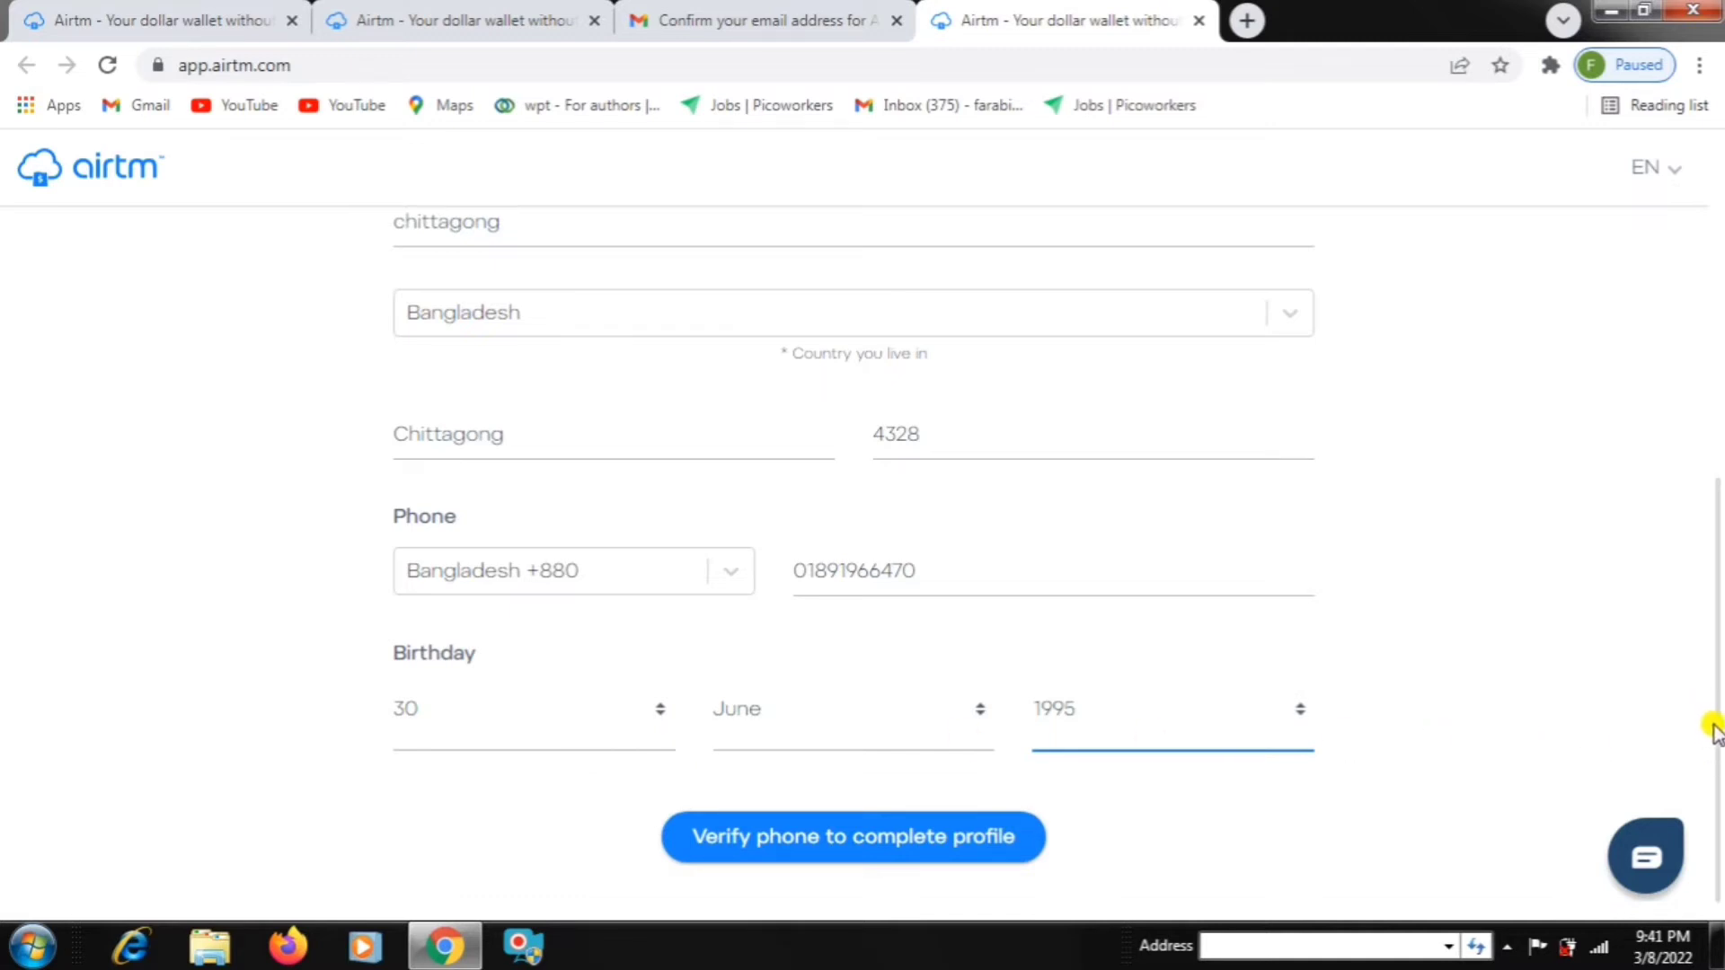
left_click_drag(1710, 724, 1717, 763)
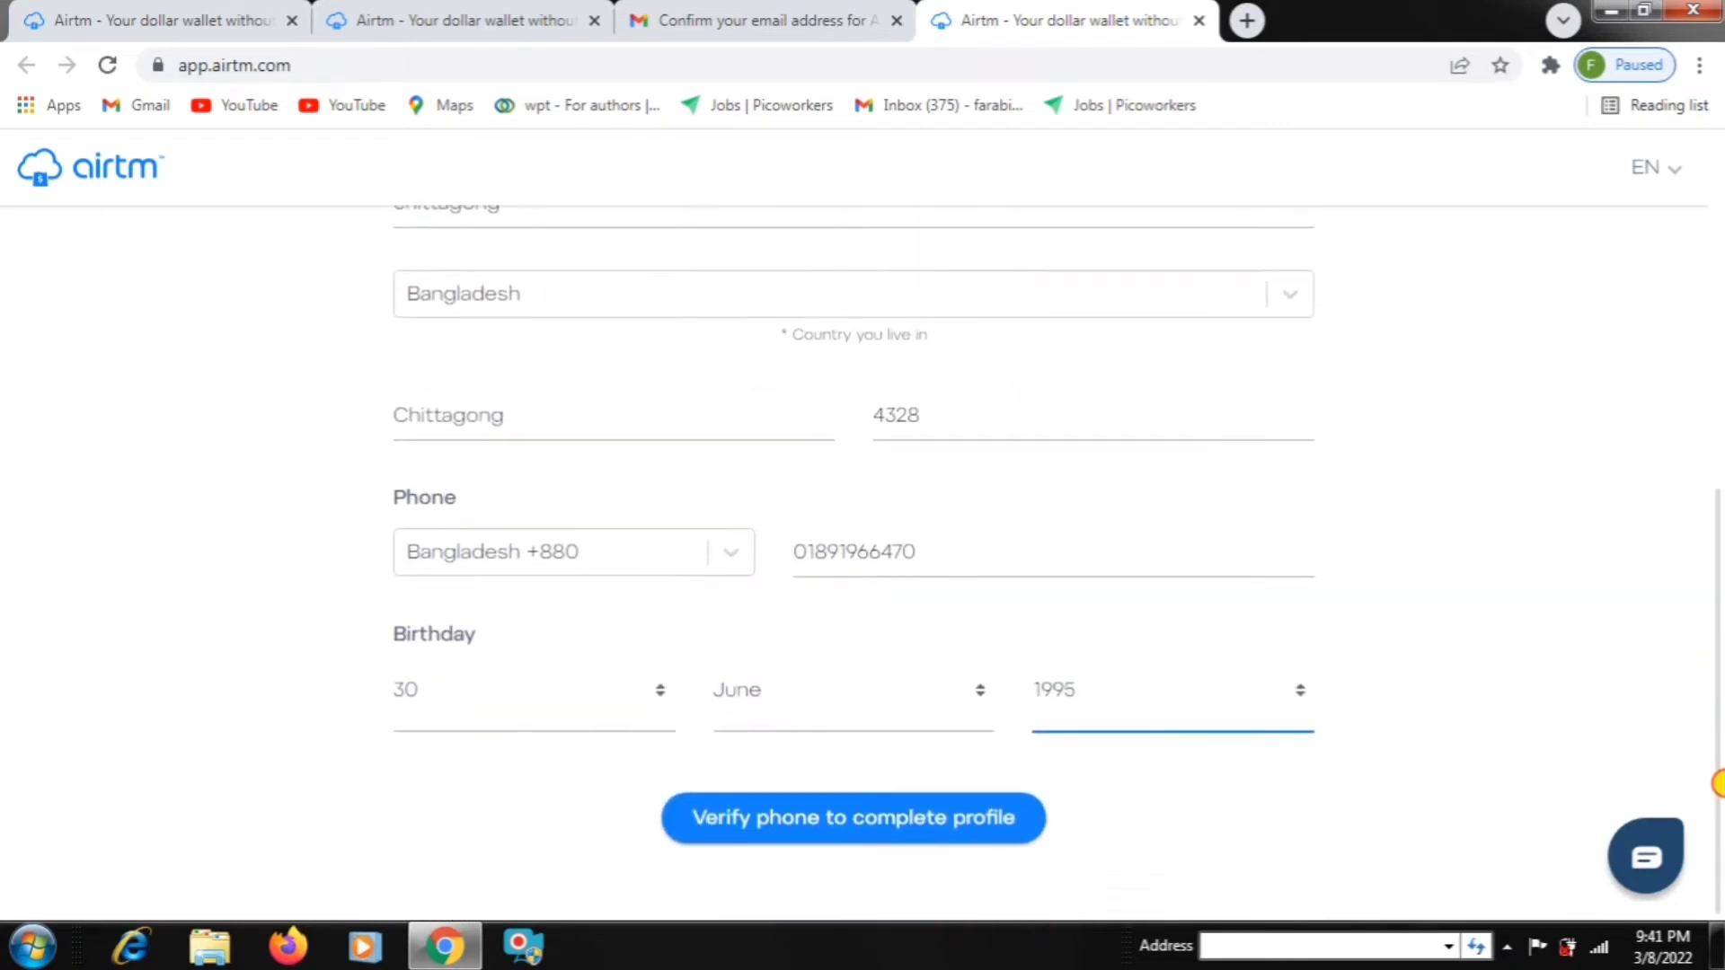
- Submit the profile, then cut the district text from Address line 1 into Address line 2
left_click(895, 824)
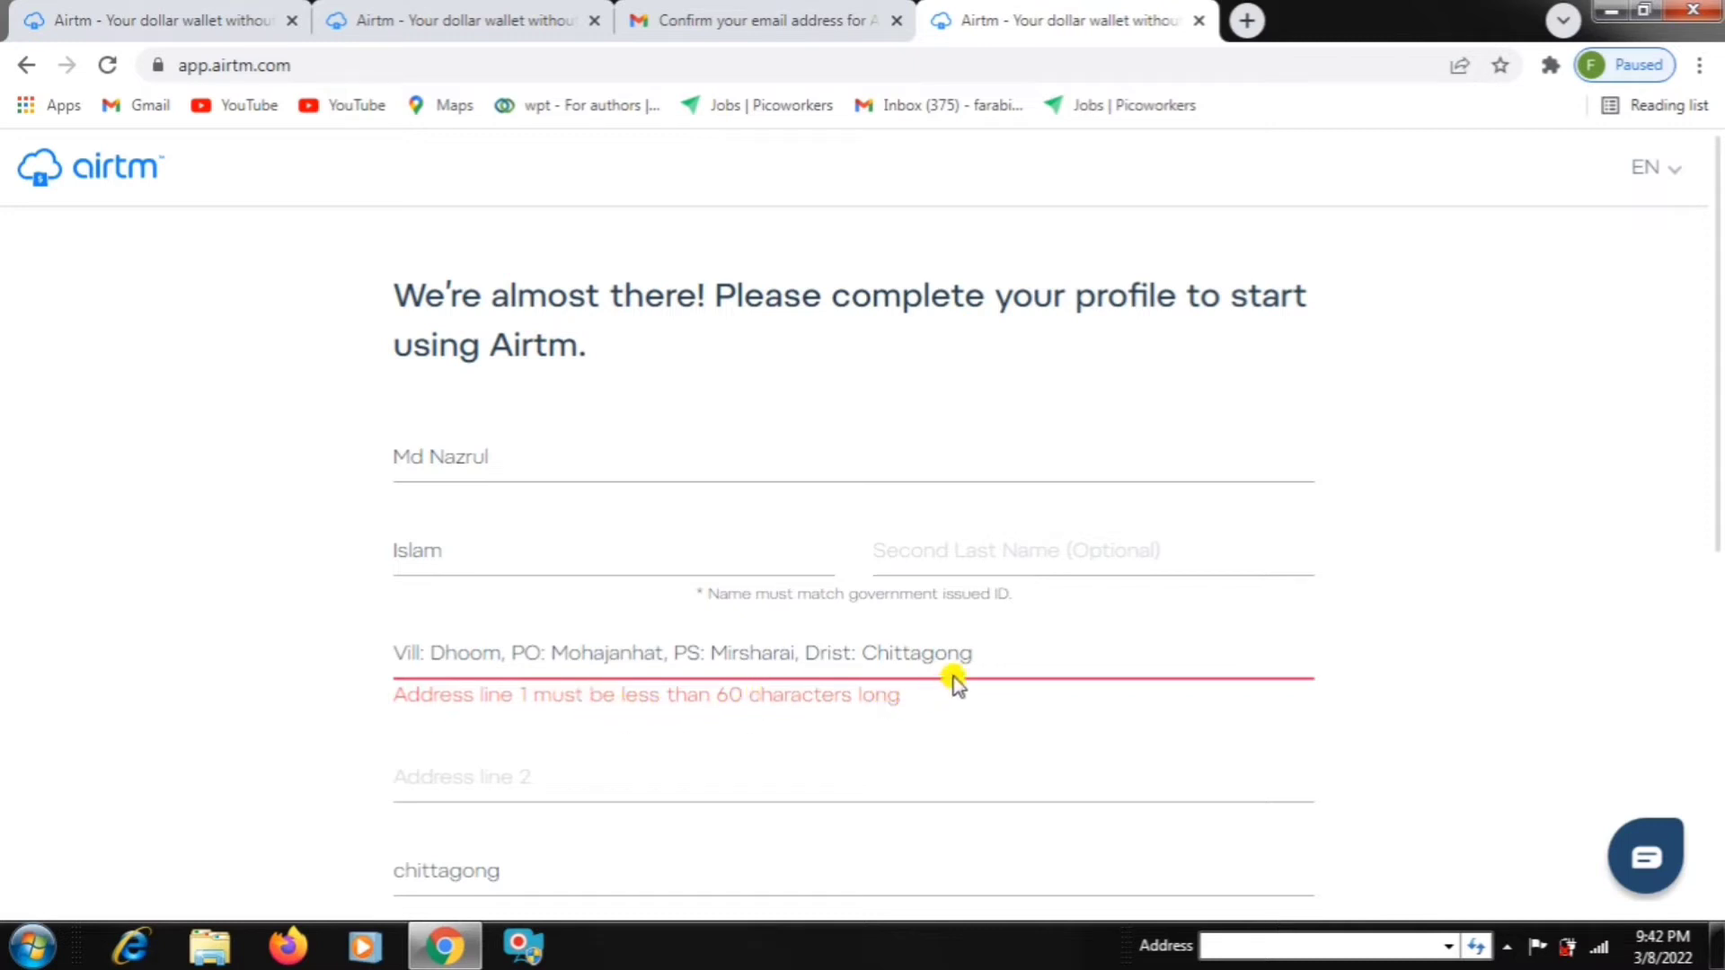
left_click_drag(971, 652, 802, 655)
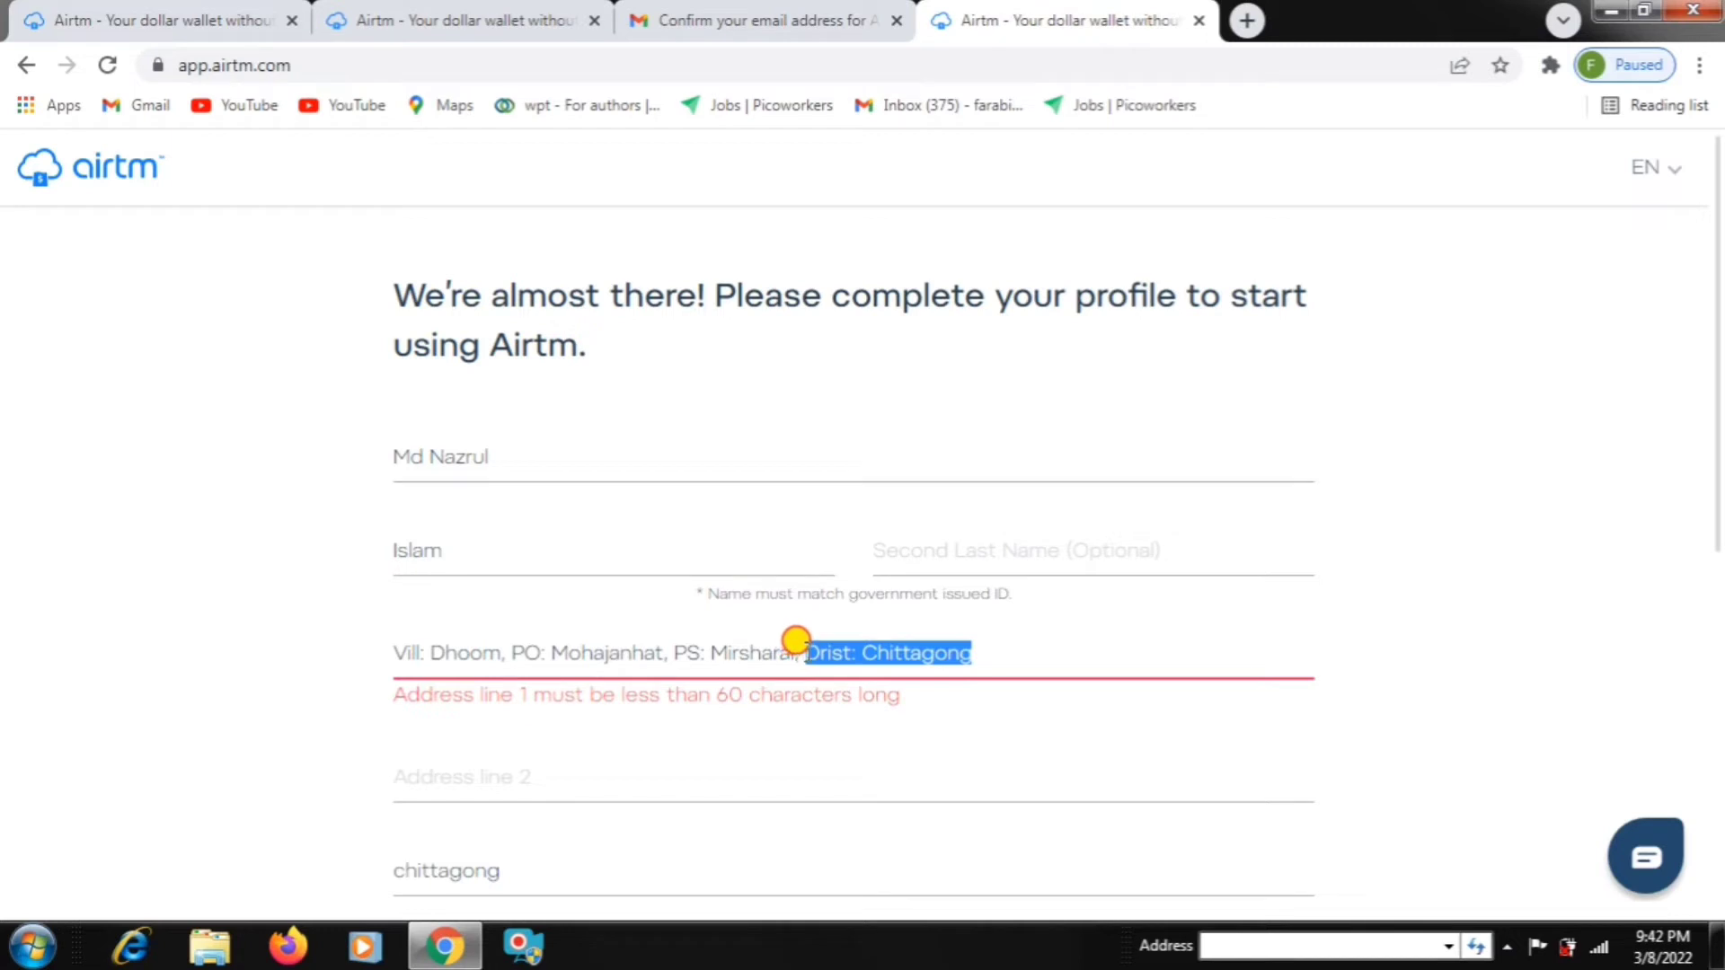
right_click(819, 652)
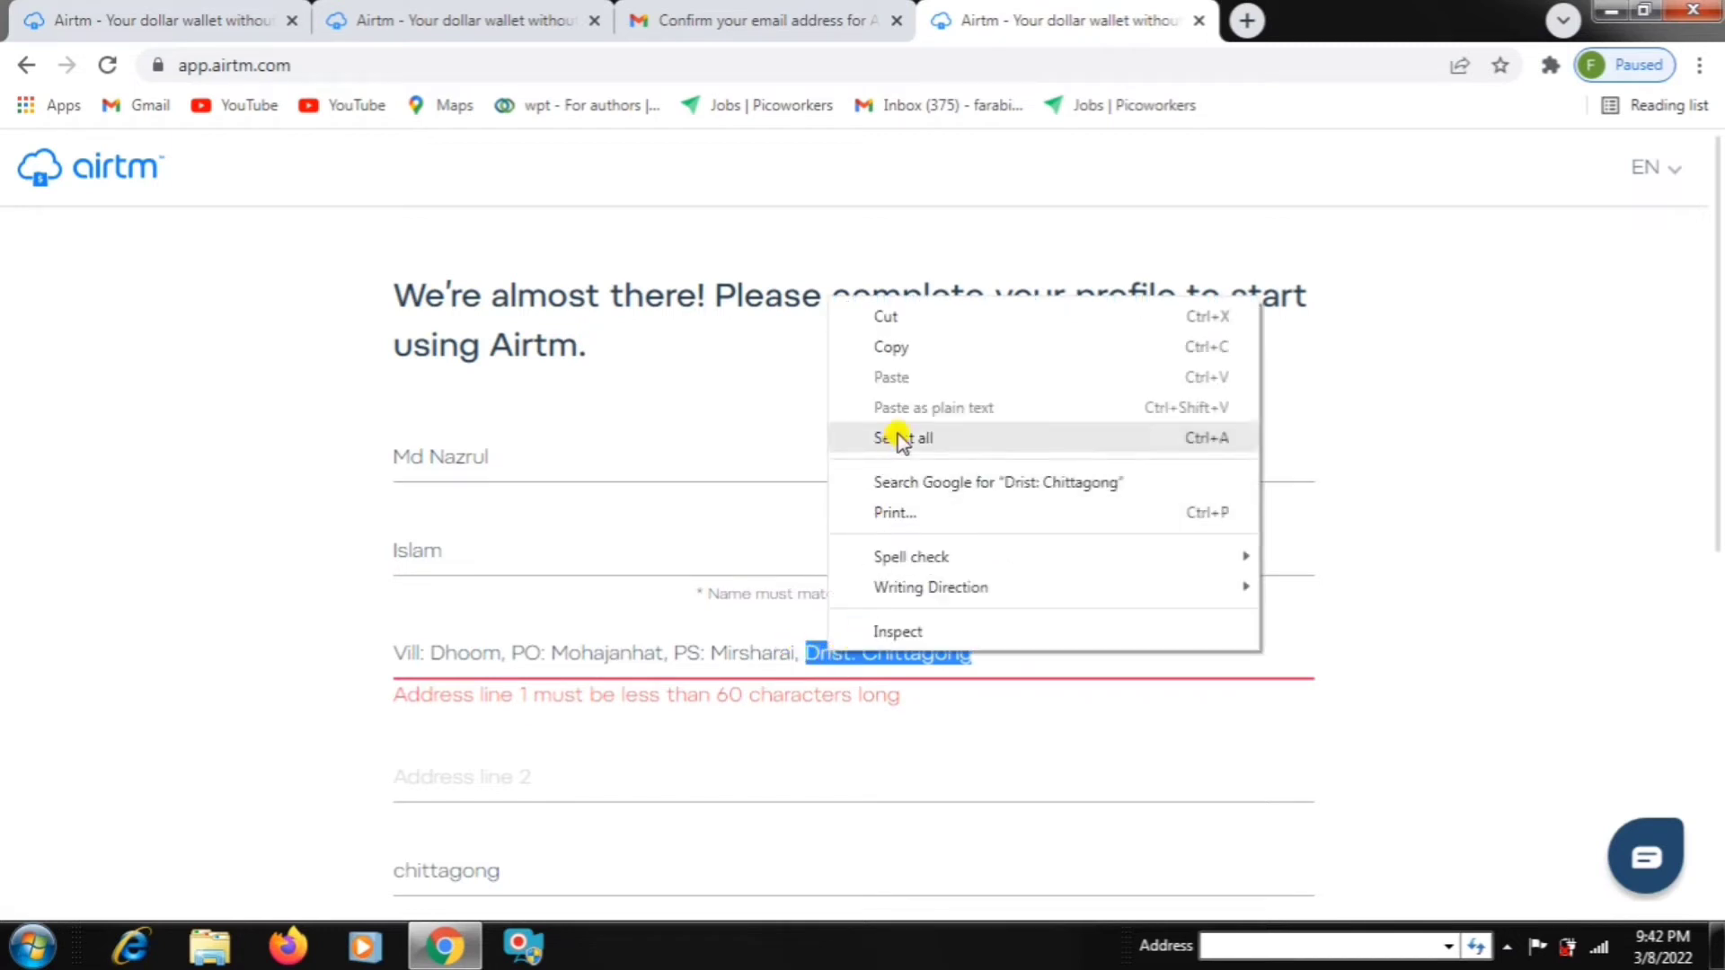
left_click(897, 320)
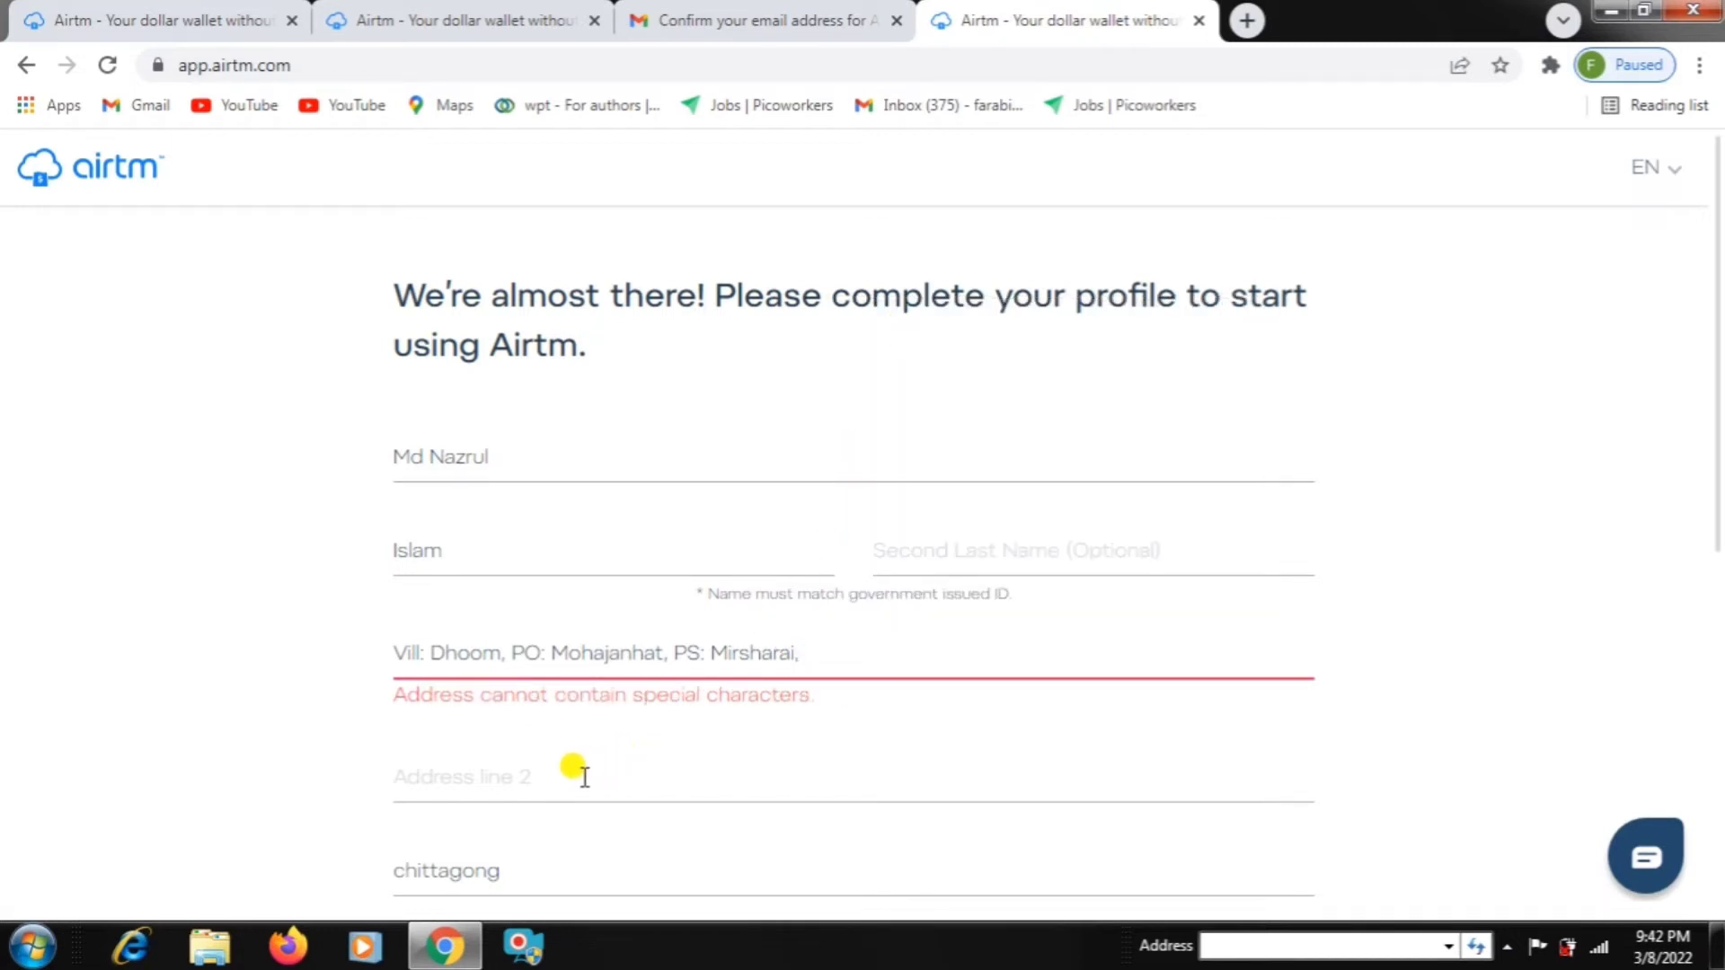
left_click(575, 775)
right_click(581, 777)
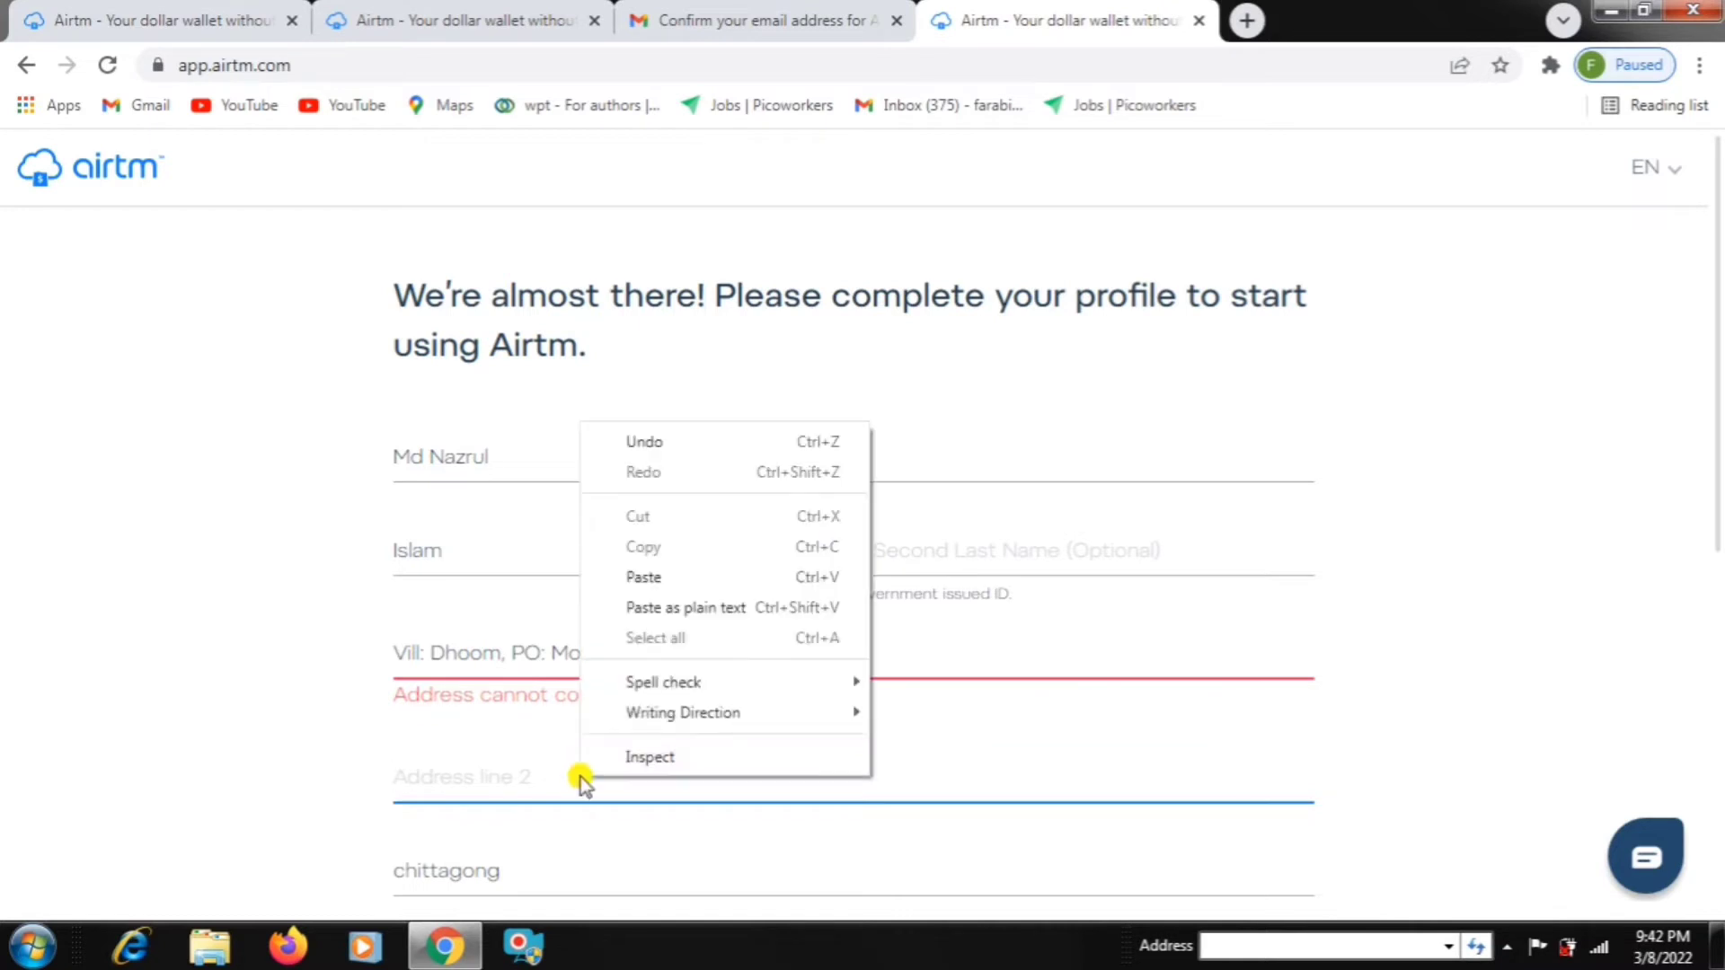
left_click(650, 578)
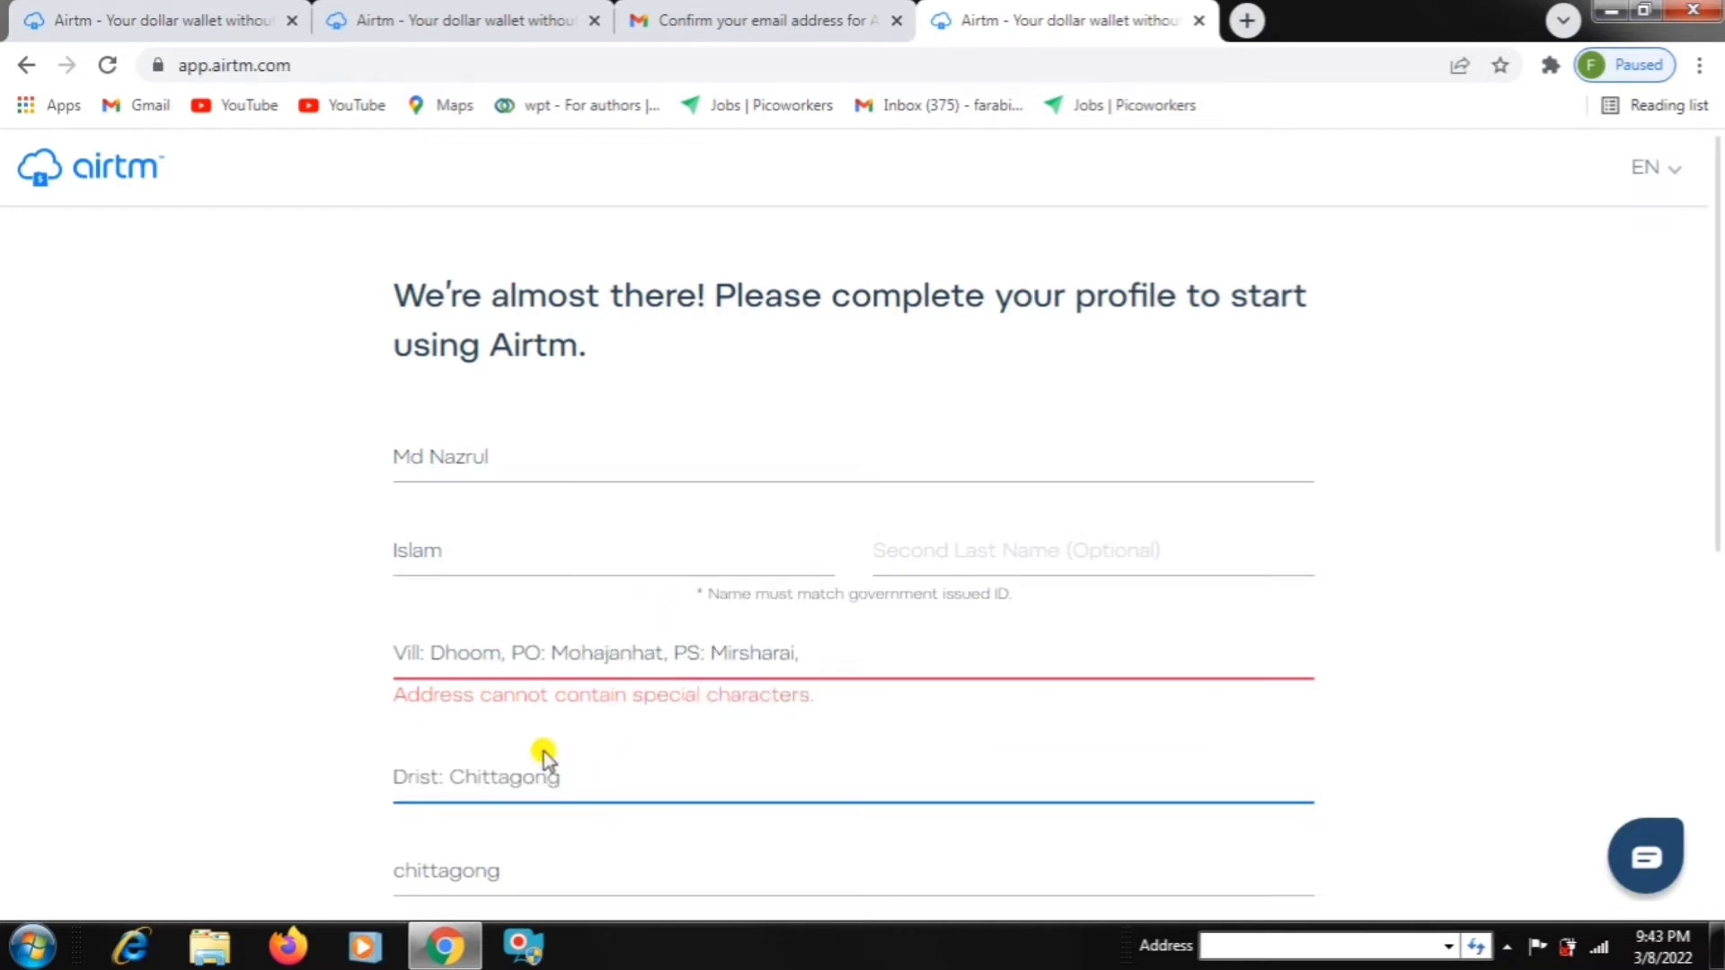
- Delete the three colons in Address line 1 and the colon in Address line 2
left_click(428, 654)
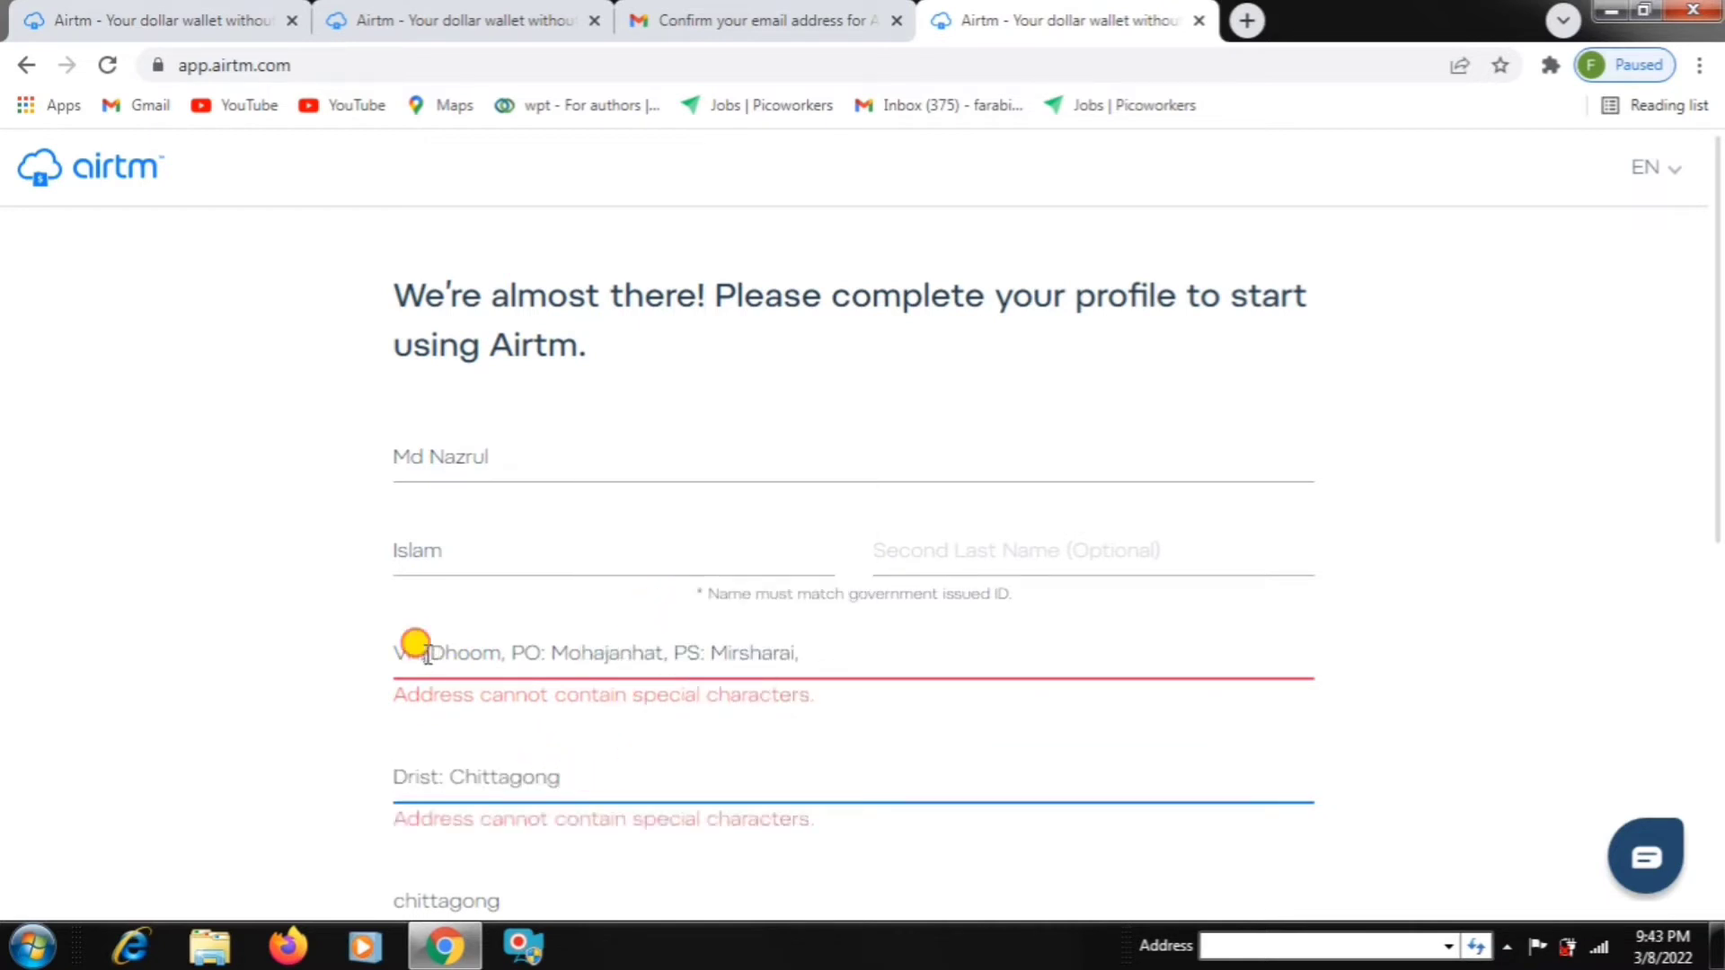
key("BackSpace")
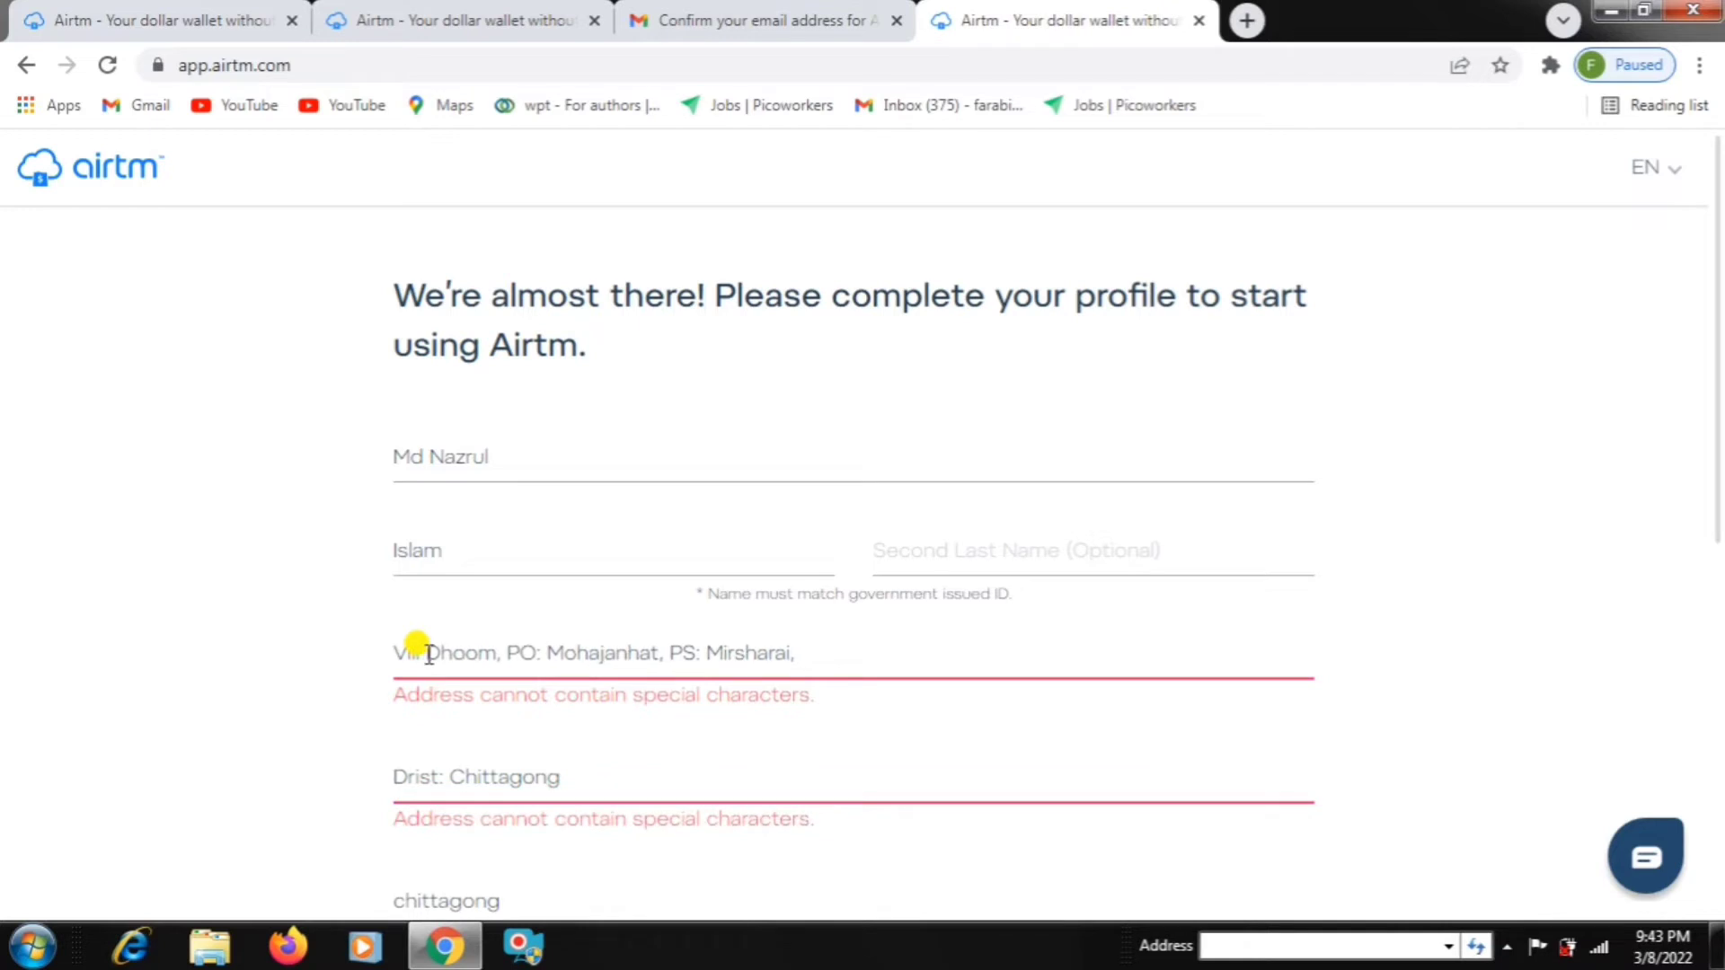
left_click(544, 647)
key("BackSpace")
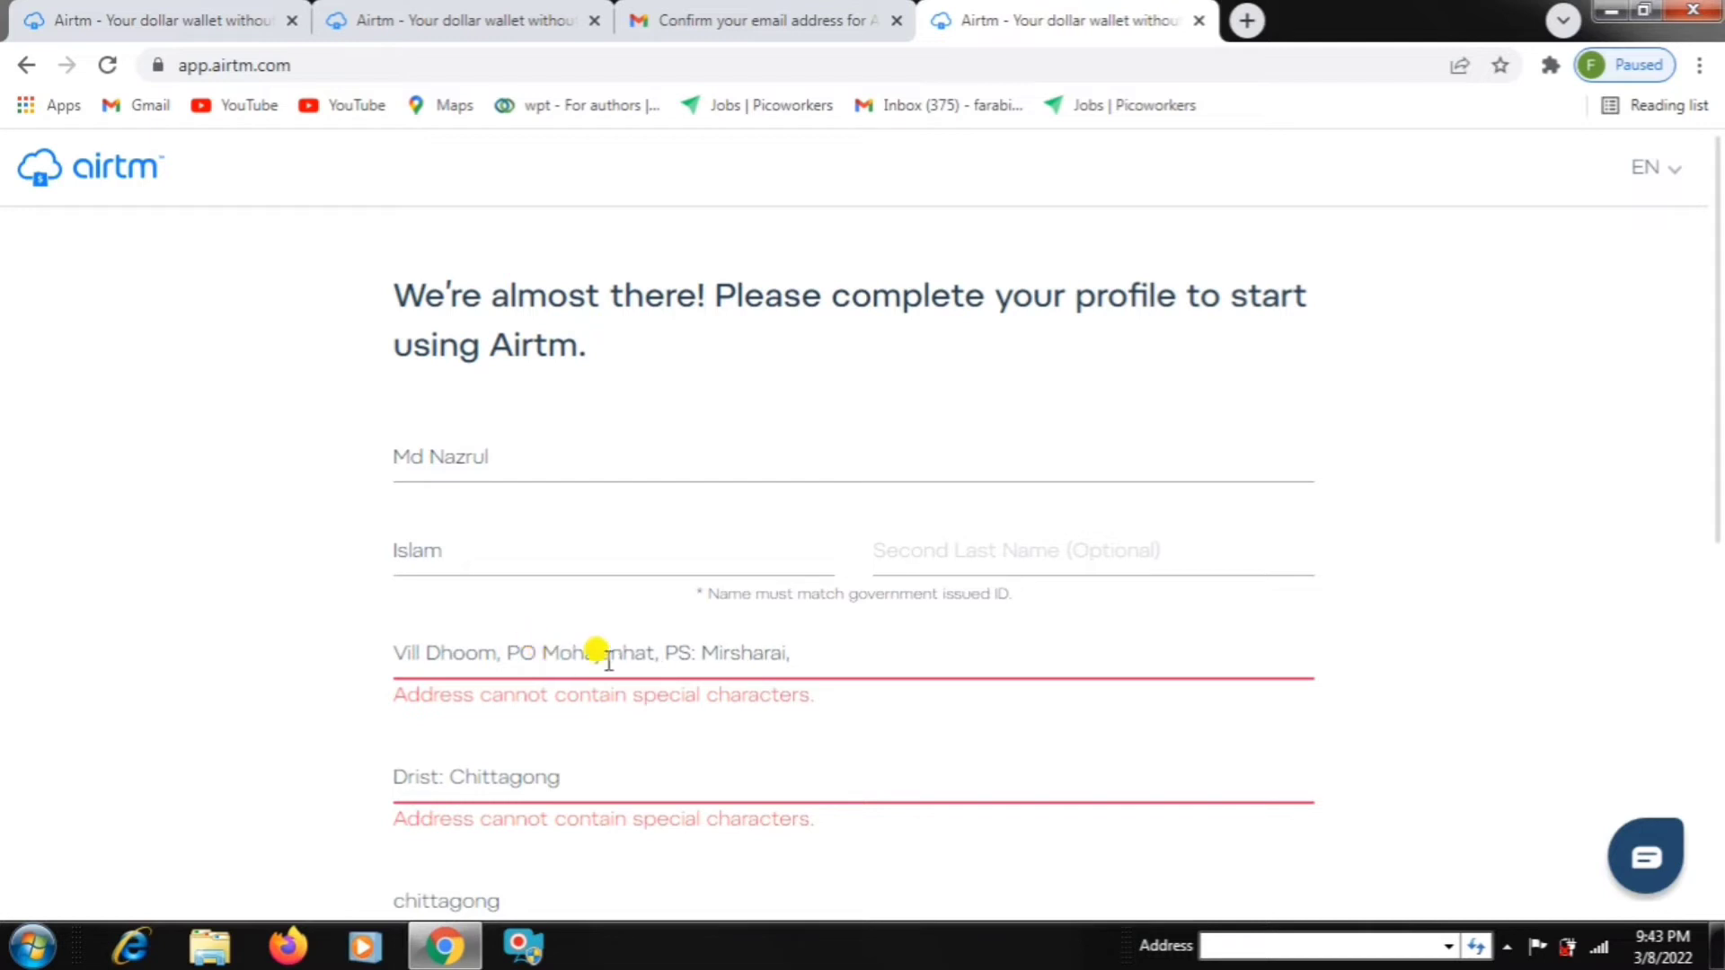
left_click(697, 649)
key("BackSpace")
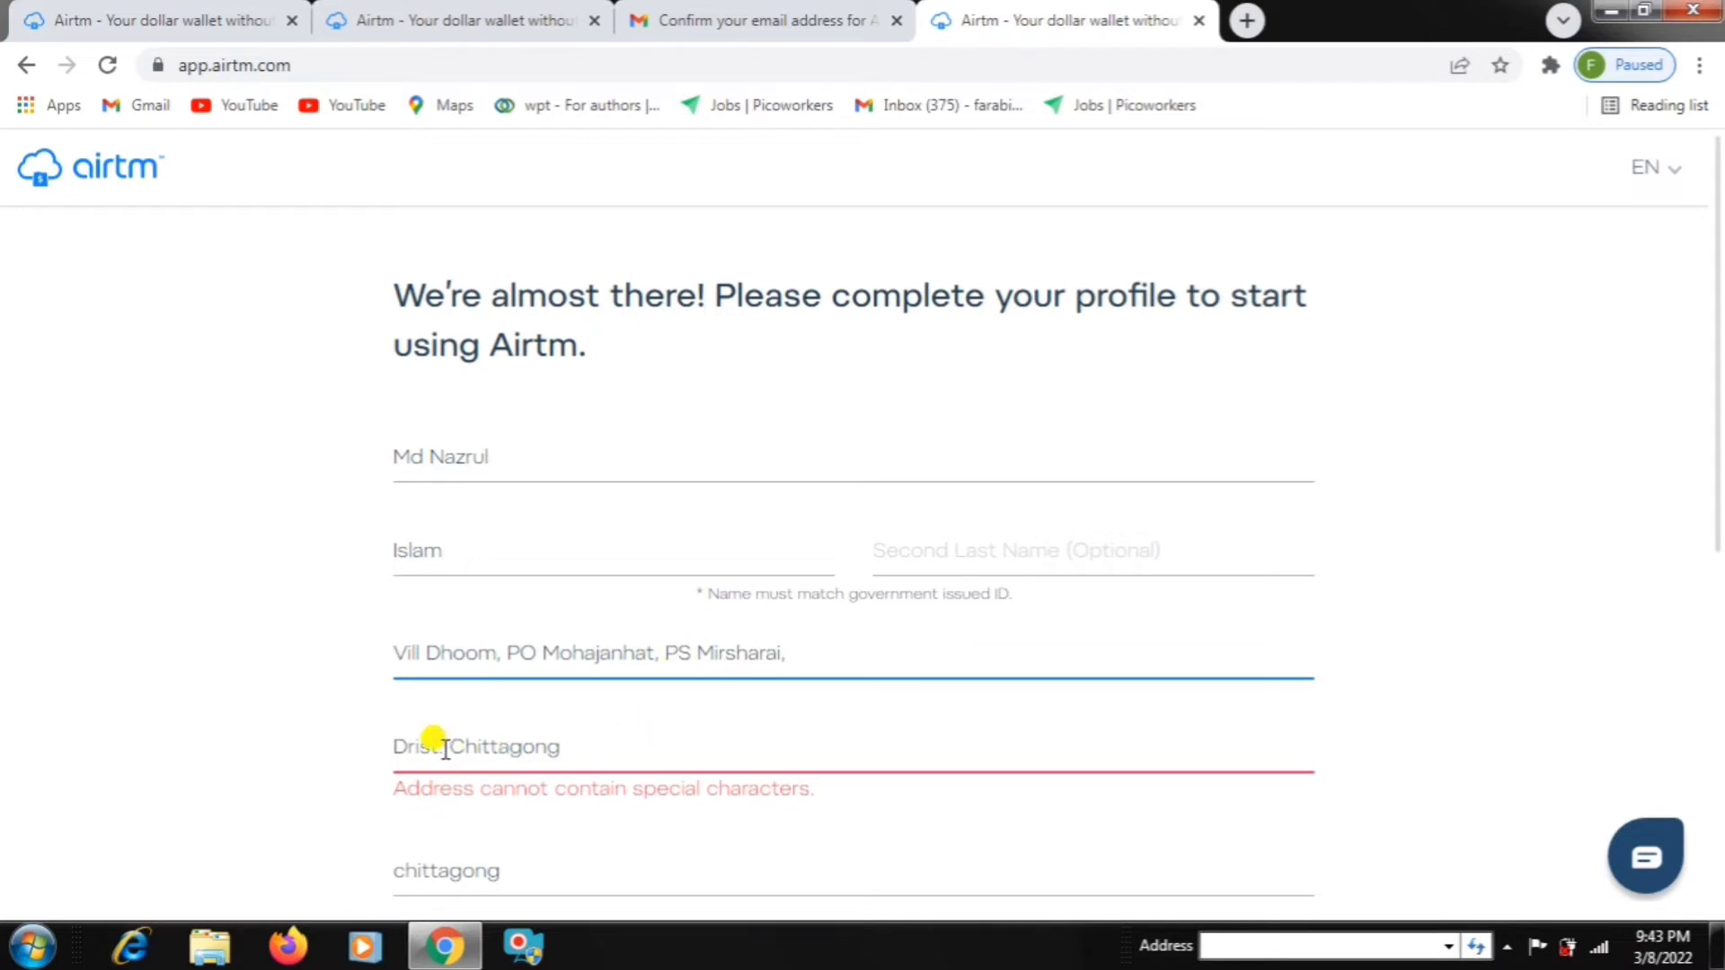
left_click(444, 746)
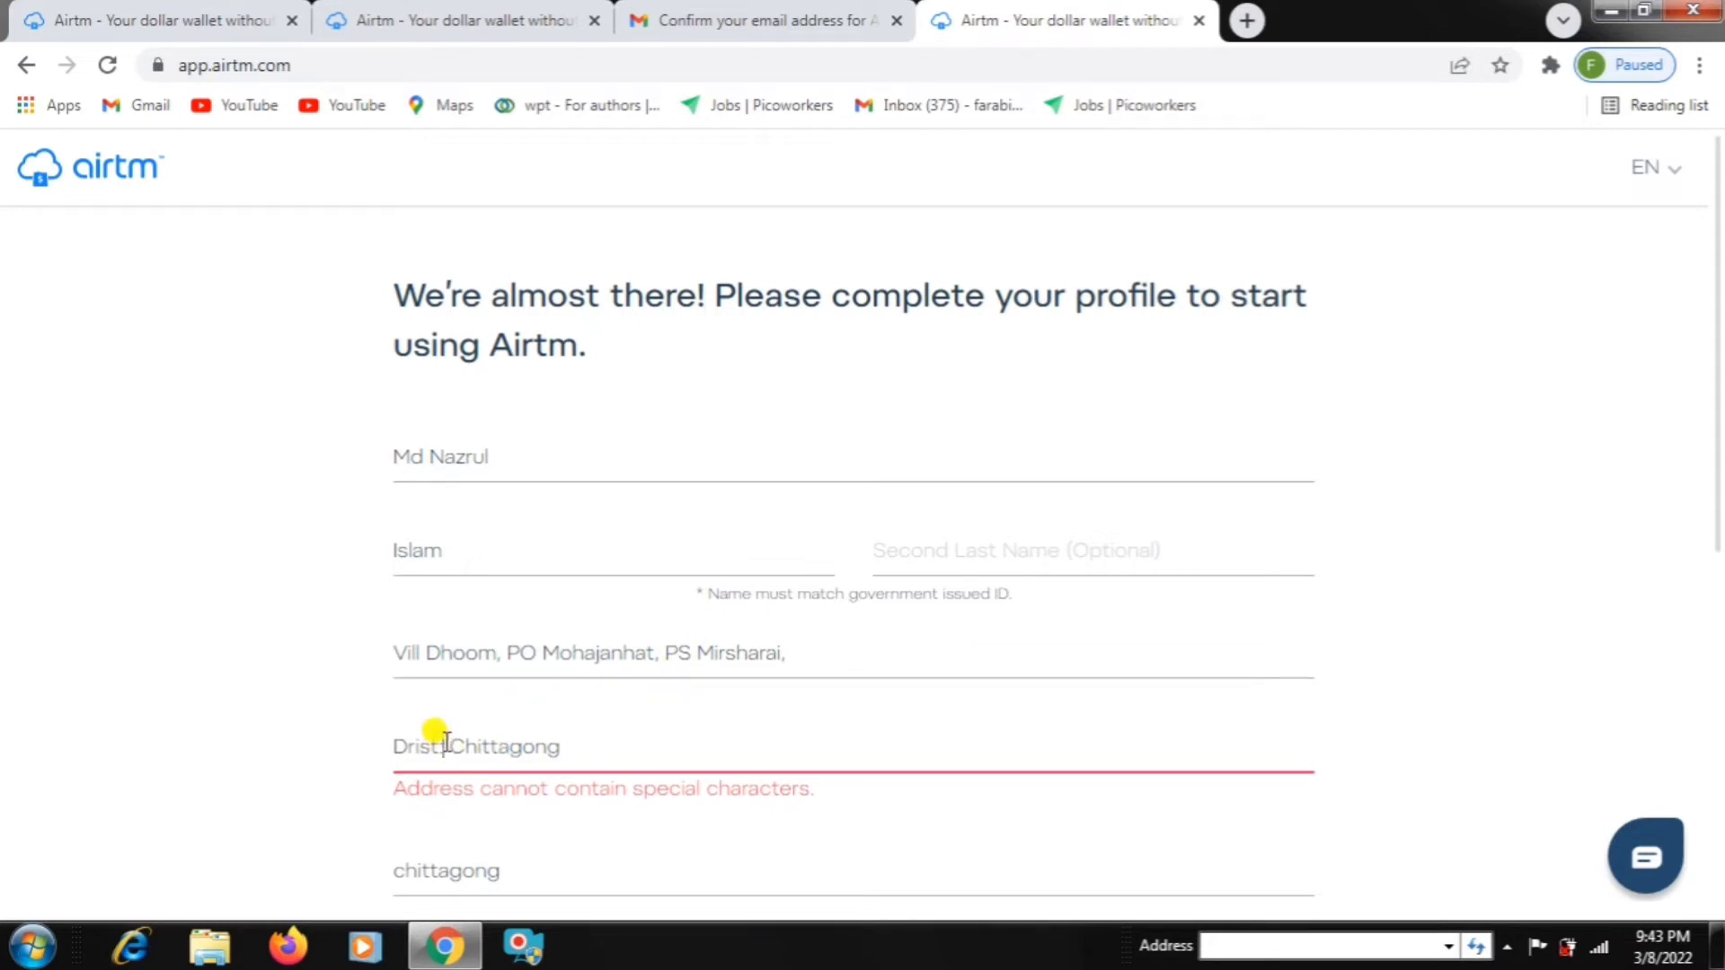
key("BackSpace")
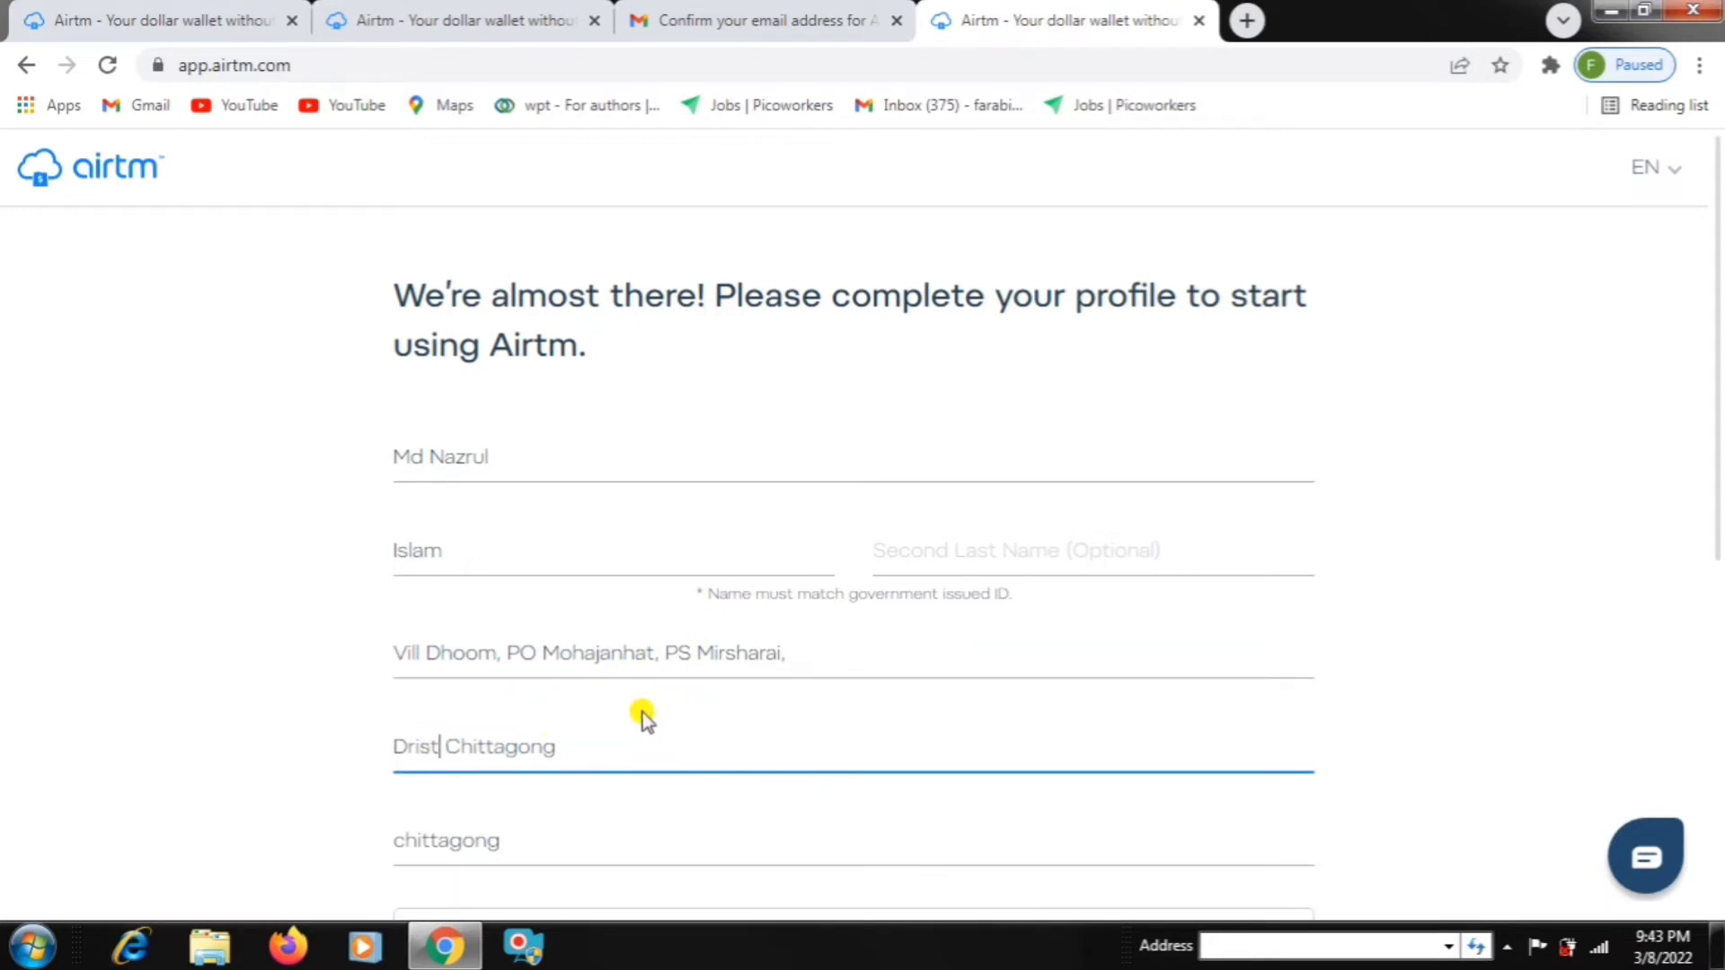
left_click(637, 724)
left_click_drag(1714, 550, 1707, 831)
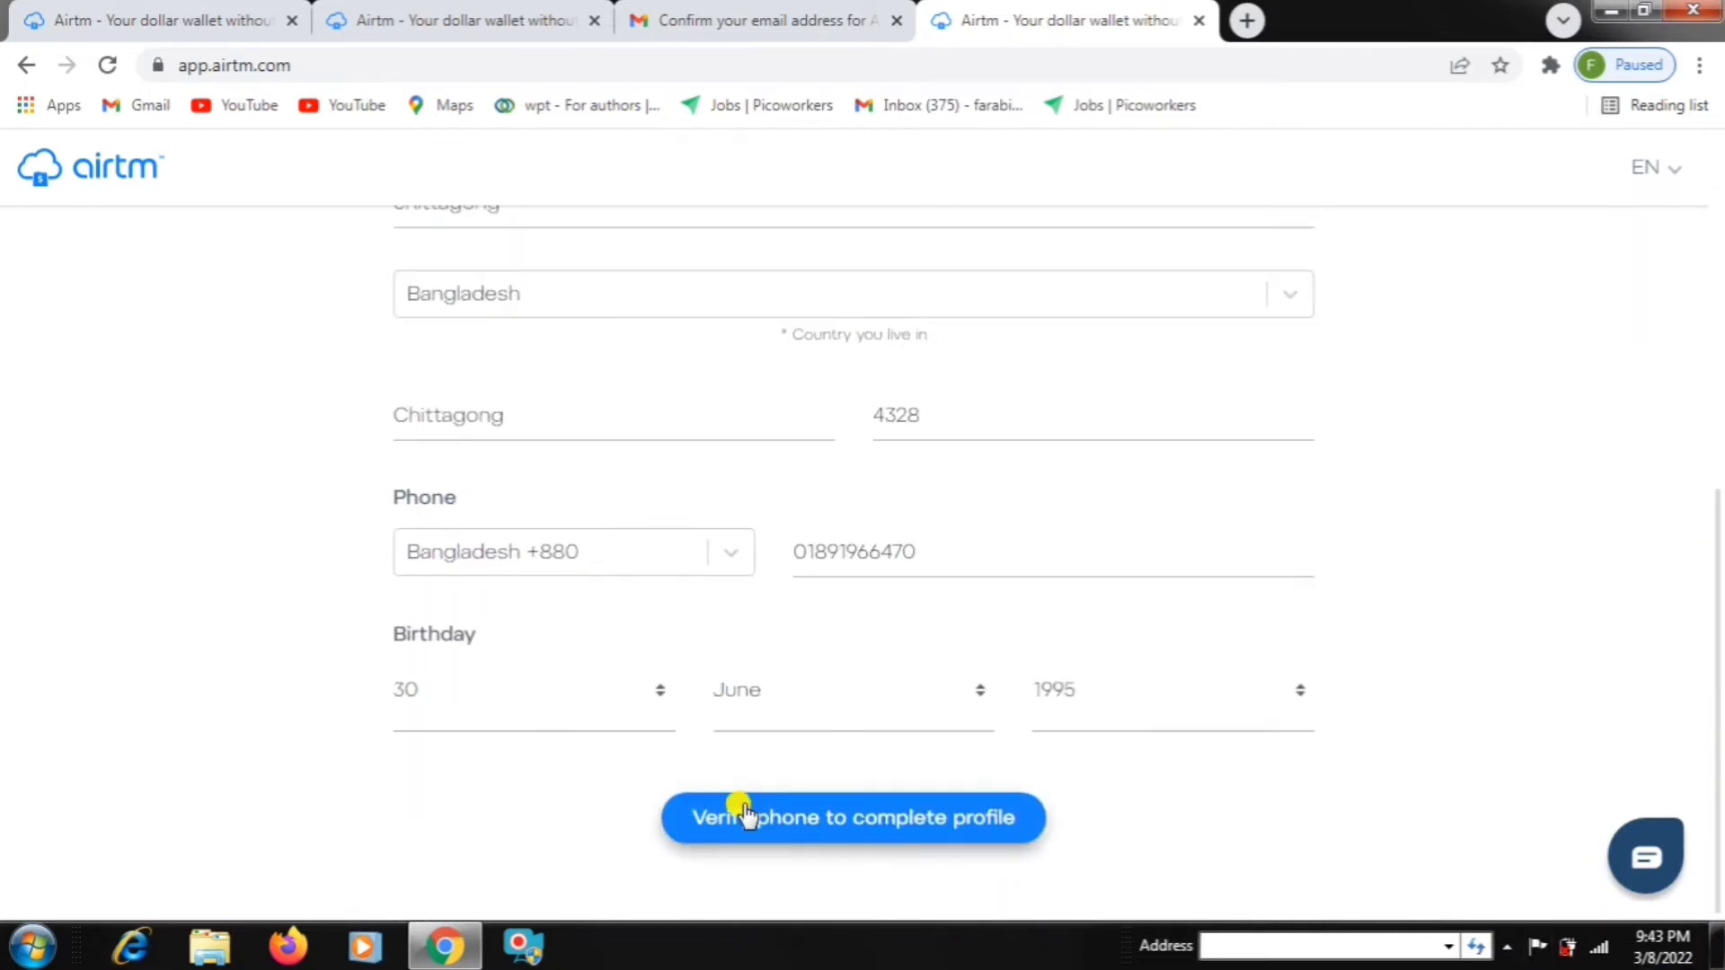
- Start 'Verify phone to complete profile' and choose Send SMS for the code
left_click(785, 824)
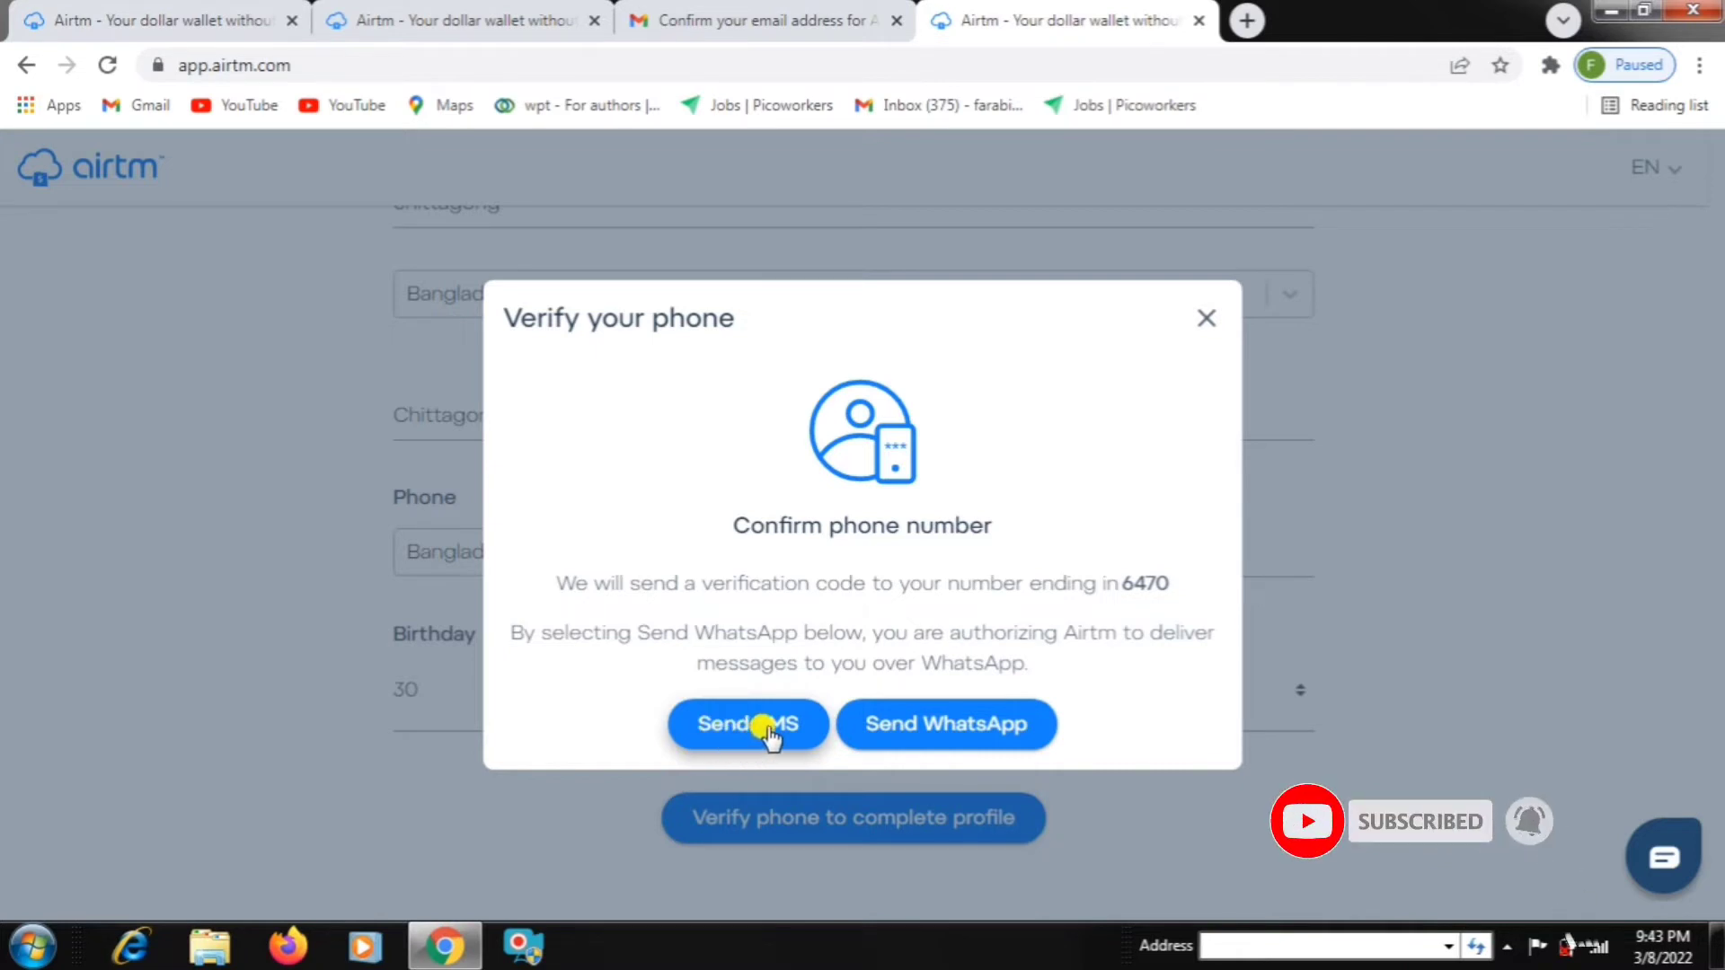
left_click(739, 730)
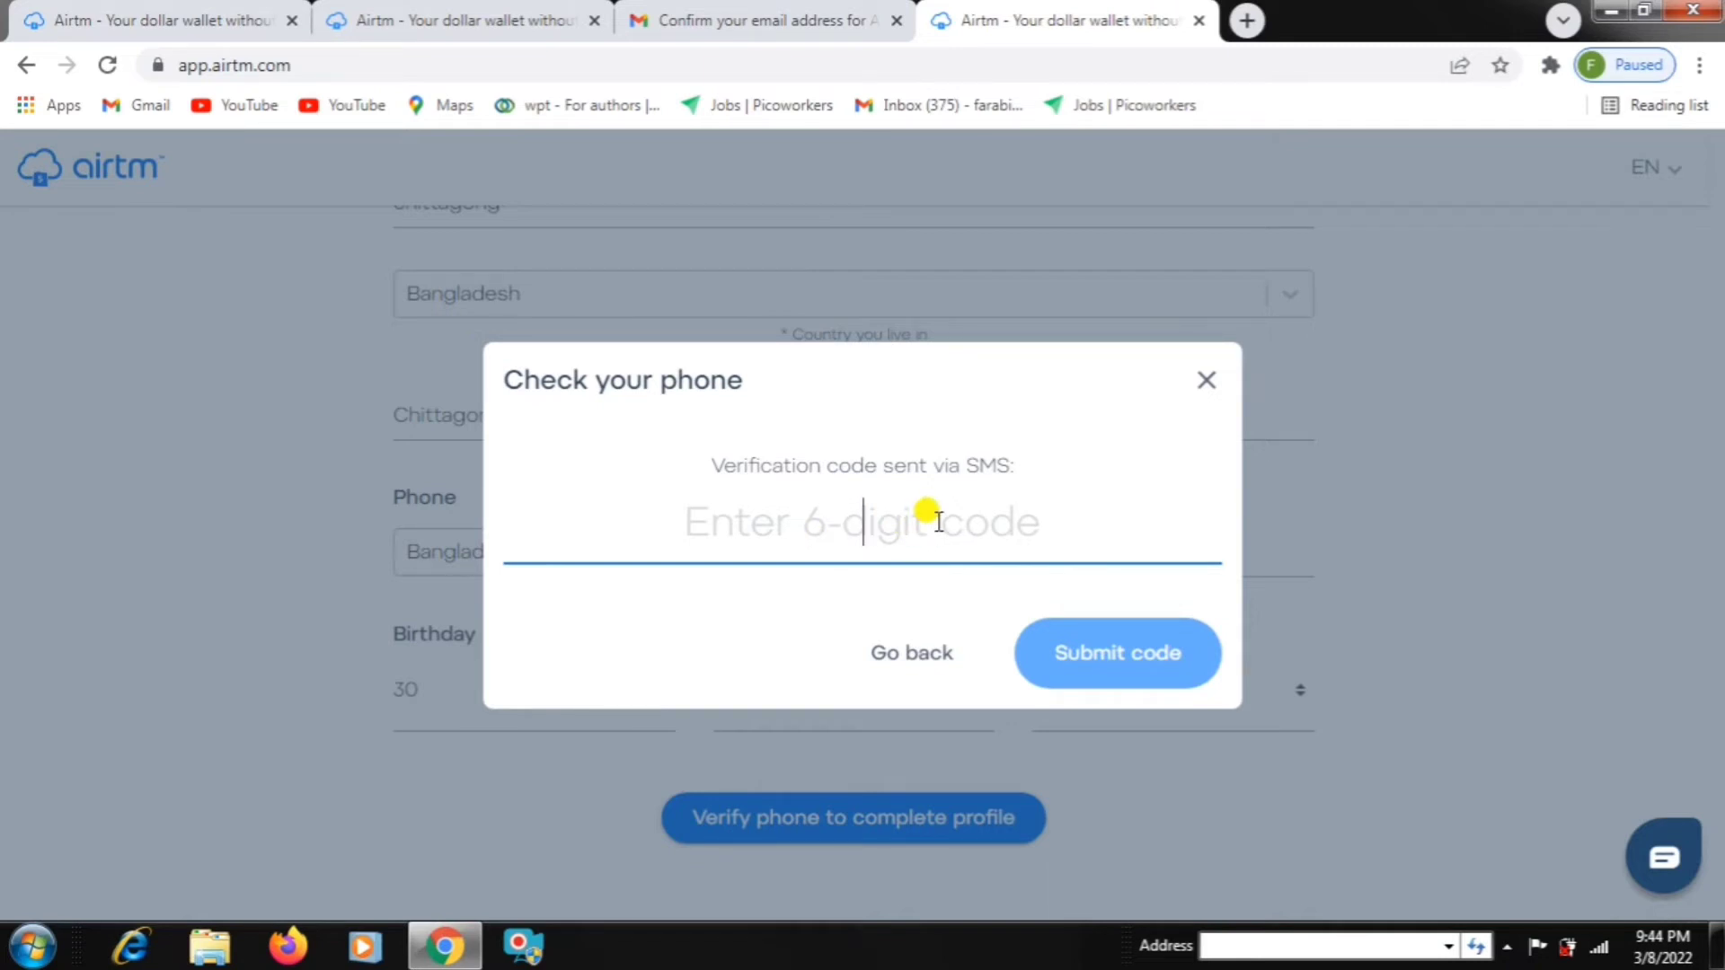
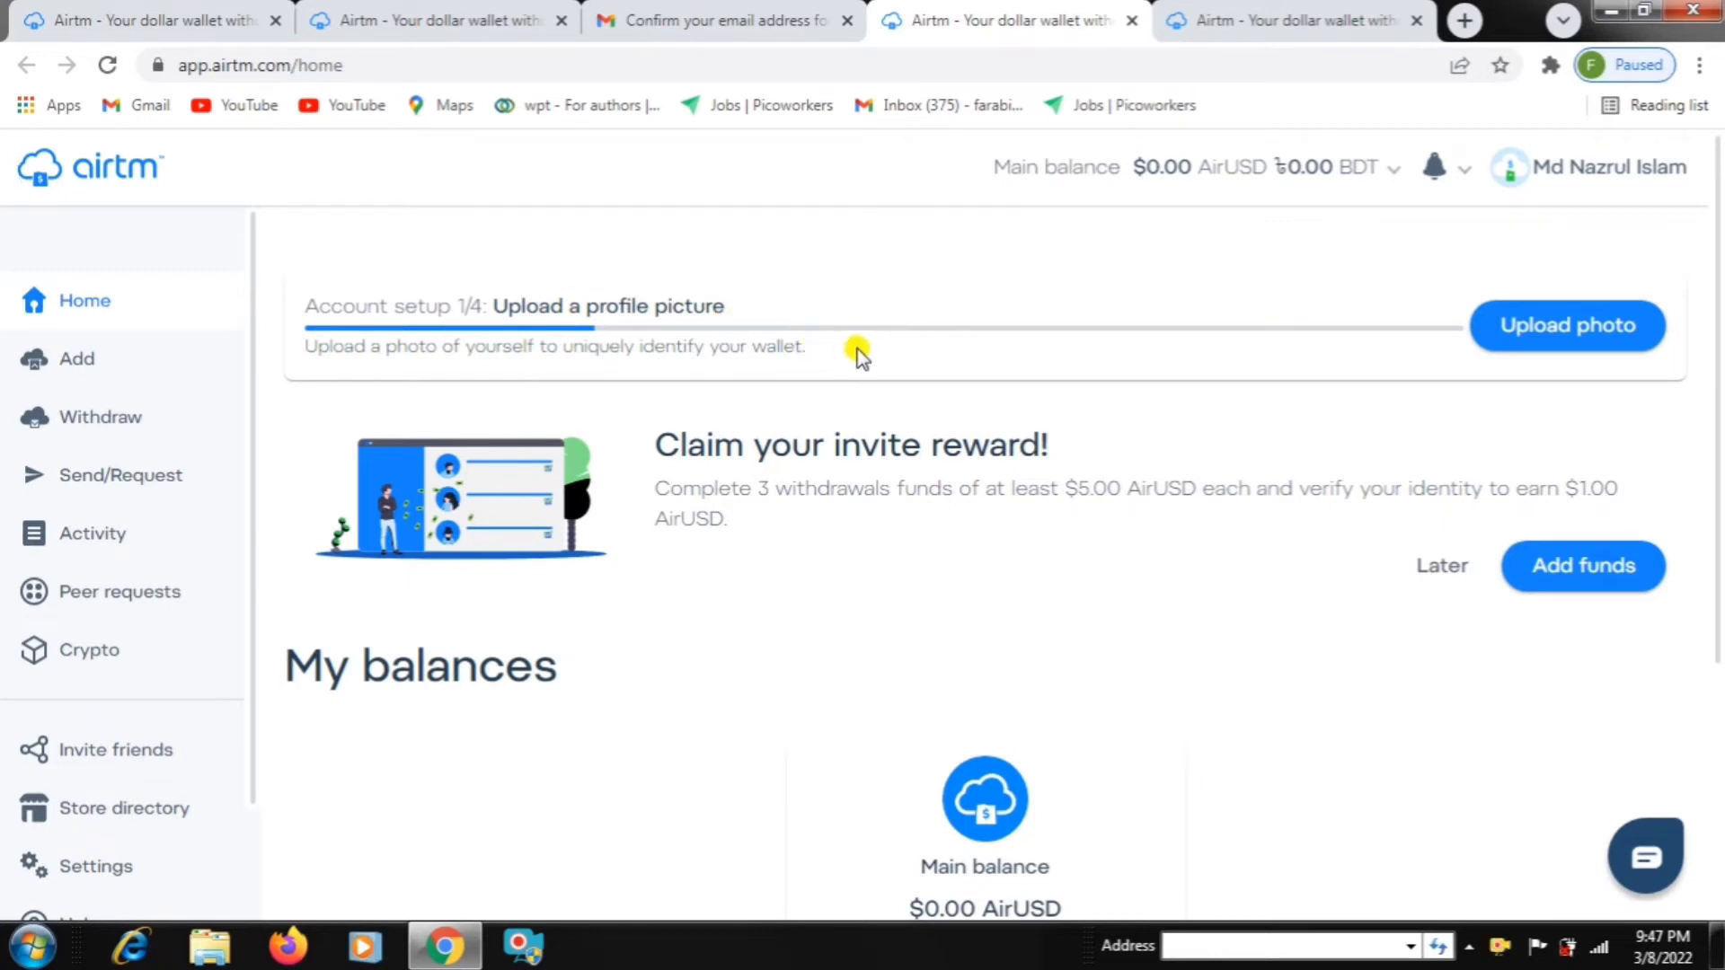
- Upload the WhatsApp Image portrait from the Desktop as the profile photo
left_click(1568, 328)
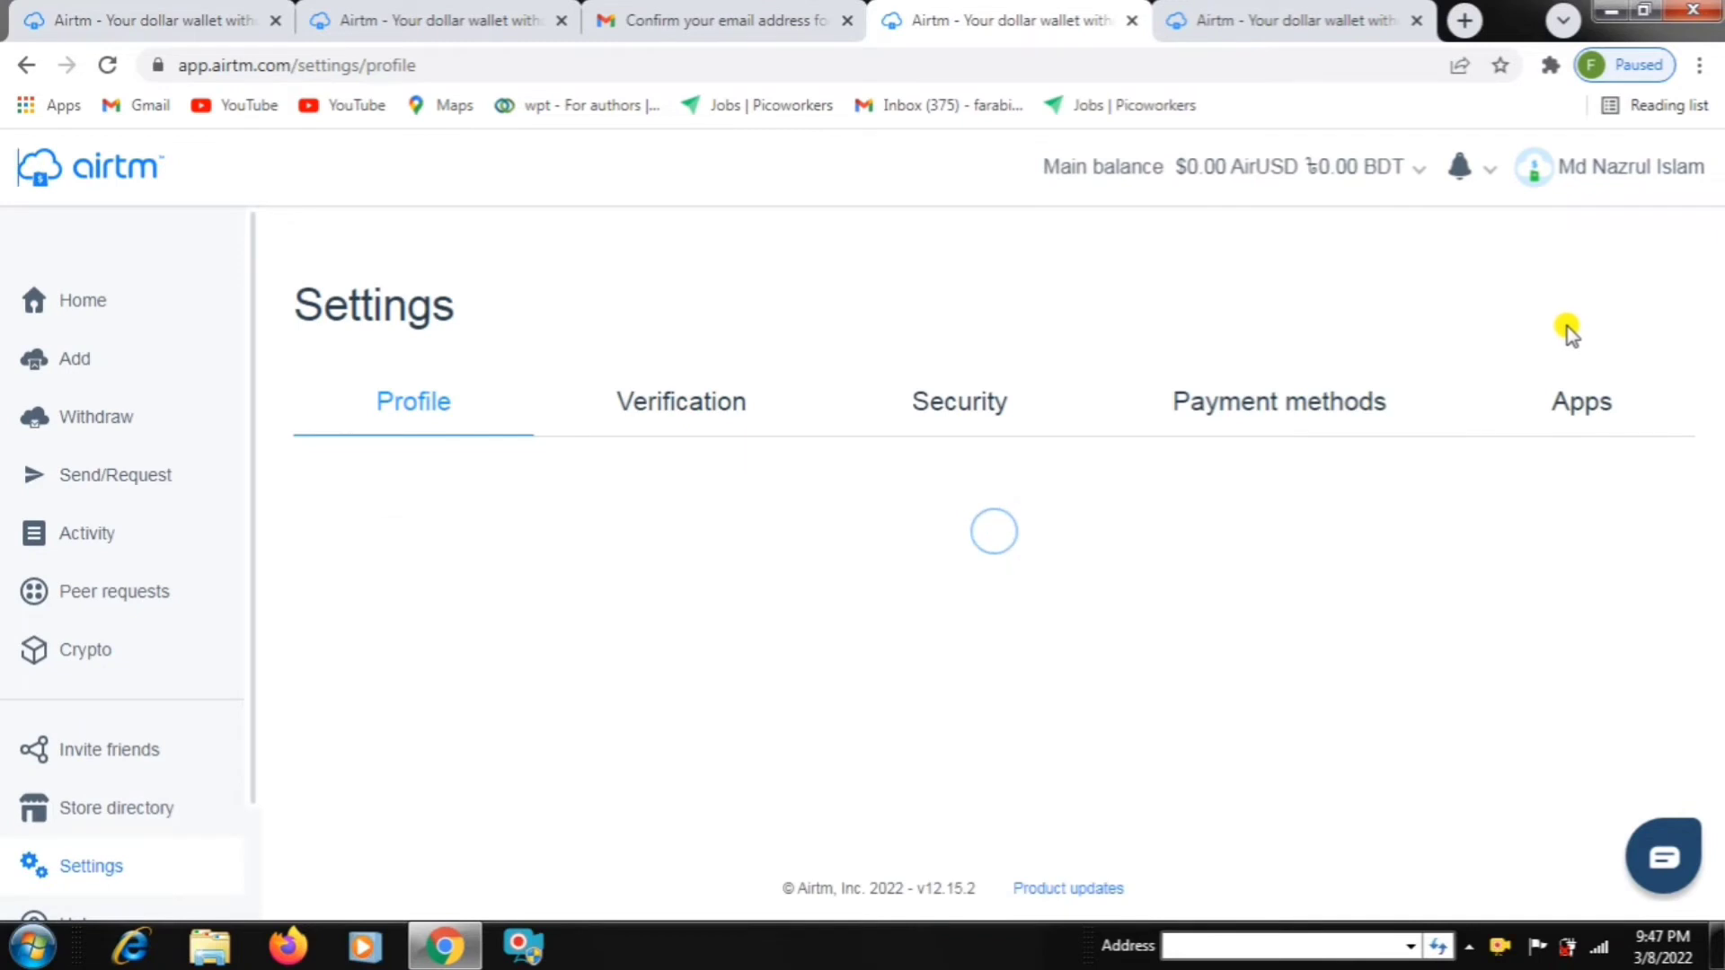
scroll(1707, 431, "down", 2)
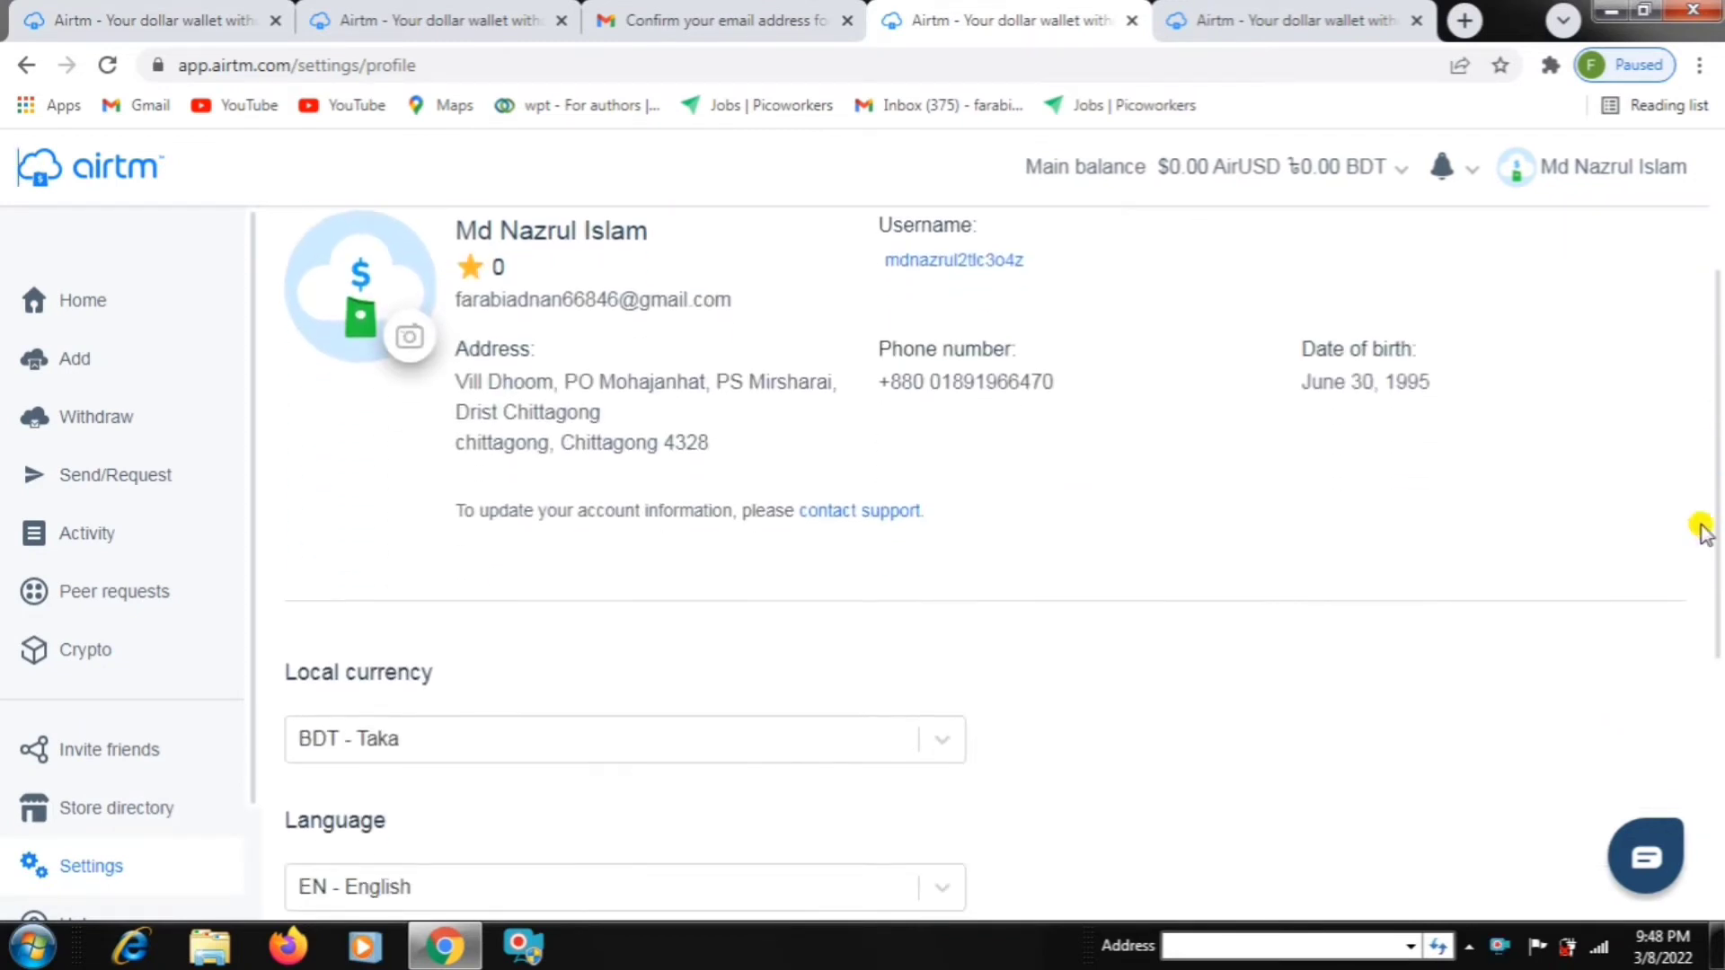
left_click(411, 344)
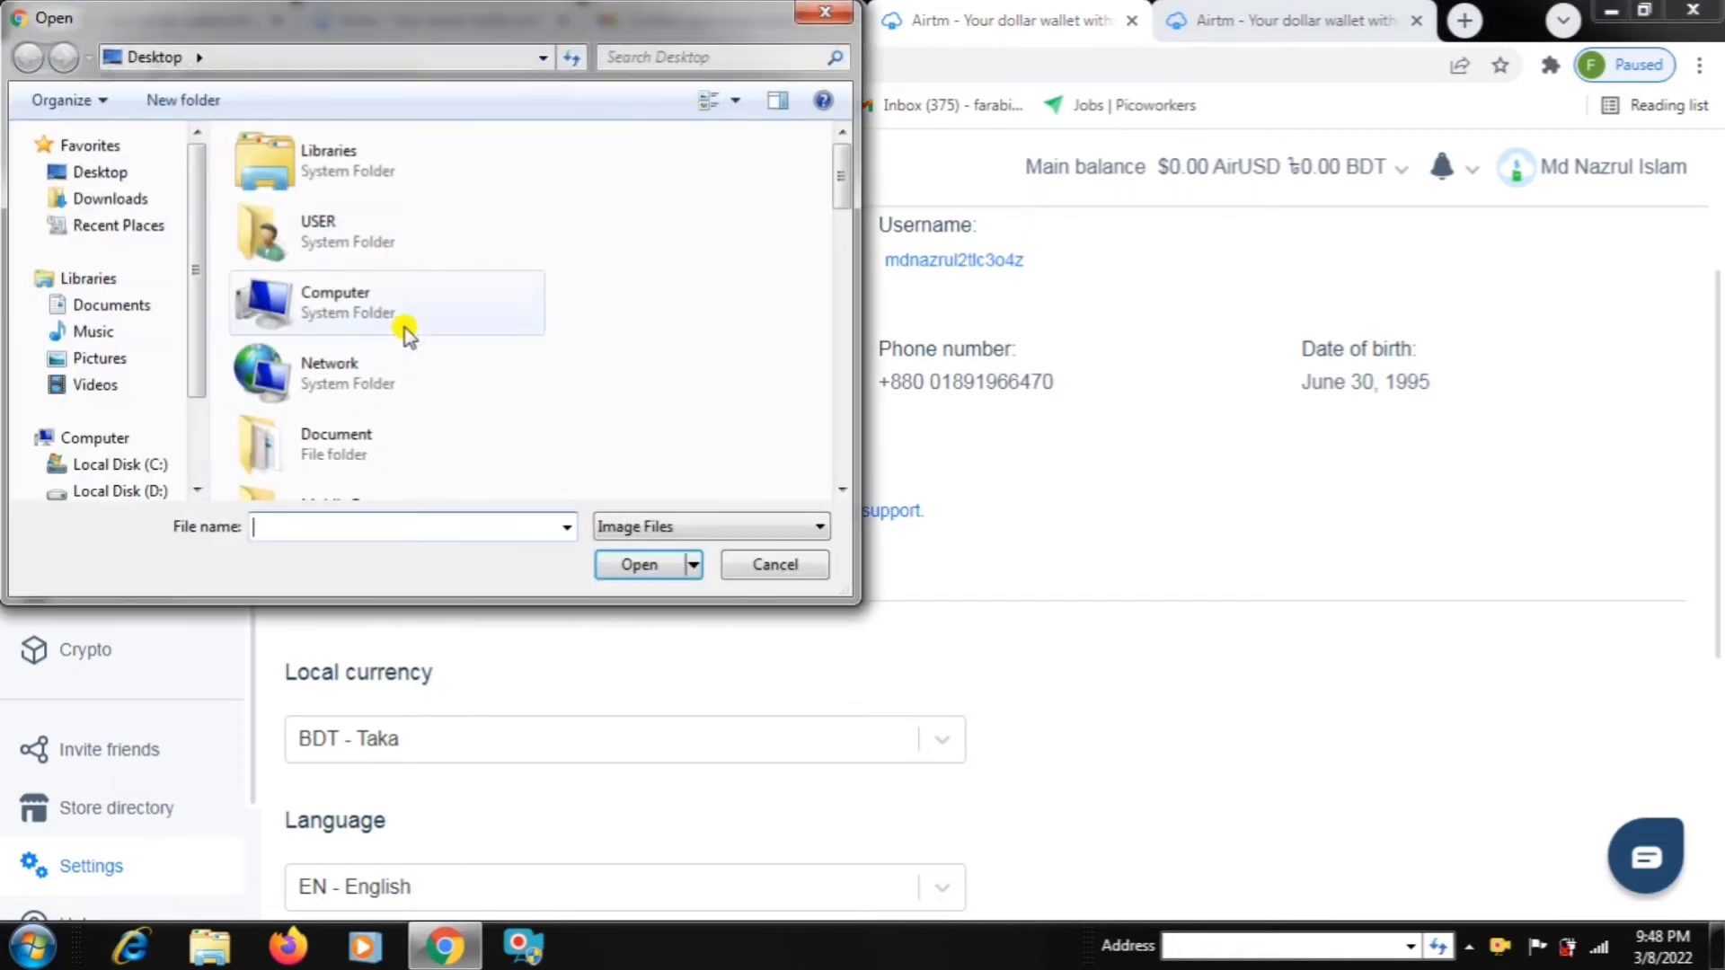
left_click(122, 179)
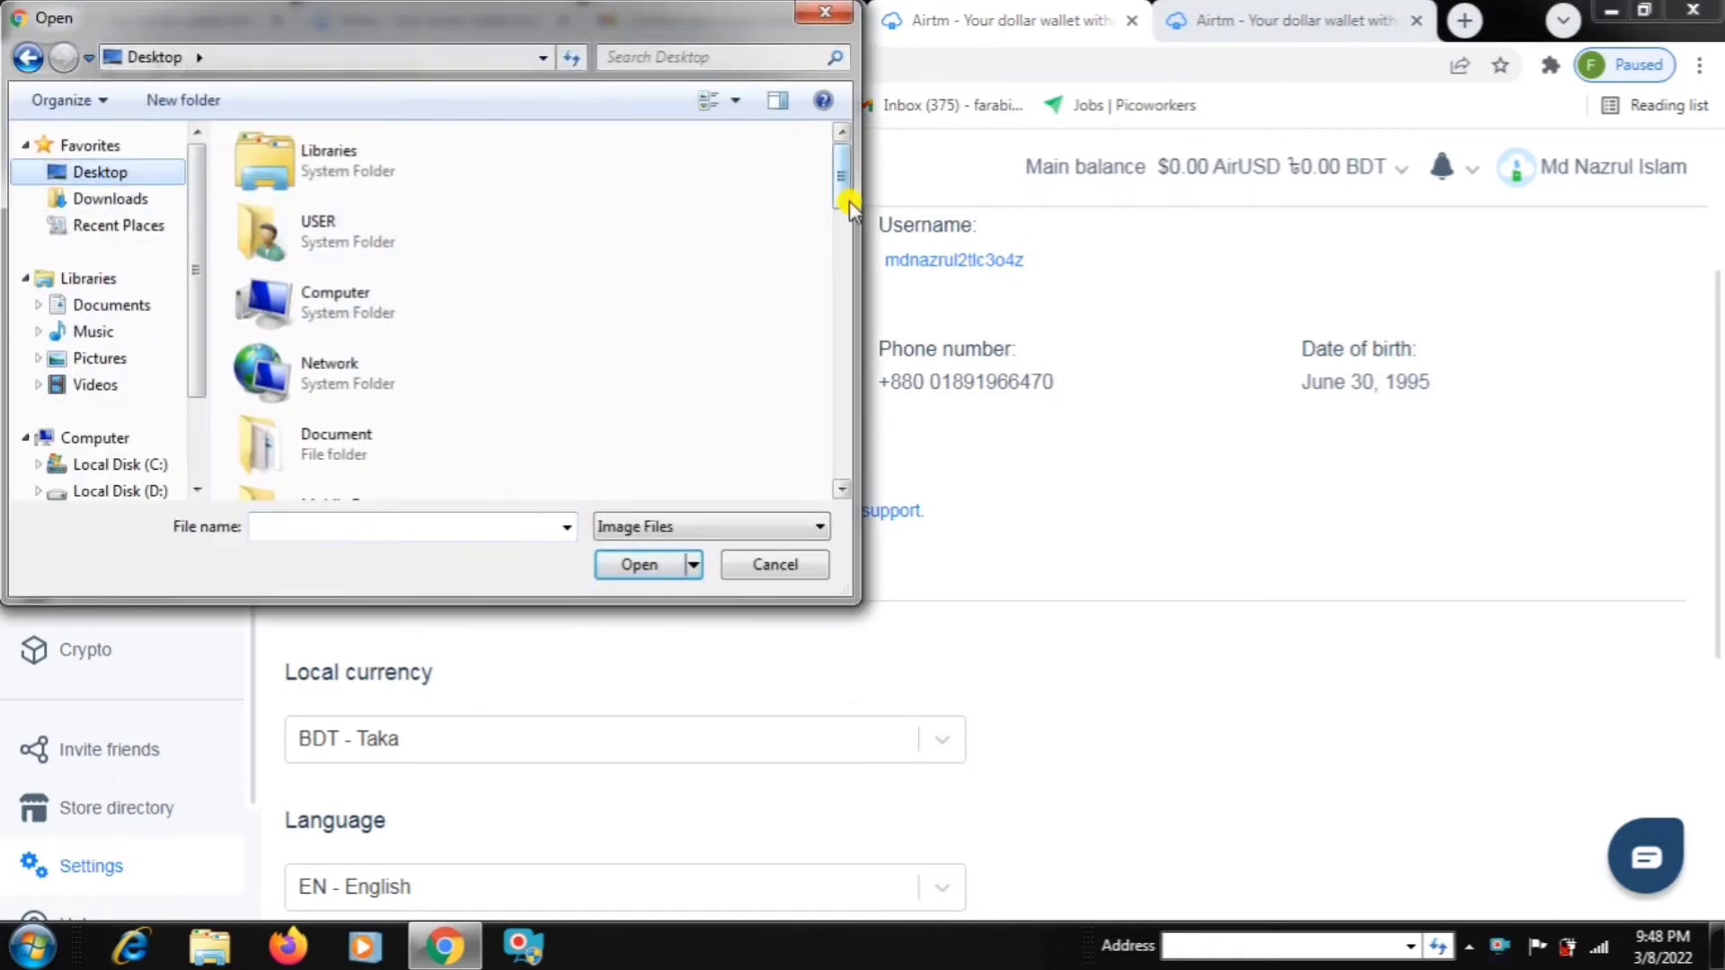
left_click_drag(841, 201, 835, 443)
left_click(440, 450)
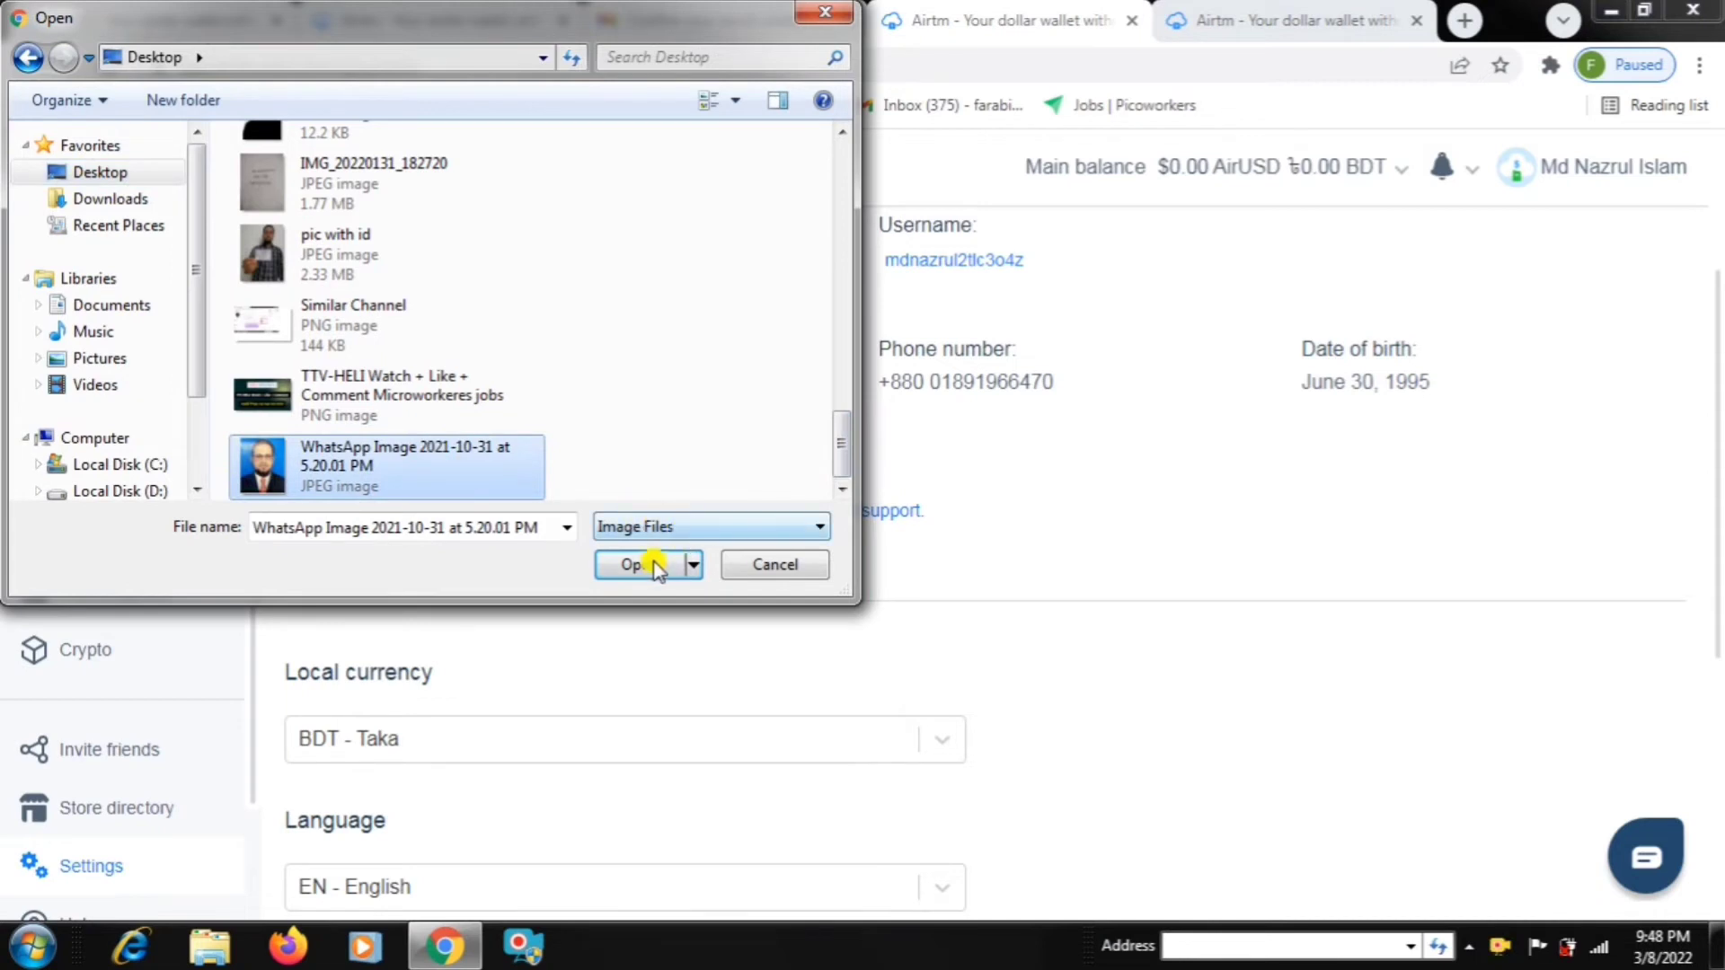
left_click(648, 565)
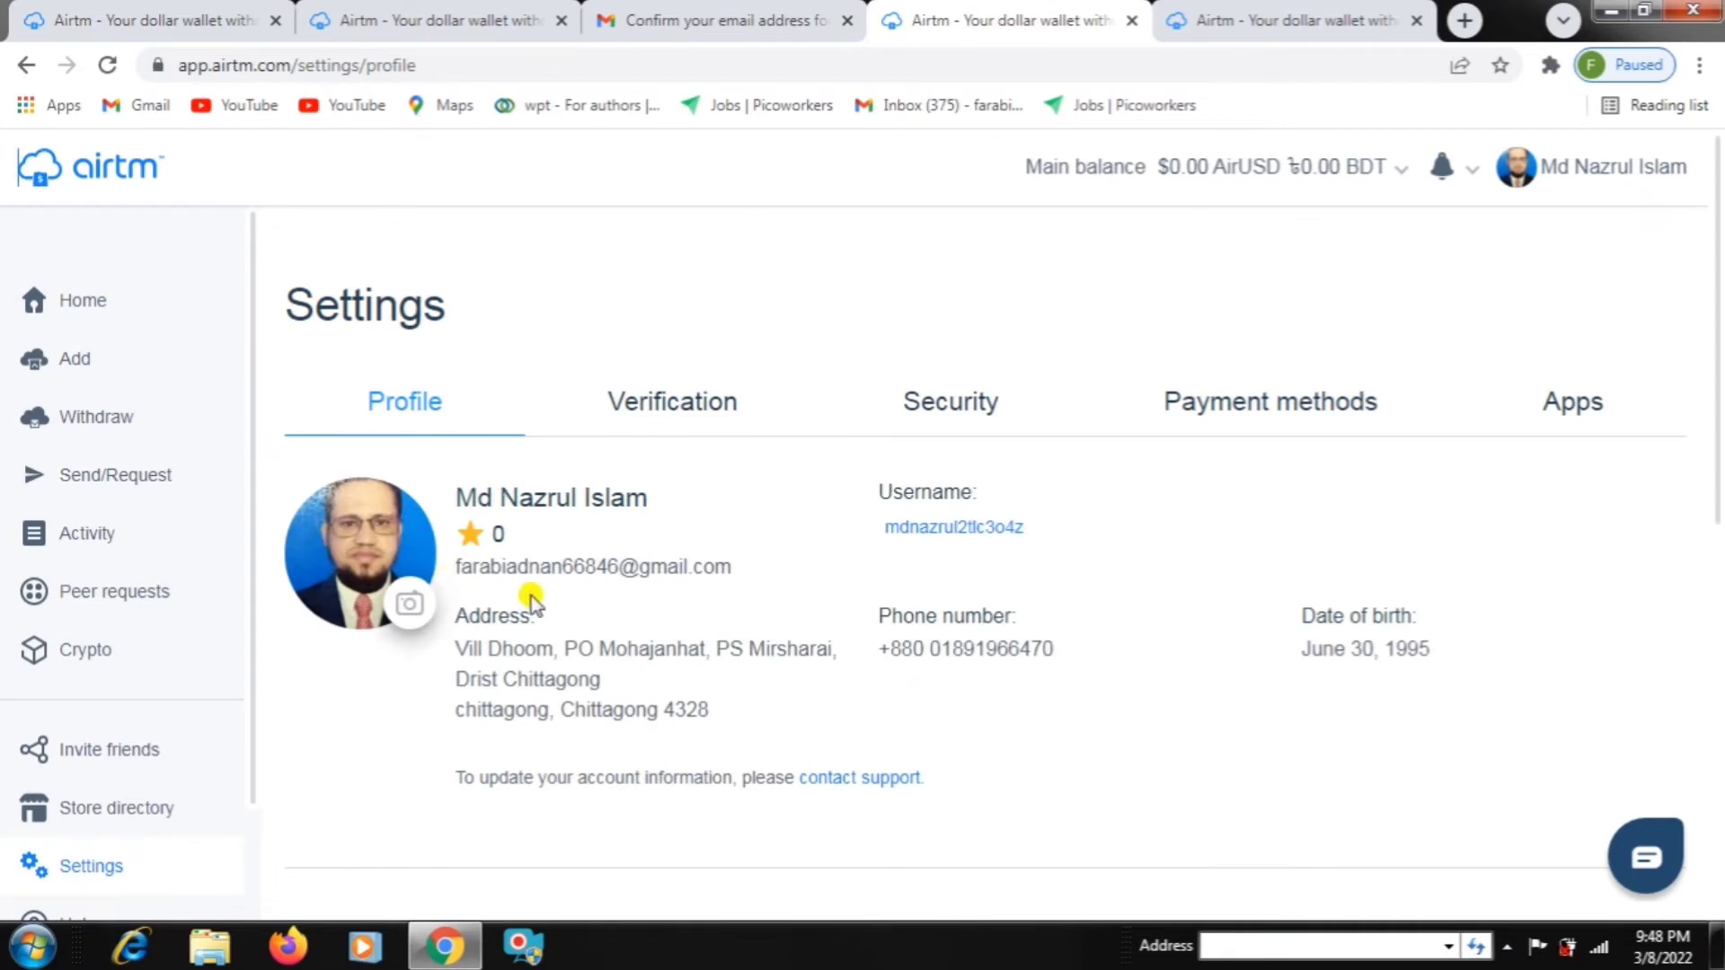
- Search 'usd' in Local currency and select USD - U.S. Dollar
left_click_drag(1716, 445, 1716, 753)
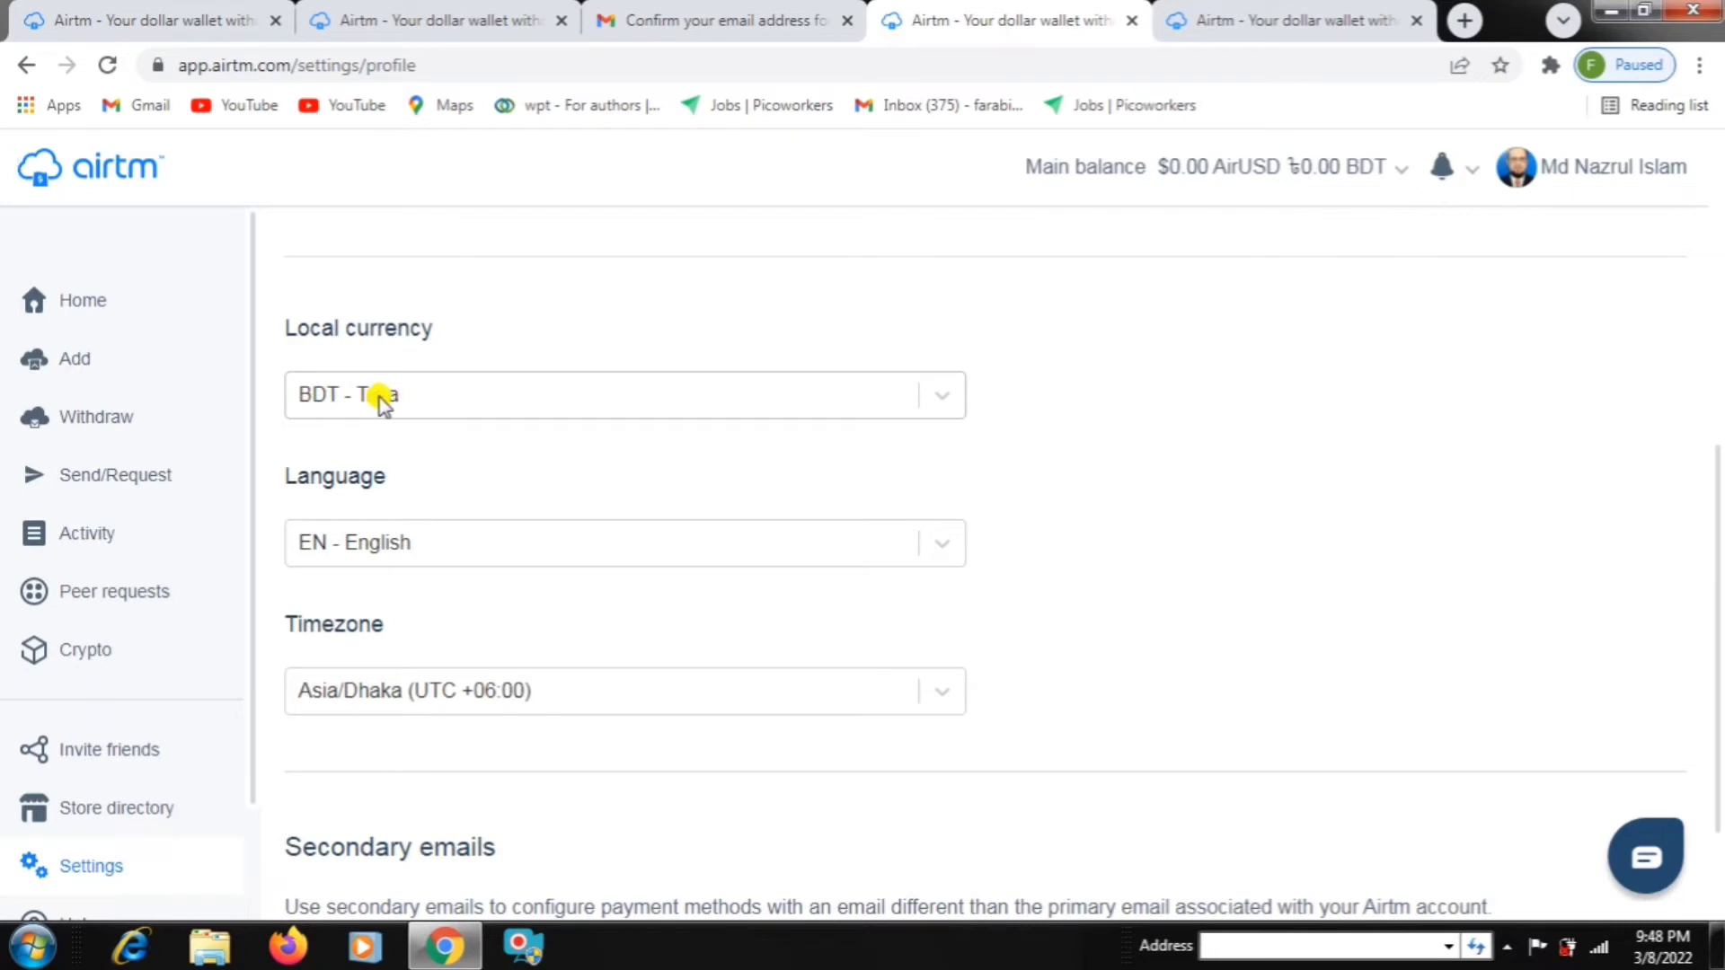
left_click(937, 397)
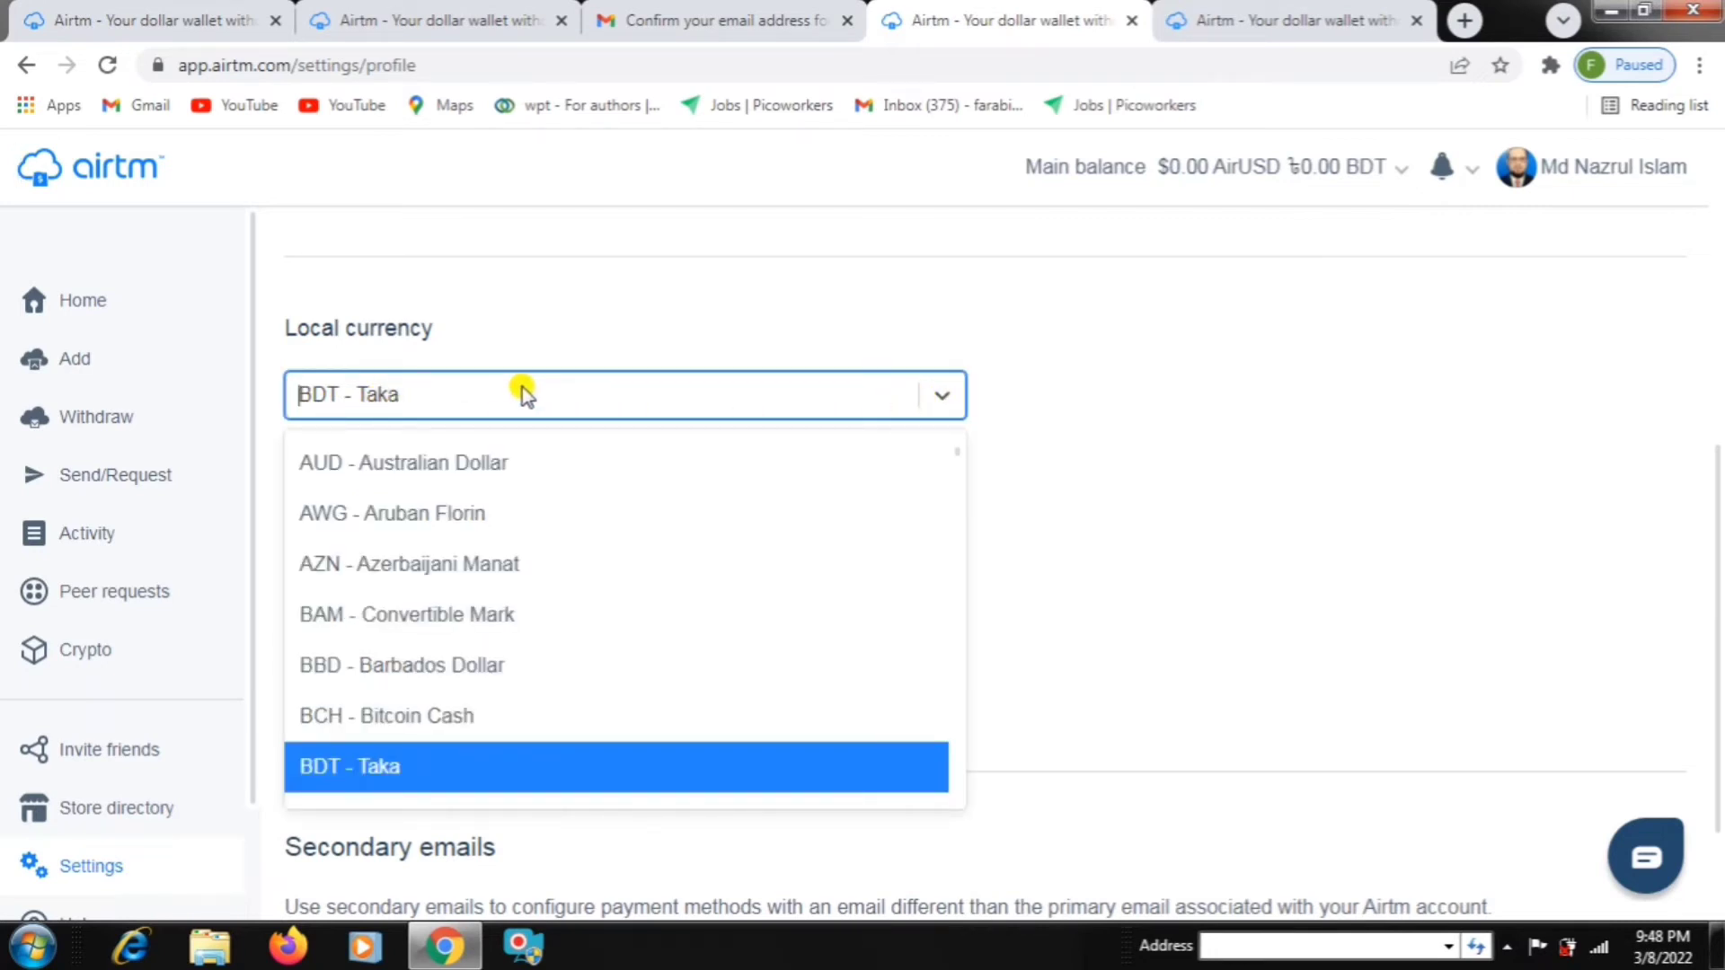
type("u")
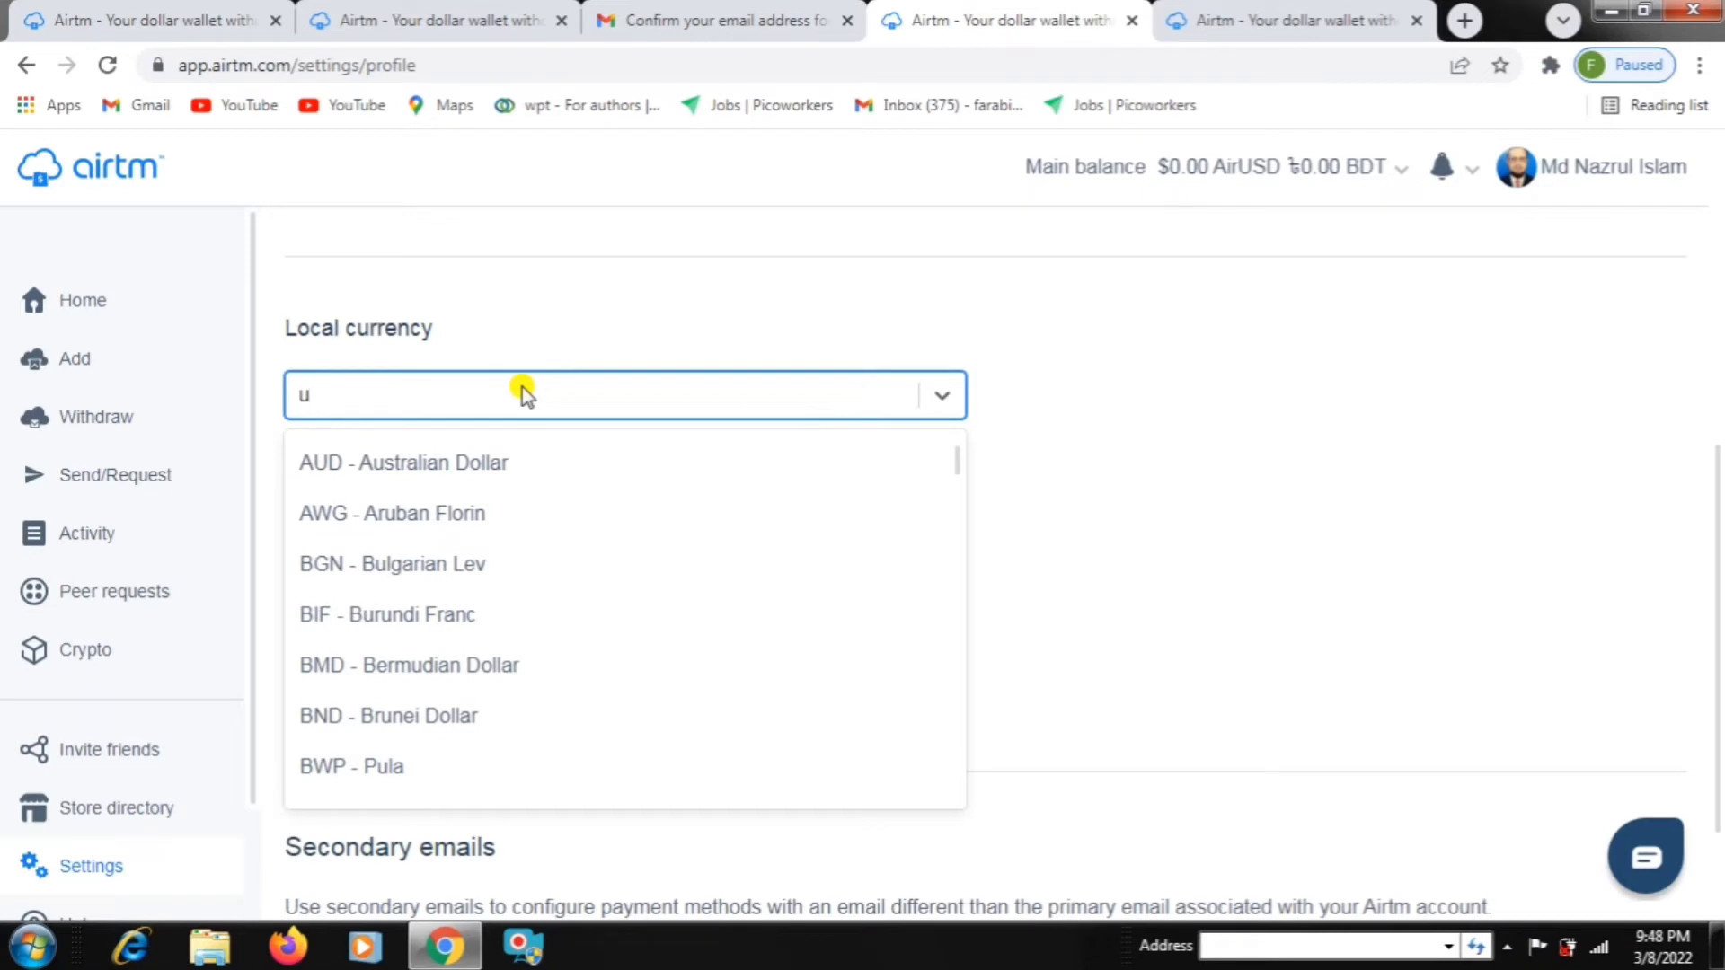
type("sd")
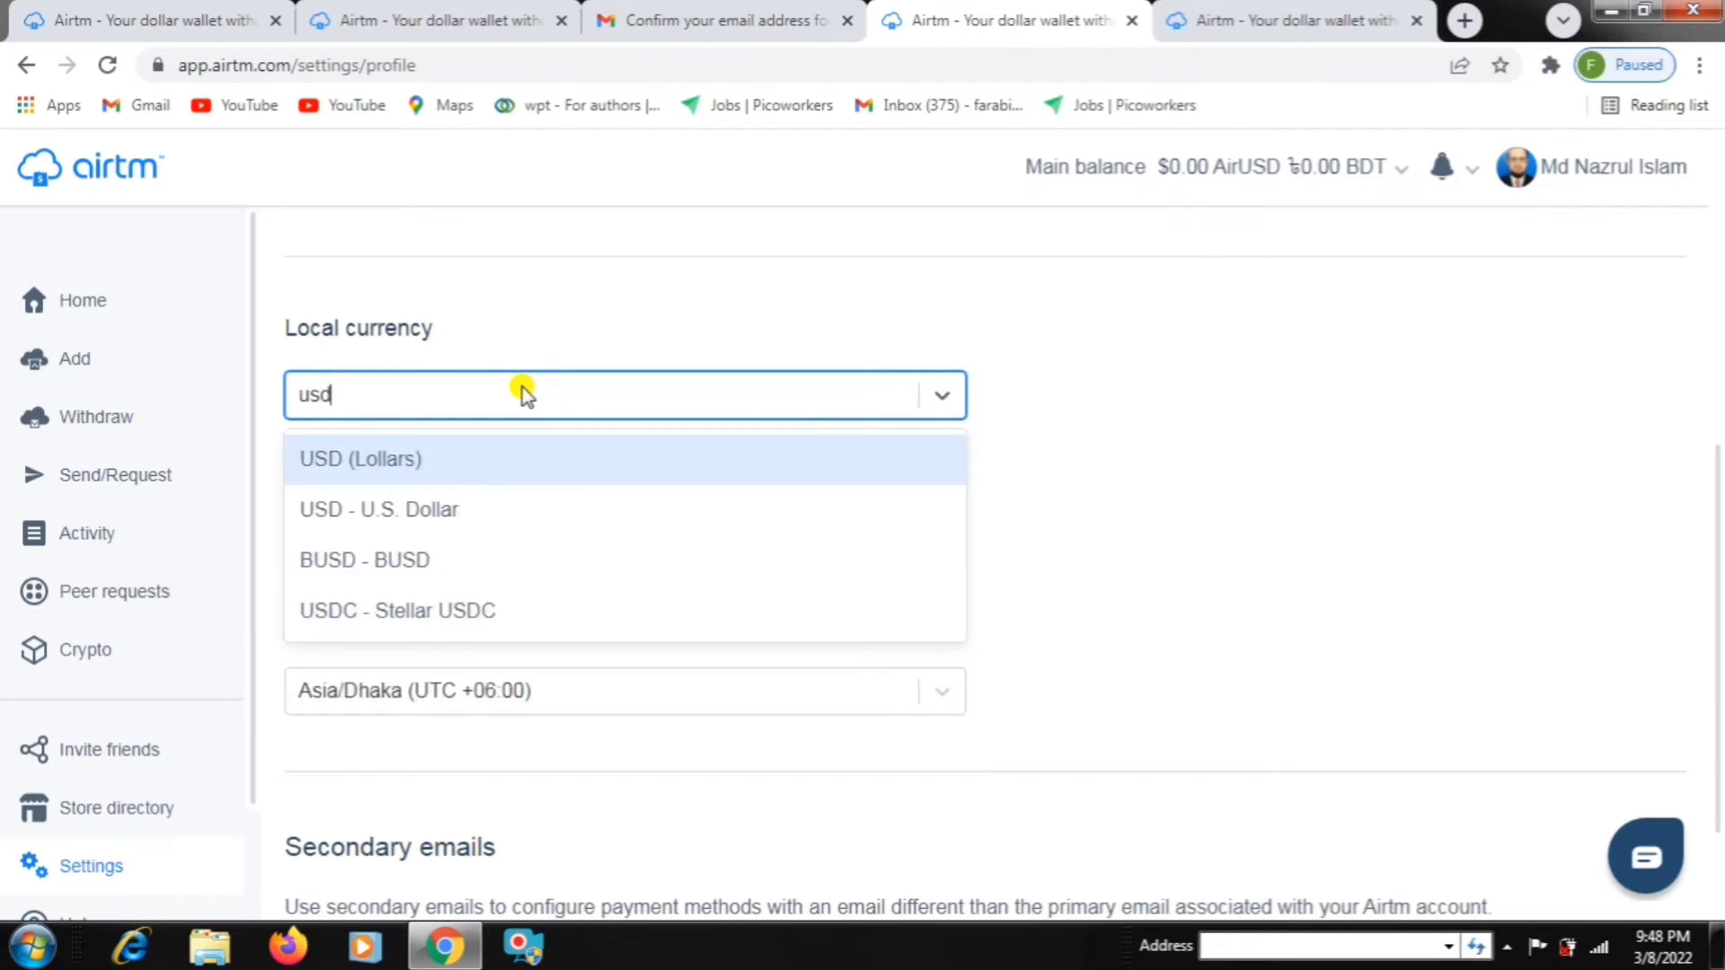
left_click(413, 507)
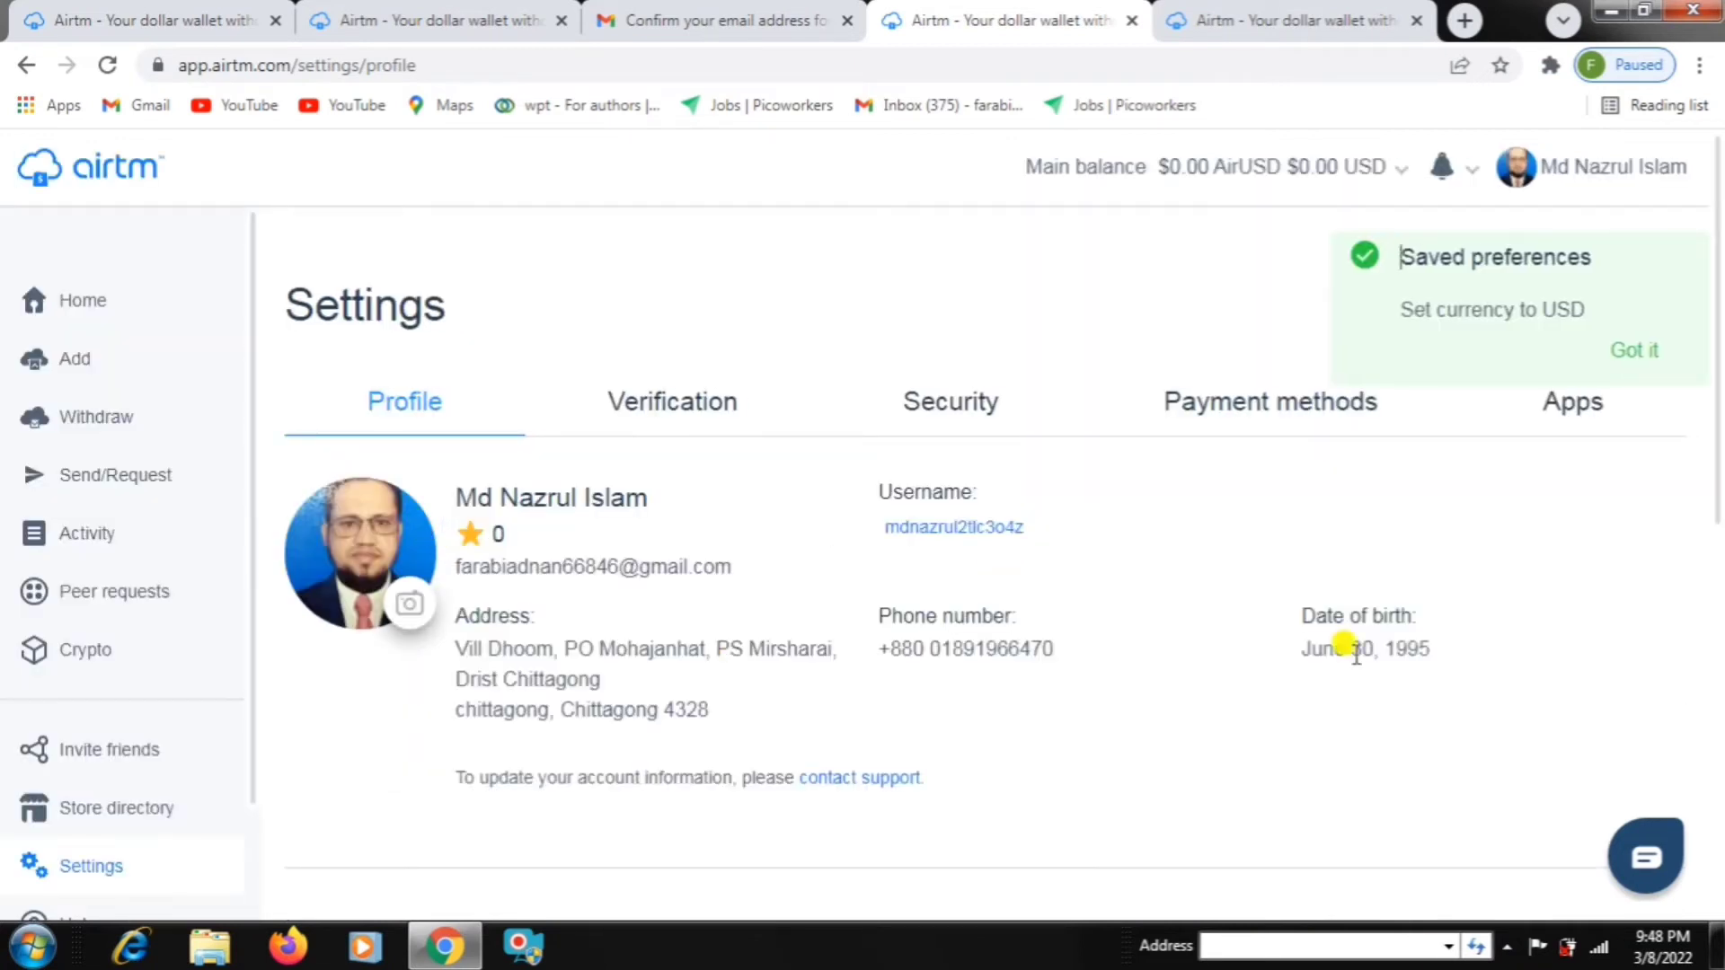
left_click_drag(1718, 418, 1673, 779)
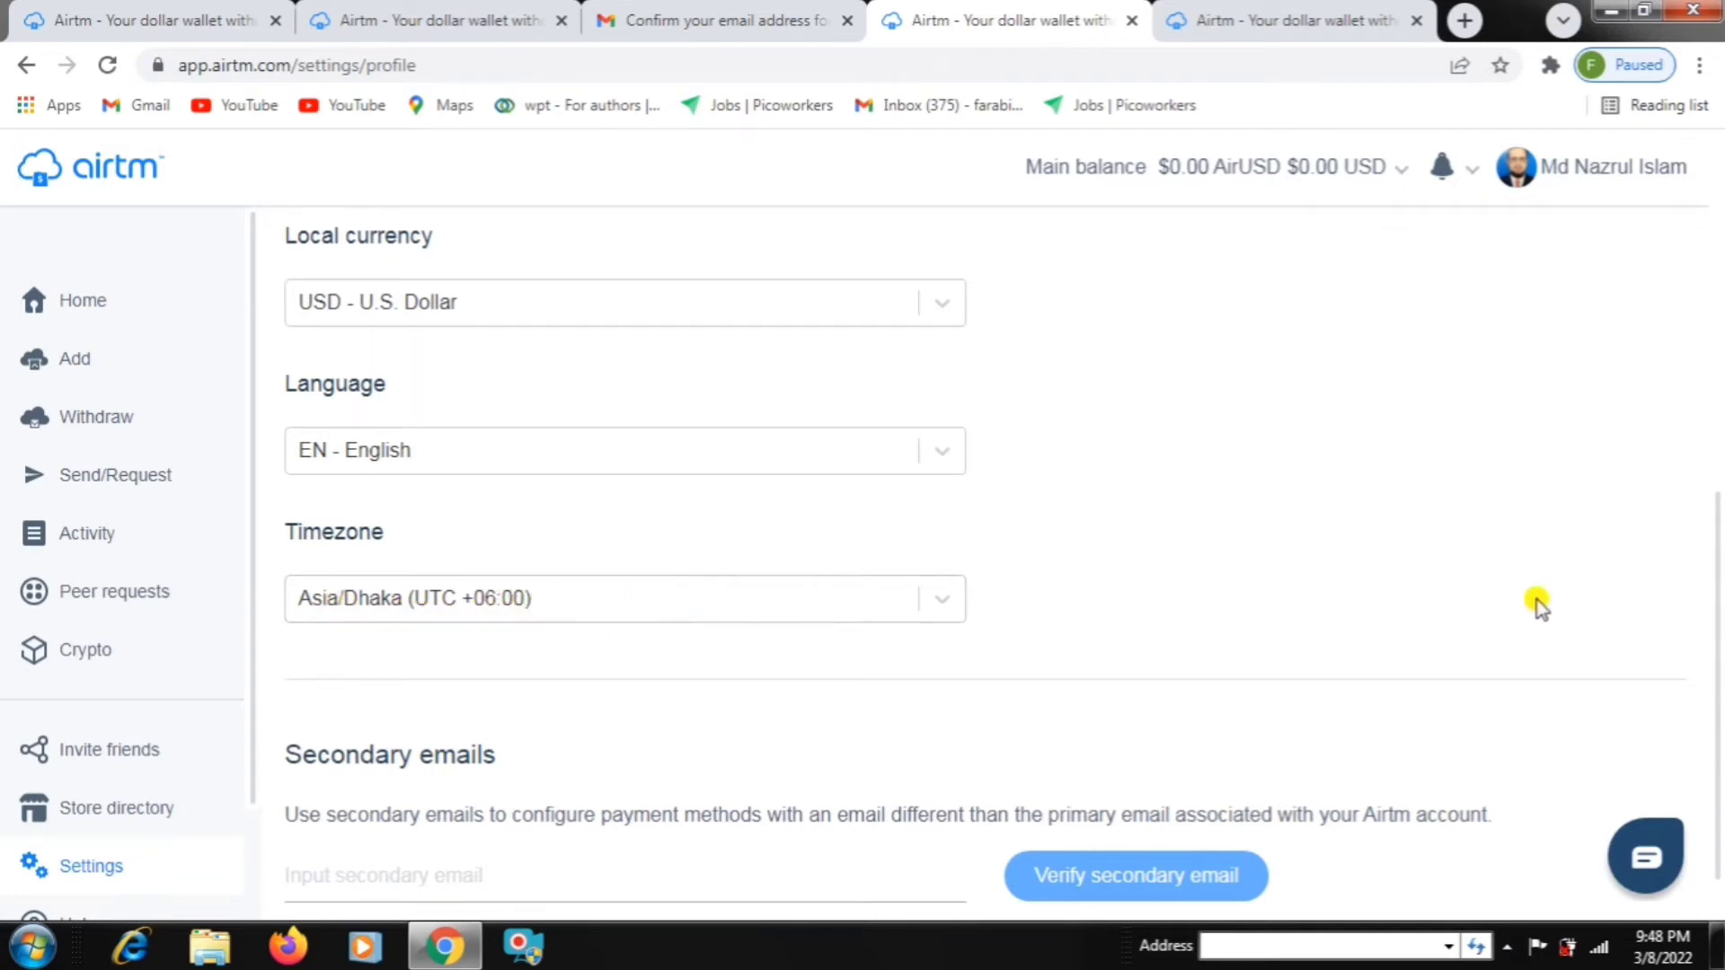
- Enter a secondary email address under Secondary emails and send it for verification
left_click_drag(1713, 610, 1711, 666)
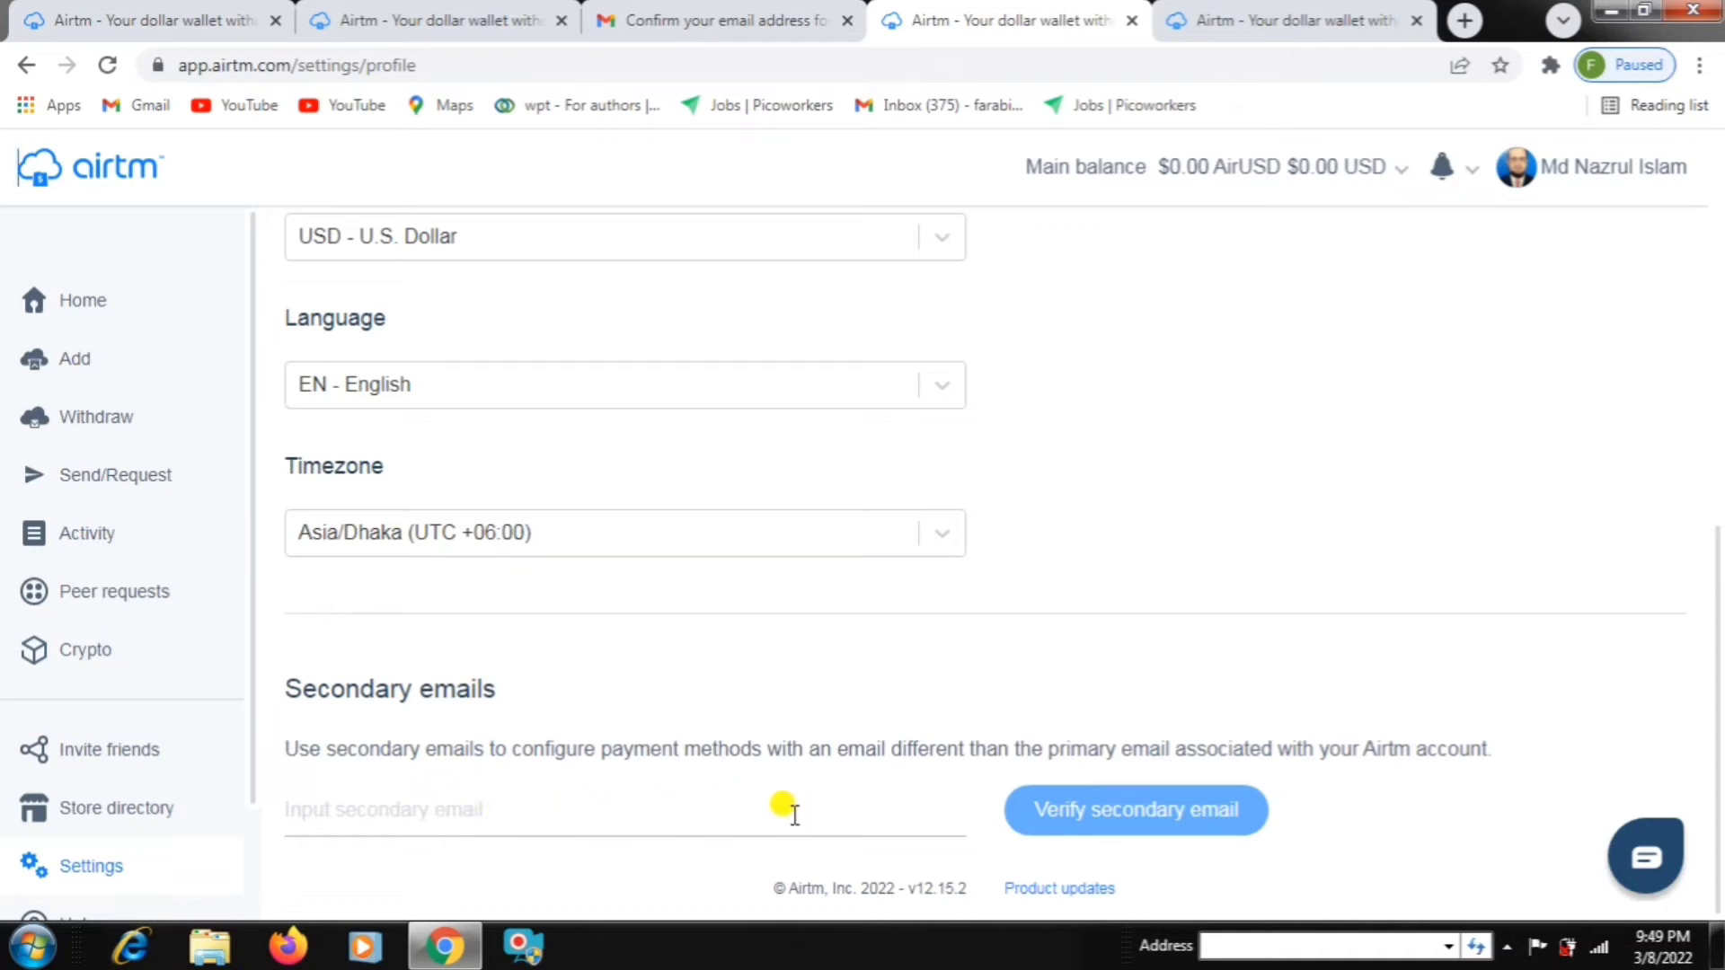
left_click(516, 806)
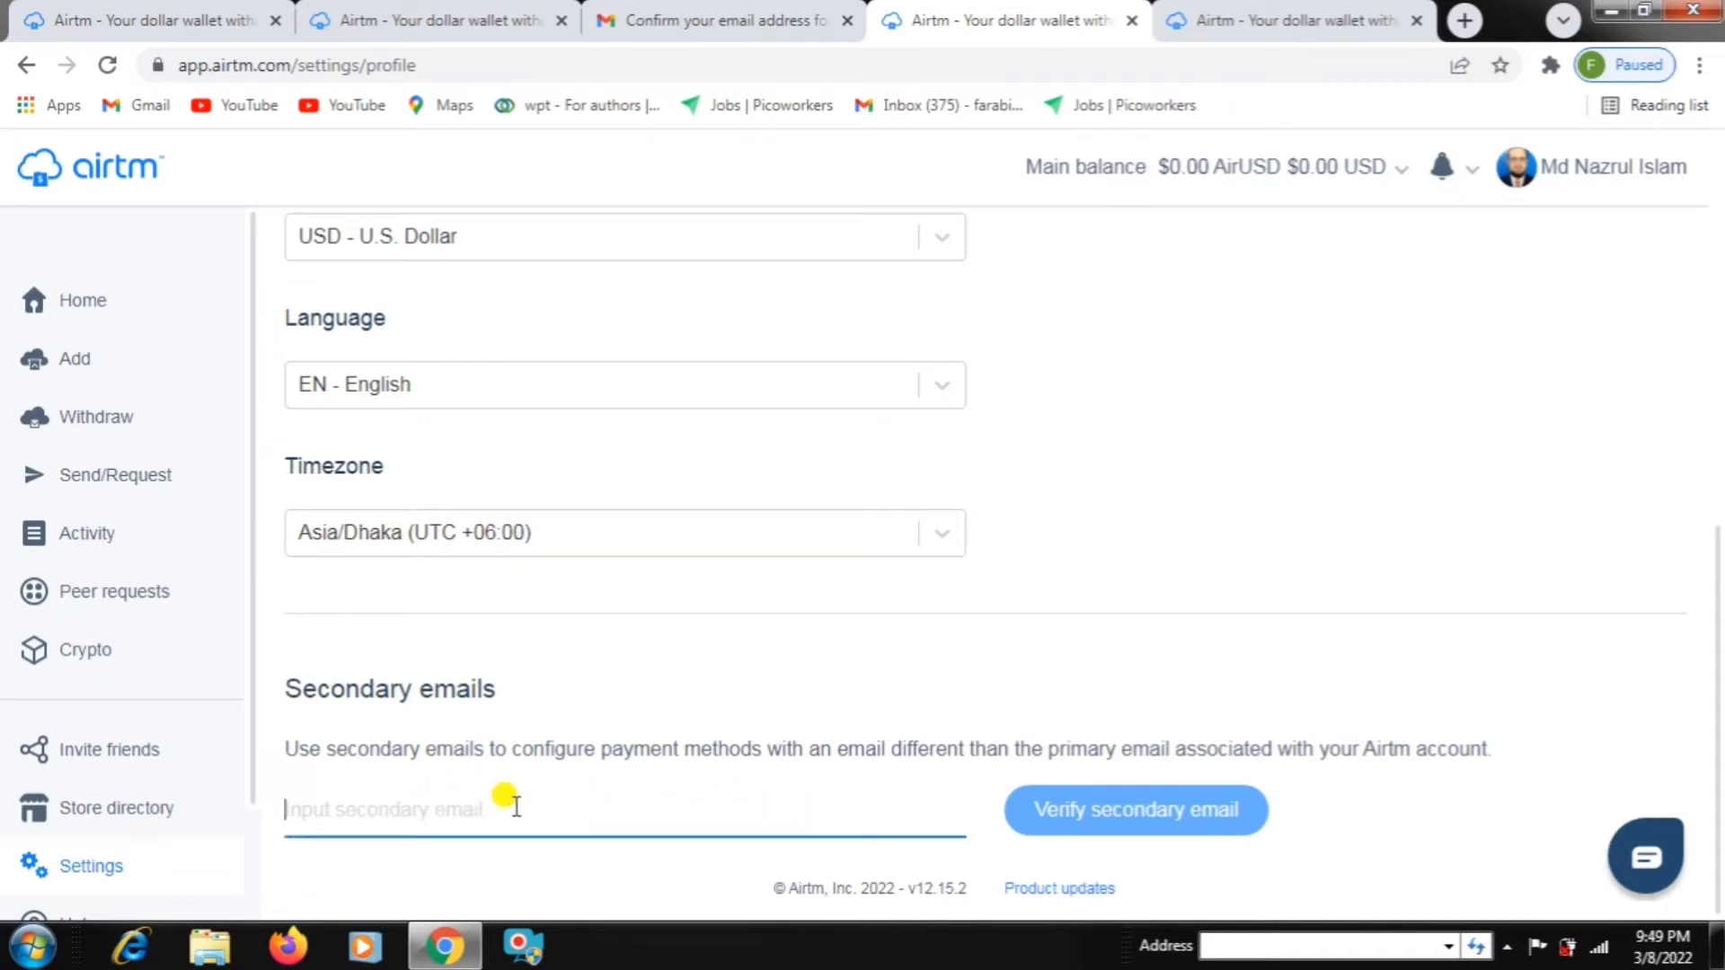
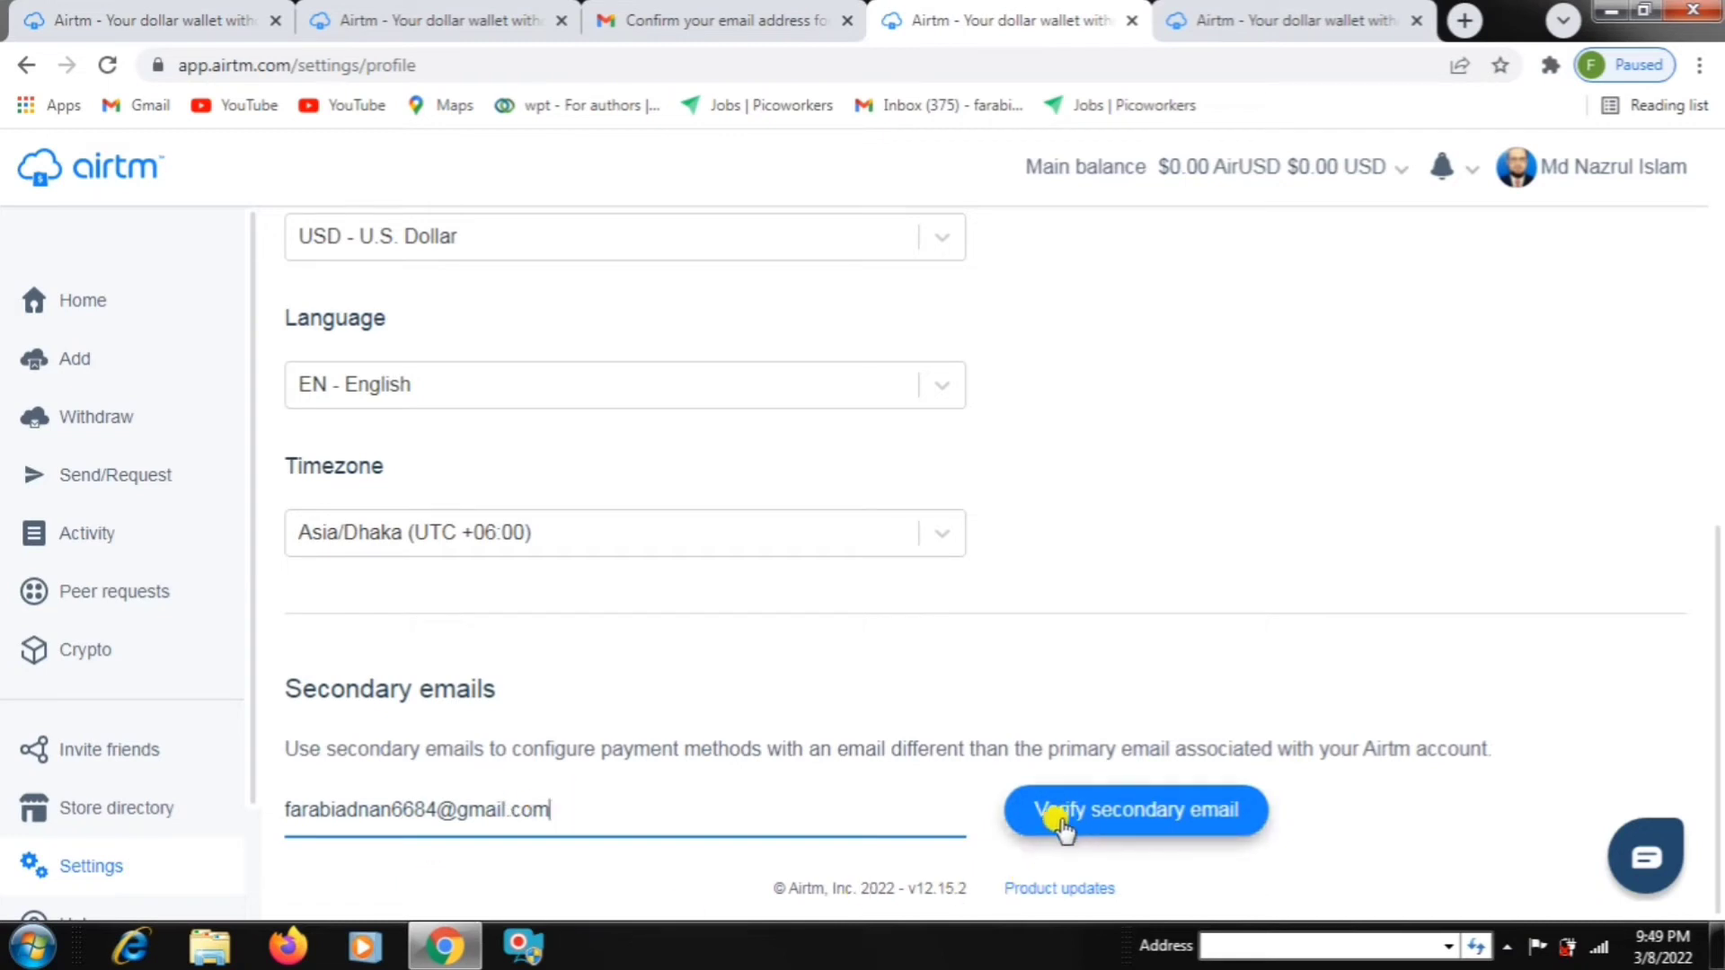
left_click(1152, 818)
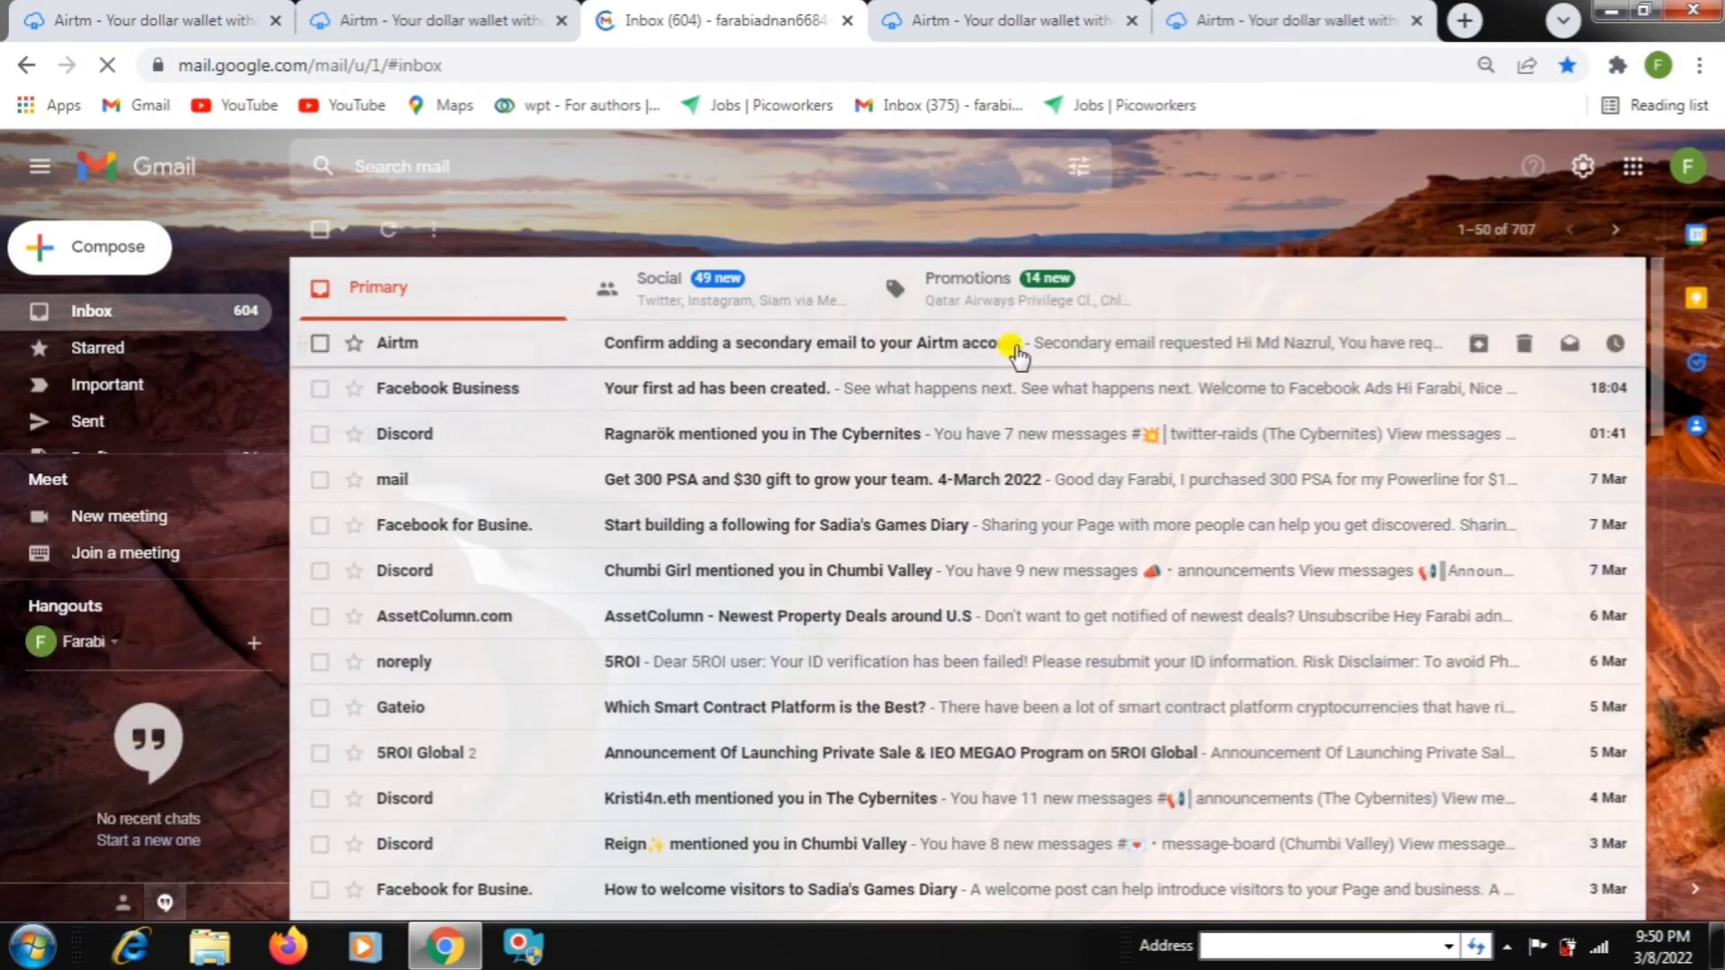
- Open the 'Confirm adding a secondary email' message and use its Verify secondary email button
left_click(870, 346)
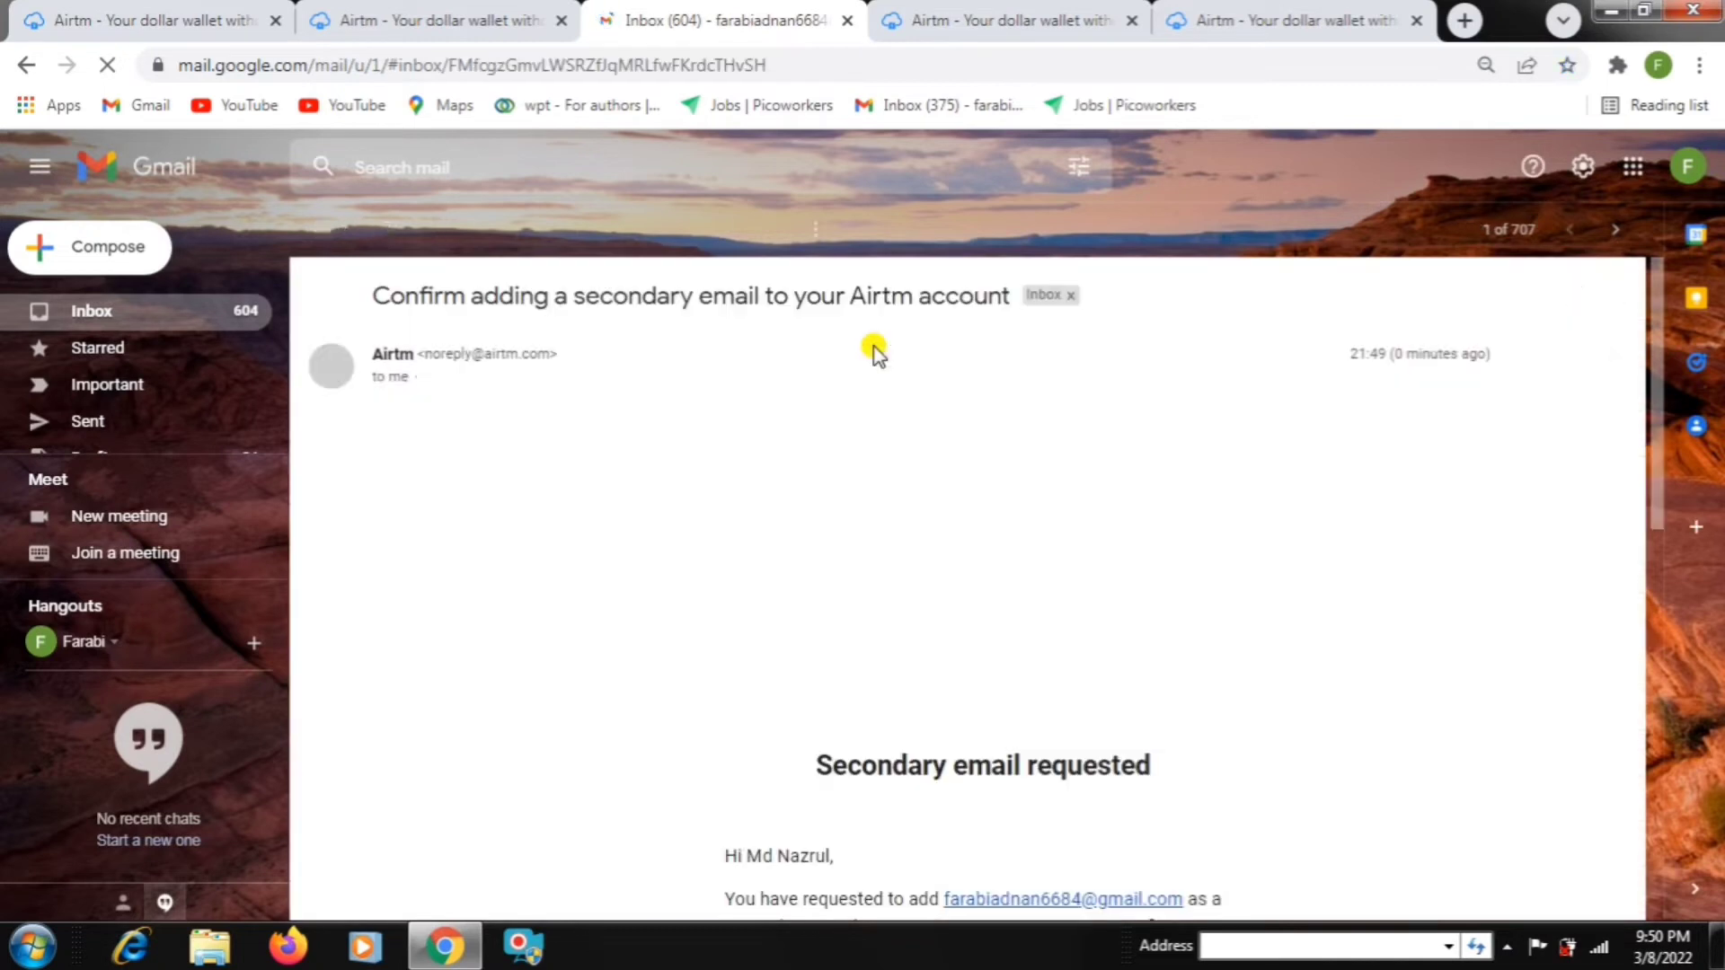
left_click_drag(1658, 490, 1657, 710)
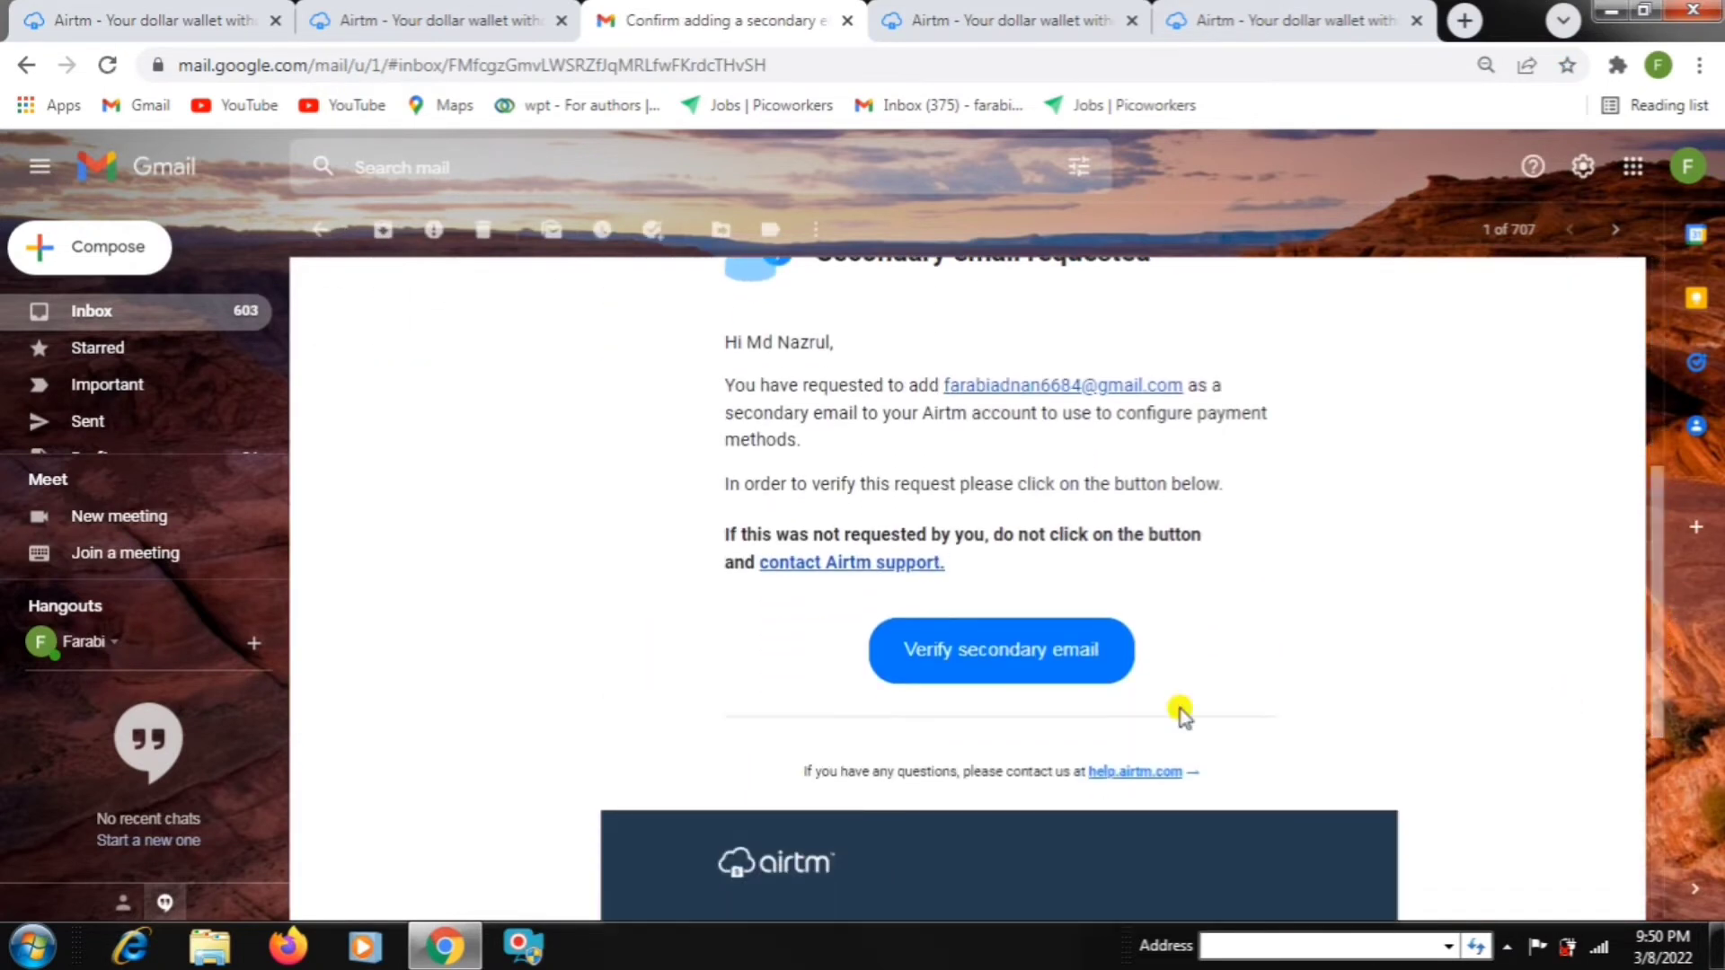
left_click(1002, 654)
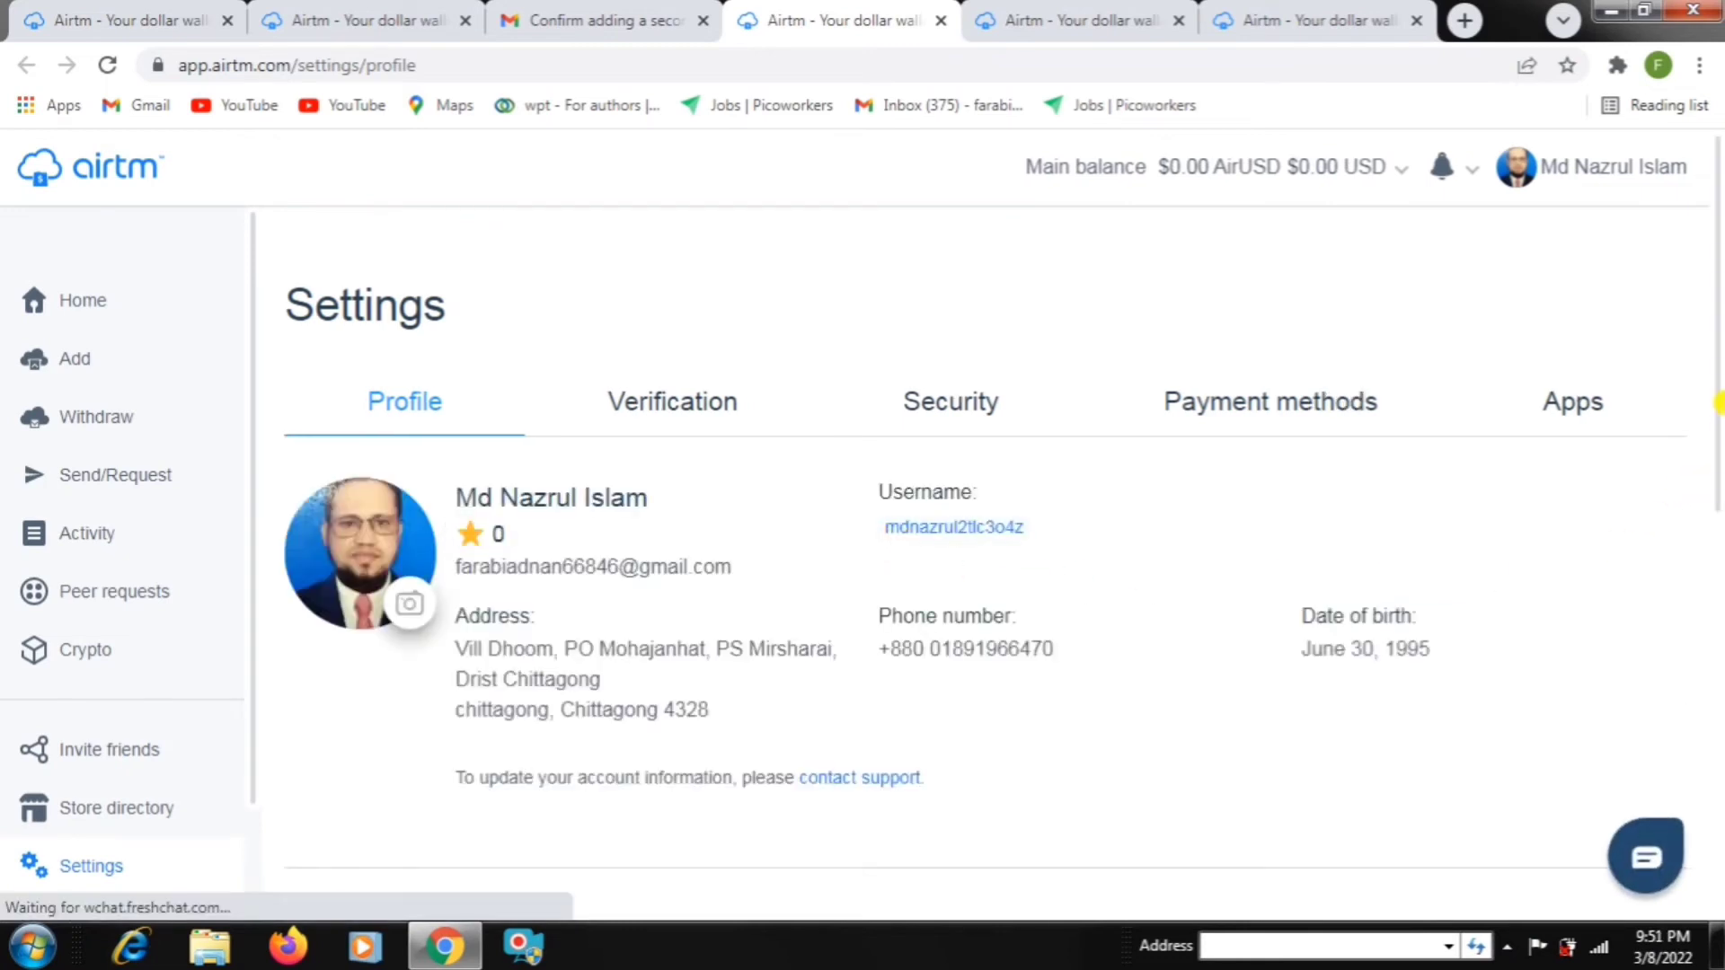
- Check the unverified status on the Verification tab and choose Verify documents now
left_click_drag(1718, 402, 1683, 408)
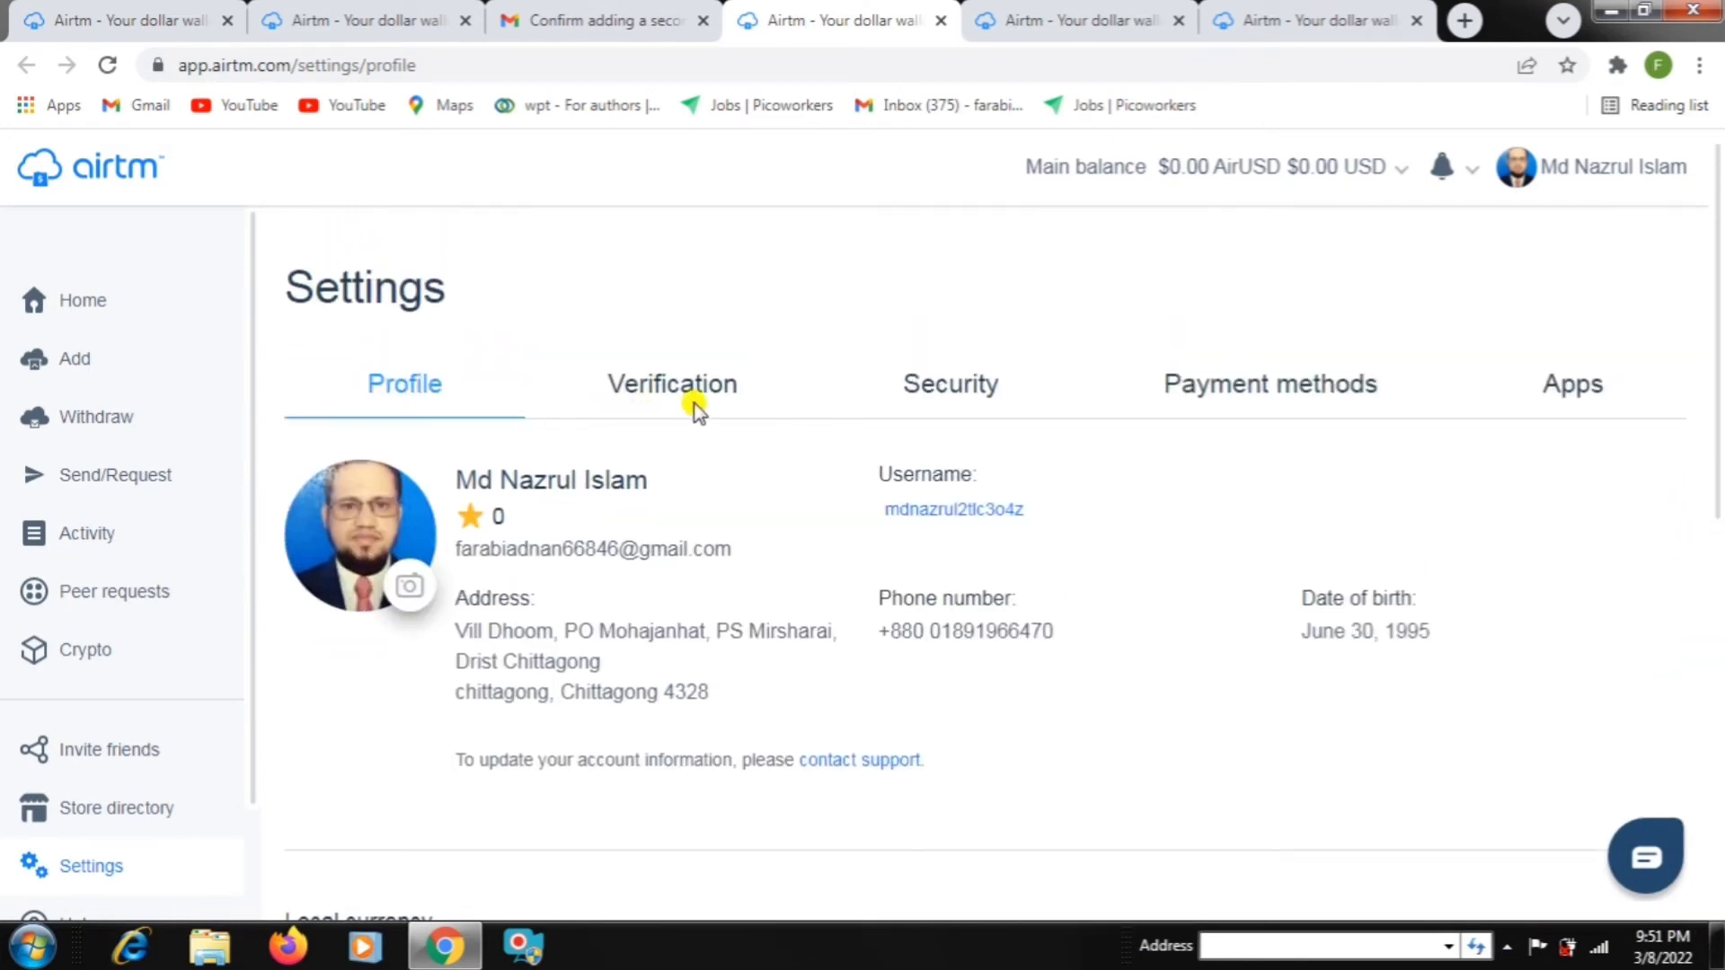
left_click(665, 388)
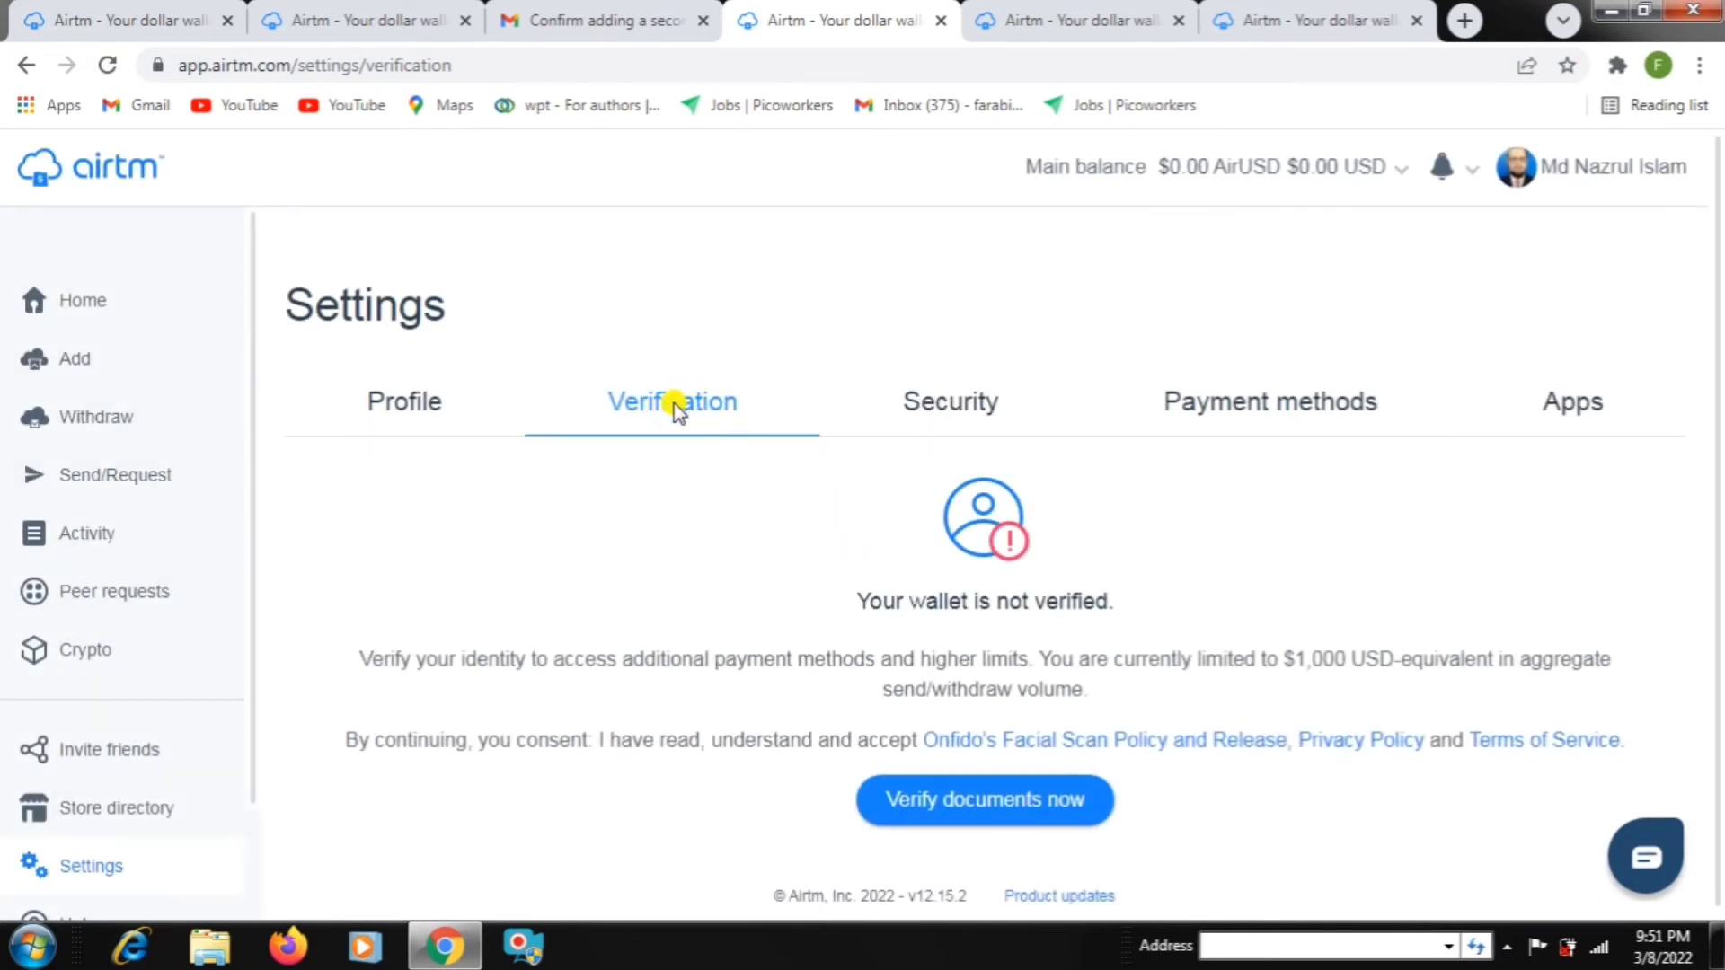
left_click_drag(851, 603, 1136, 608)
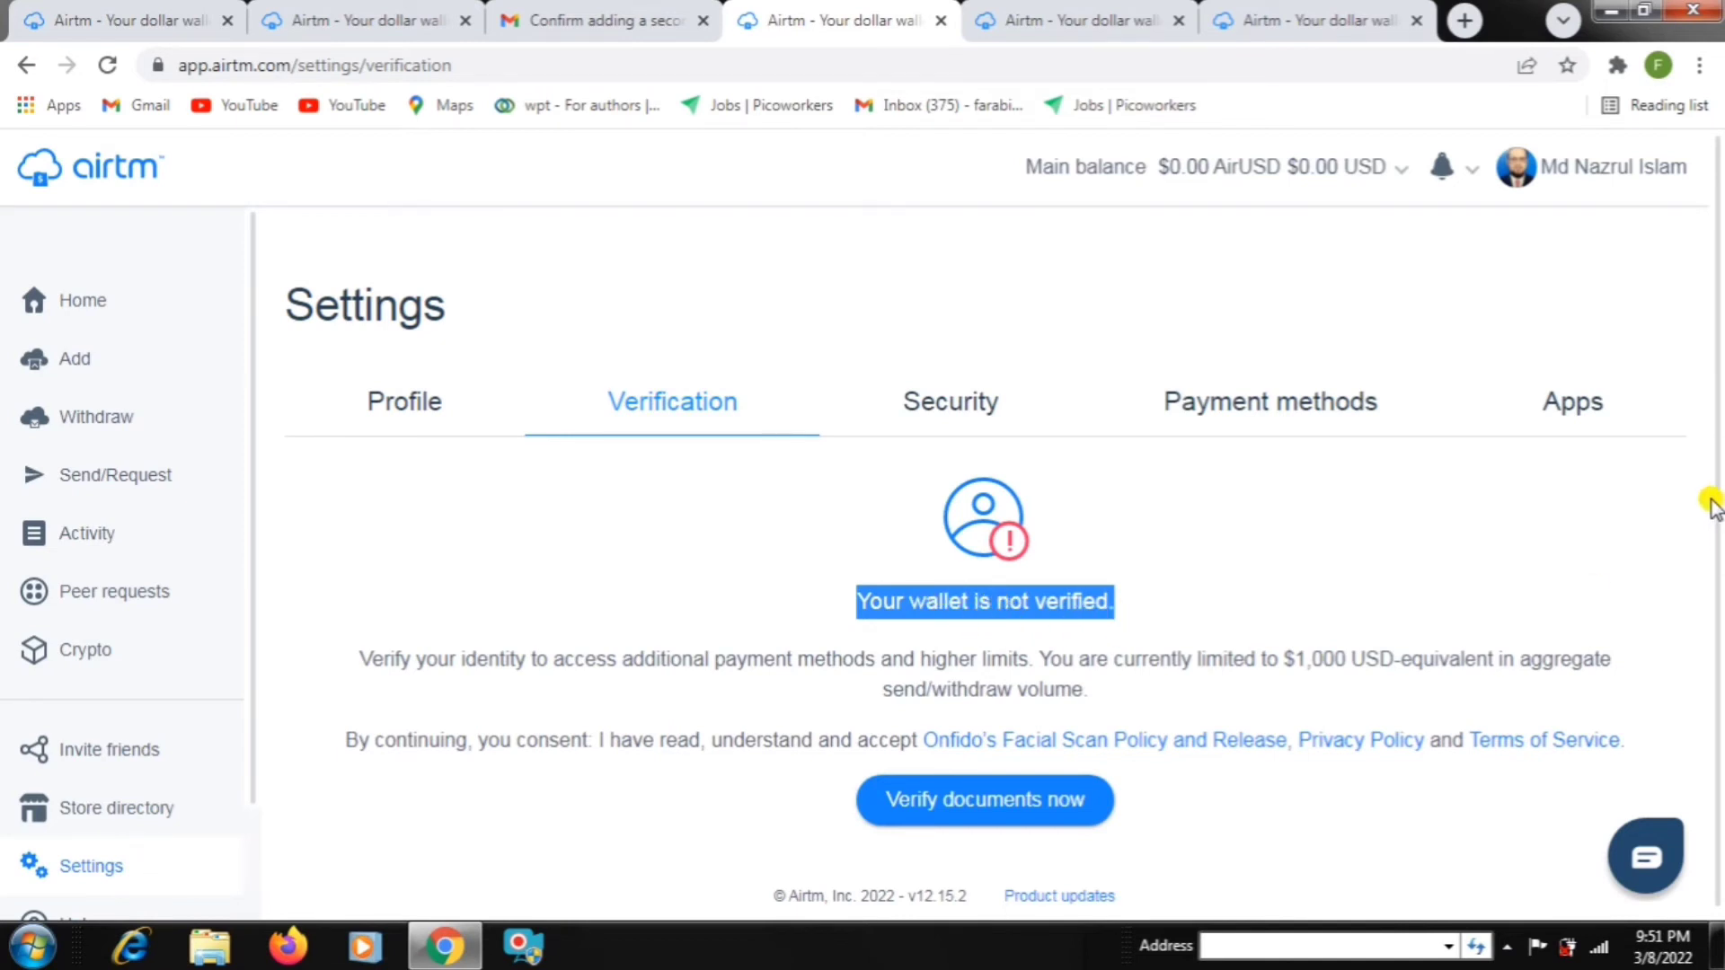
scroll(1716, 498, "down", 1)
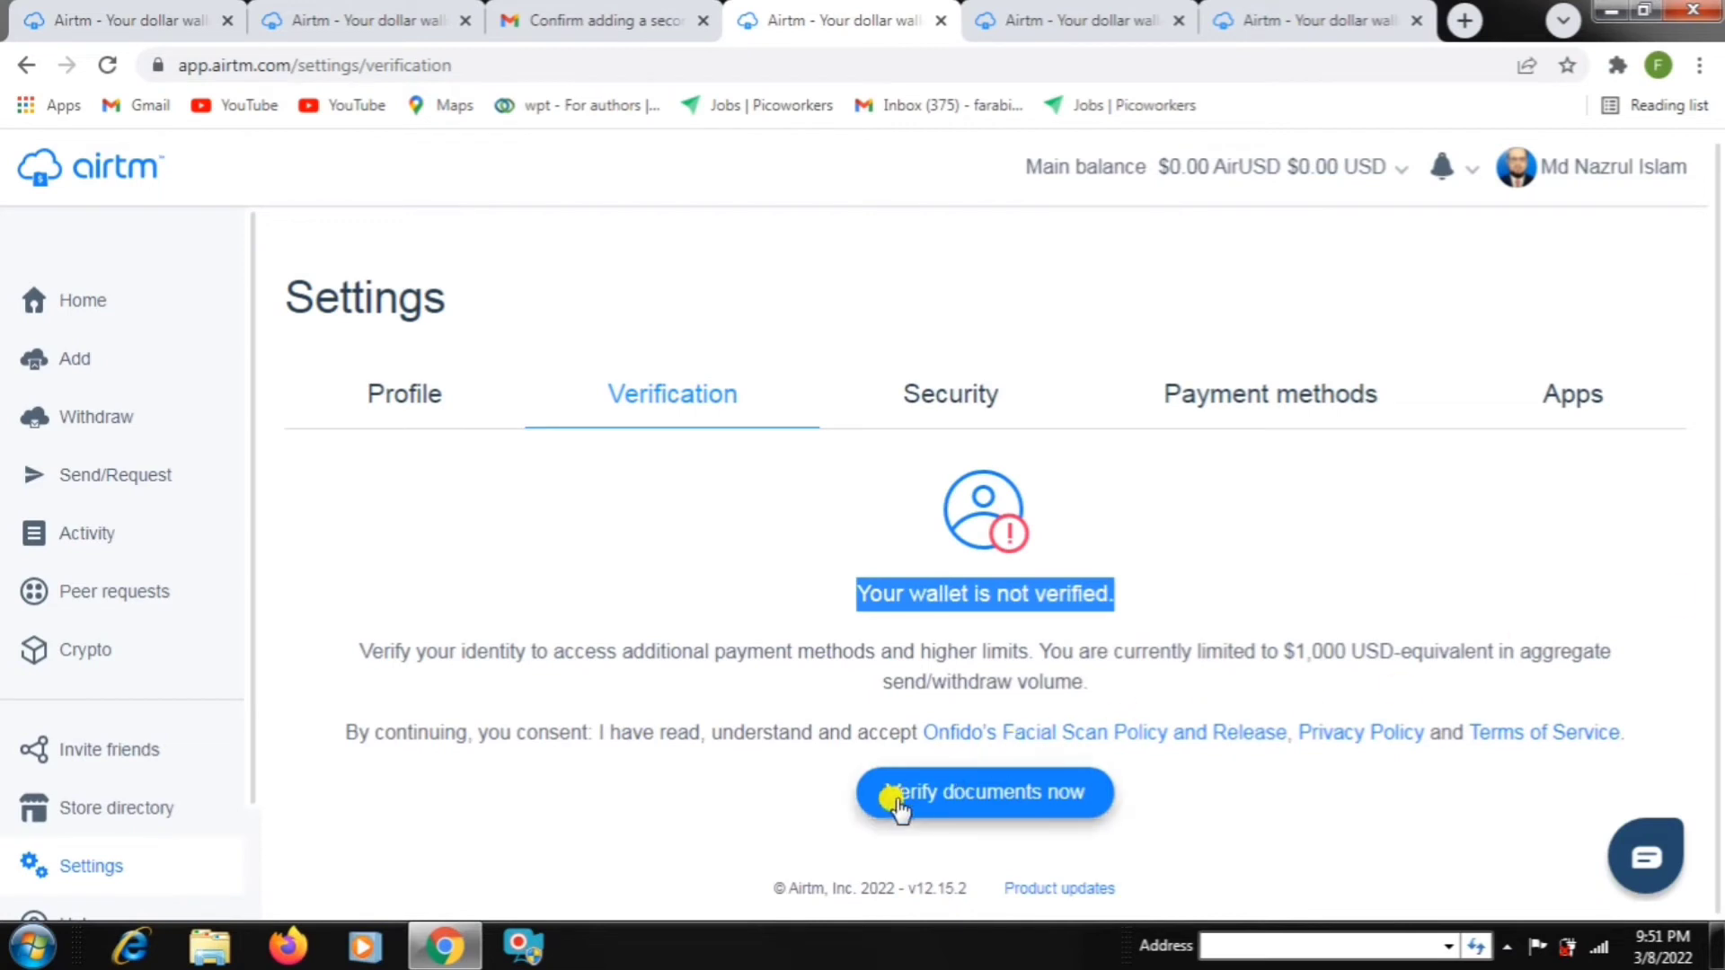
left_click(990, 796)
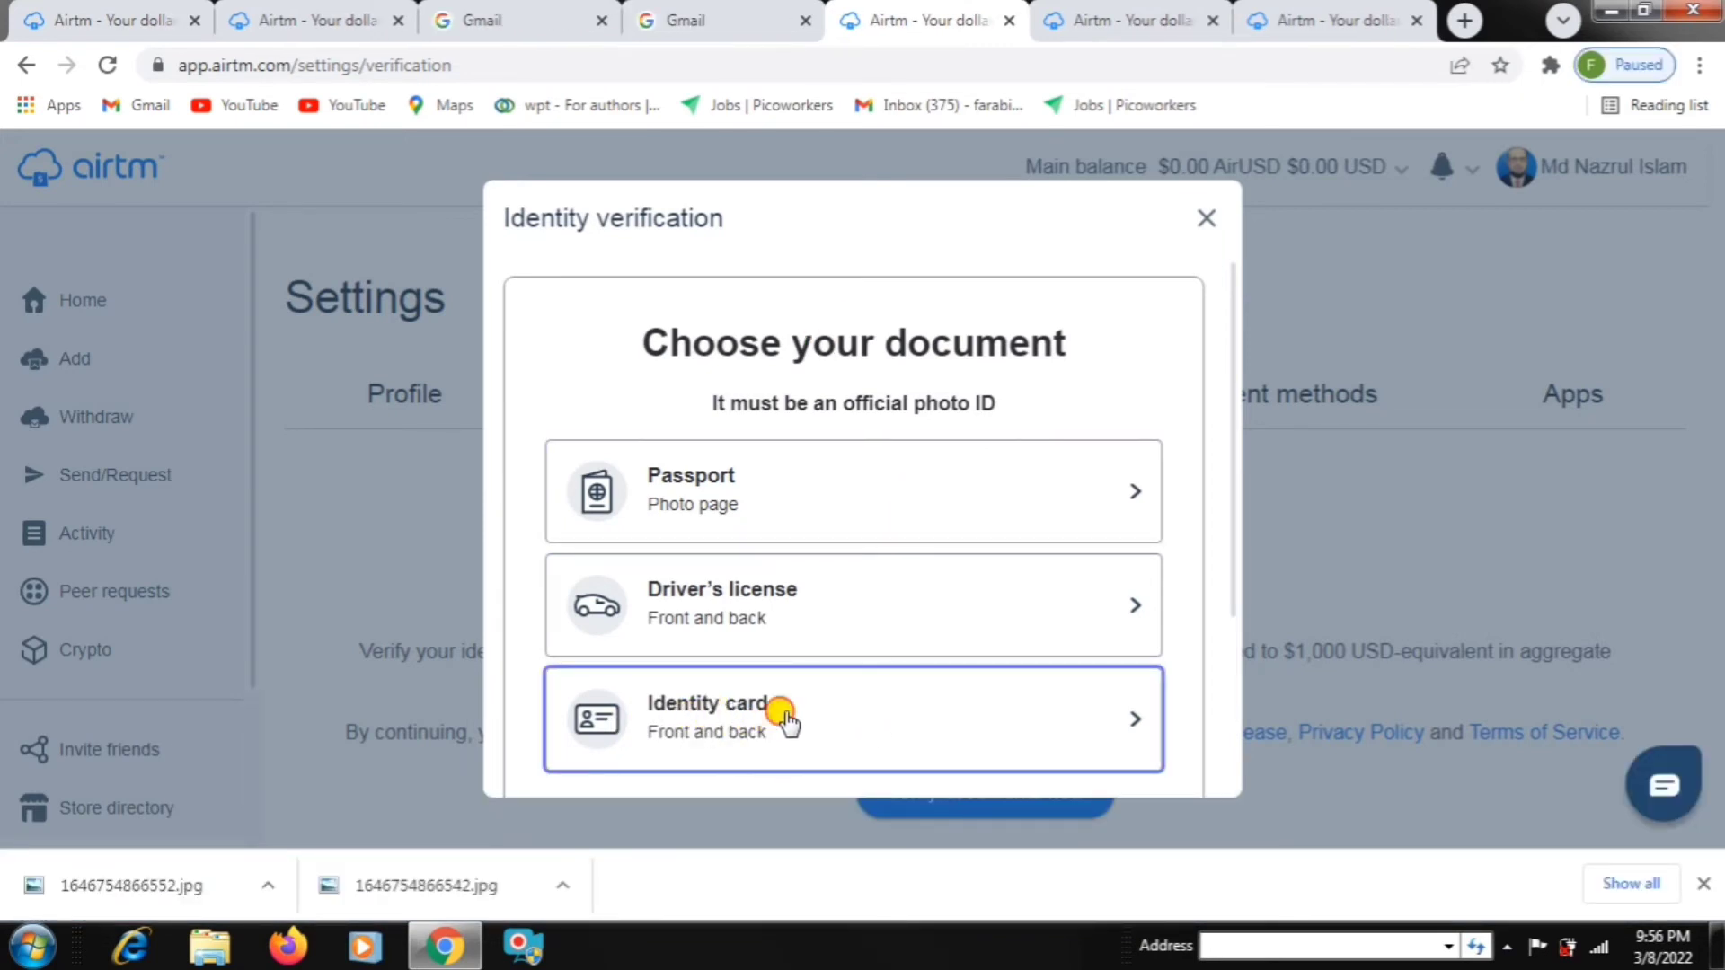
- Choose Identity card as the document type, with Bangladesh as the issuing country
left_click(783, 716)
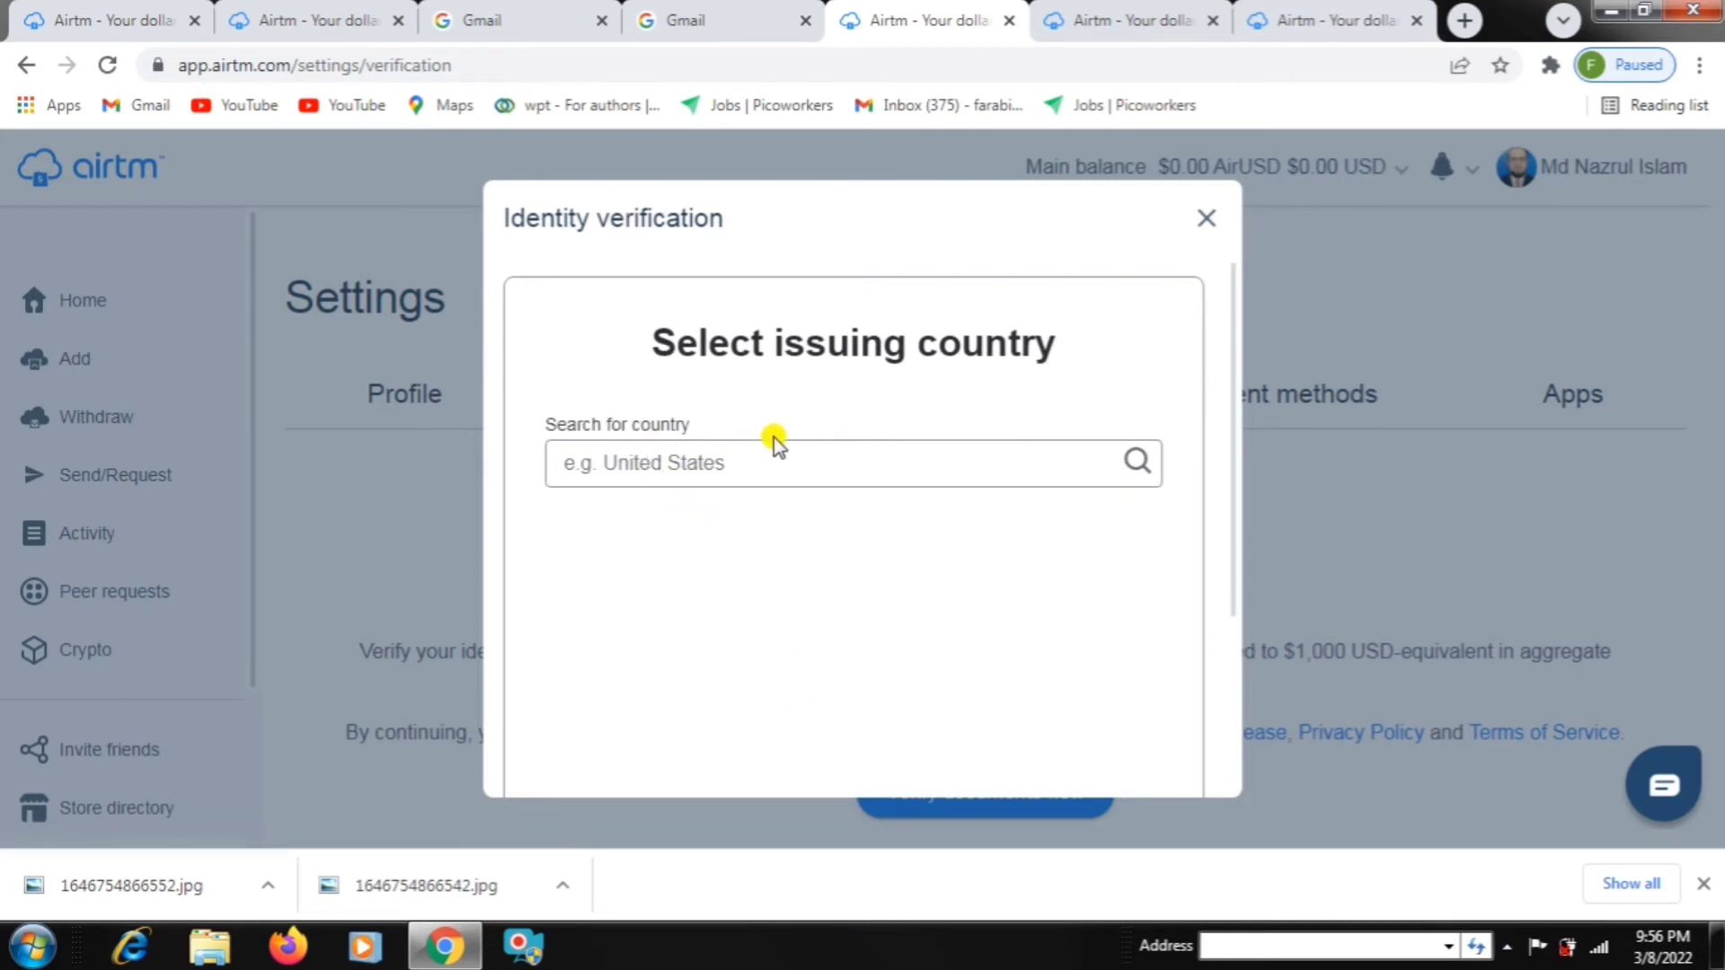
scroll(1240, 557, "down", 1)
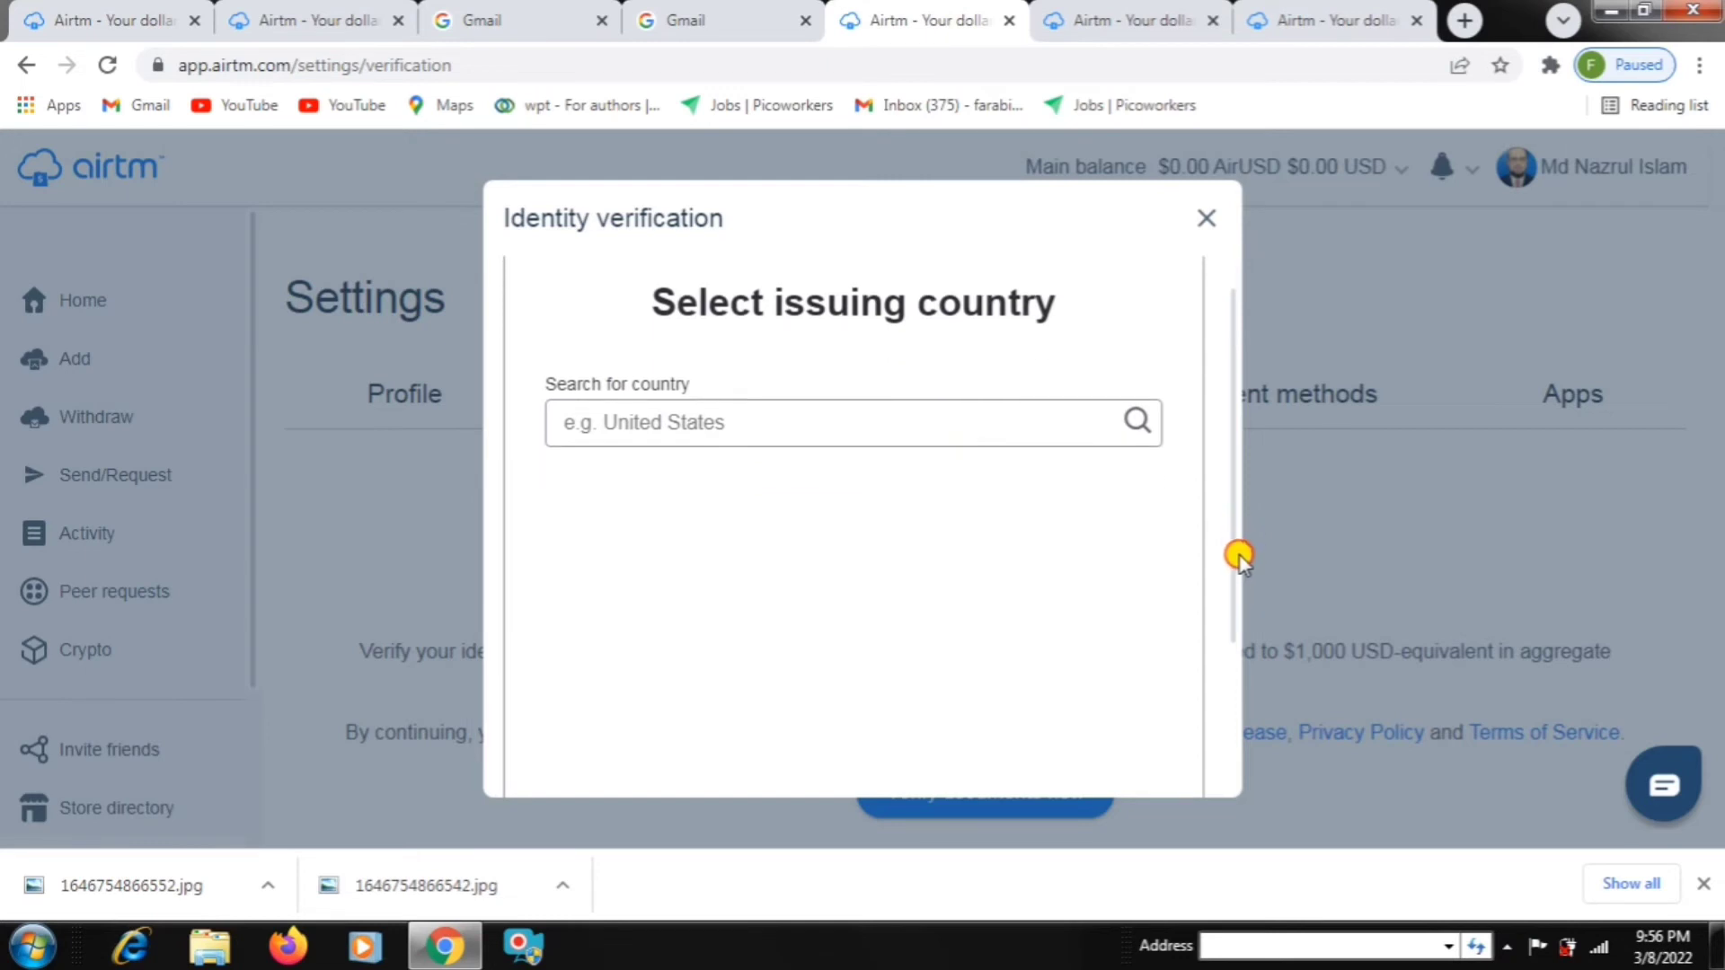
scroll(1238, 557, "down", 2)
scroll(1213, 593, "up", 1)
left_click(826, 359)
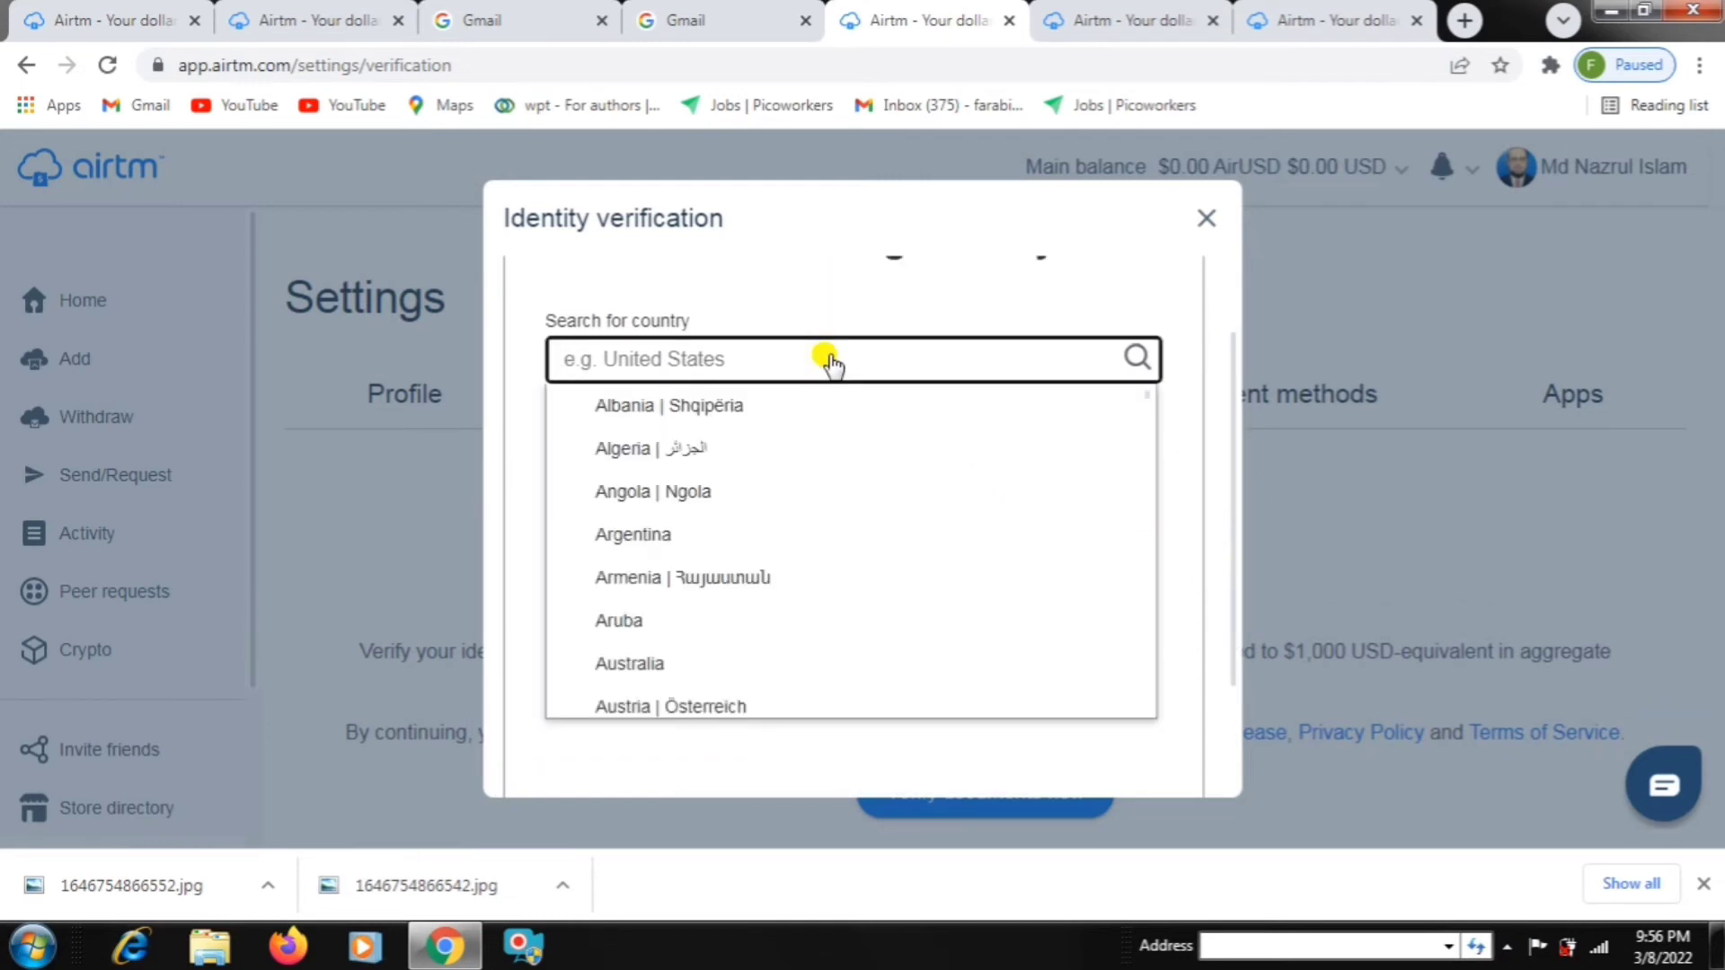
type("ban")
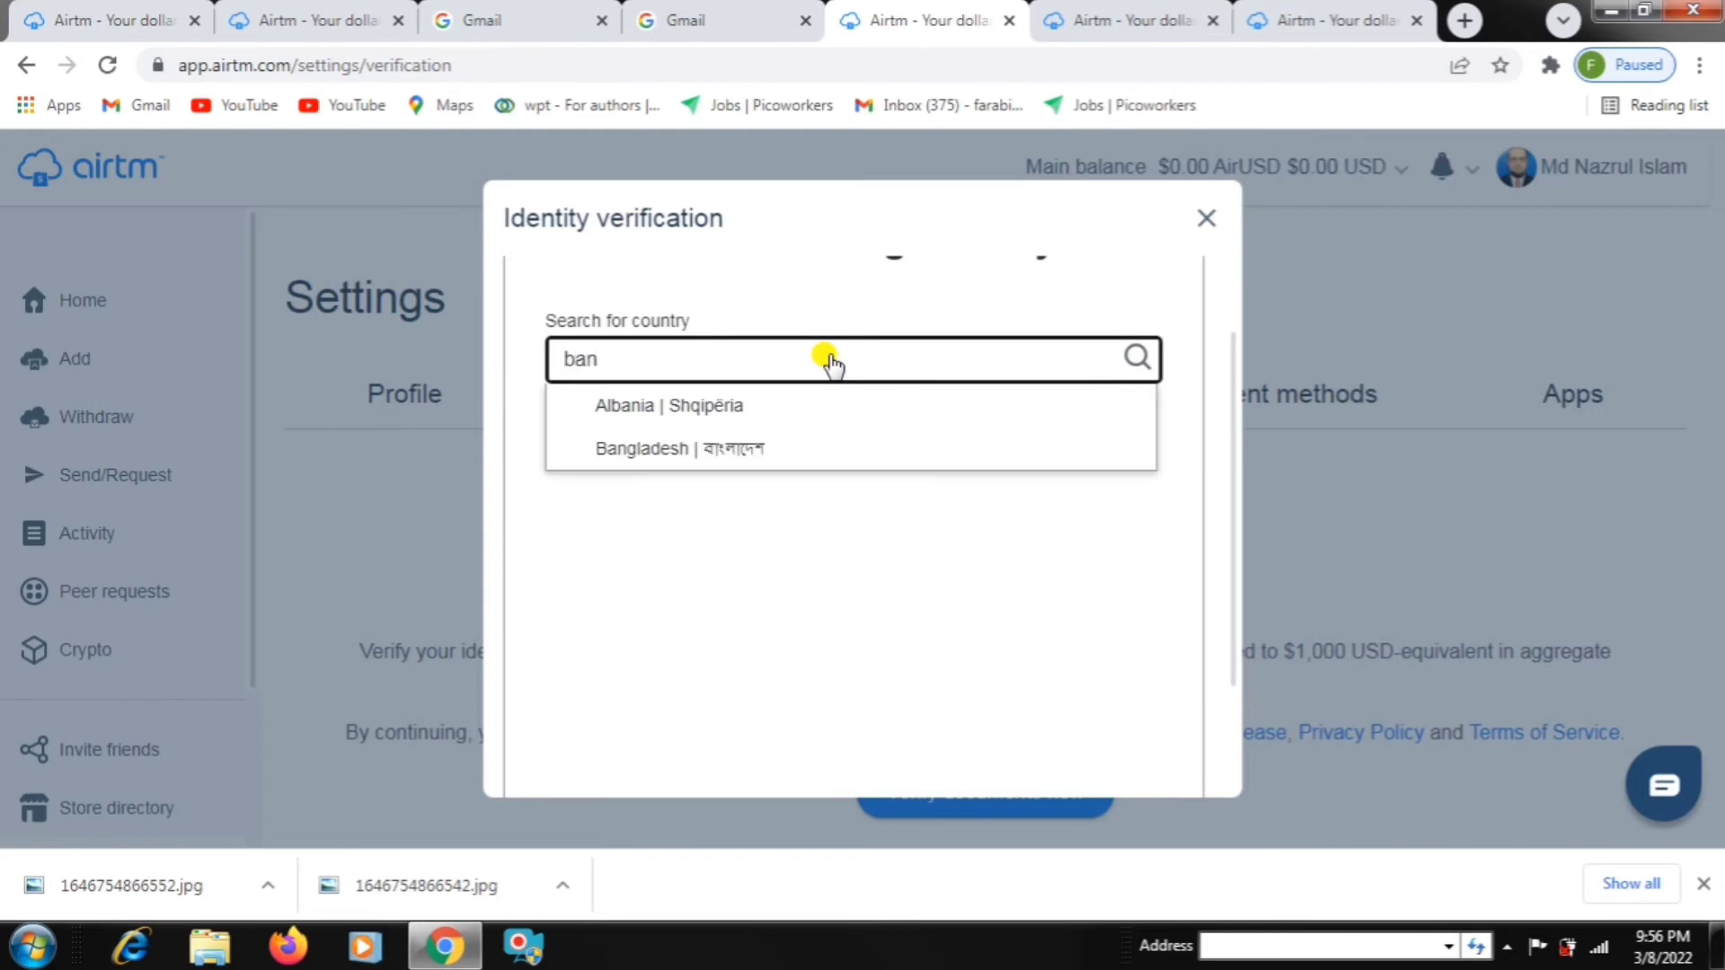
left_click(639, 458)
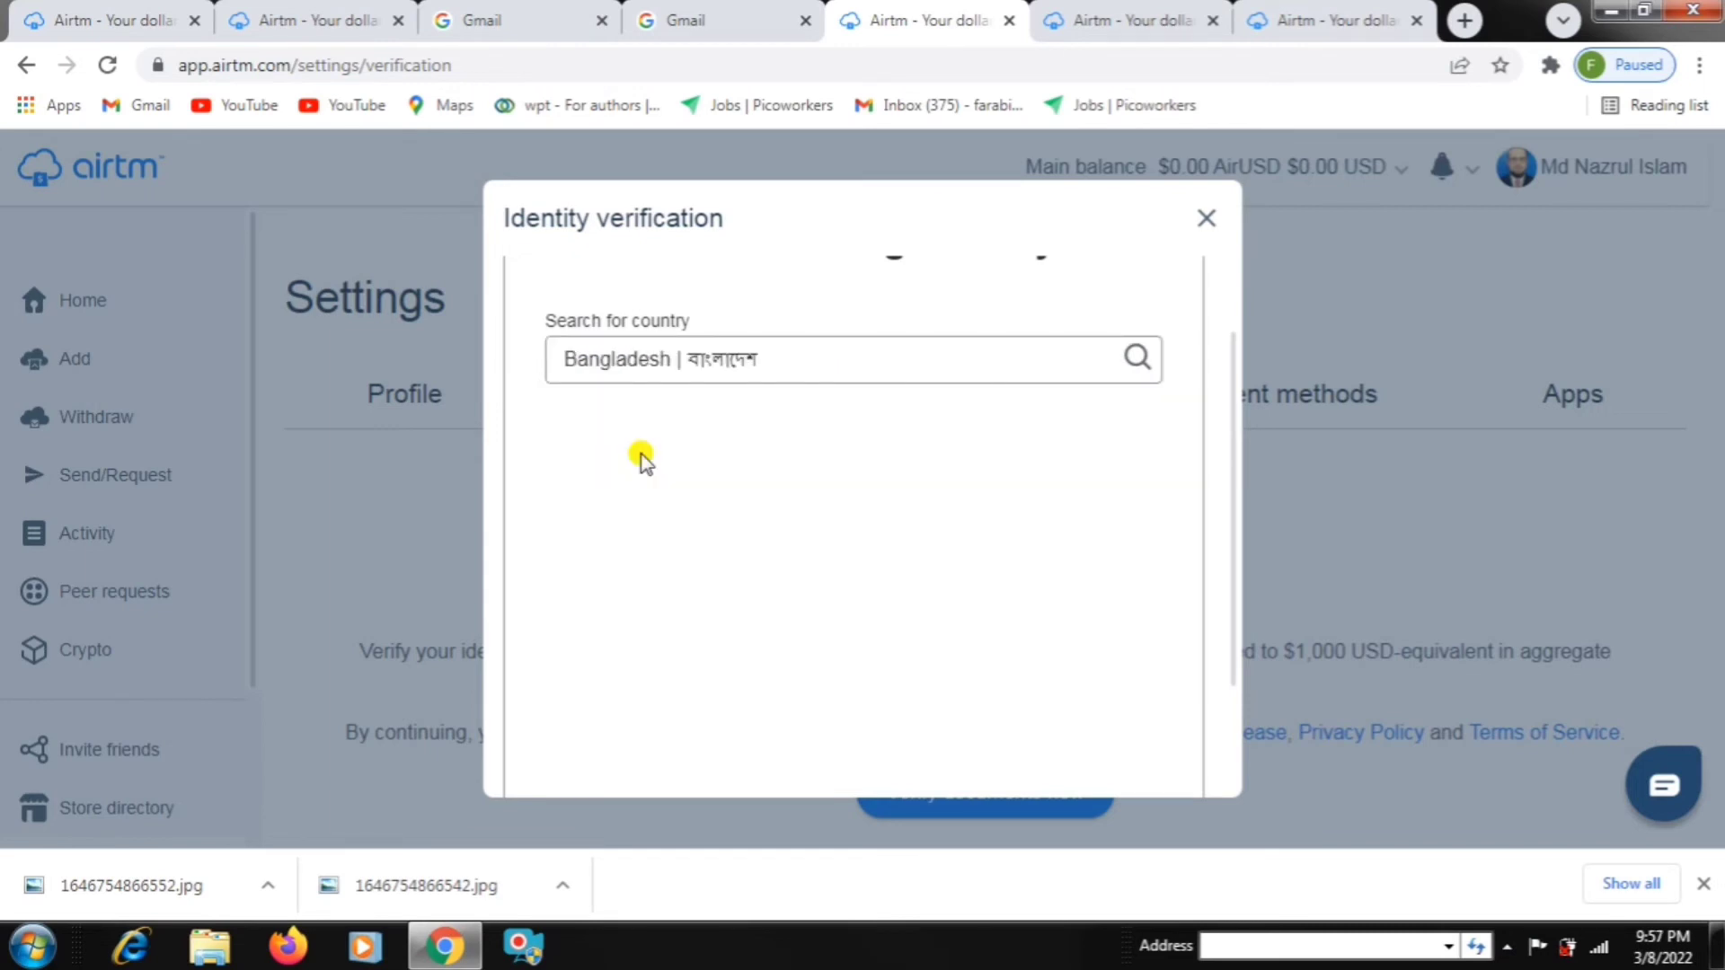
- Start the document submission and scroll to the front-side 'or upload photo' option
left_click_drag(1233, 441, 1232, 588)
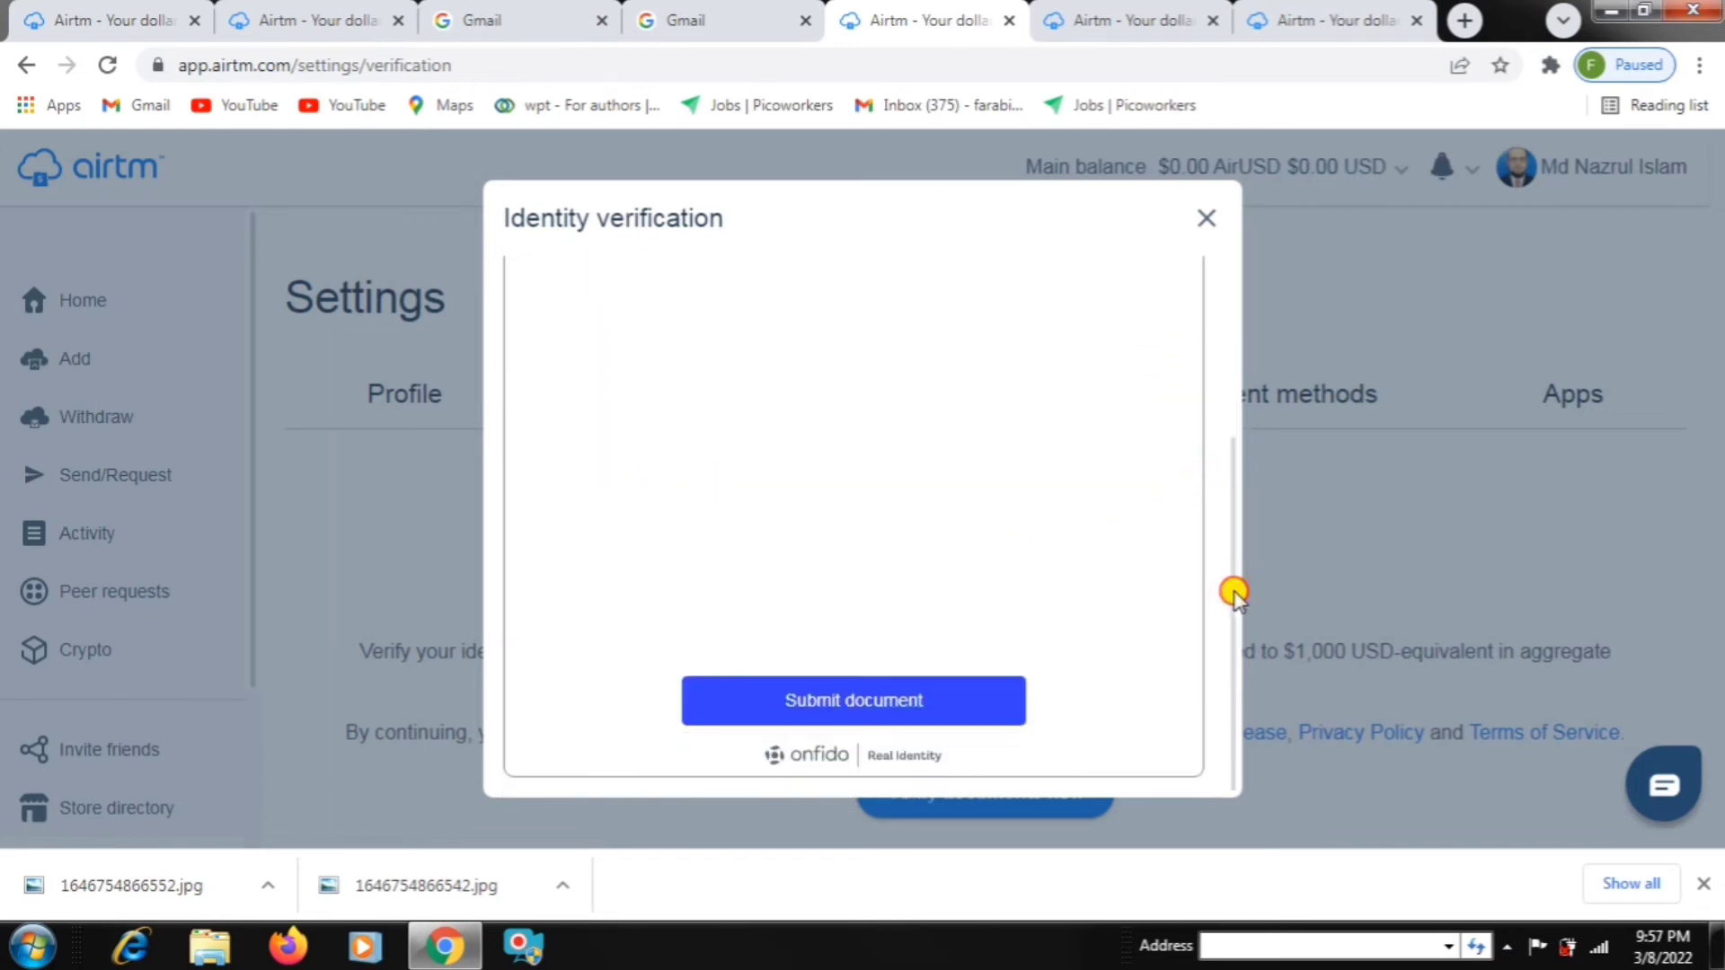
left_click(876, 703)
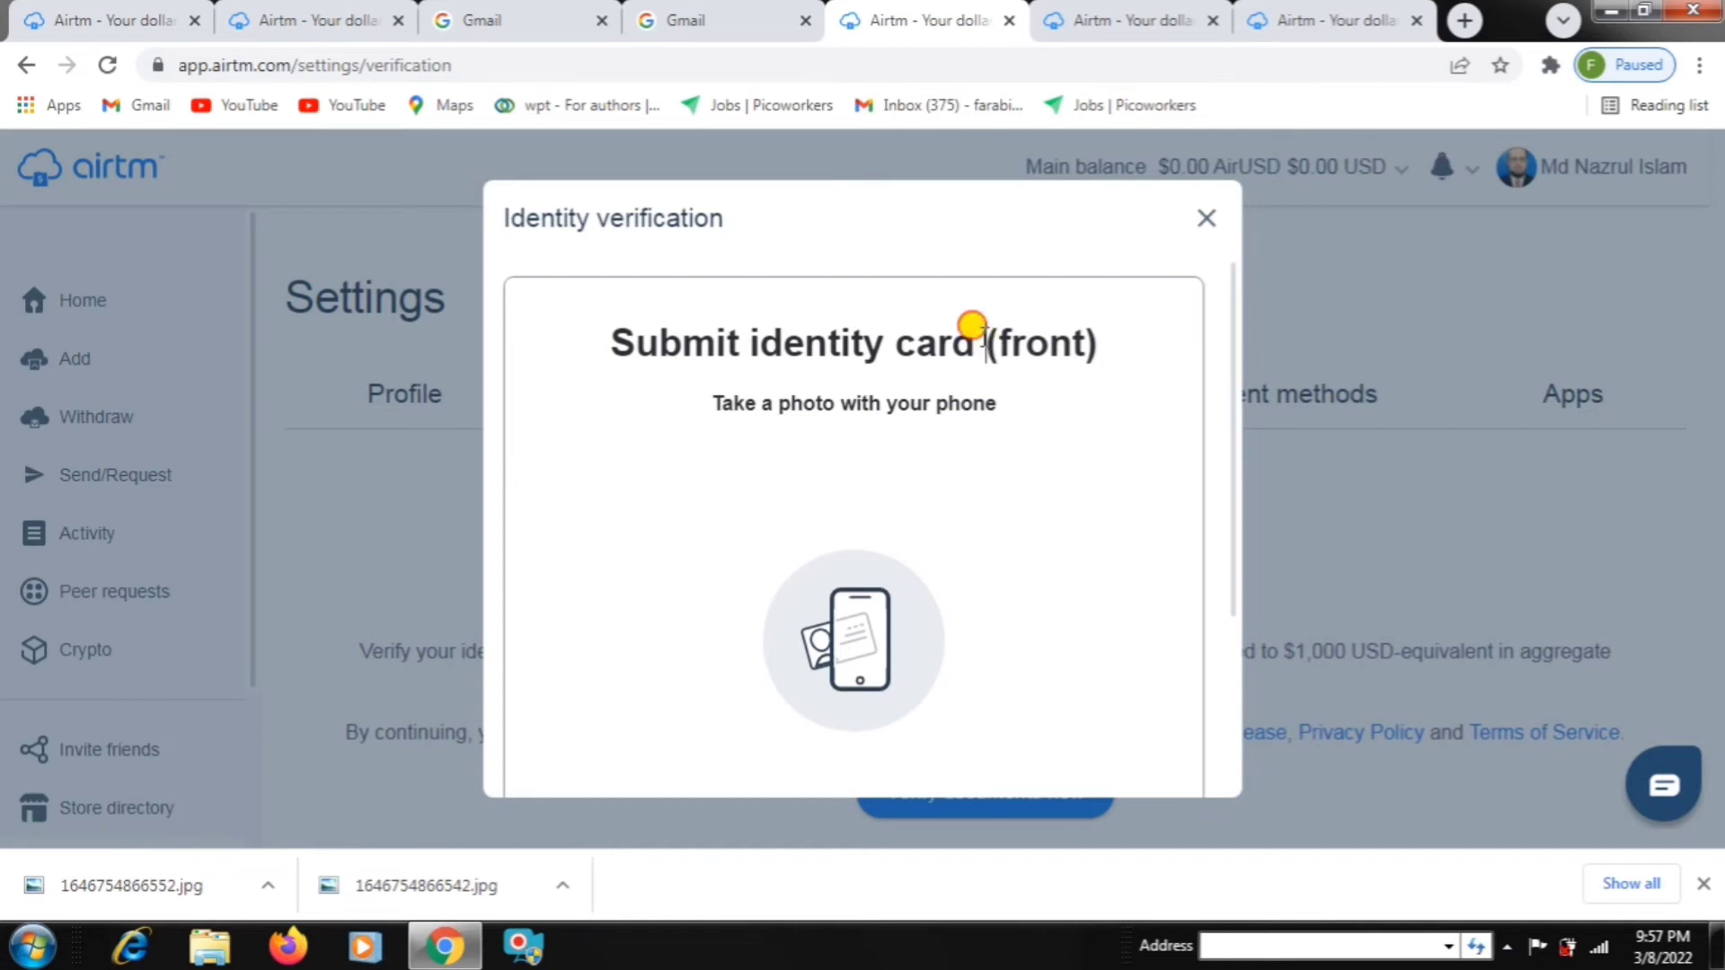
left_click_drag(981, 340, 1098, 343)
left_click(1040, 420)
left_click_drag(1223, 464, 1226, 607)
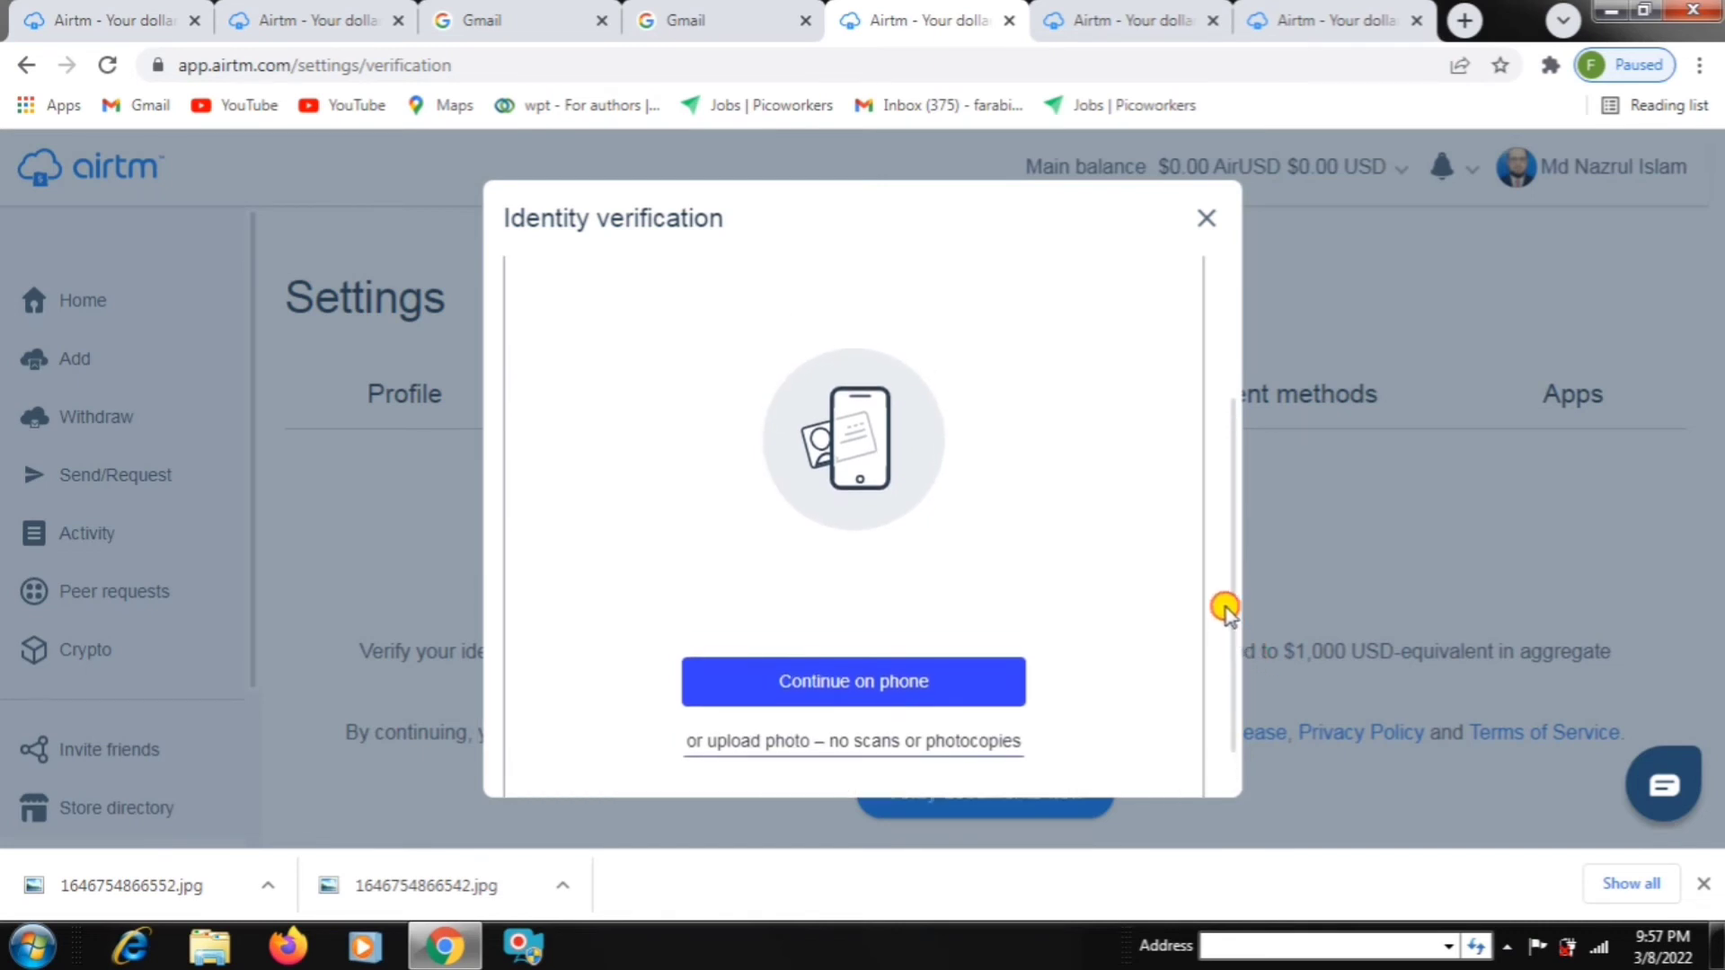
triple_click(770, 743)
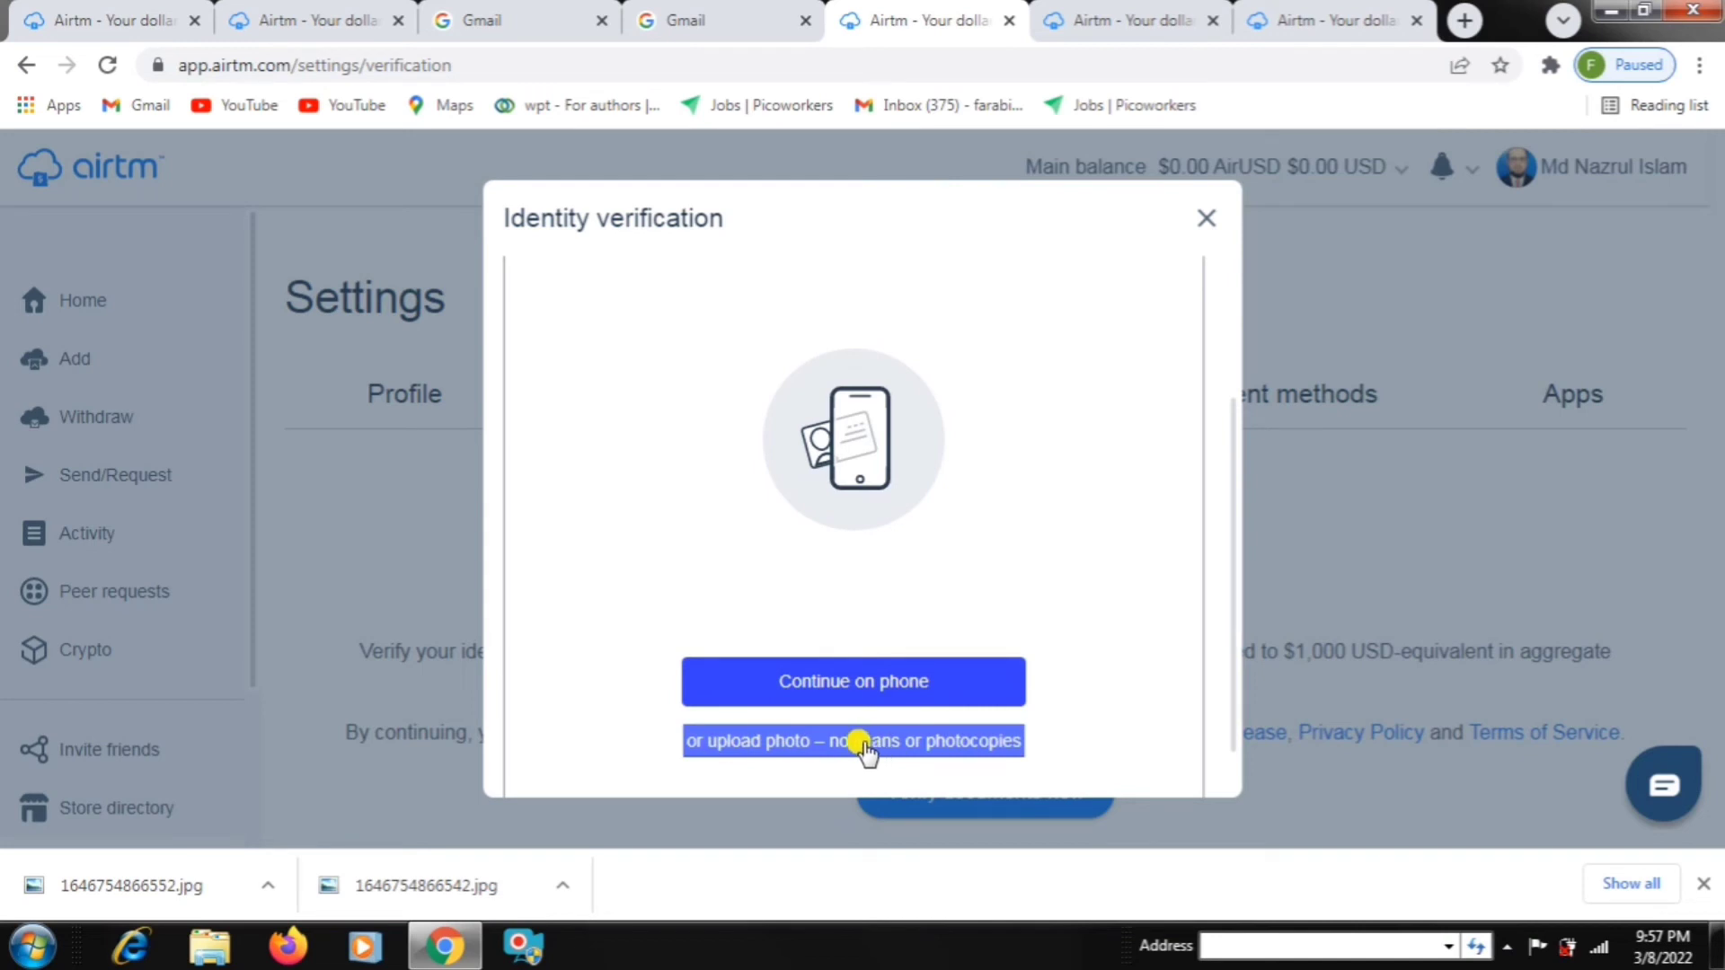
left_click(795, 742)
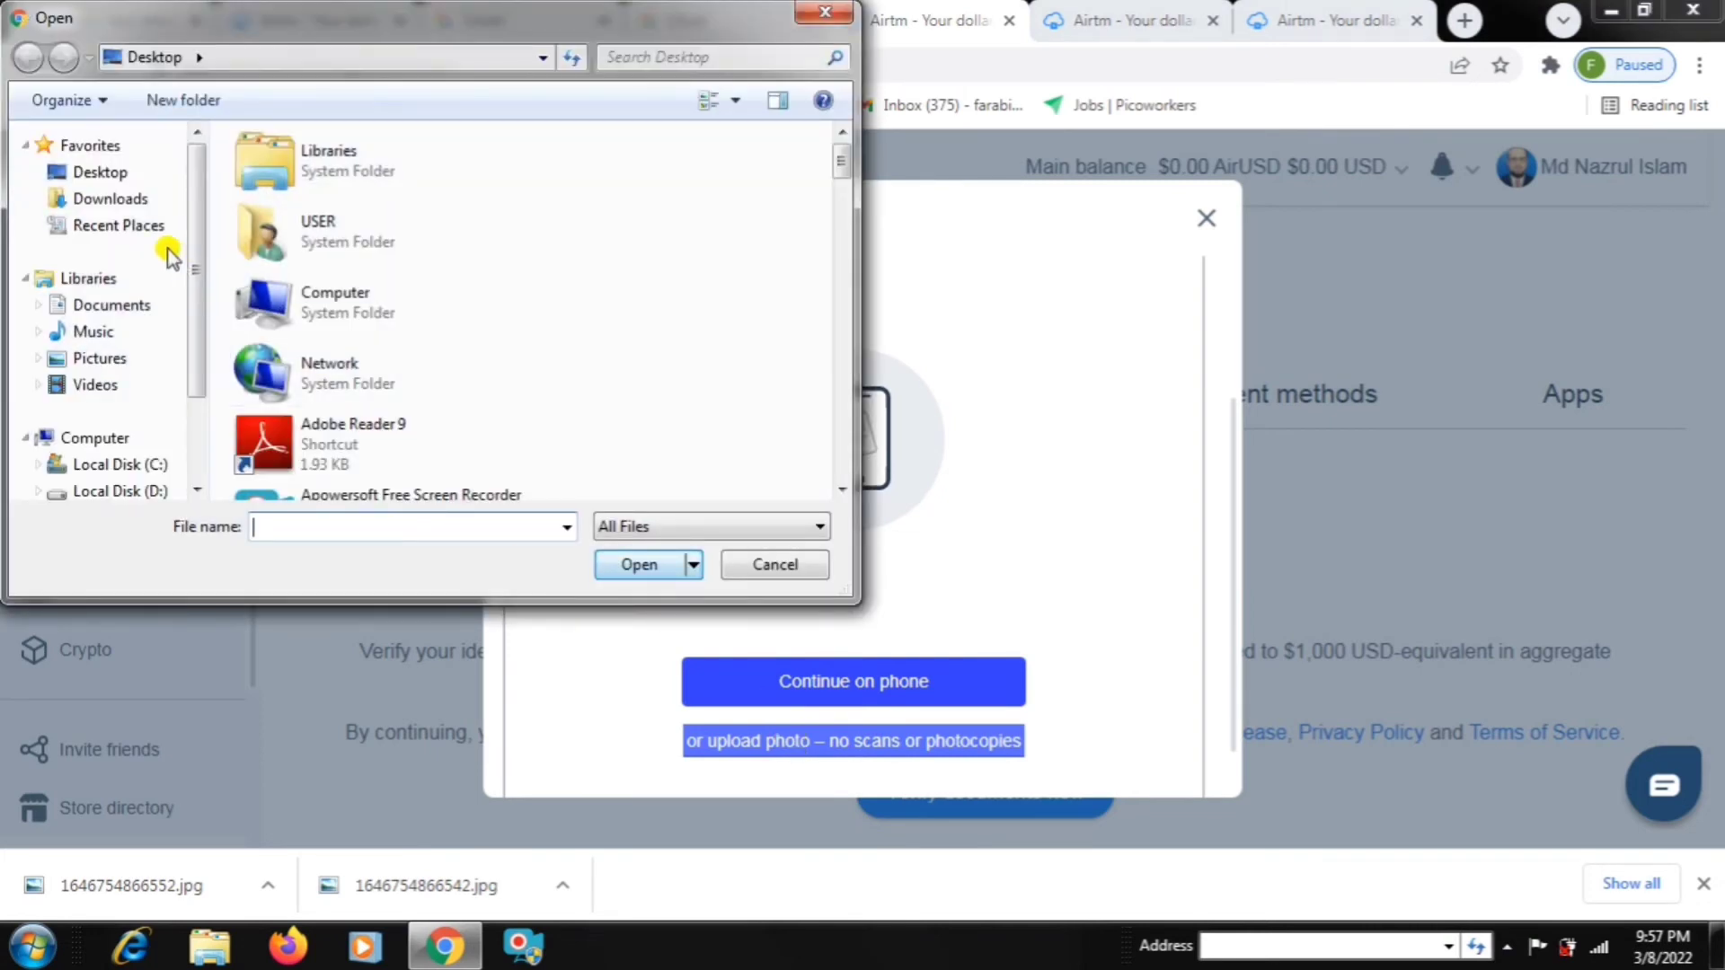
left_click(121, 172)
left_click_drag(833, 180, 730, 324)
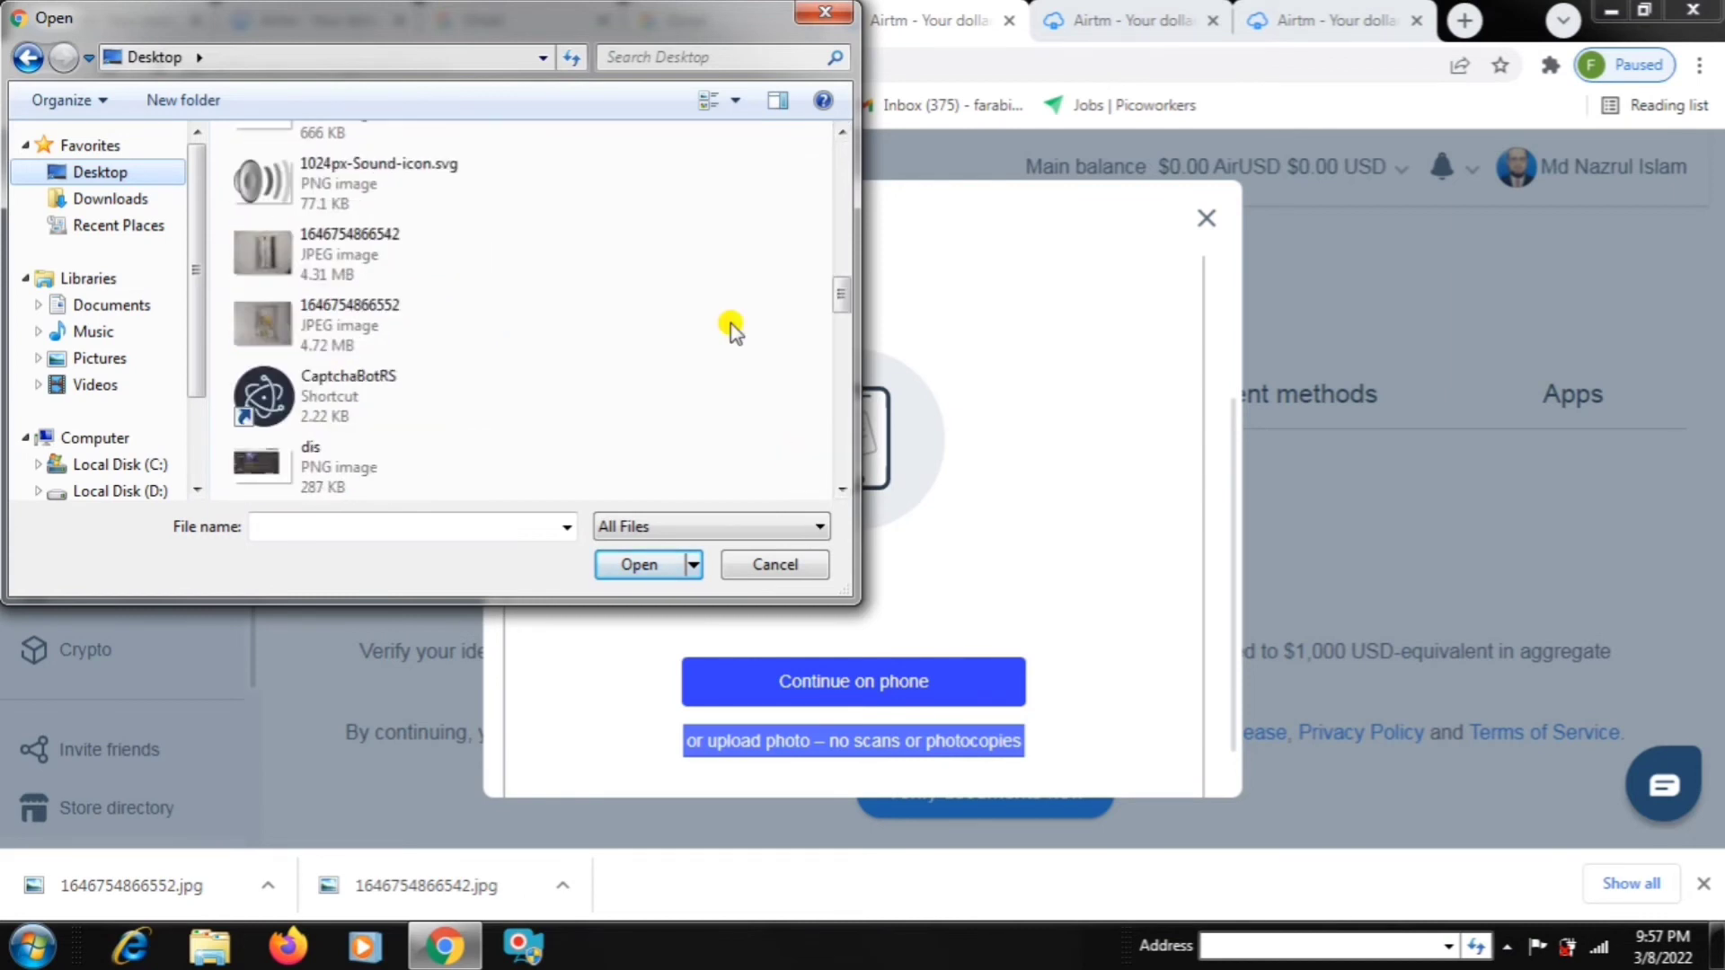
left_click(379, 319)
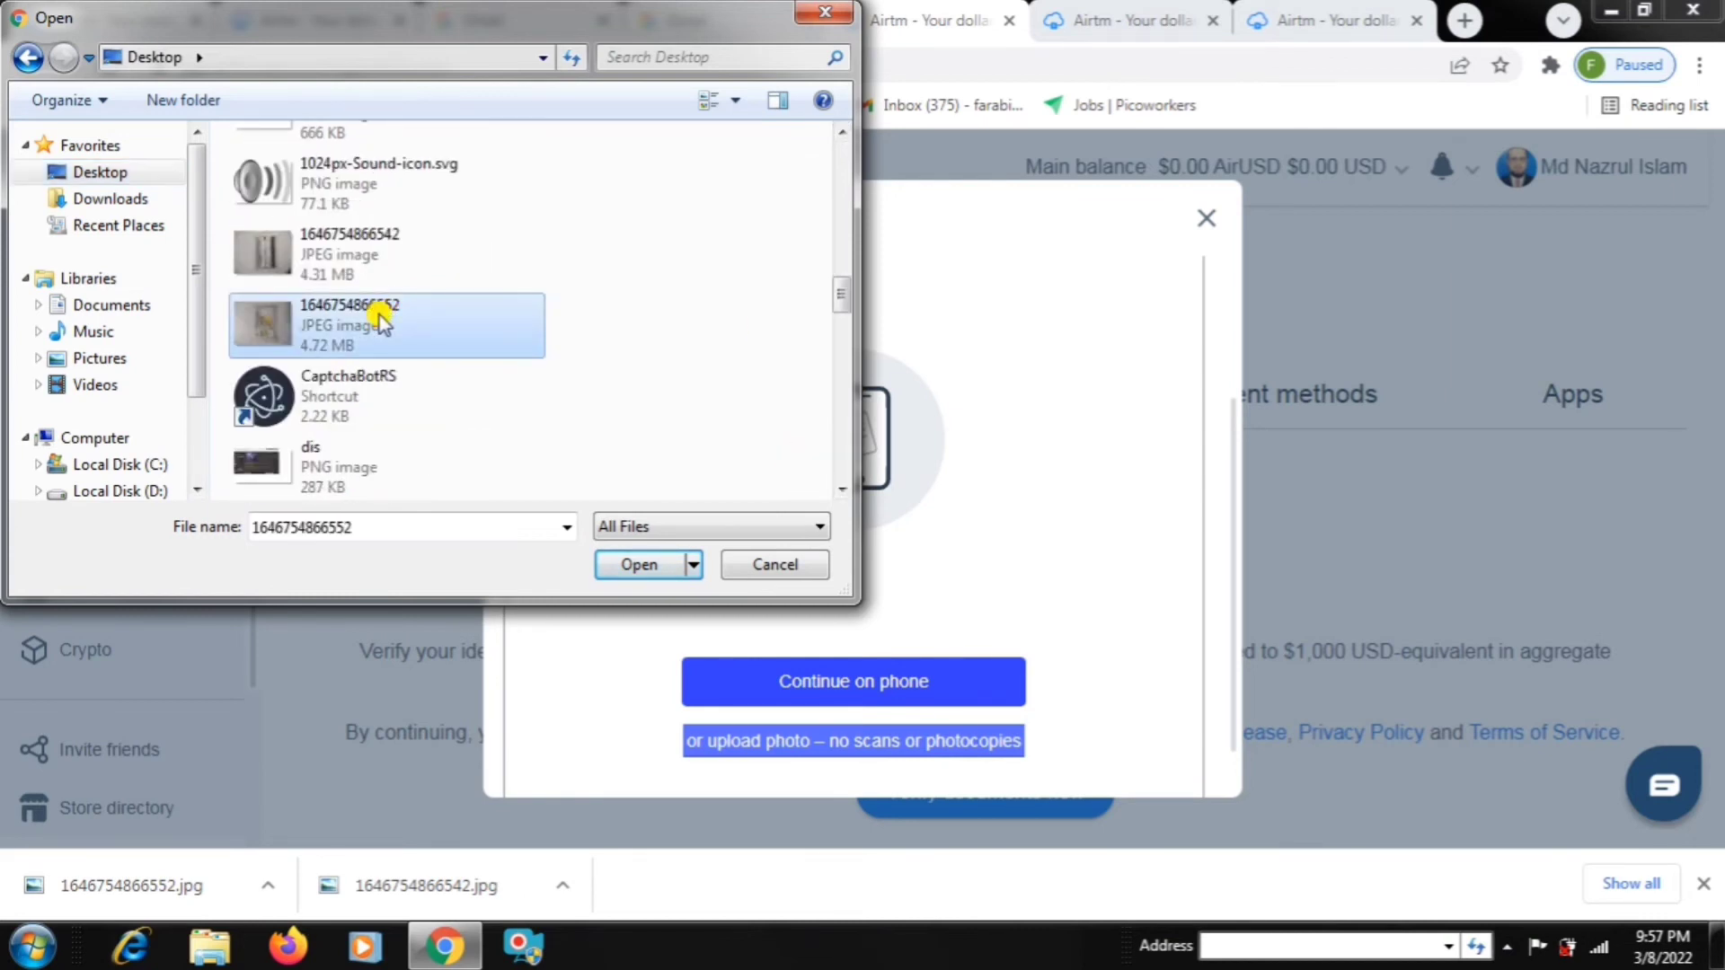
left_click(650, 566)
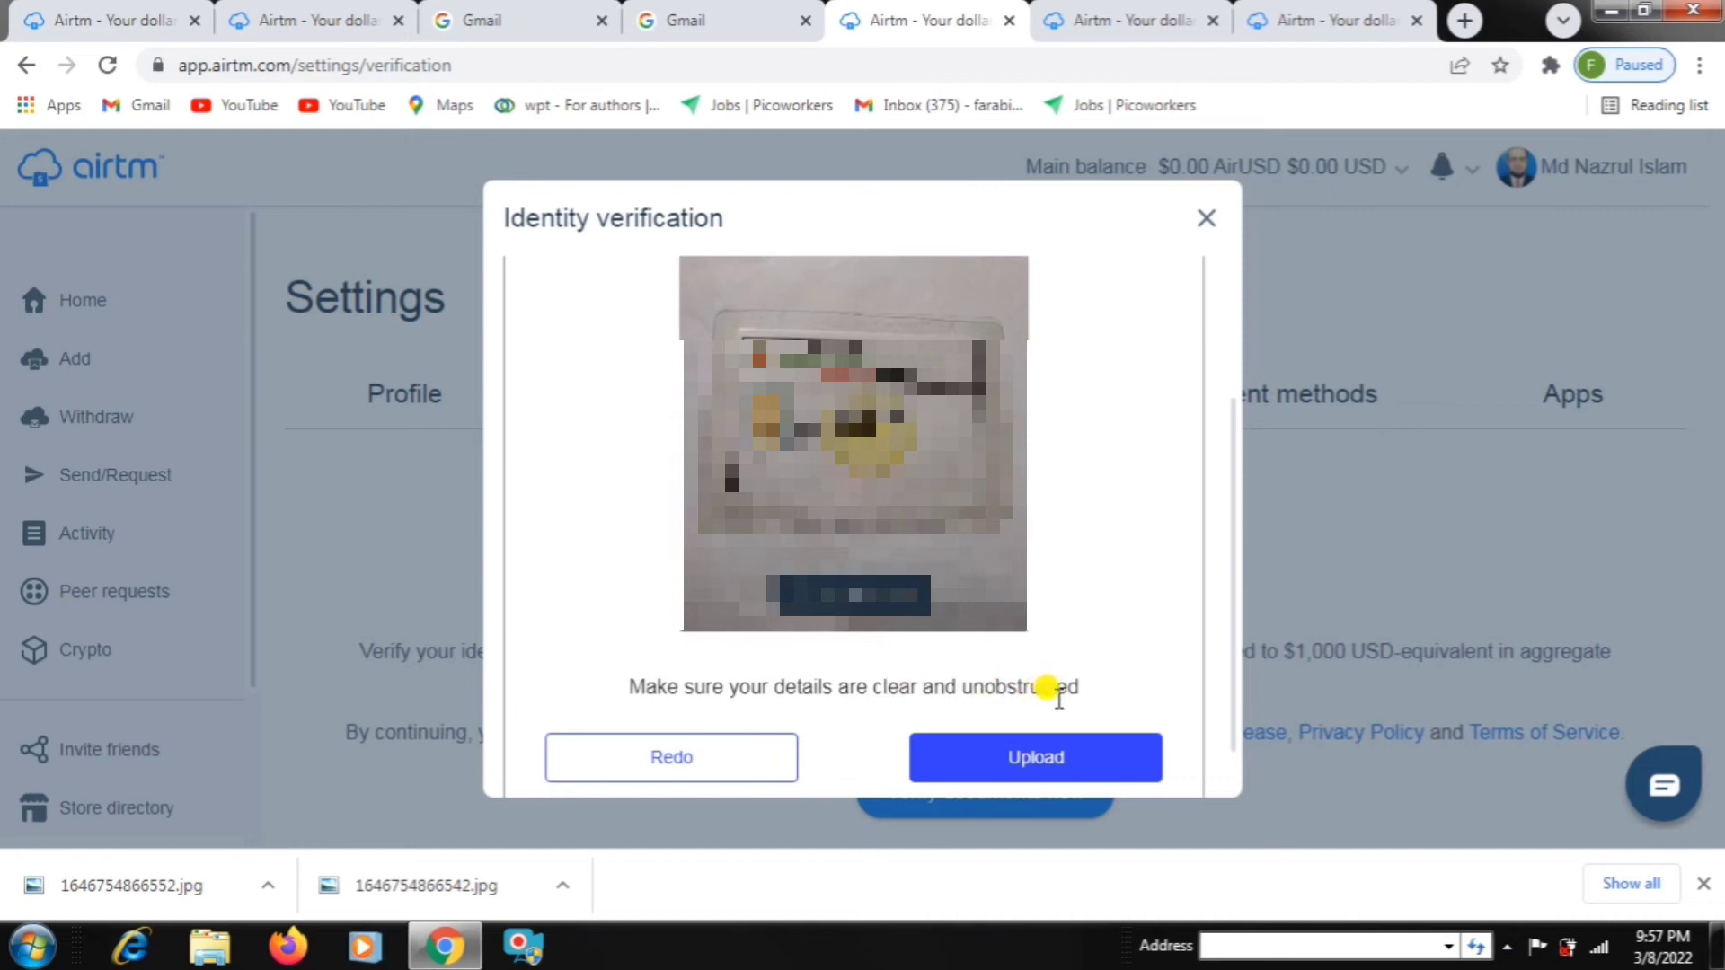
left_click(1036, 762)
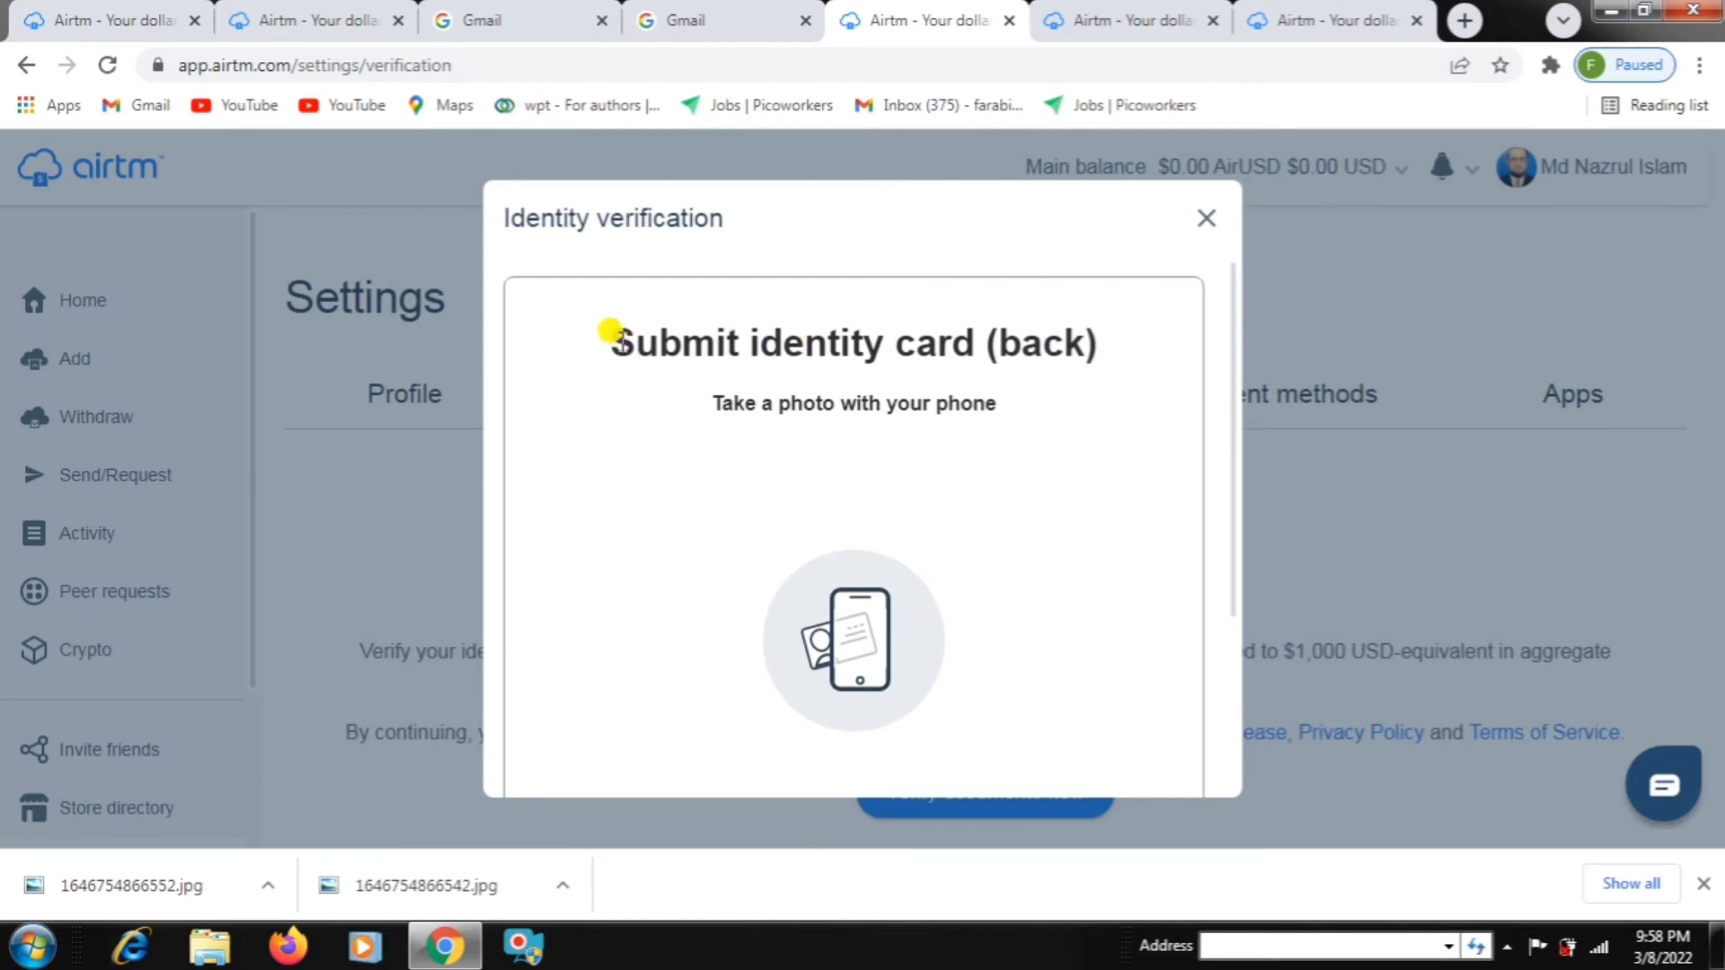
left_click_drag(988, 342, 1101, 351)
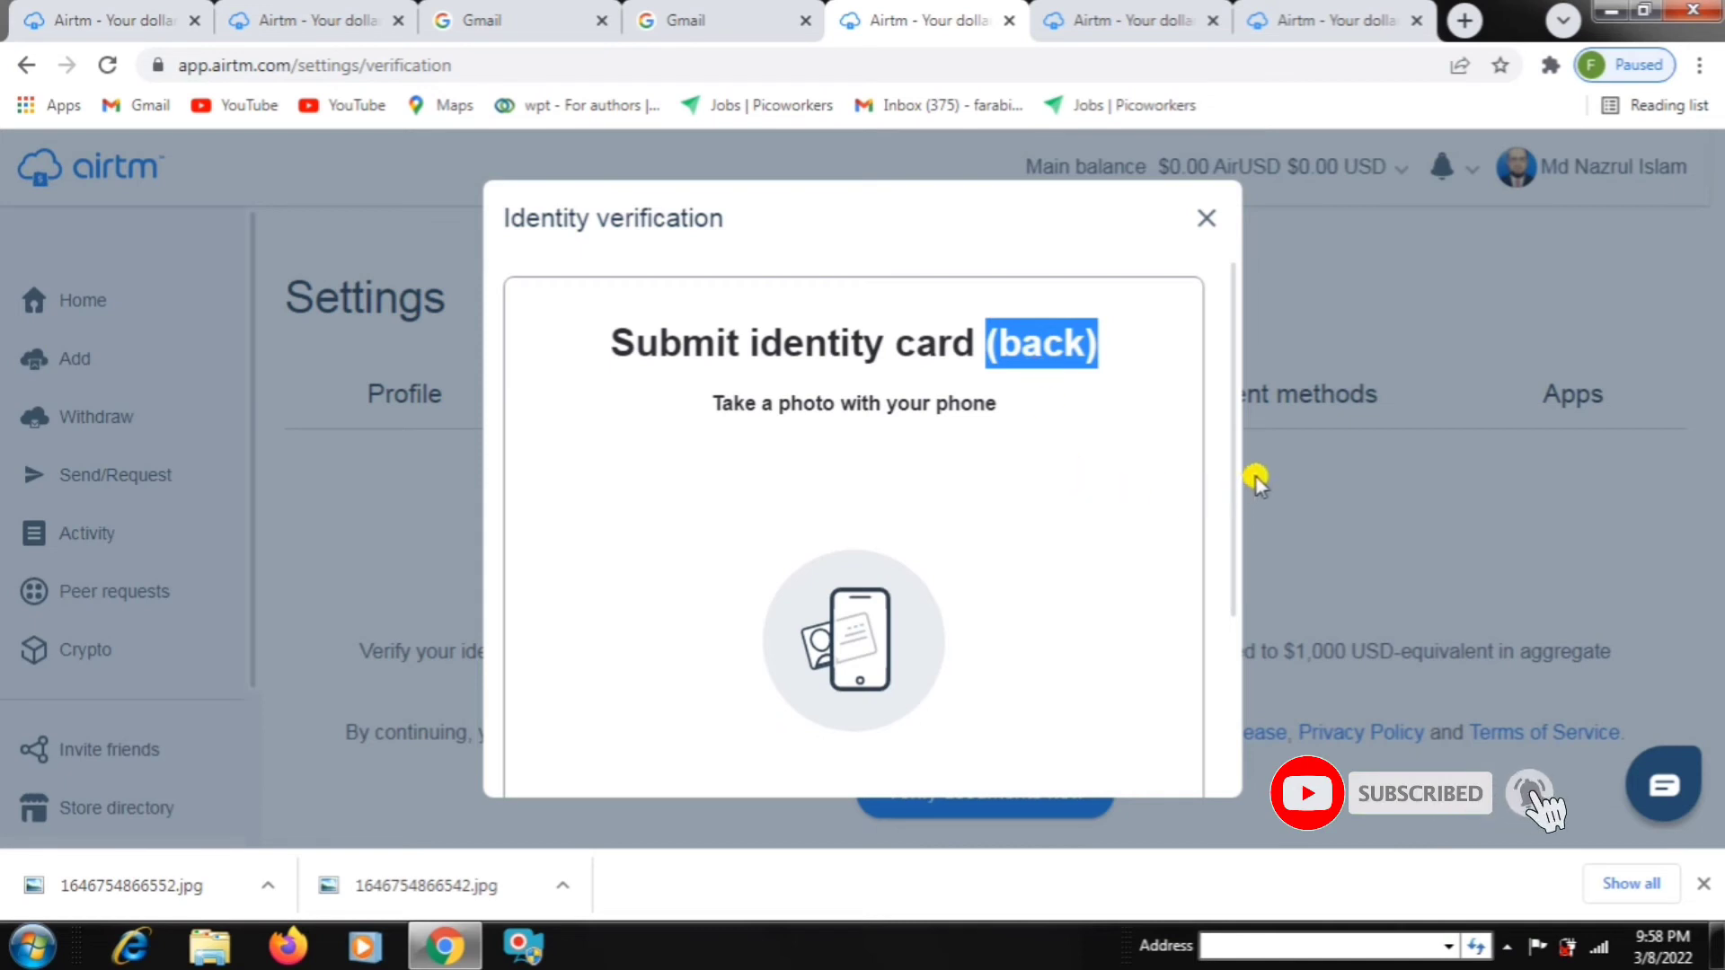
left_click_drag(1232, 455, 1216, 649)
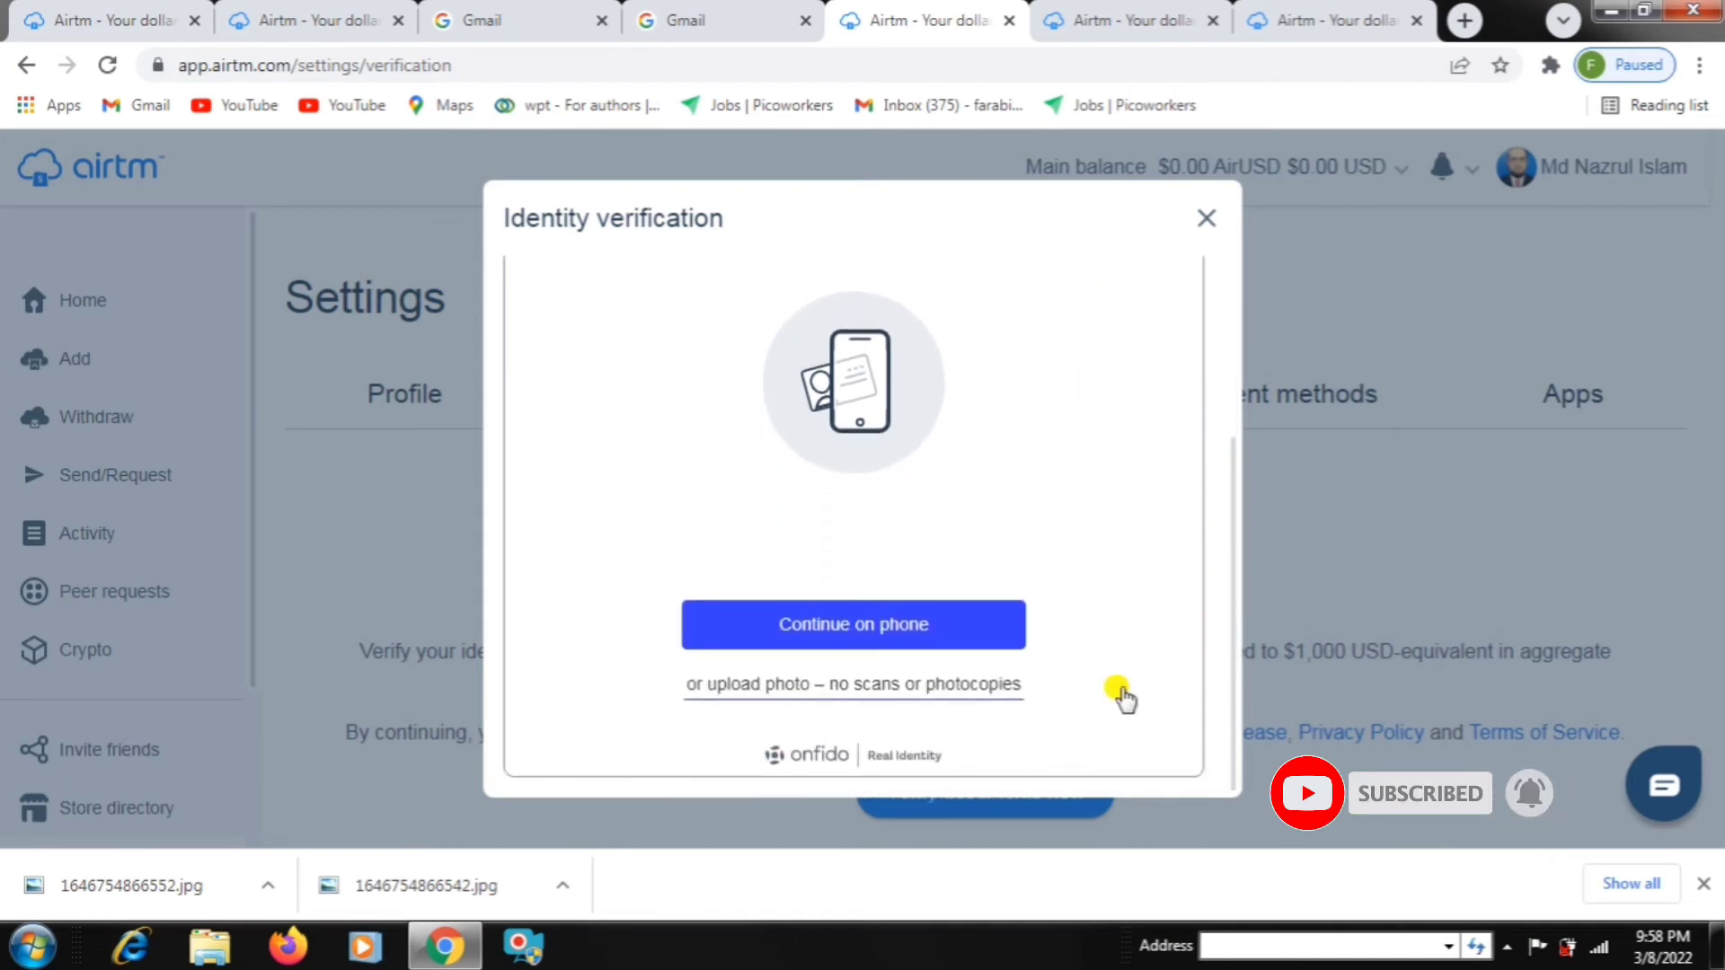
left_click(778, 685)
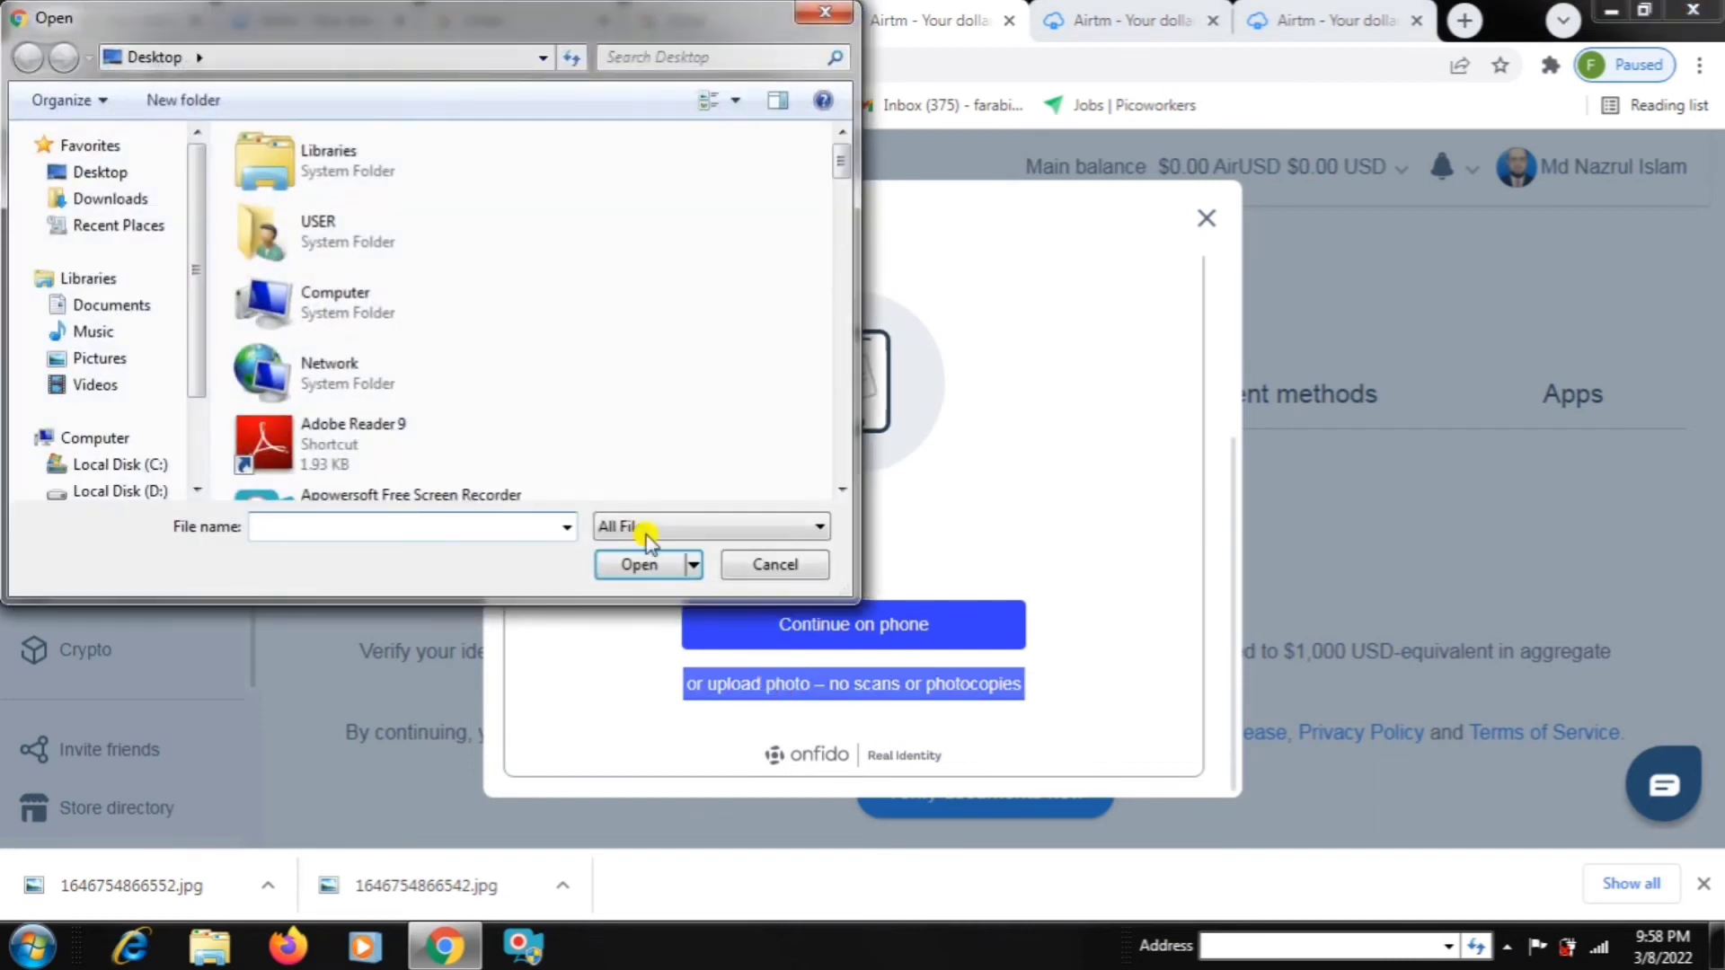
left_click(106, 172)
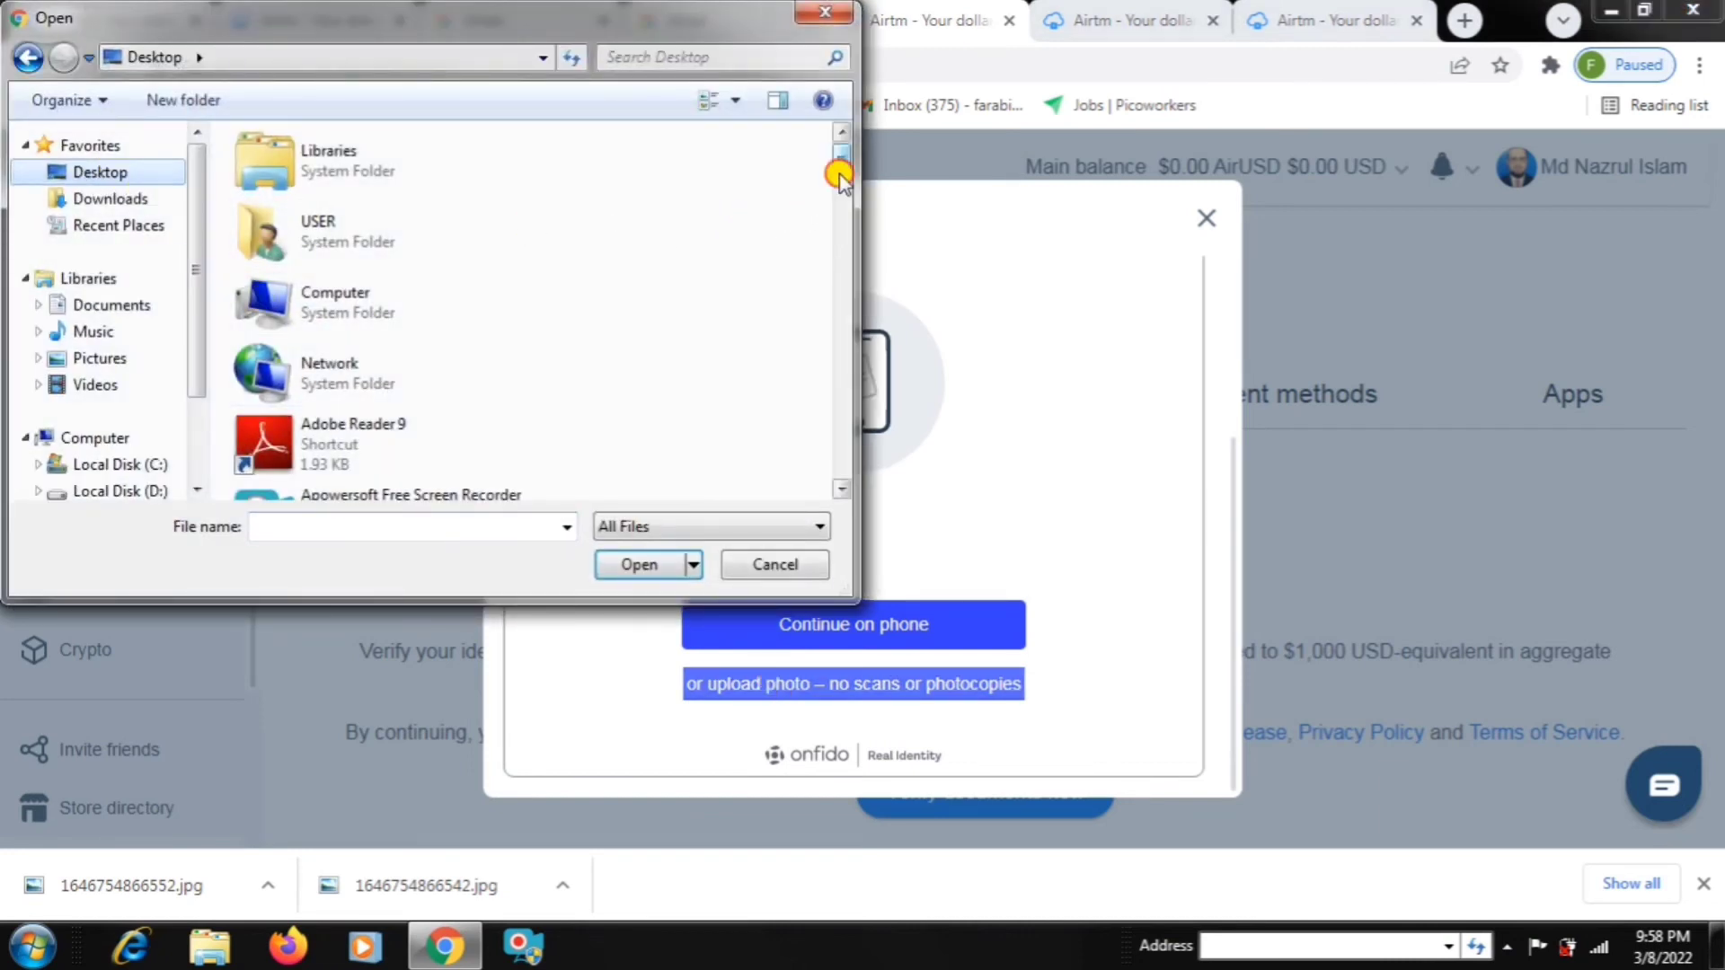
left_click_drag(840, 175, 840, 292)
left_click(477, 335)
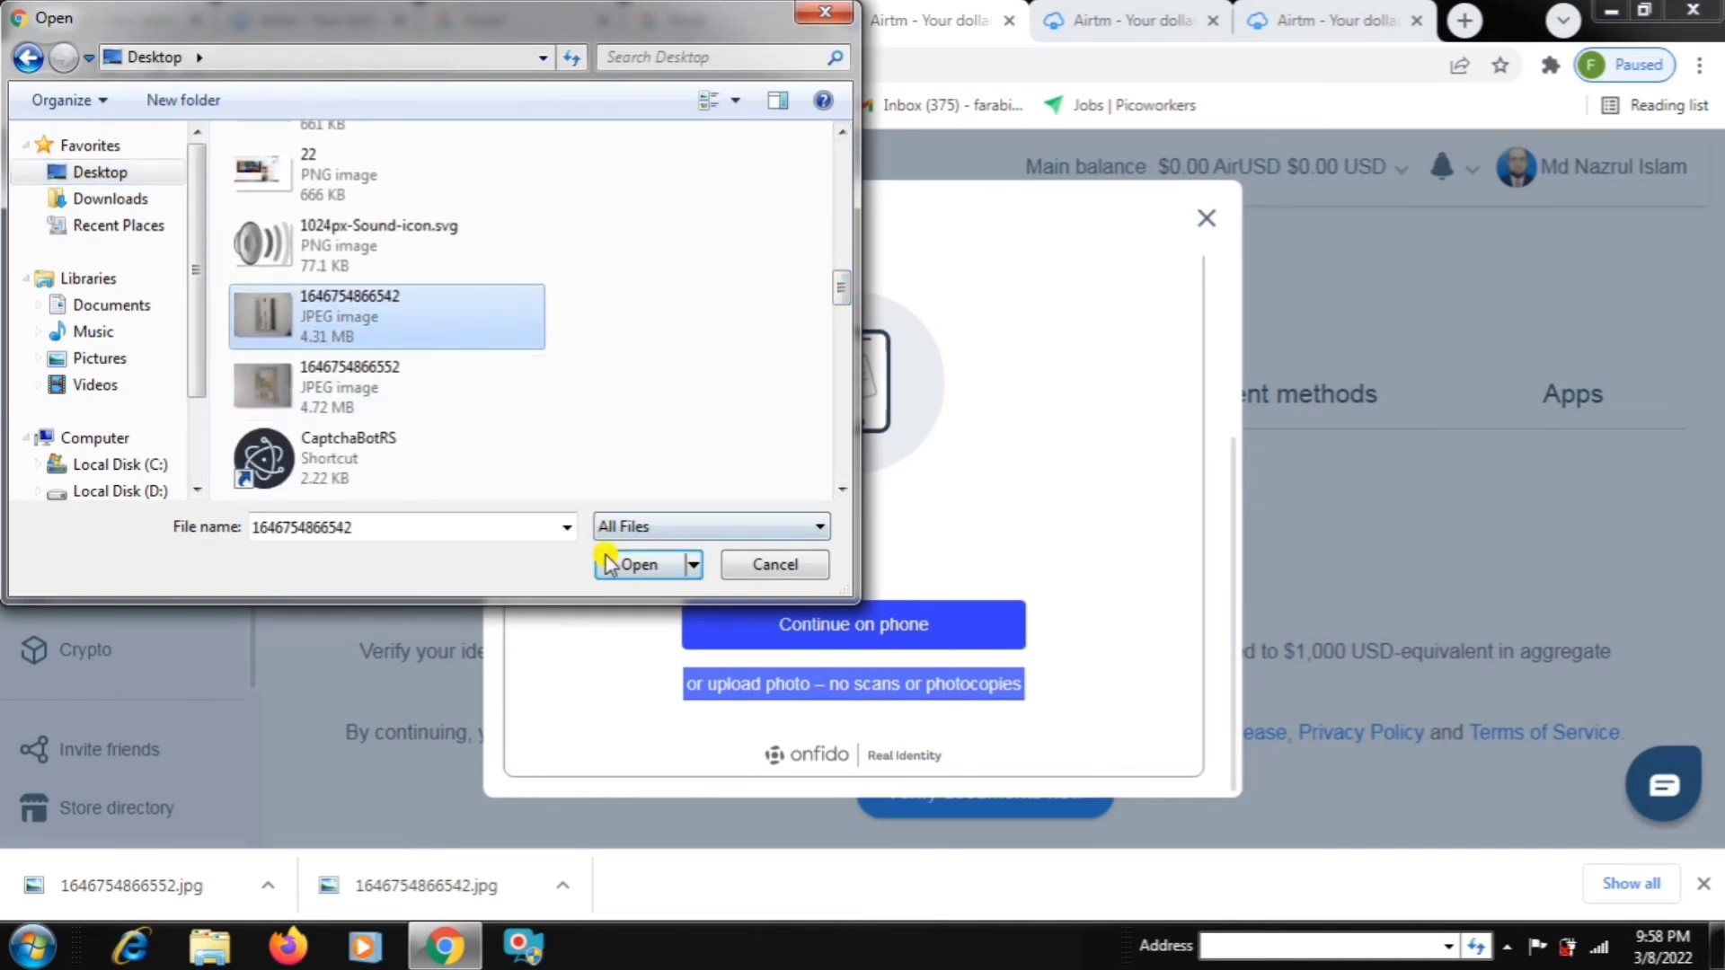
left_click(611, 564)
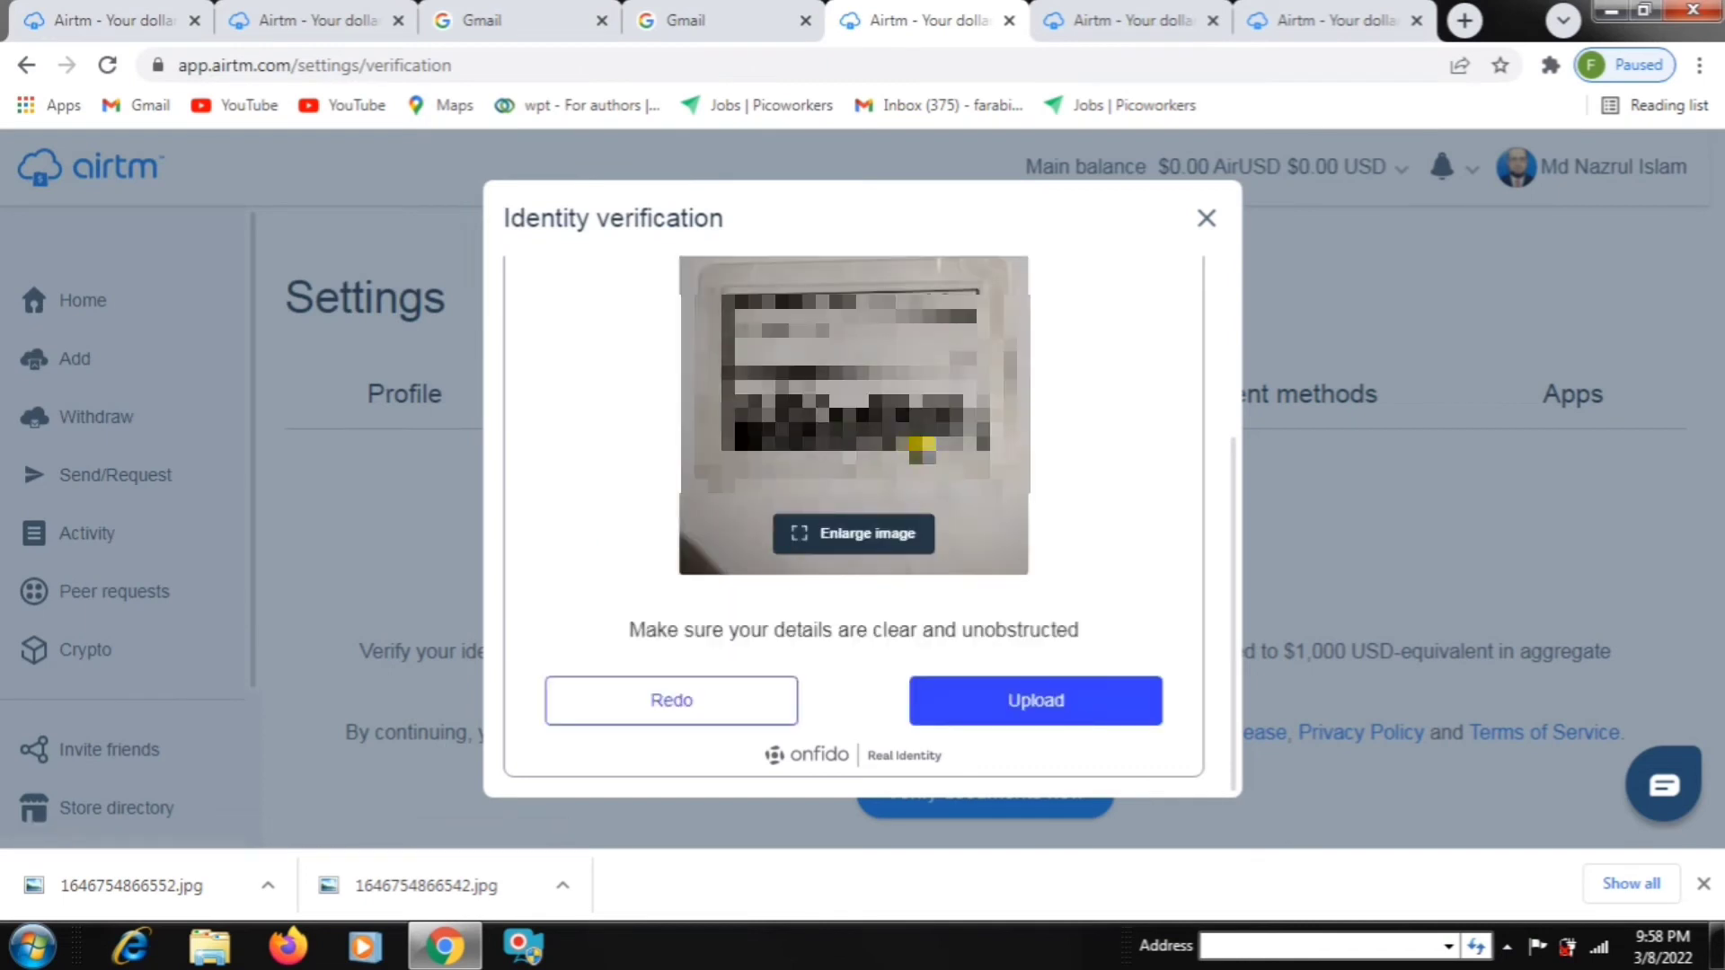
left_click(1044, 703)
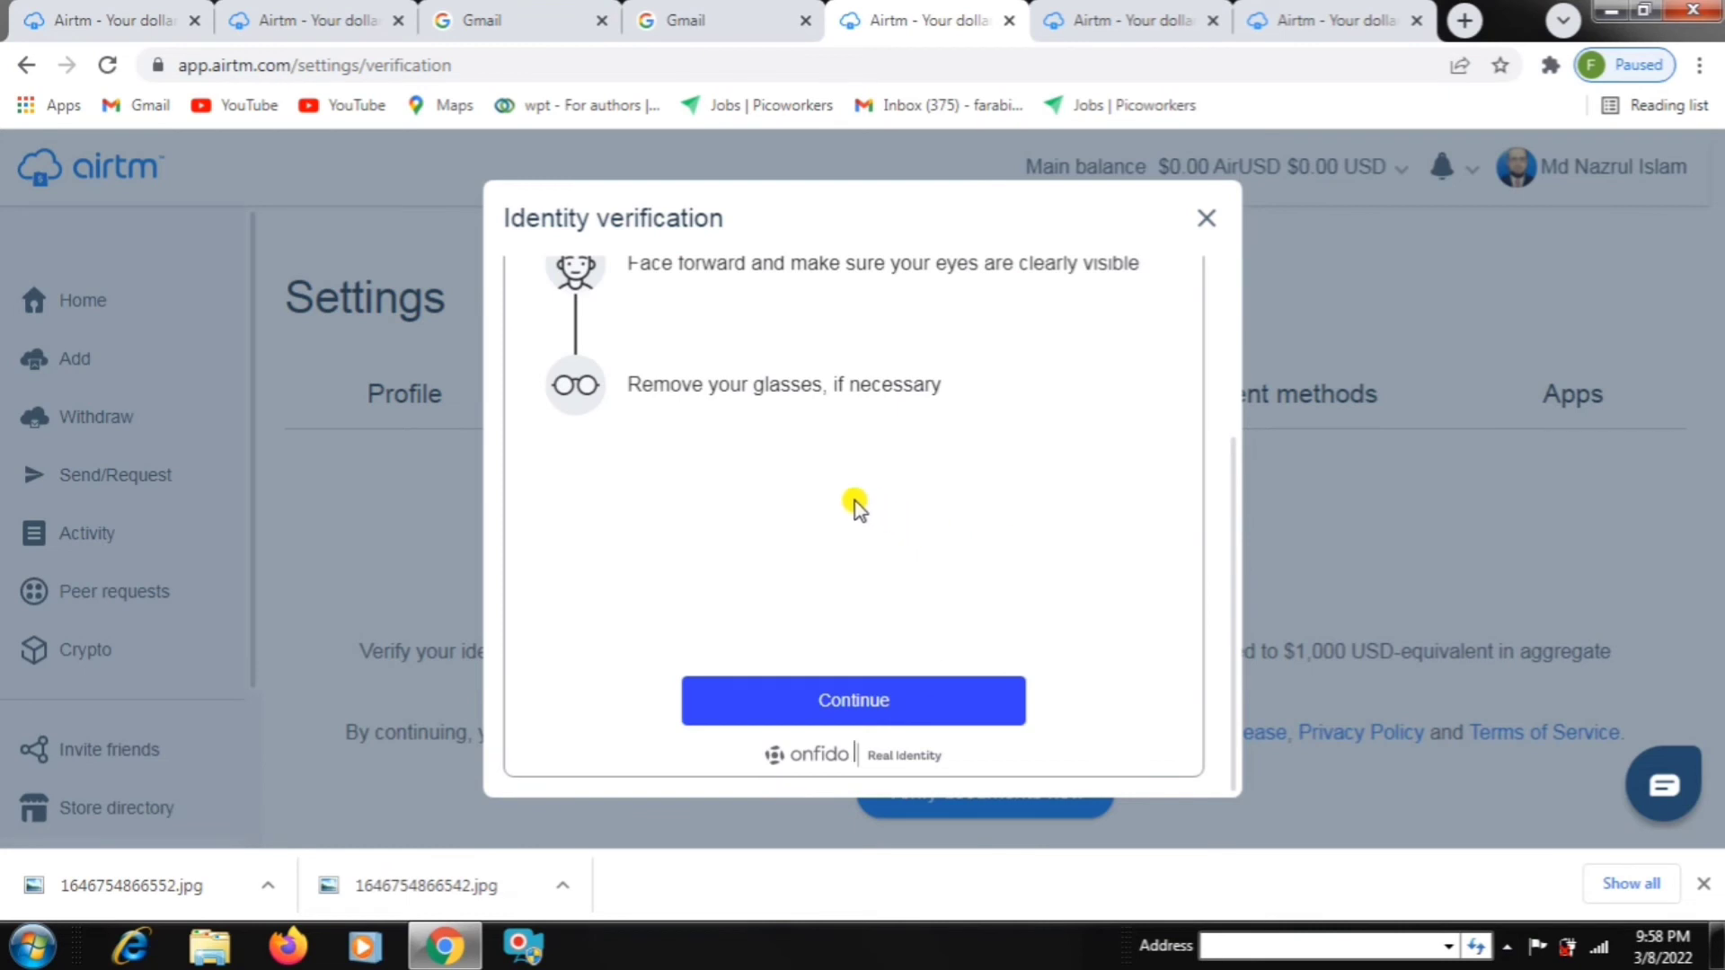
- Continue past the selfie instructions and enable the camera for the selfie capture
scroll(803, 480, "up", 2)
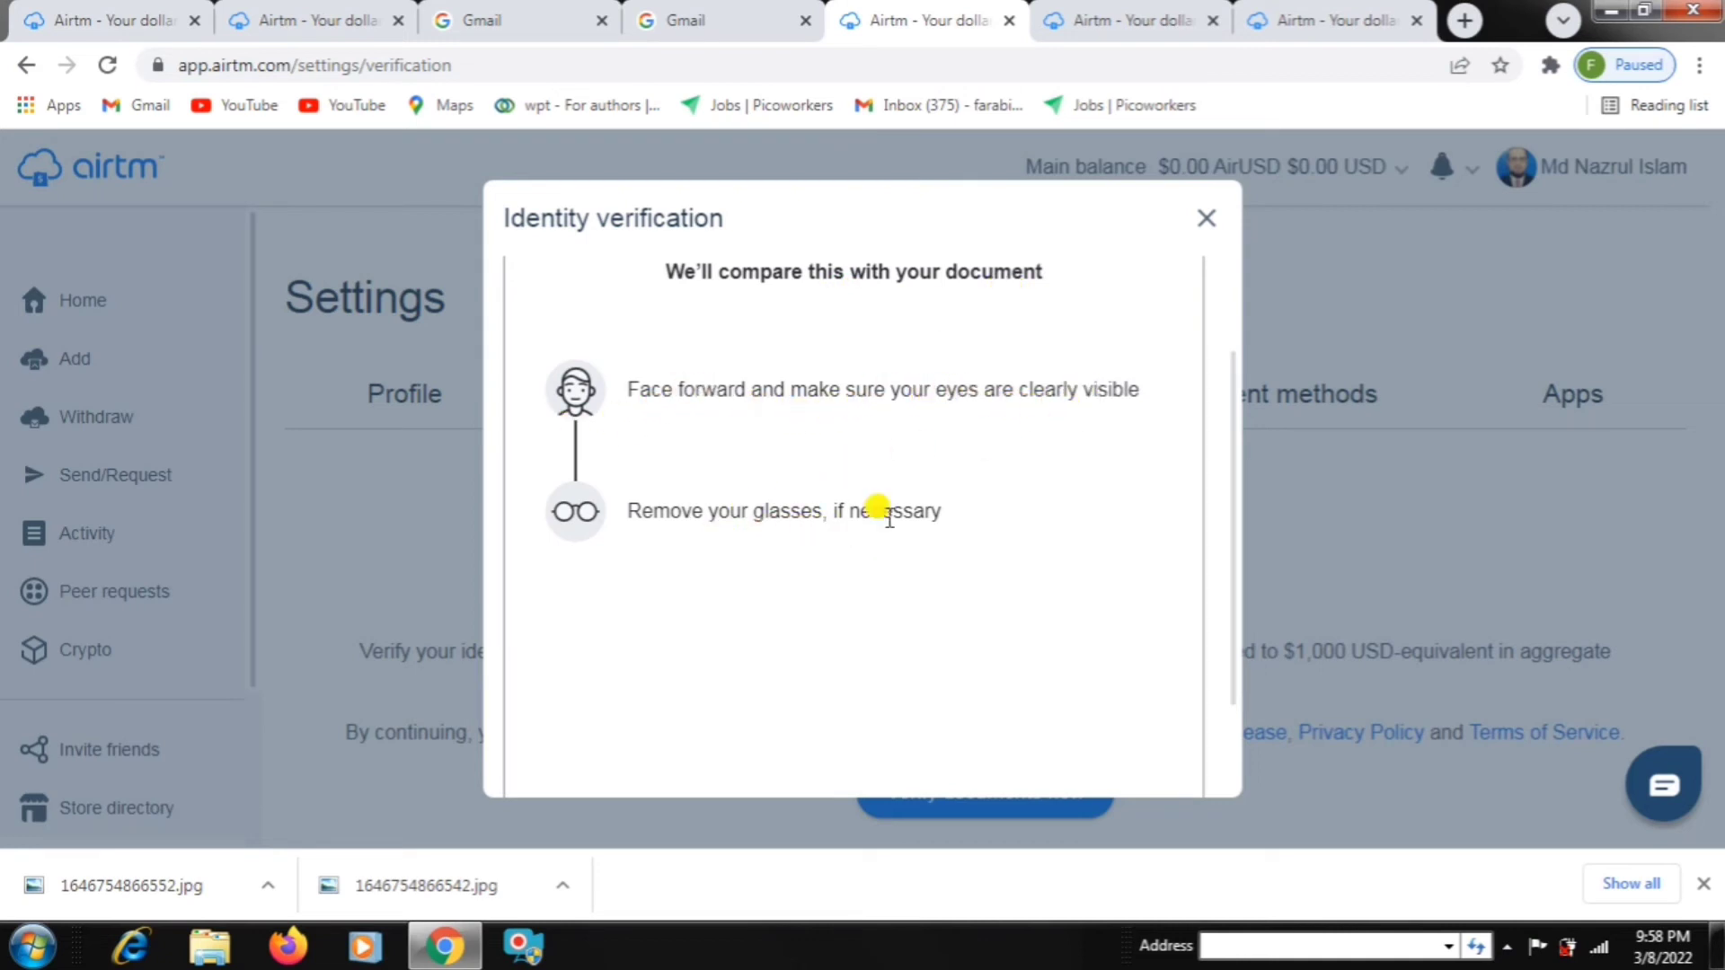
scroll(890, 521, "down", 2)
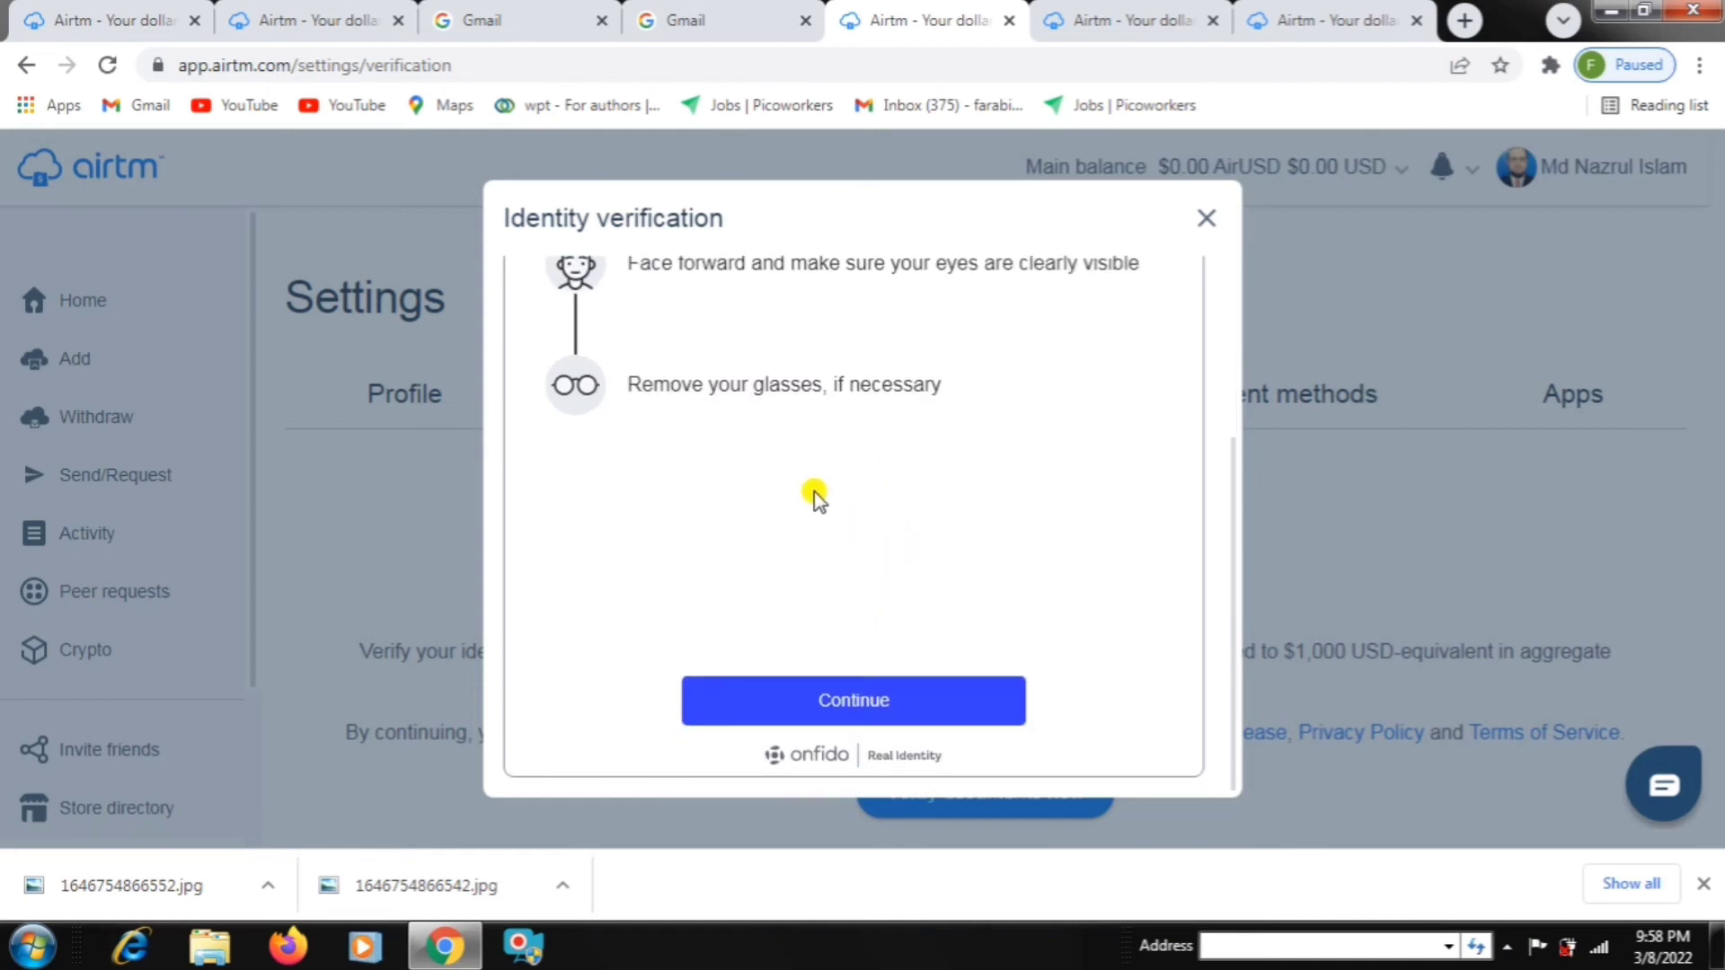
left_click(853, 703)
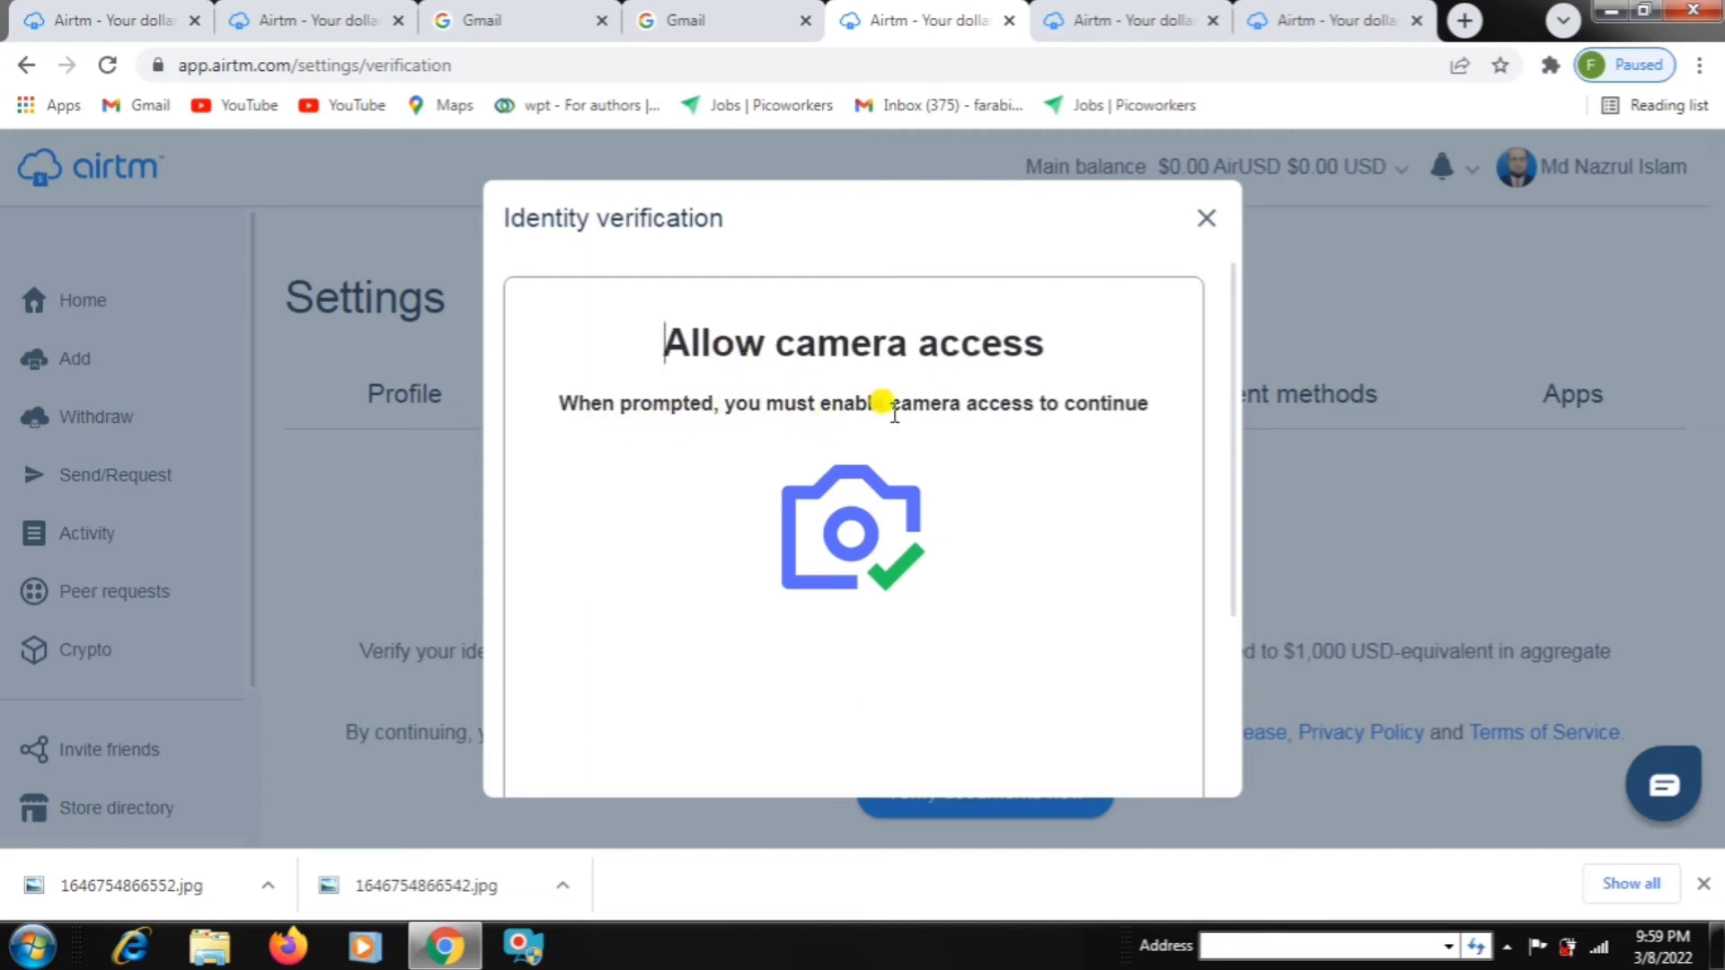
scroll(993, 489, "down", 3)
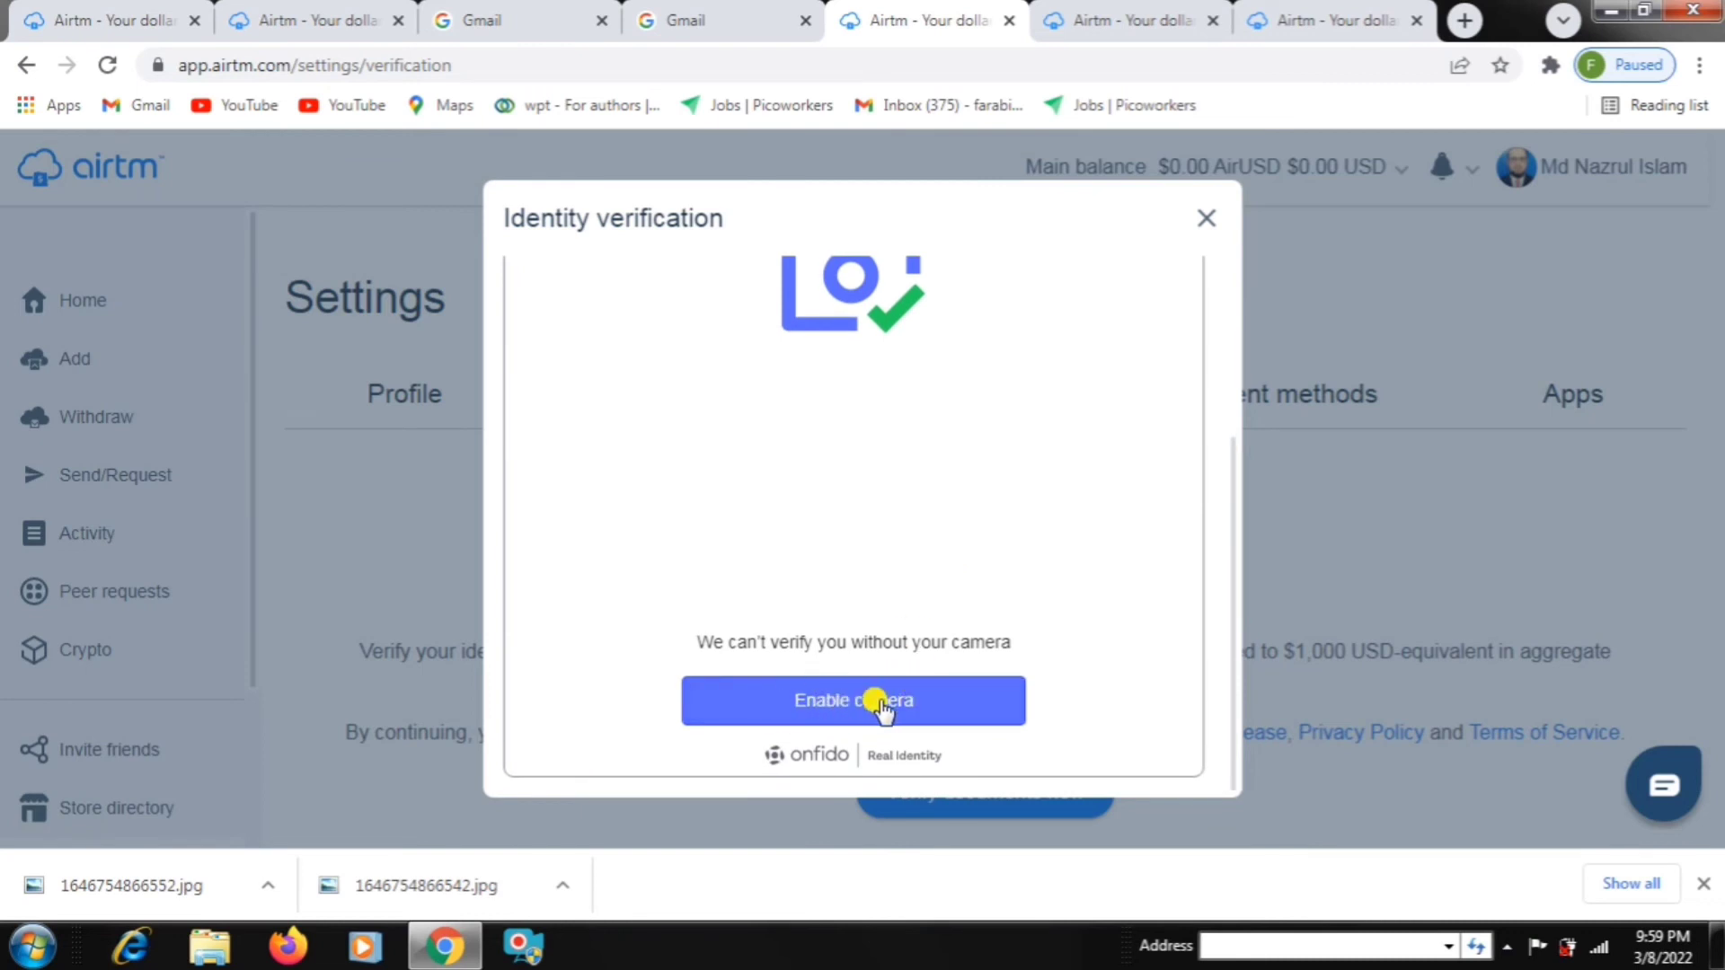
left_click(843, 701)
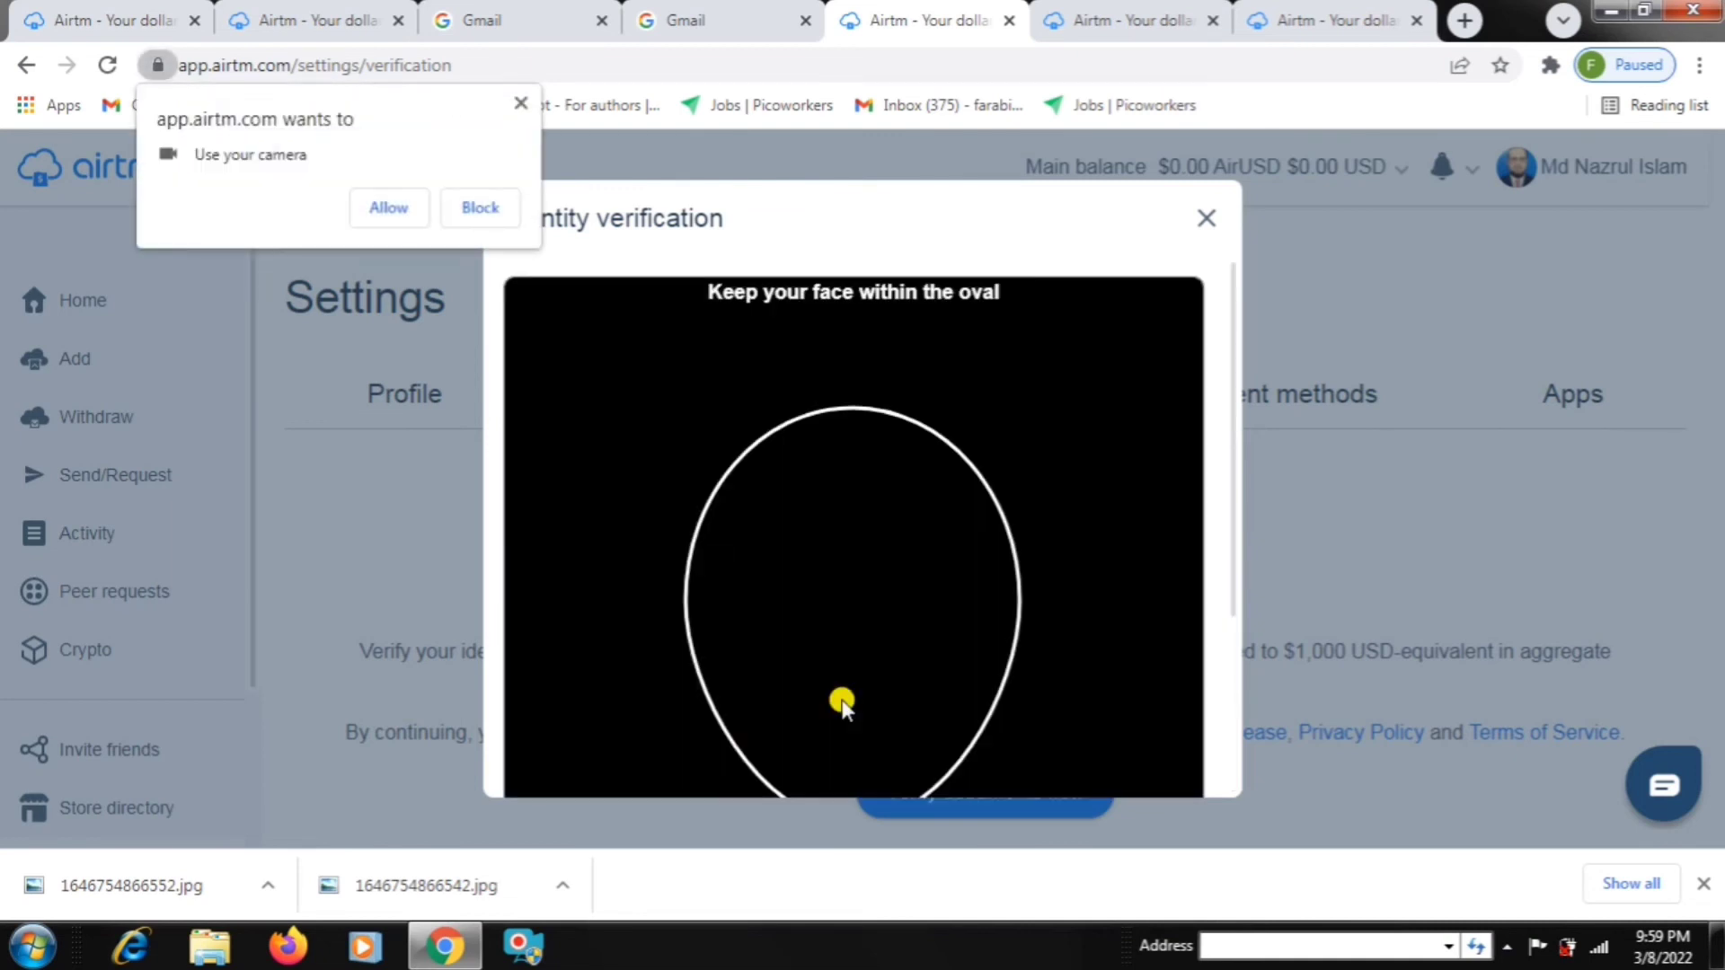
- Allow camera access, capture the selfie, and submit it for verification
left_click(391, 207)
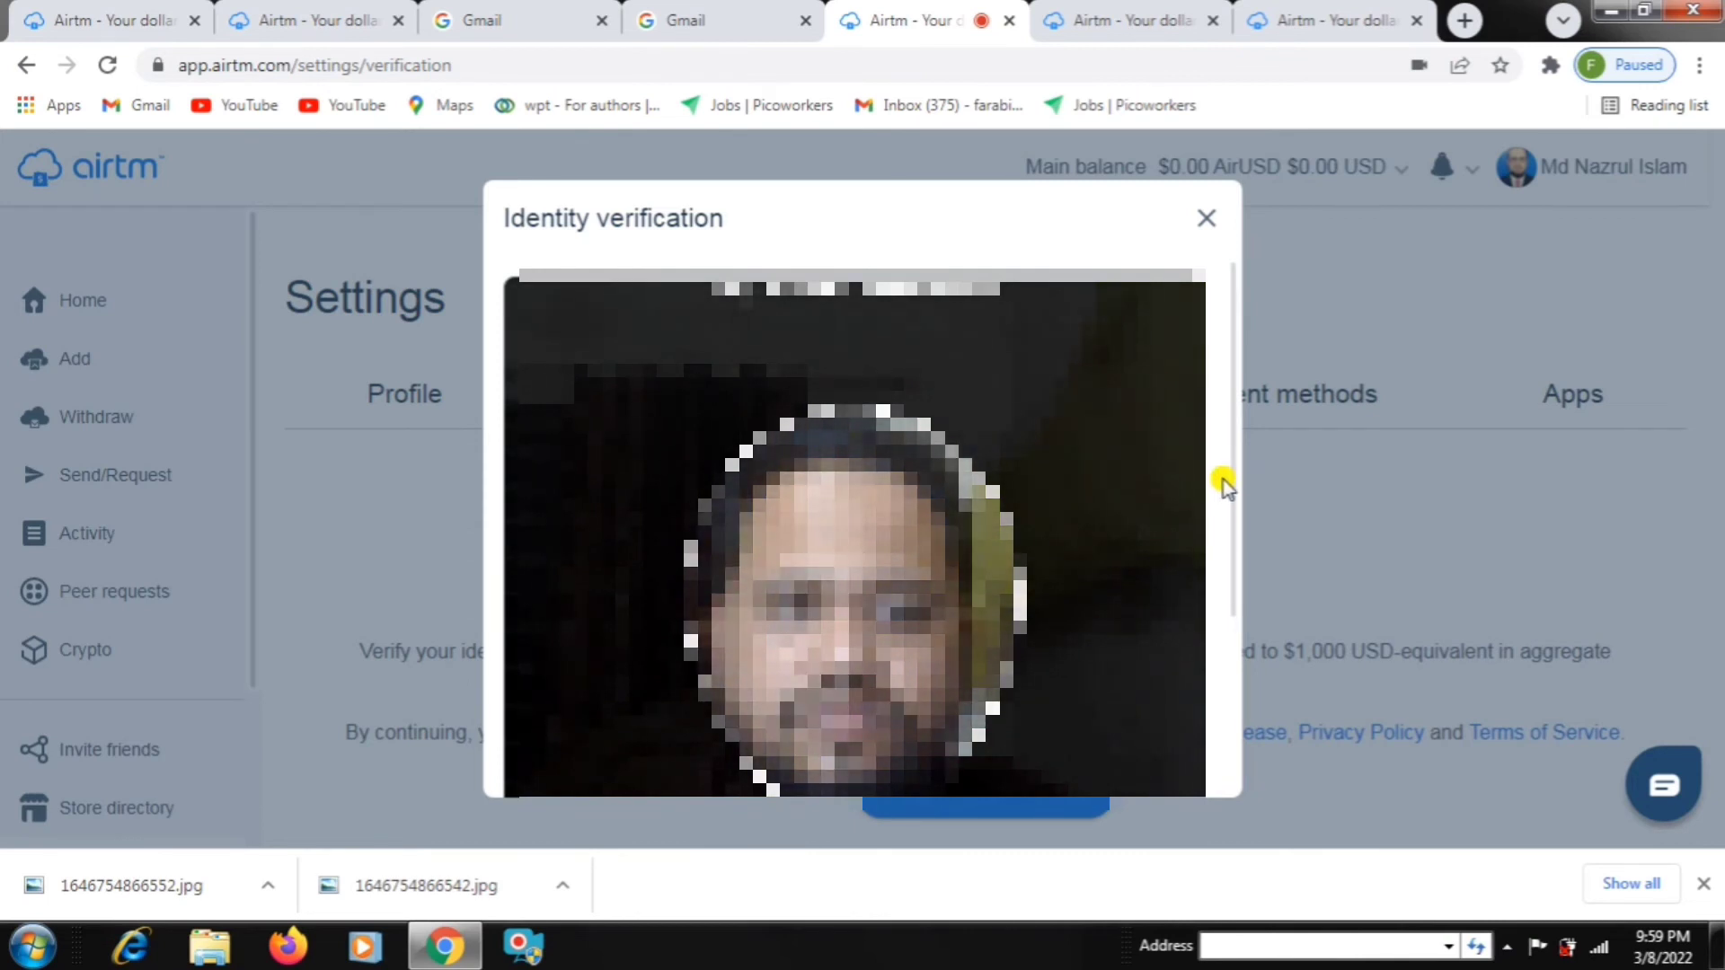
left_click_drag(1227, 481, 1217, 636)
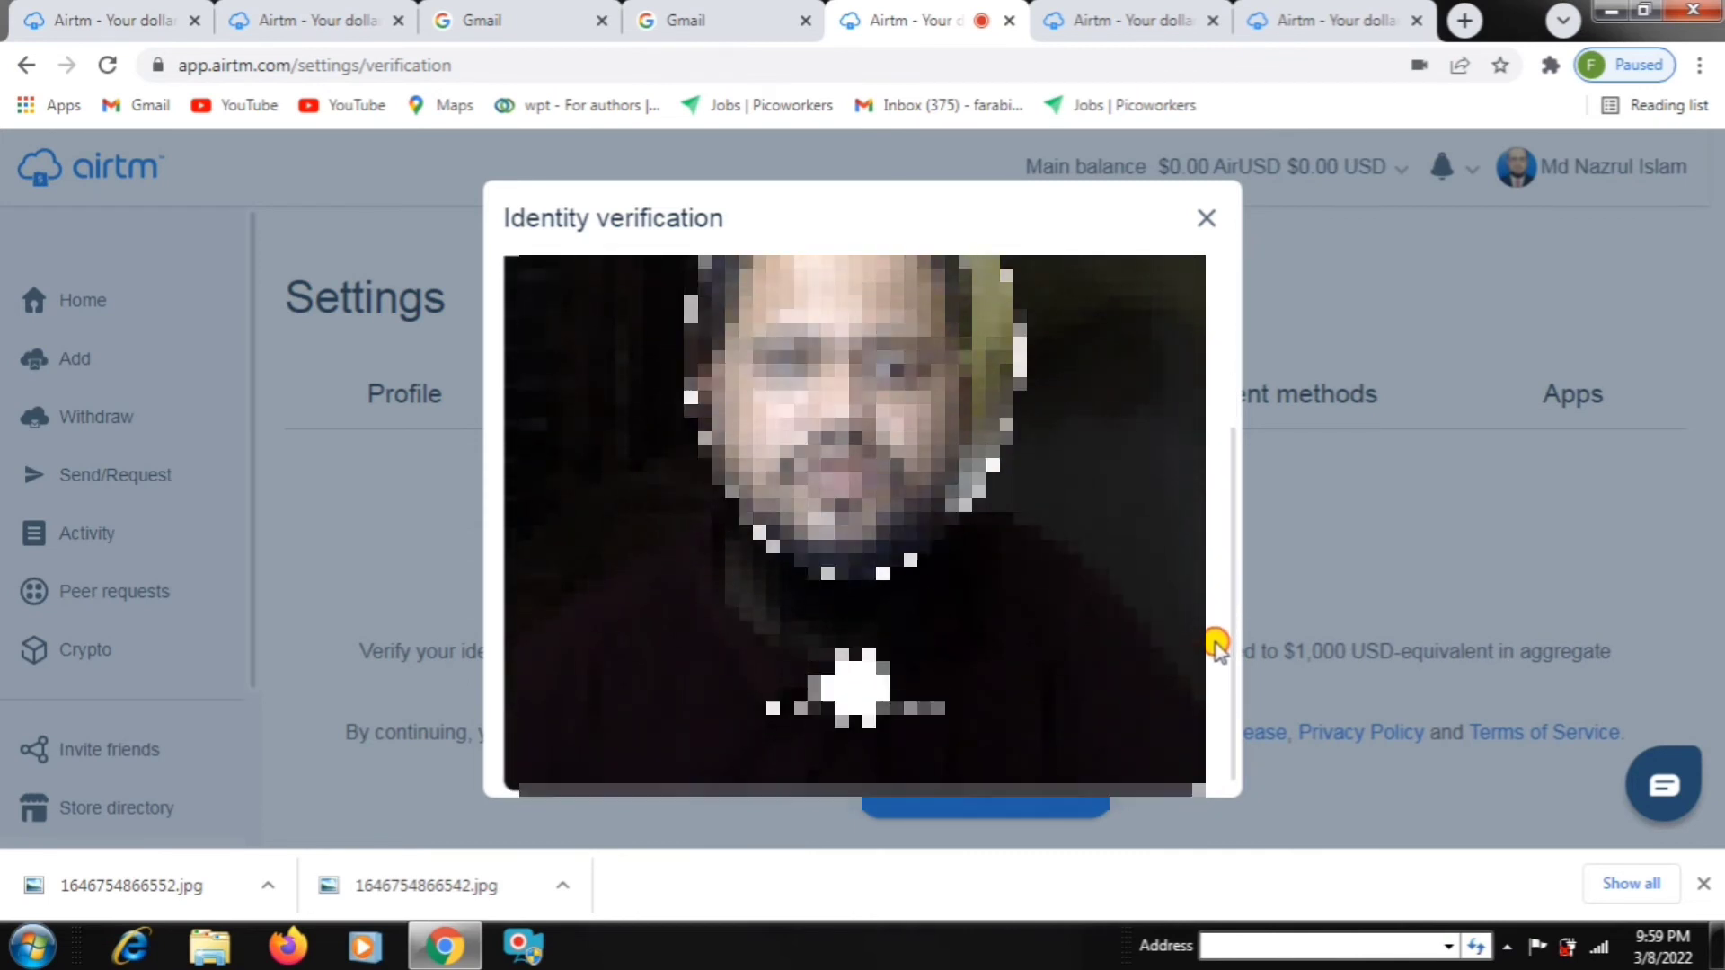
left_click(850, 705)
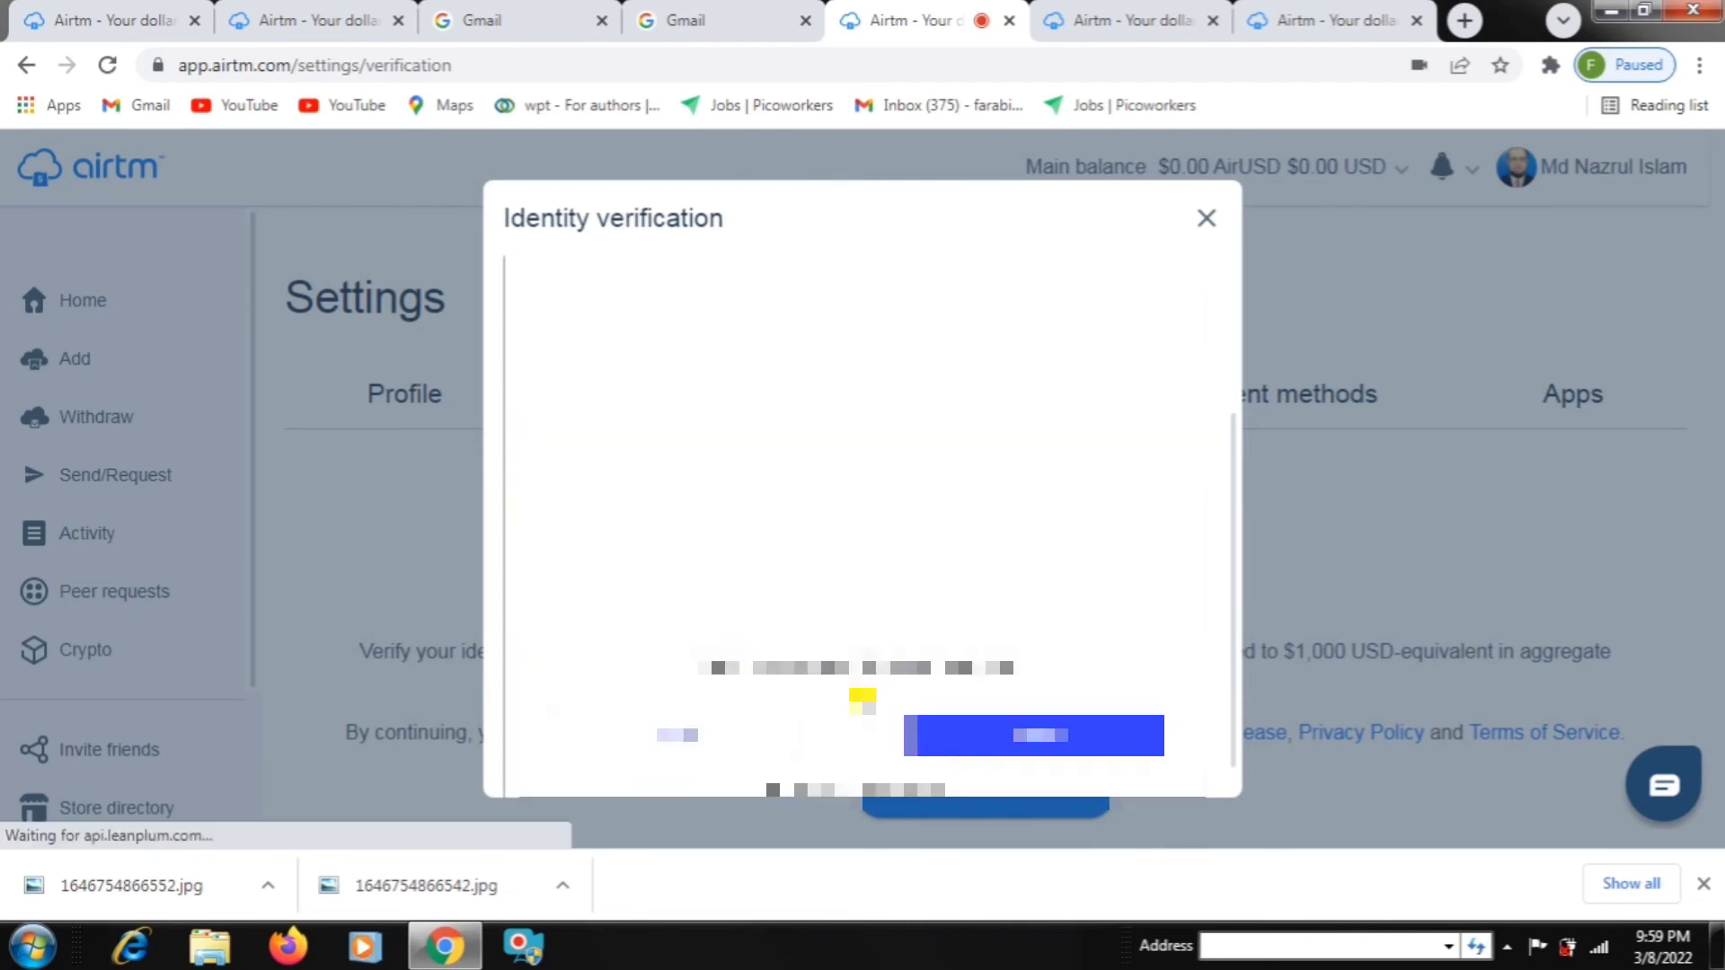
scroll(938, 510, "down", 1)
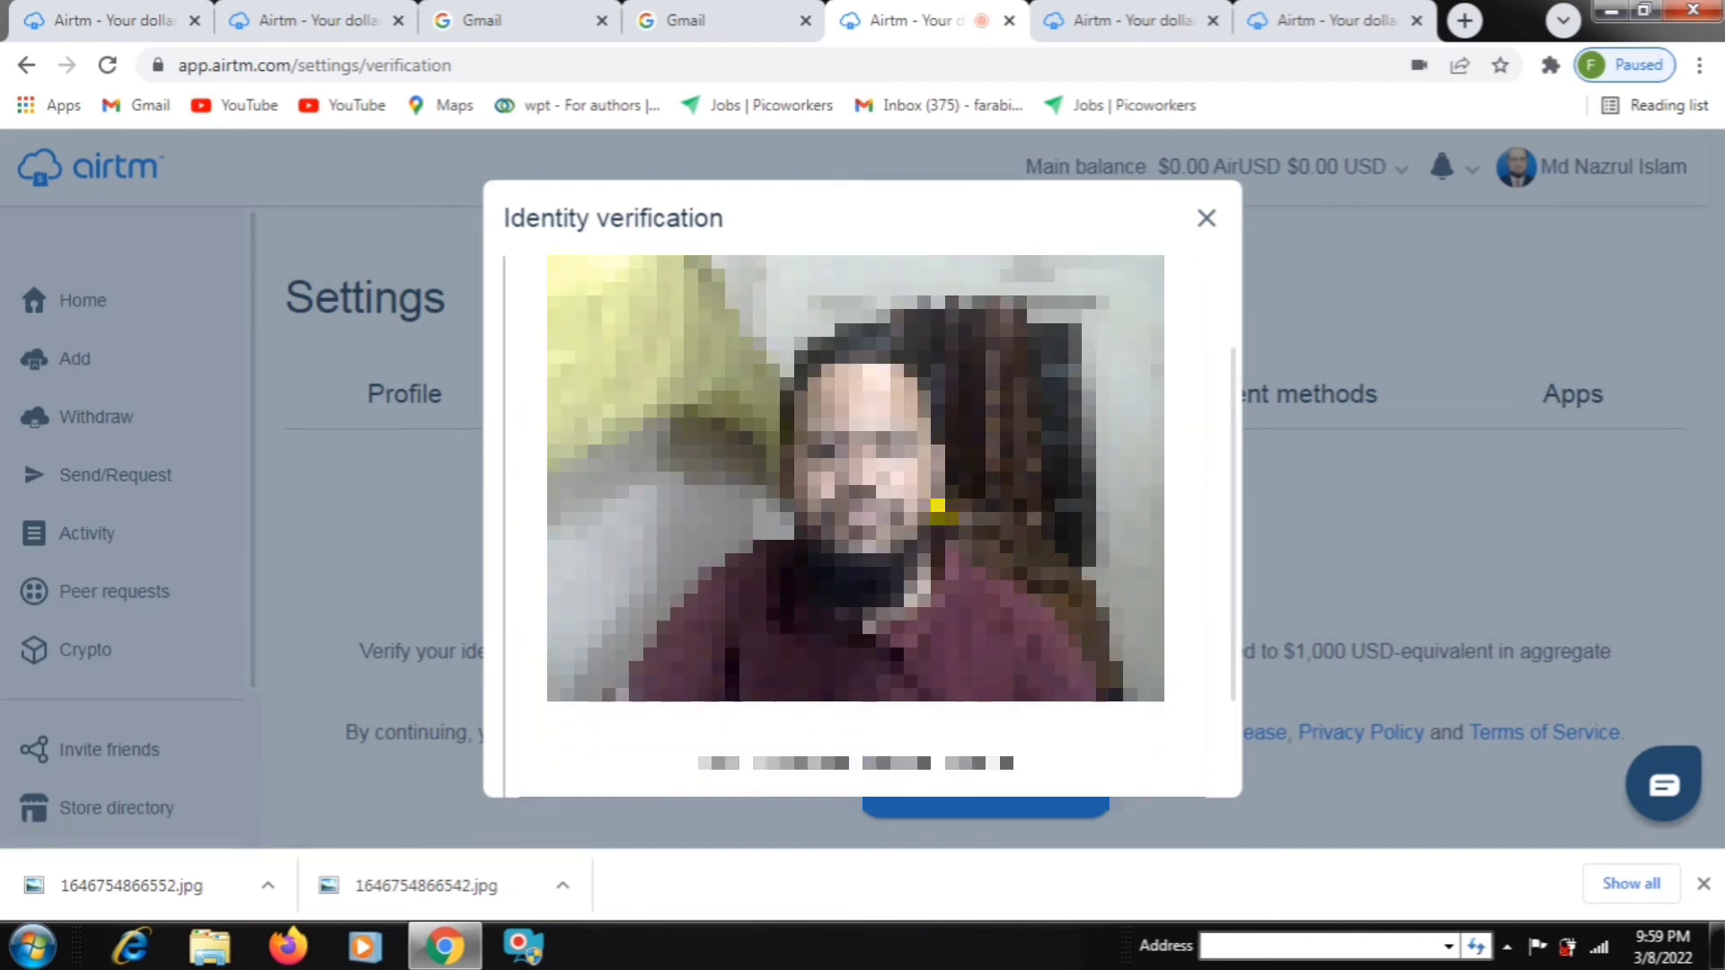
scroll(935, 523, "down", 1)
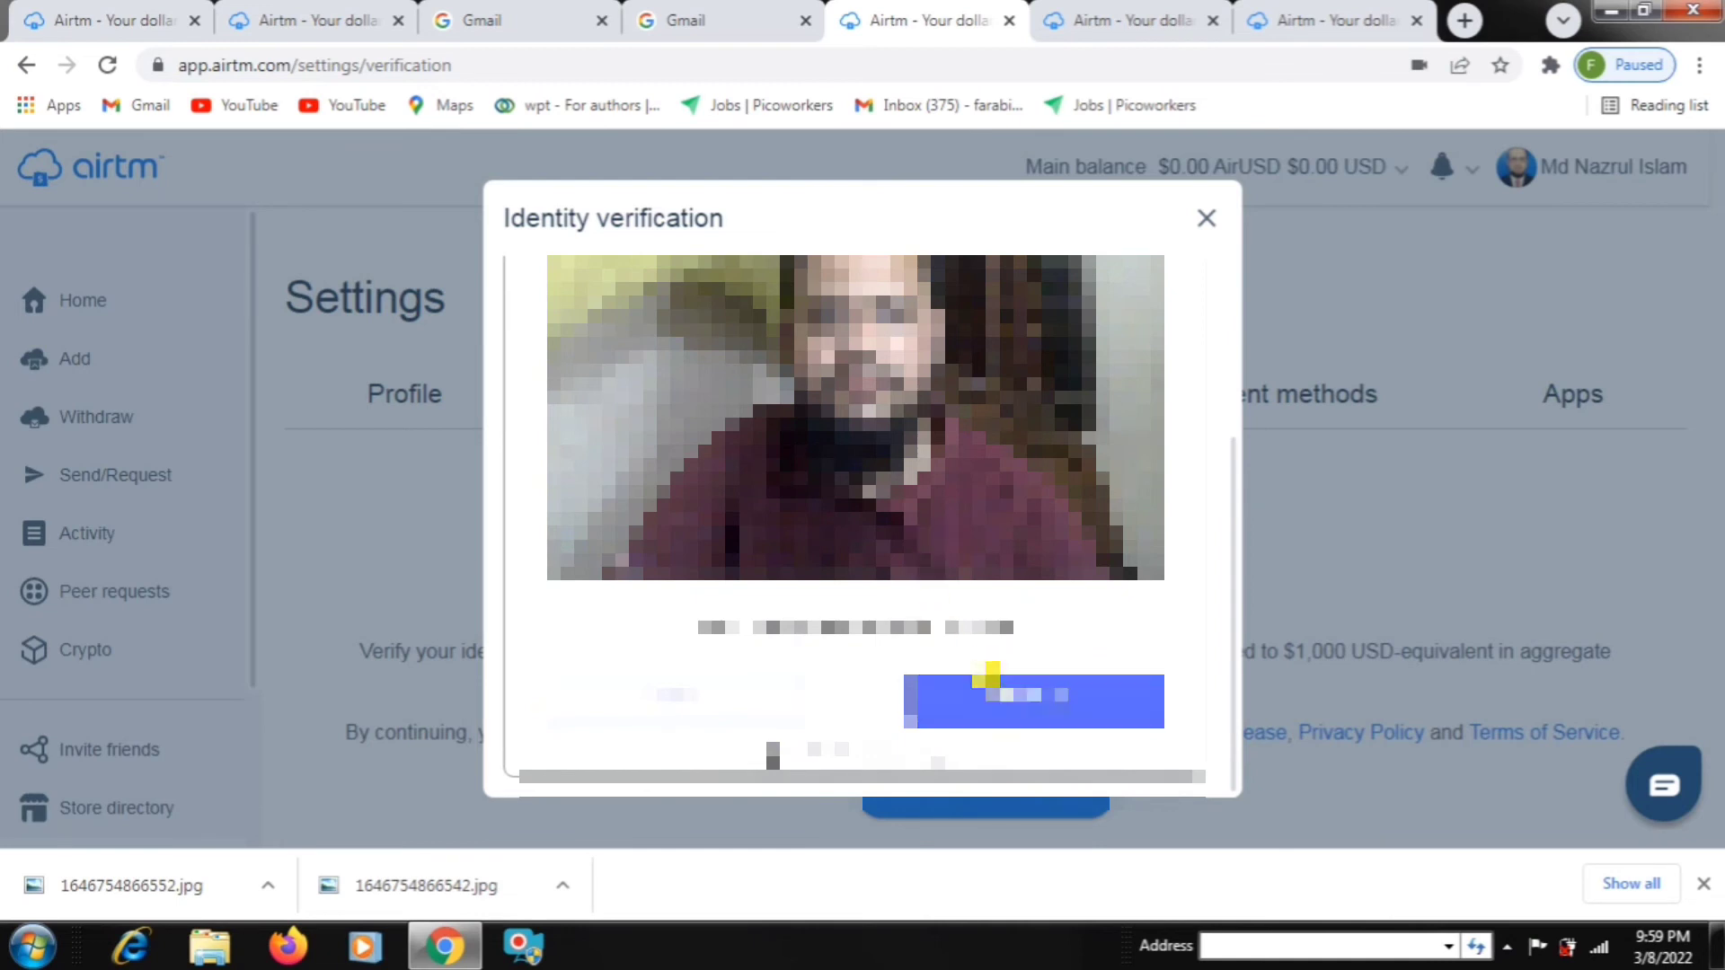
left_click(1038, 698)
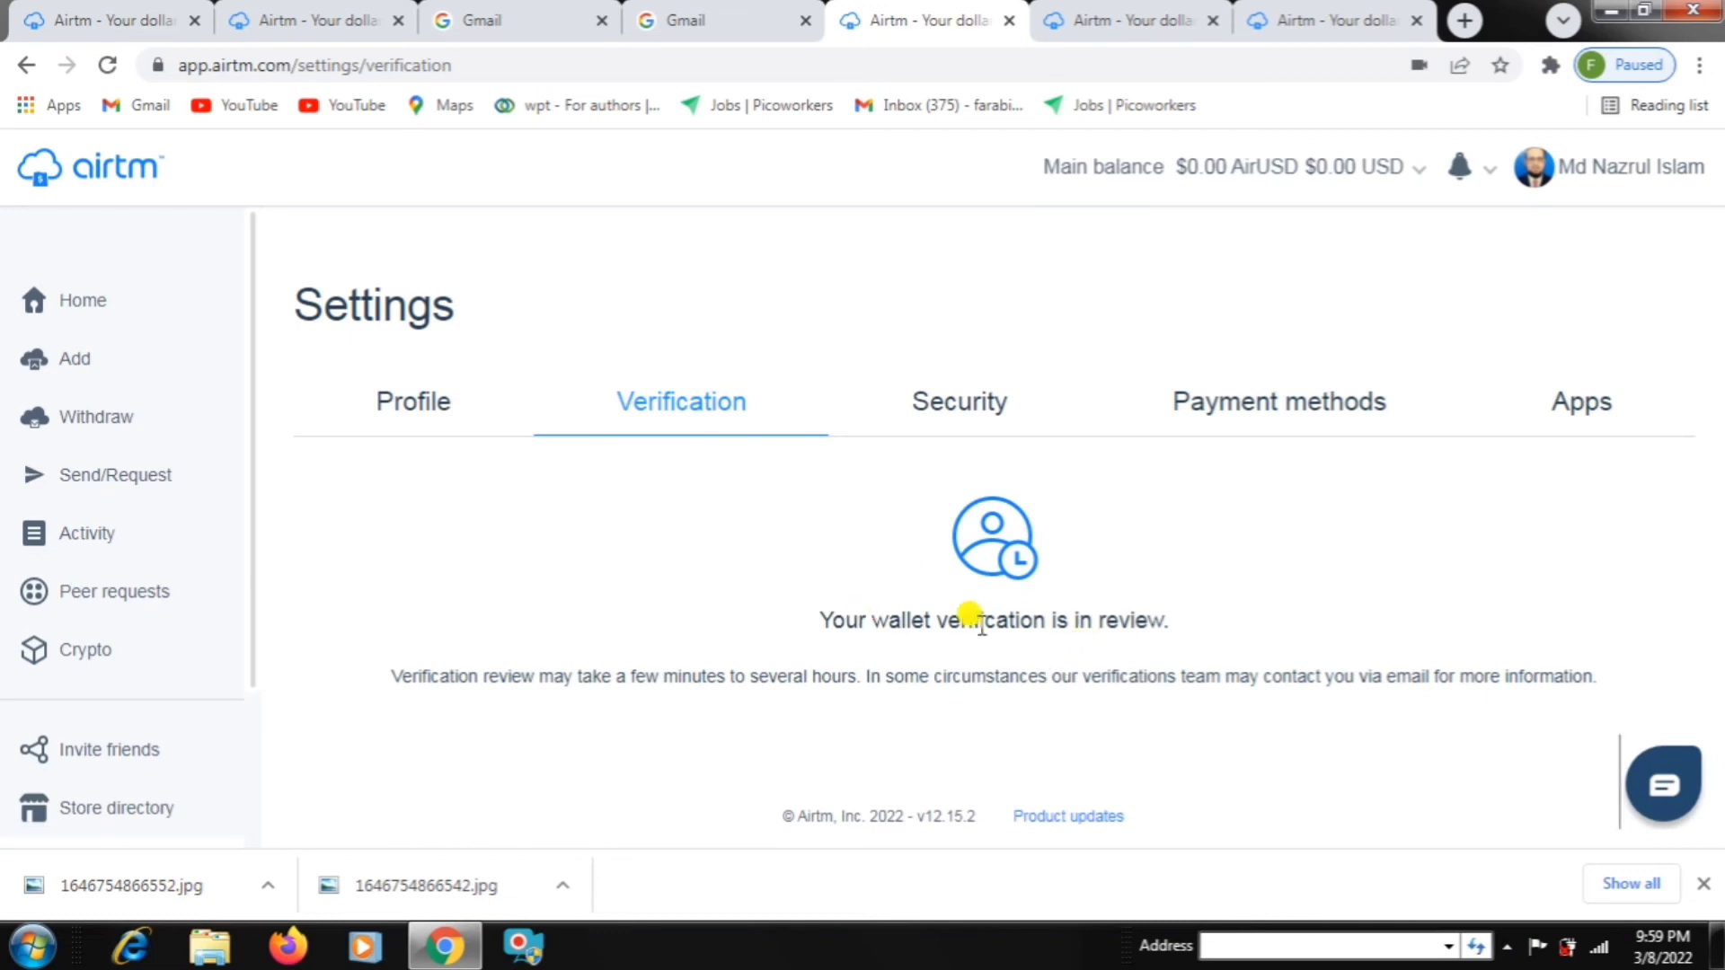
- Return to the Home page, now showing account setup step 2 of 4
left_click_drag(365, 680, 1590, 687)
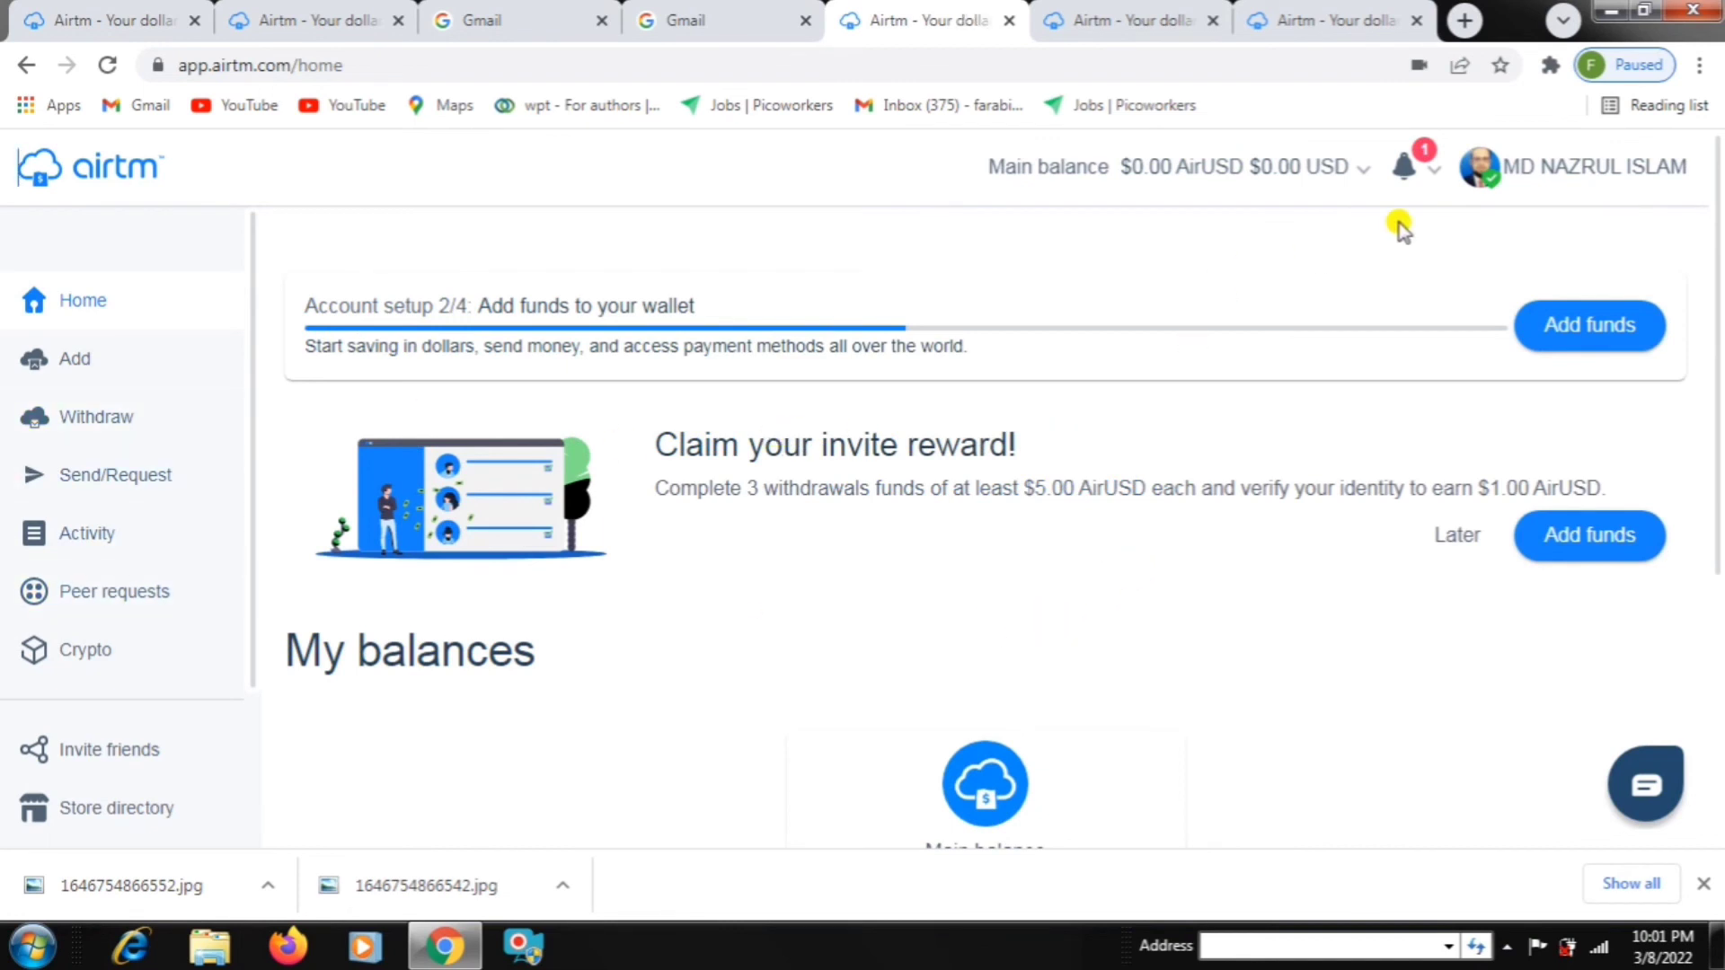
left_click(1423, 175)
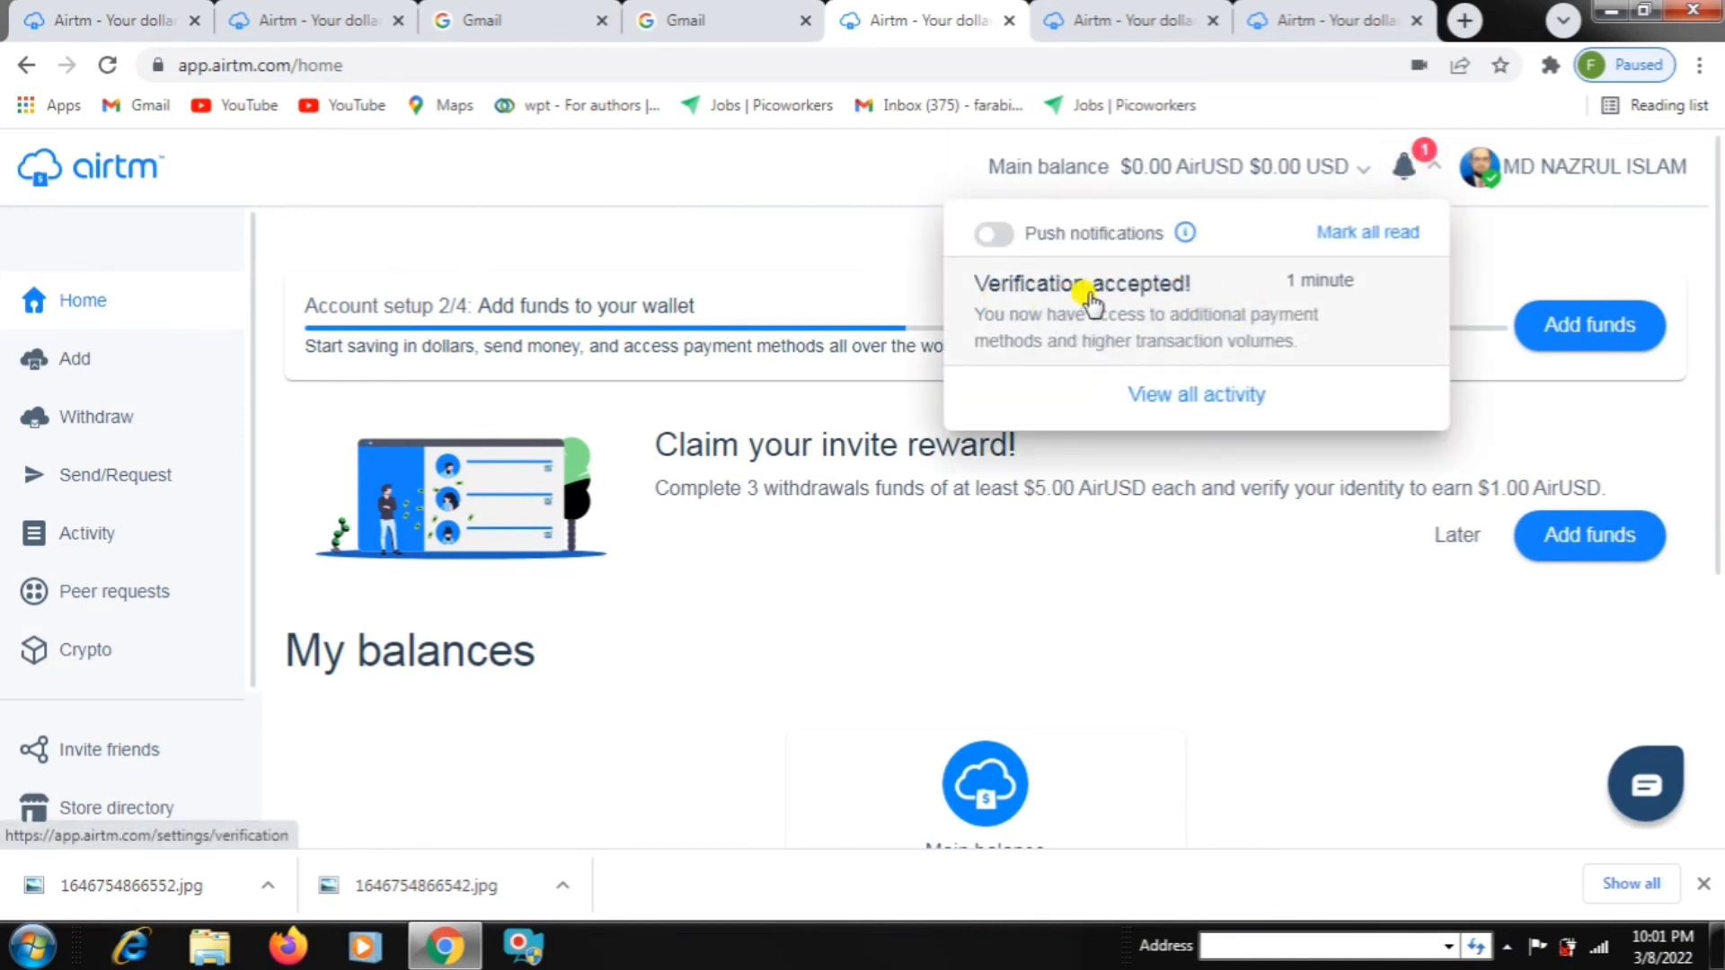
left_click(1105, 310)
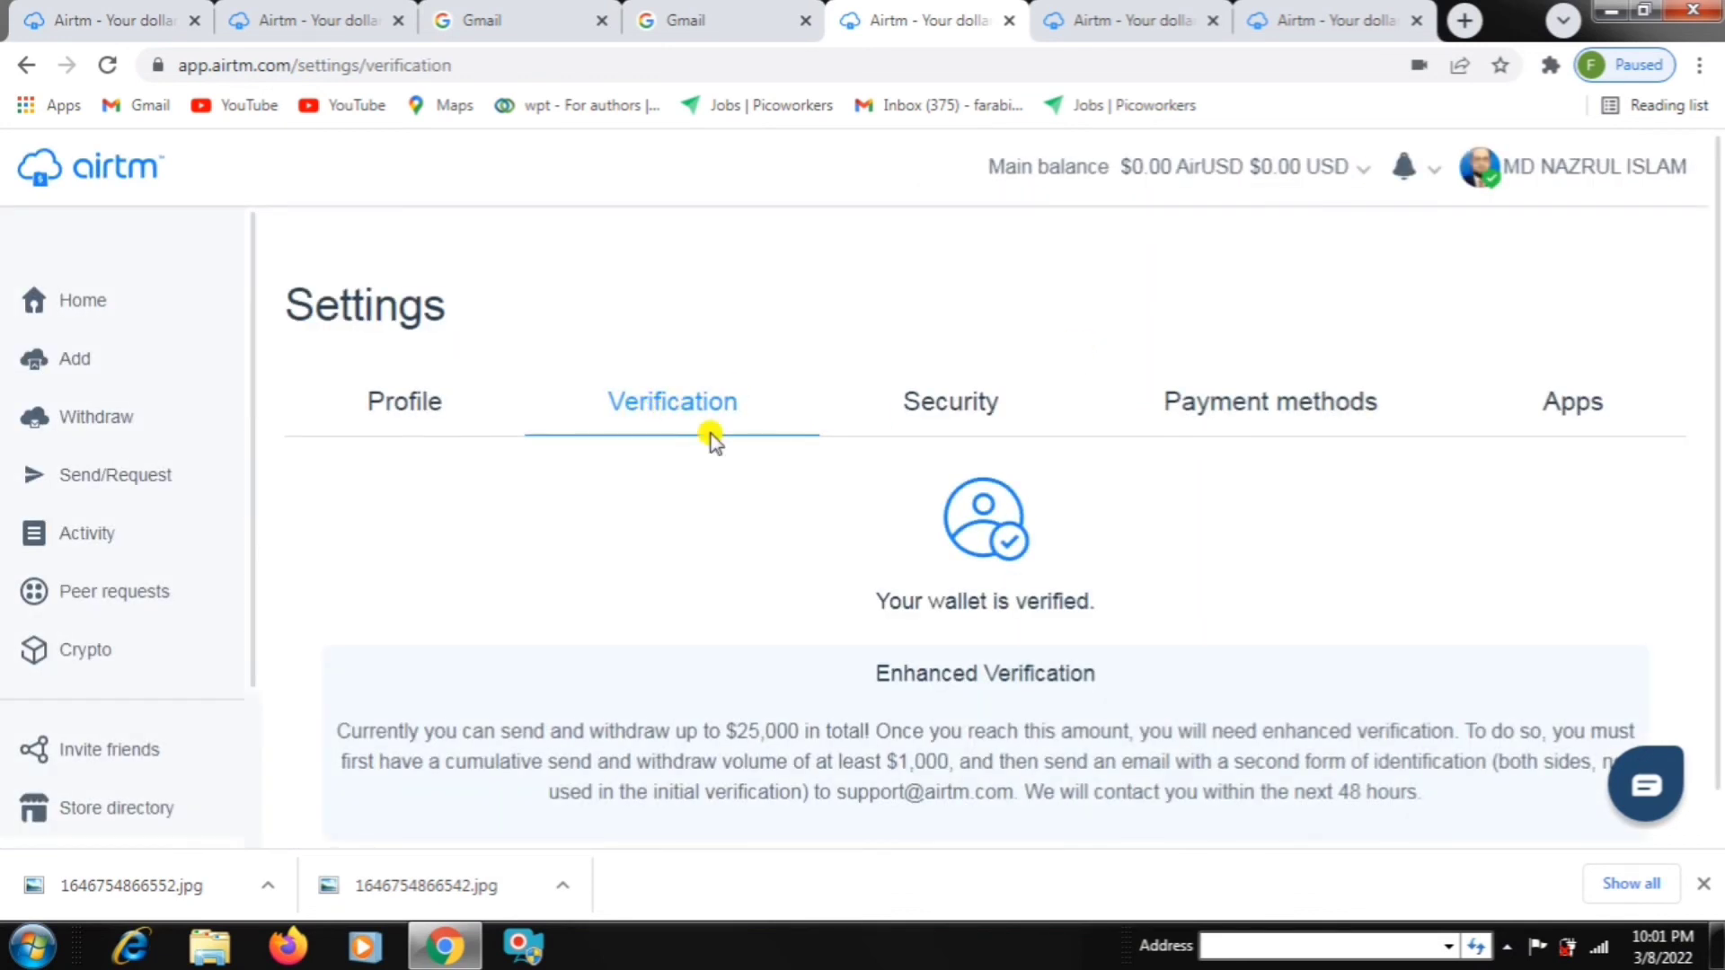
left_click_drag(858, 606, 1127, 618)
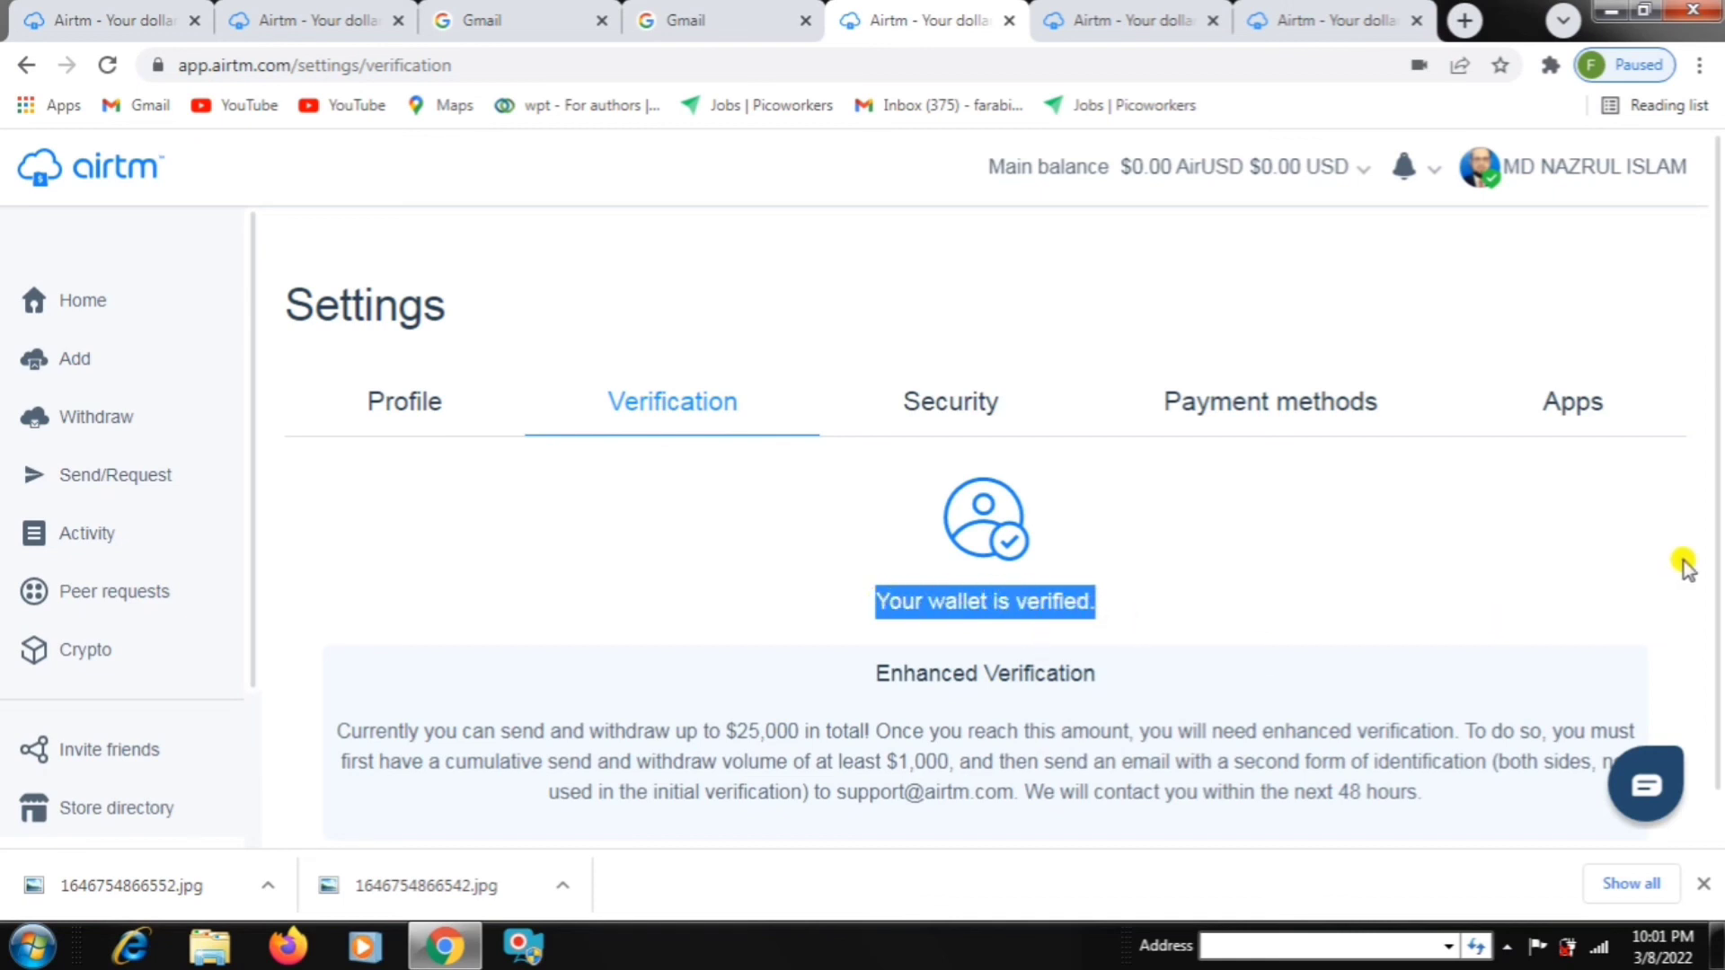
left_click_drag(1716, 503, 1717, 620)
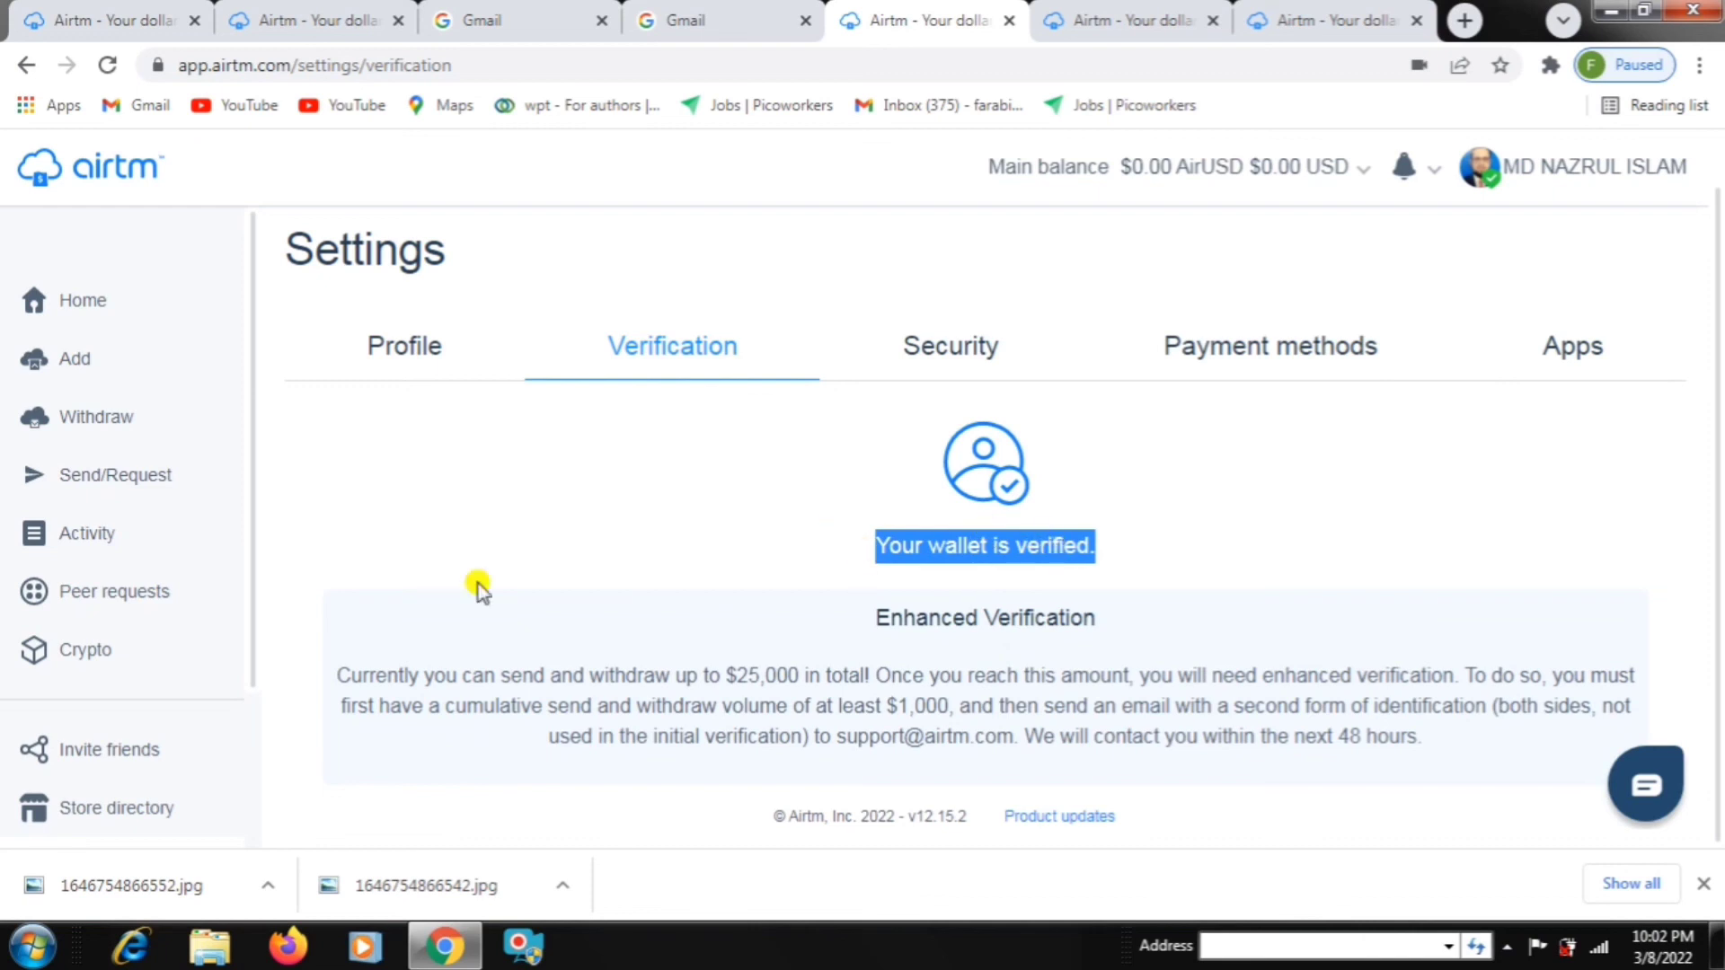
left_click(1148, 543)
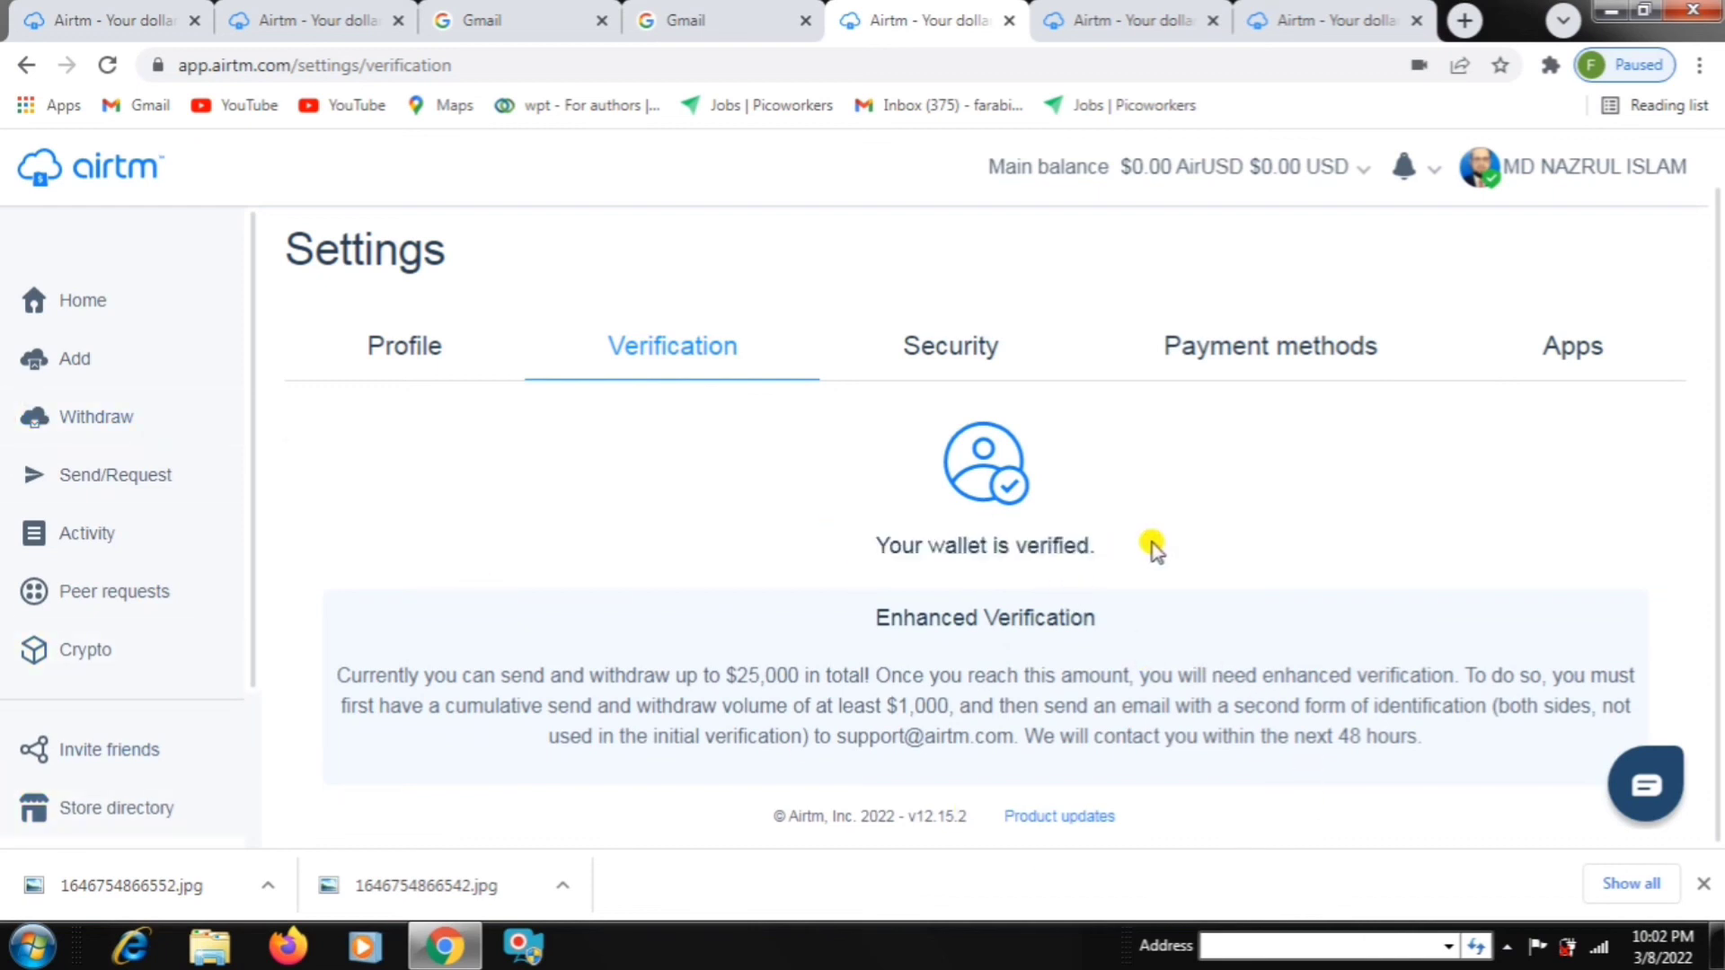
- In Payment methods settings, start adding a new Bank payment method
left_click(1266, 351)
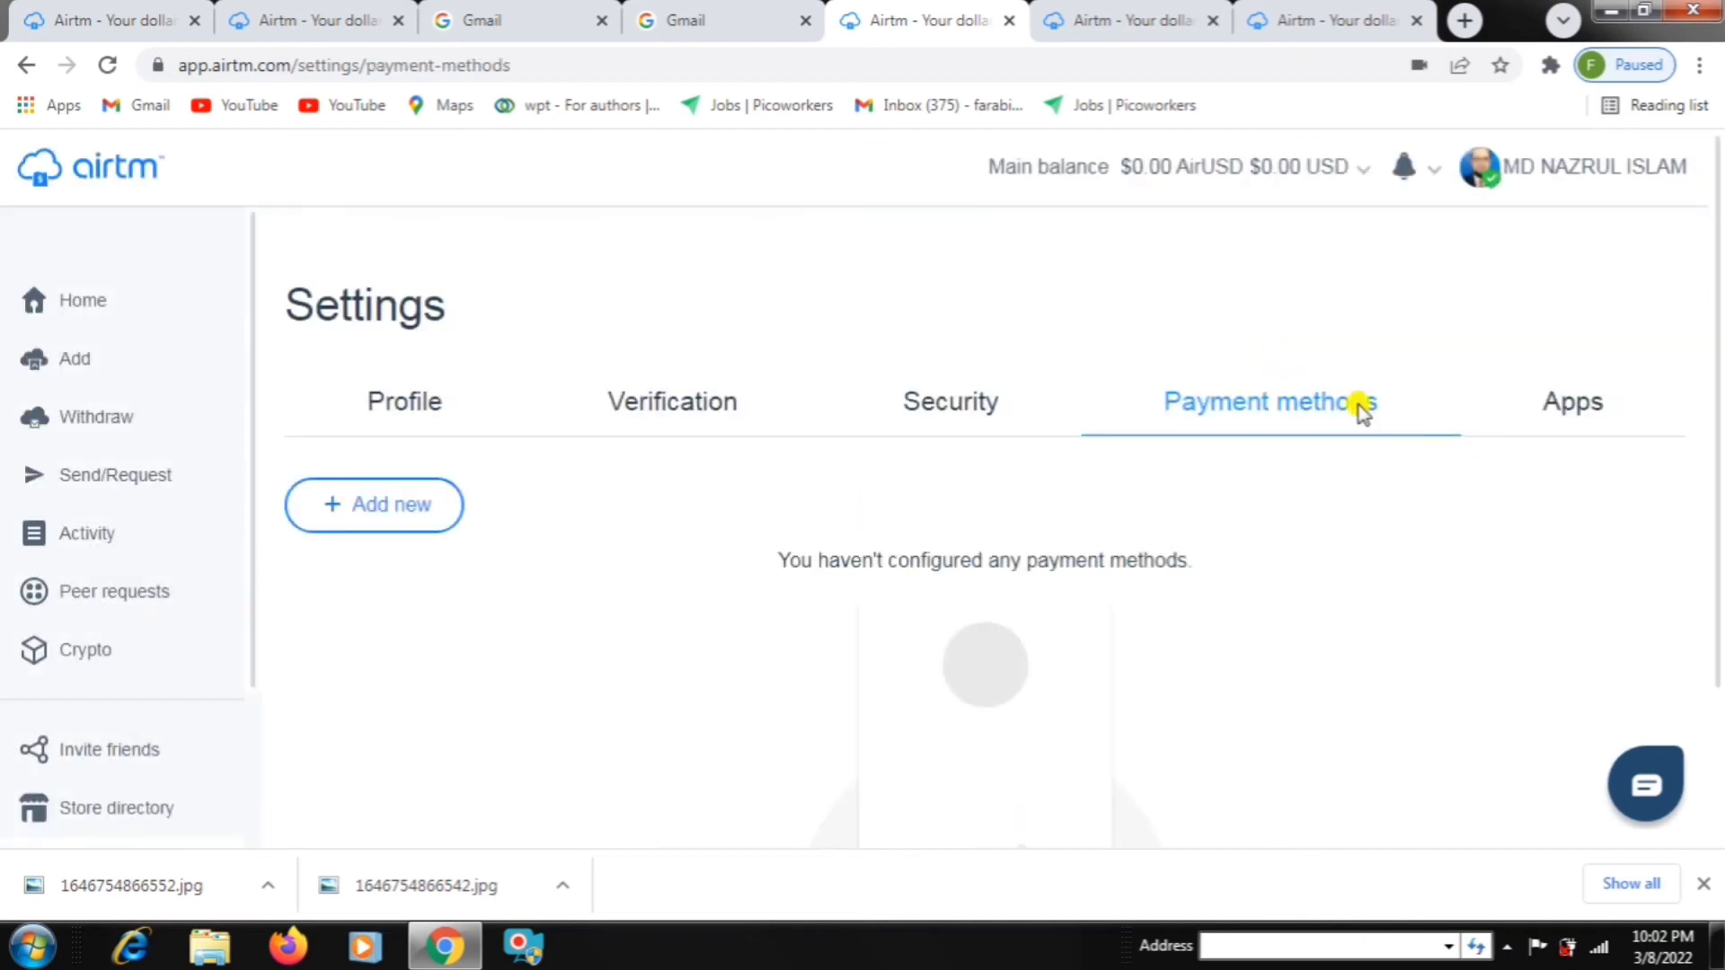
scroll(1716, 326, "down", 2)
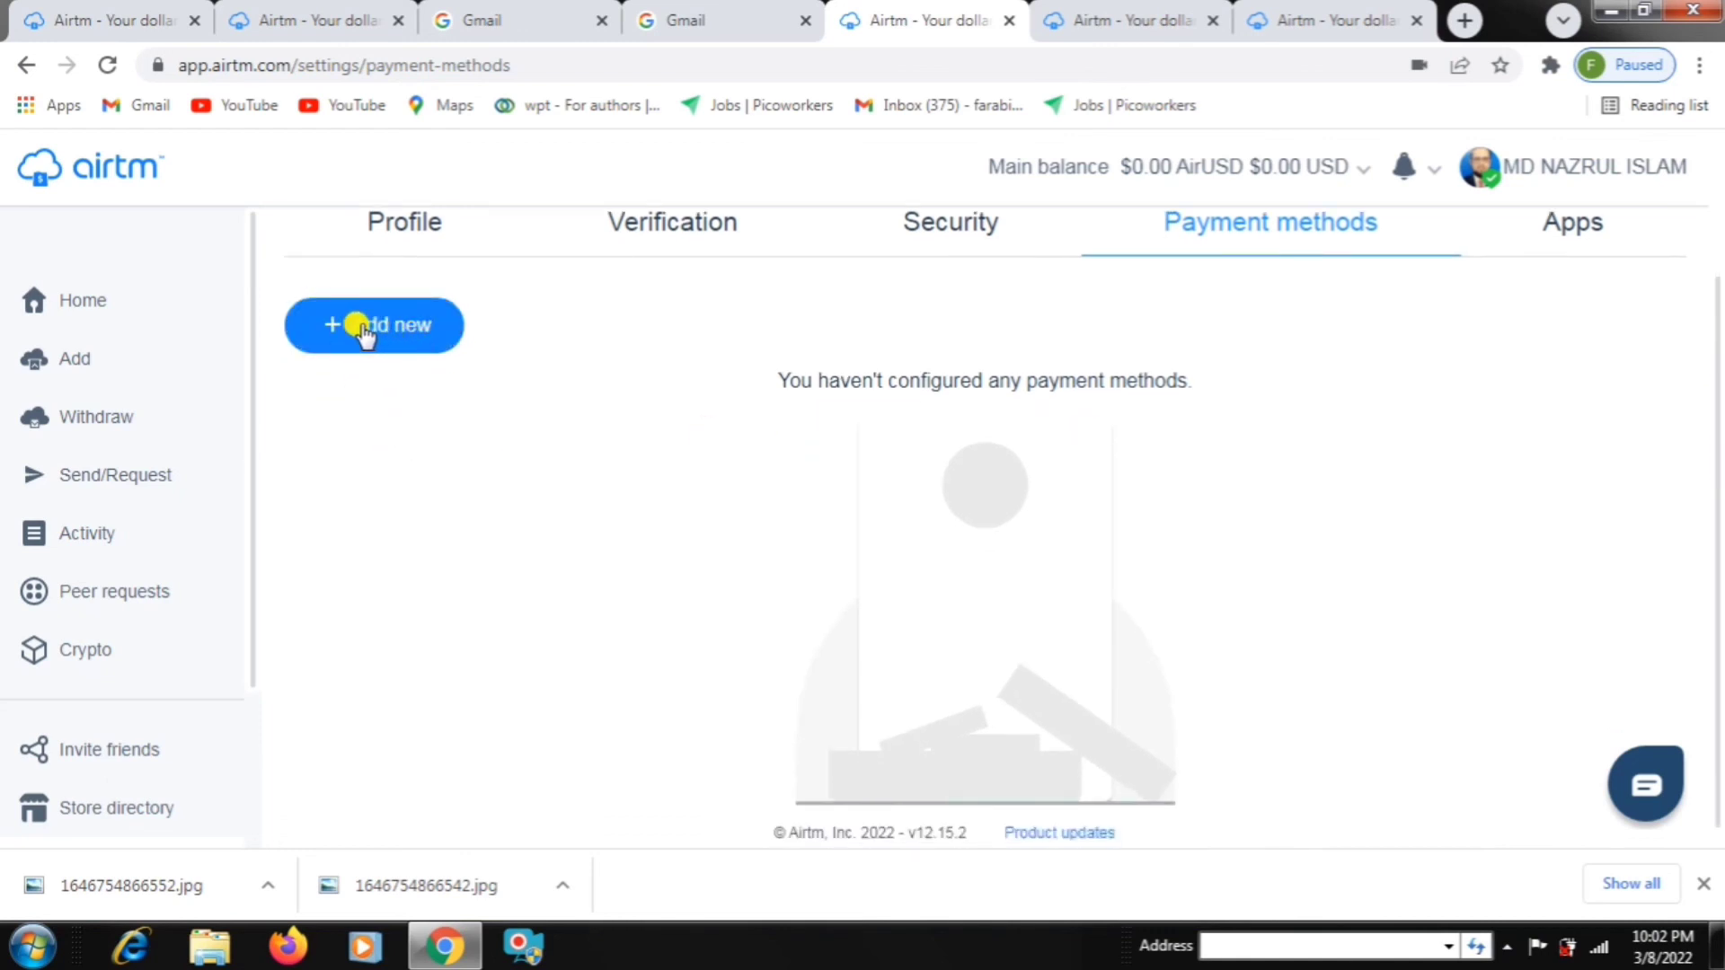
left_click(360, 325)
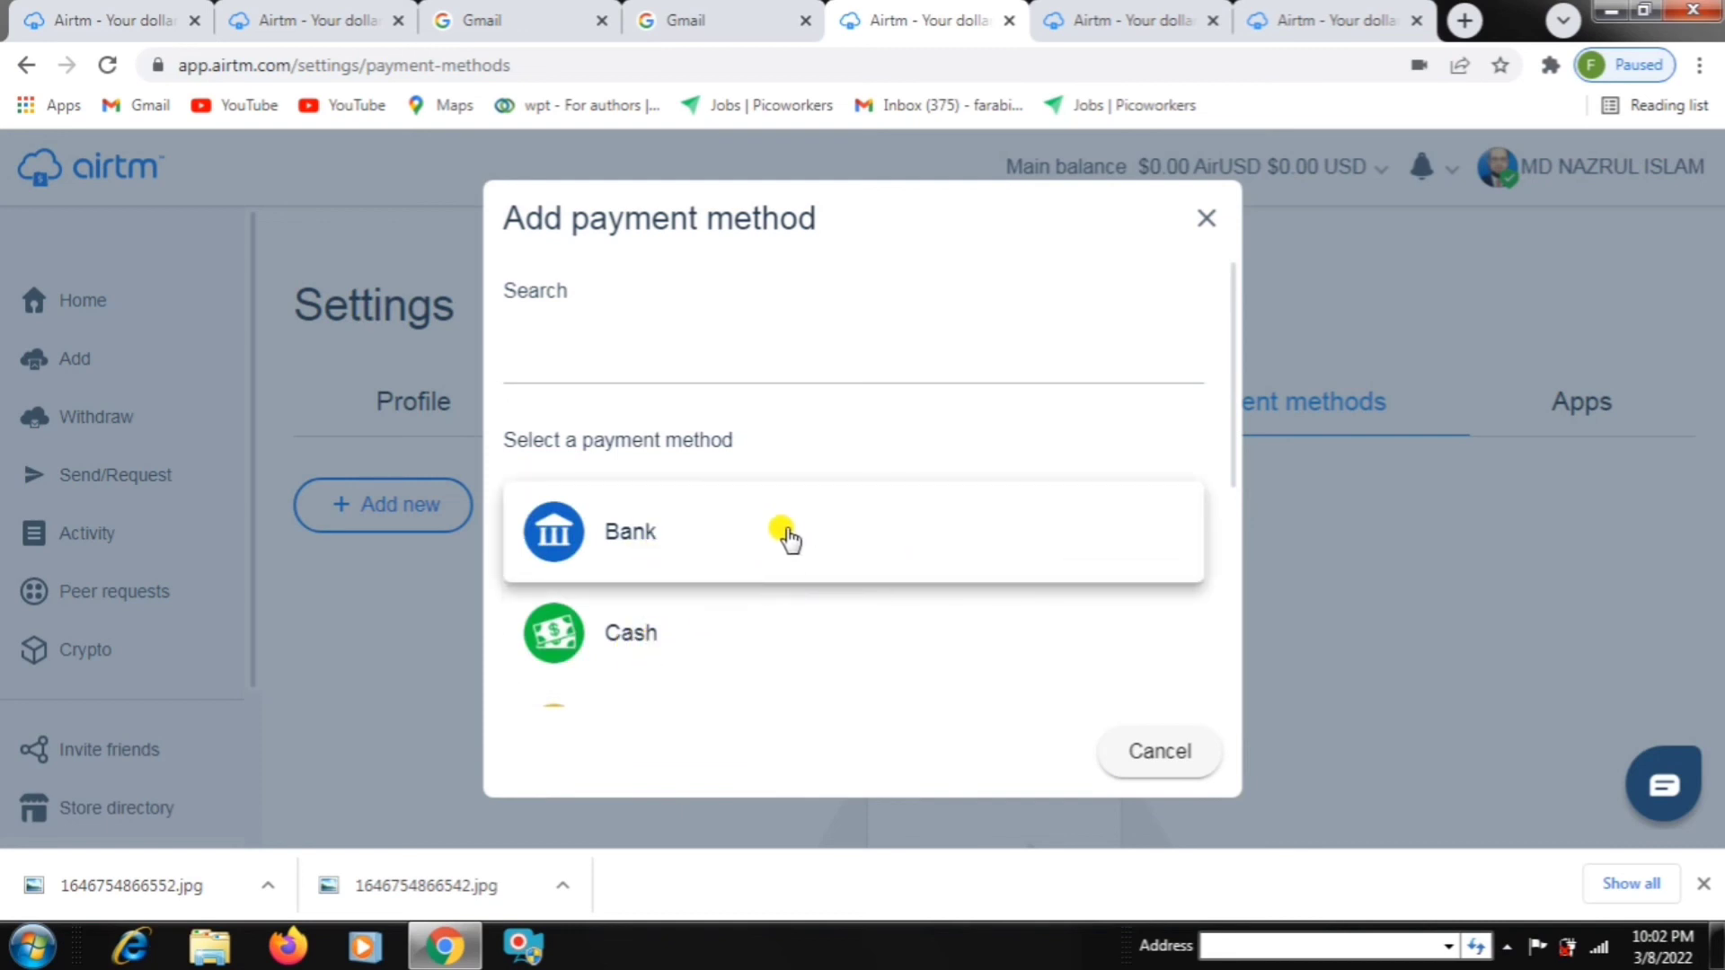
left_click(654, 540)
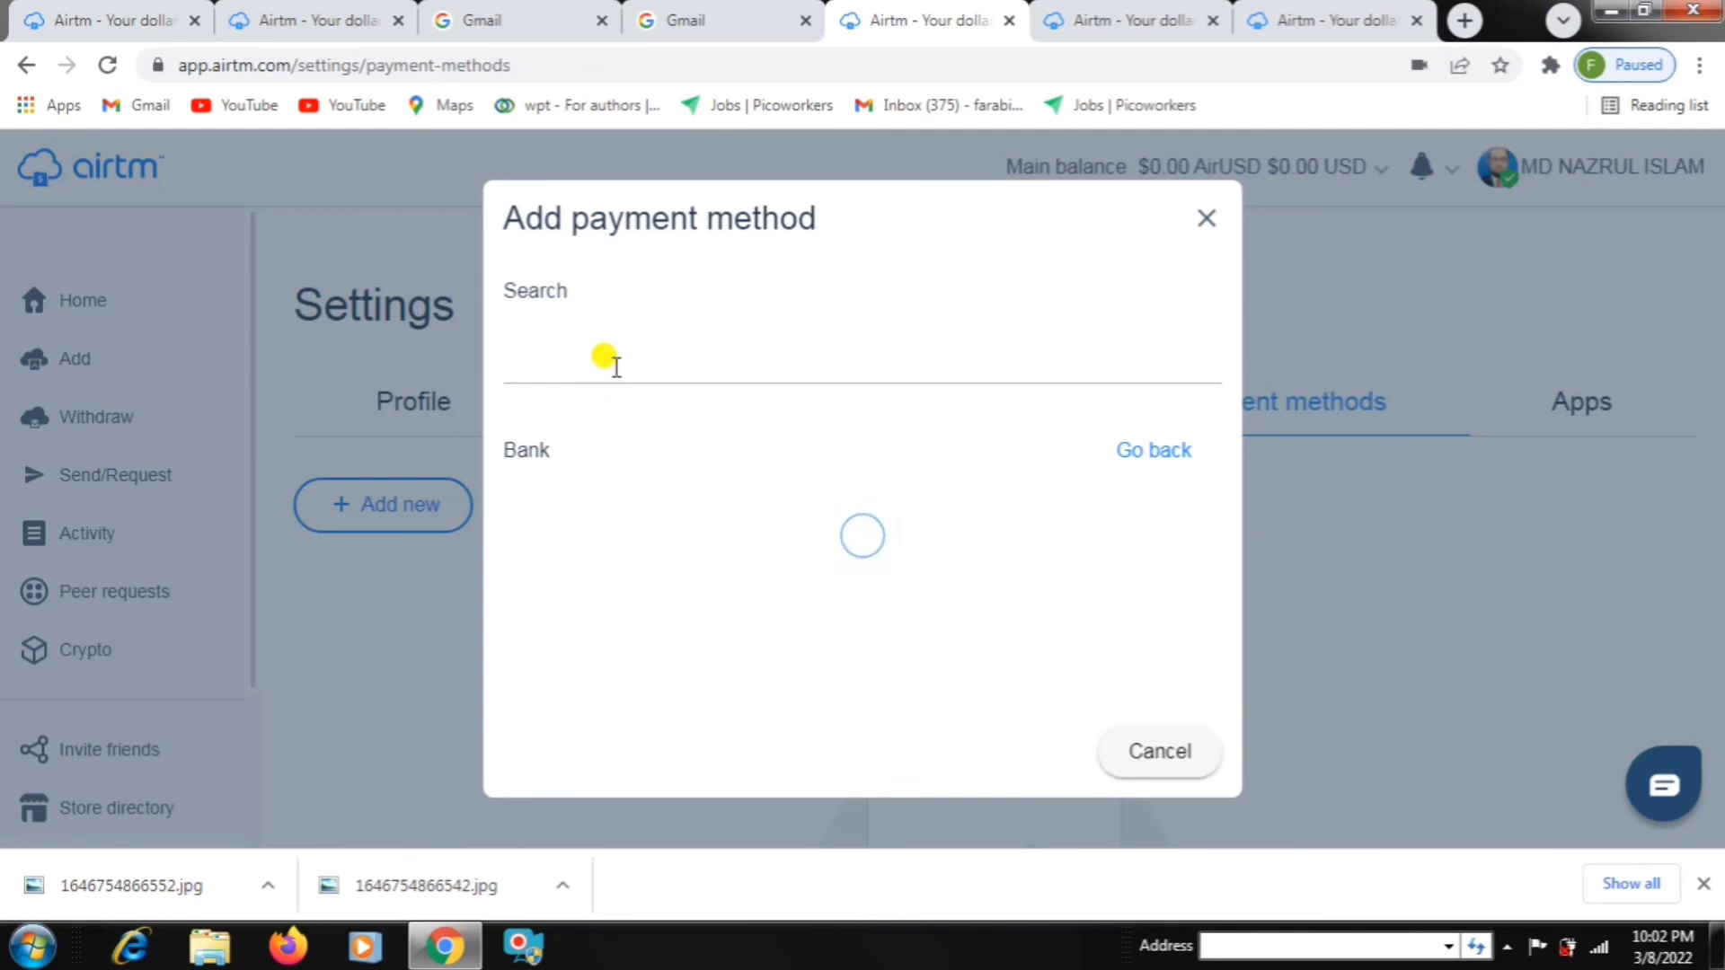
- Select Bangladesh Bank from the list, then close the dialog unfilled
scroll(944, 593, "down", 4)
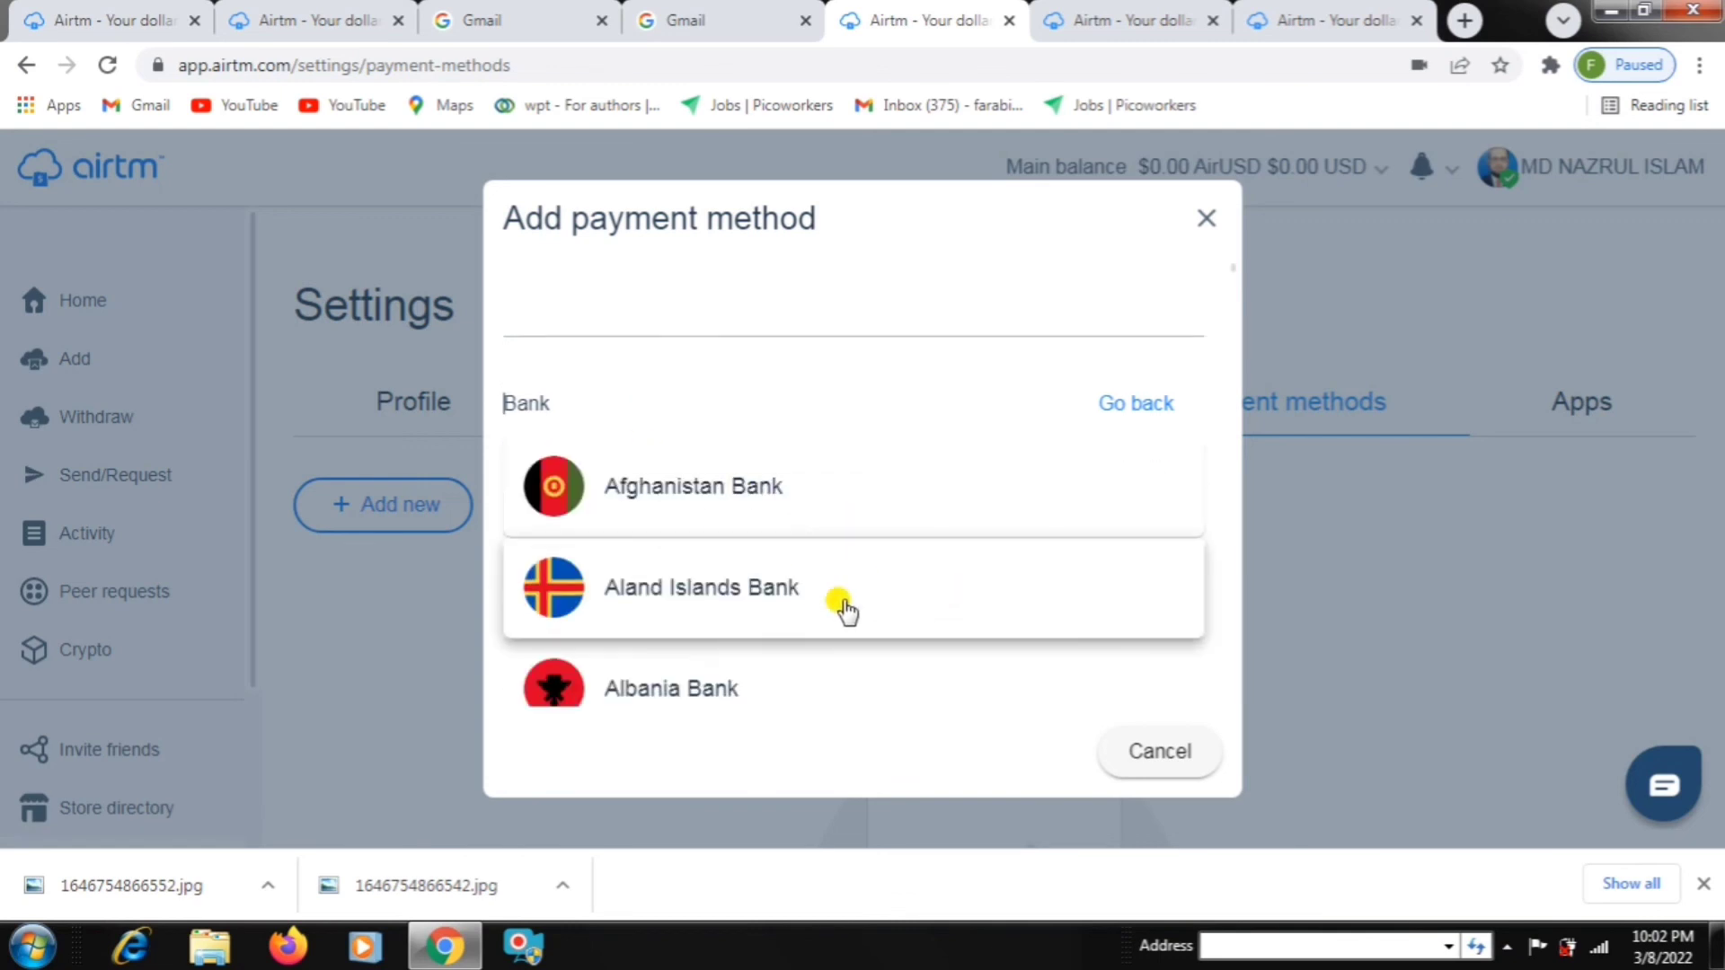
scroll(842, 602, "up", 2)
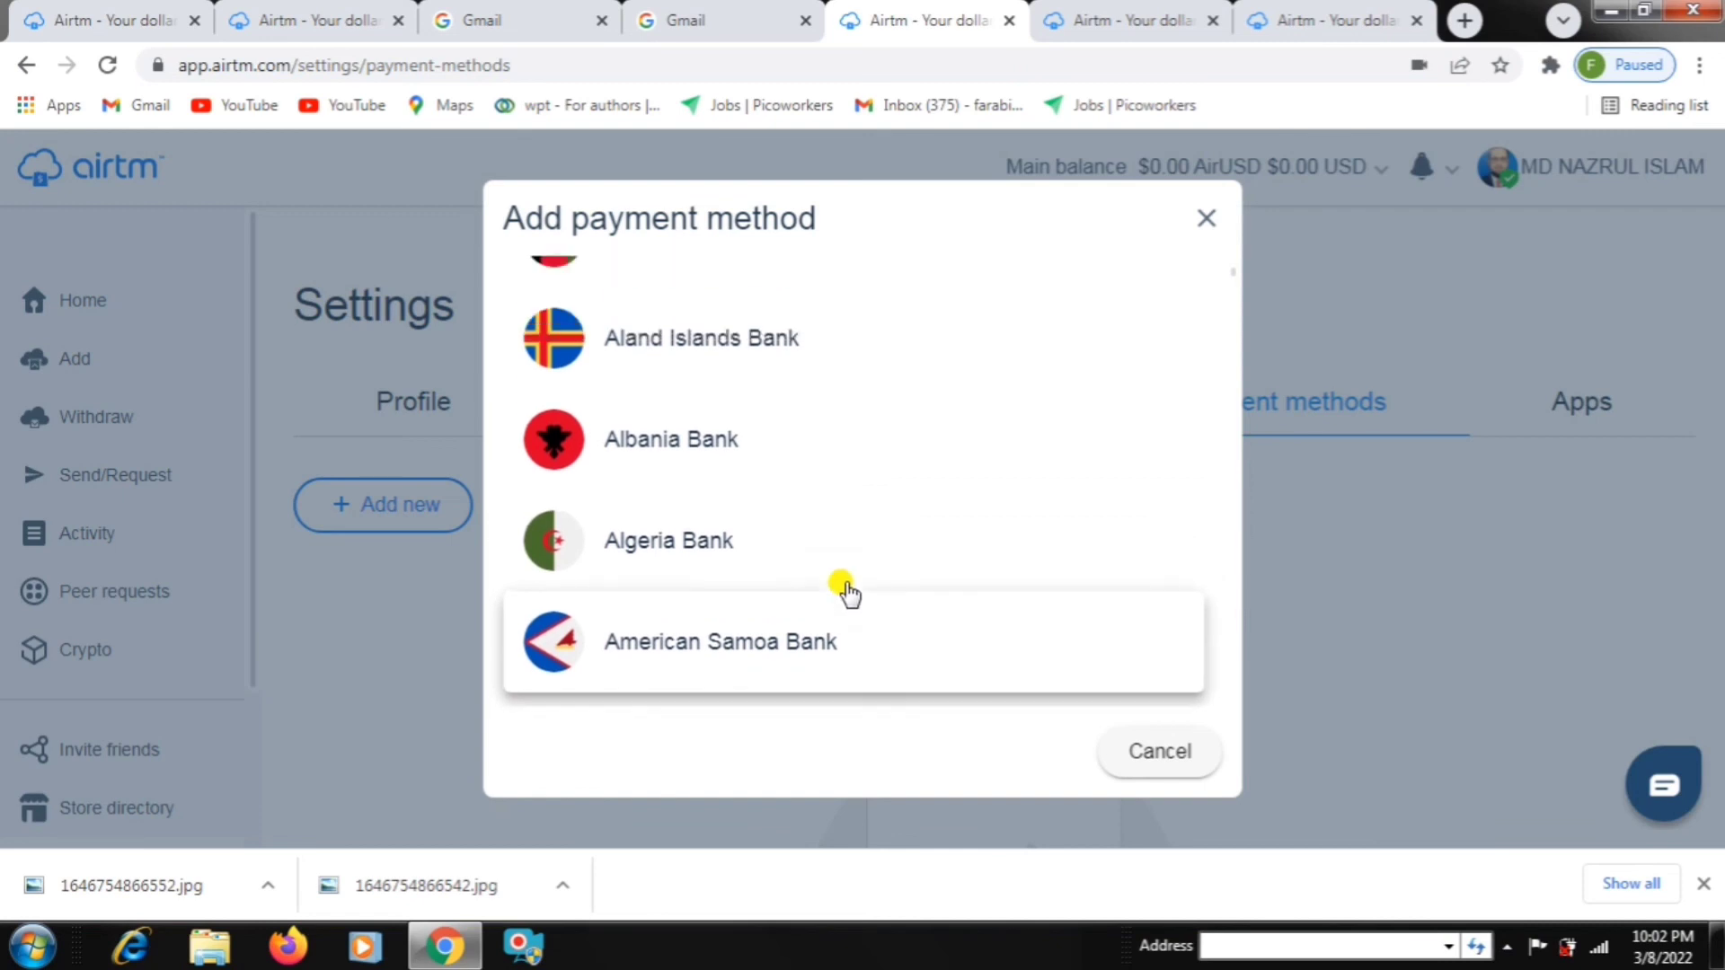
scroll(845, 584, "down", 2)
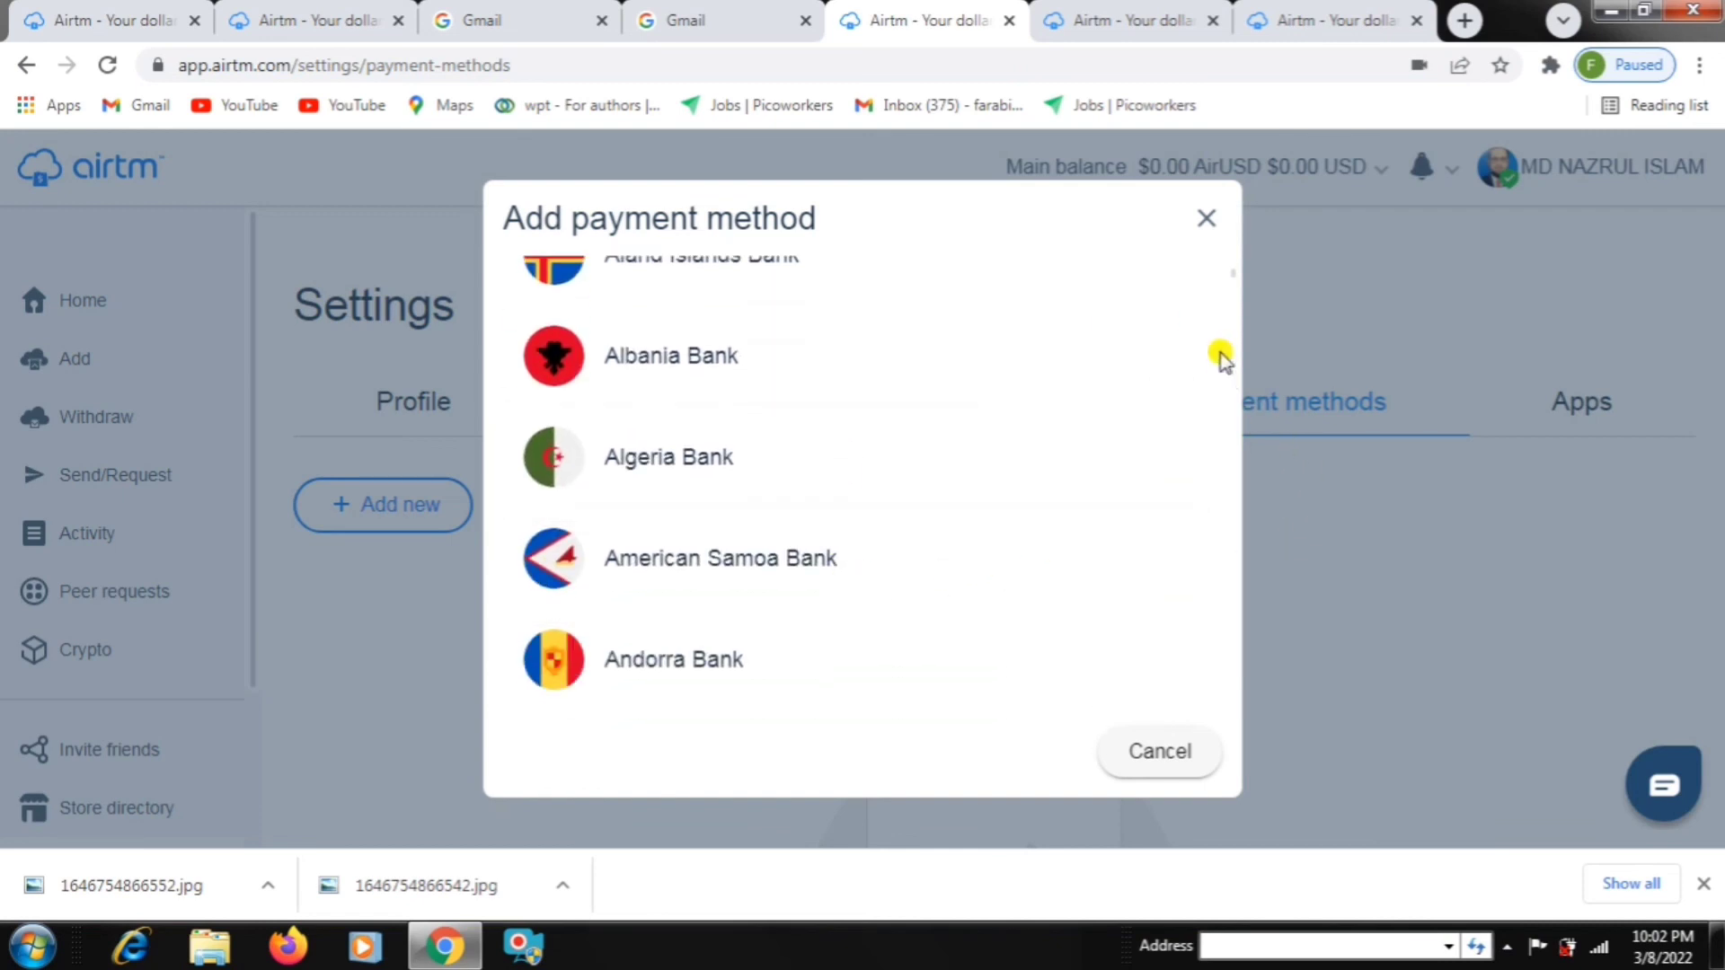
scroll(1233, 274, "down", 6)
scroll(1238, 289, "down", 10)
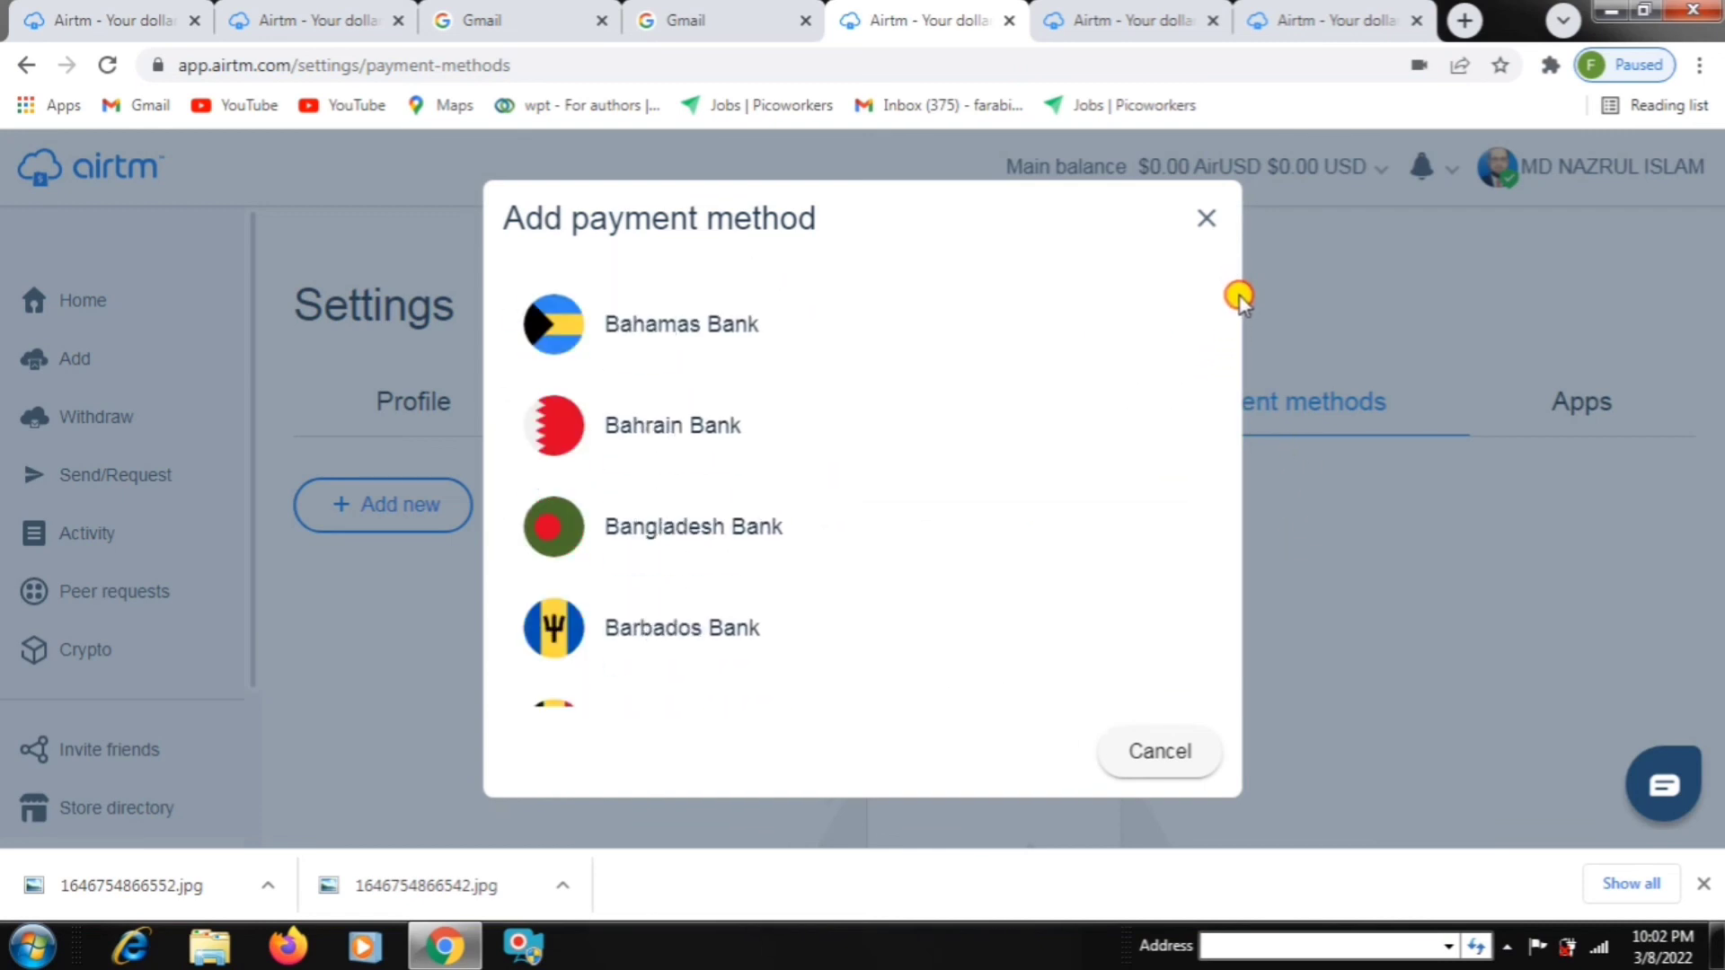
scroll(1240, 305, "up", 4)
scroll(1241, 304, "up", 1)
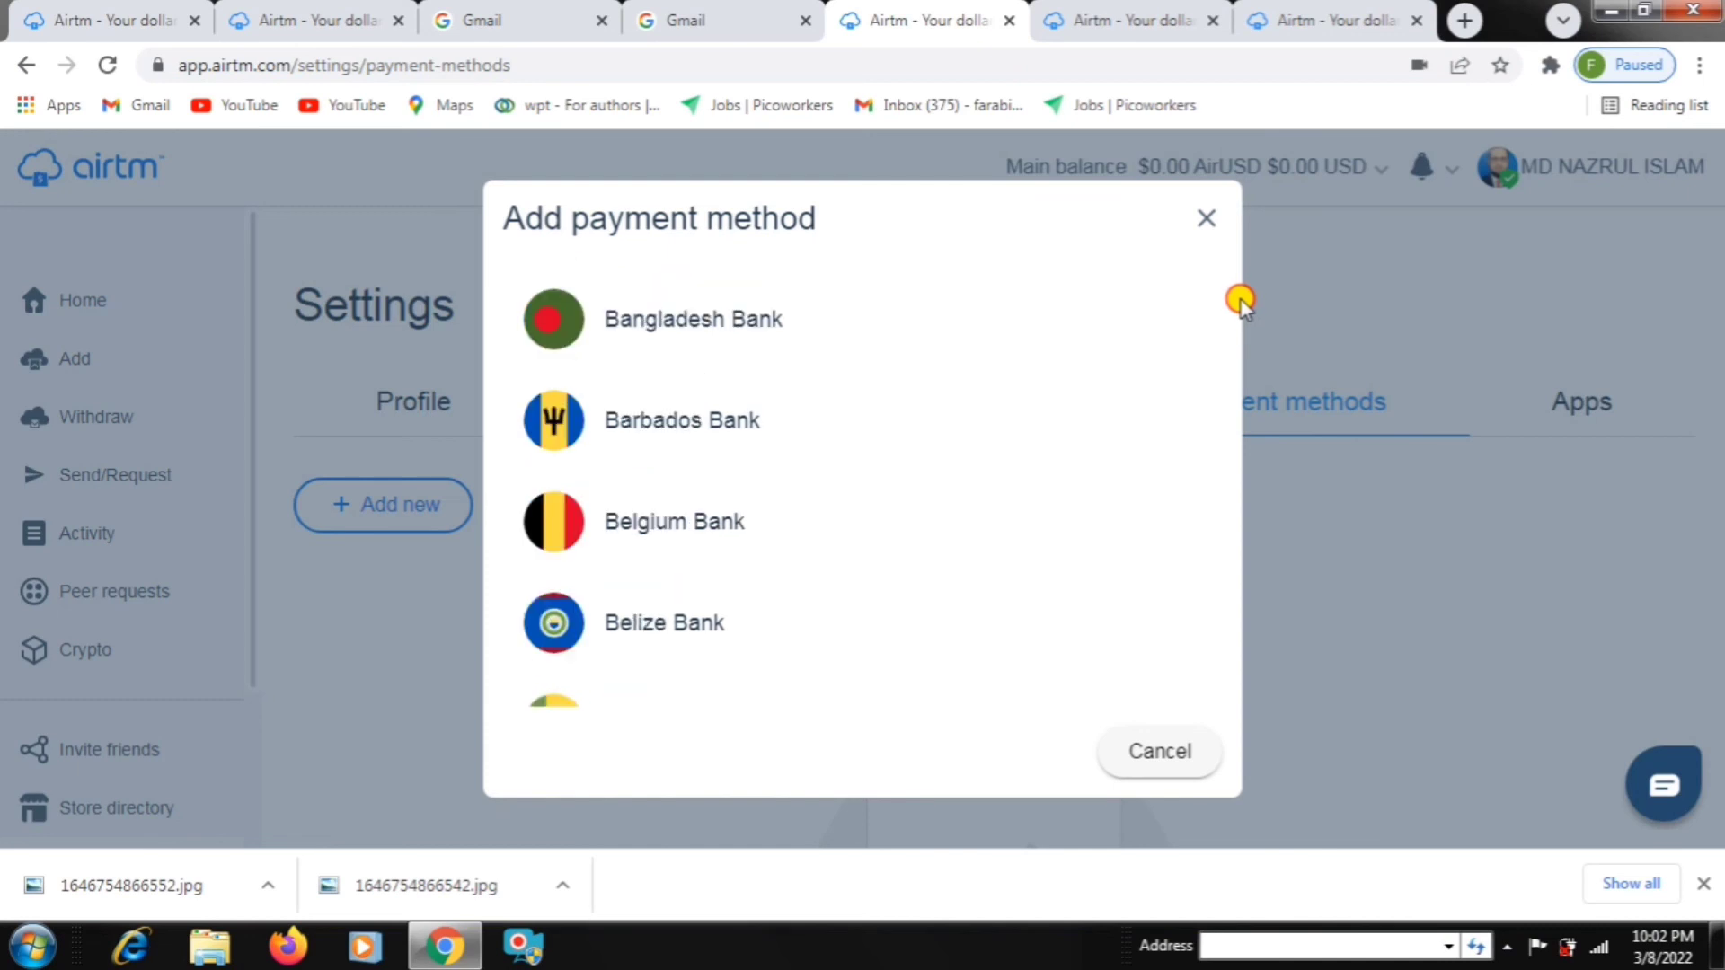
left_click(691, 323)
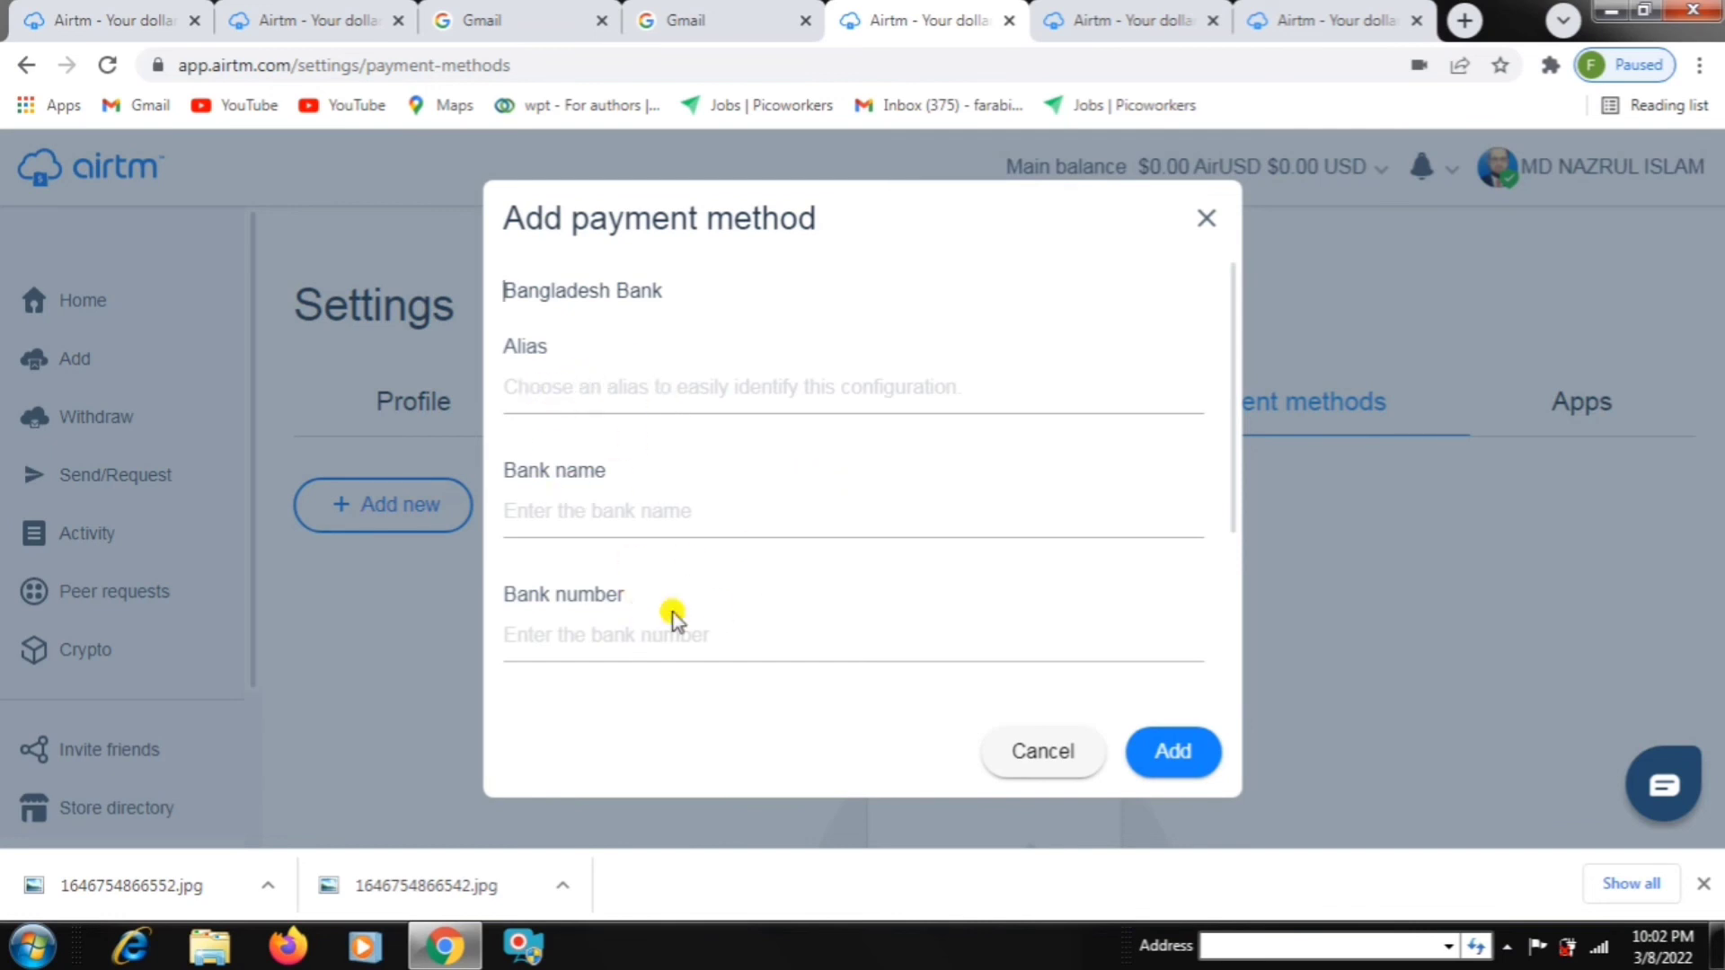
left_click(1205, 218)
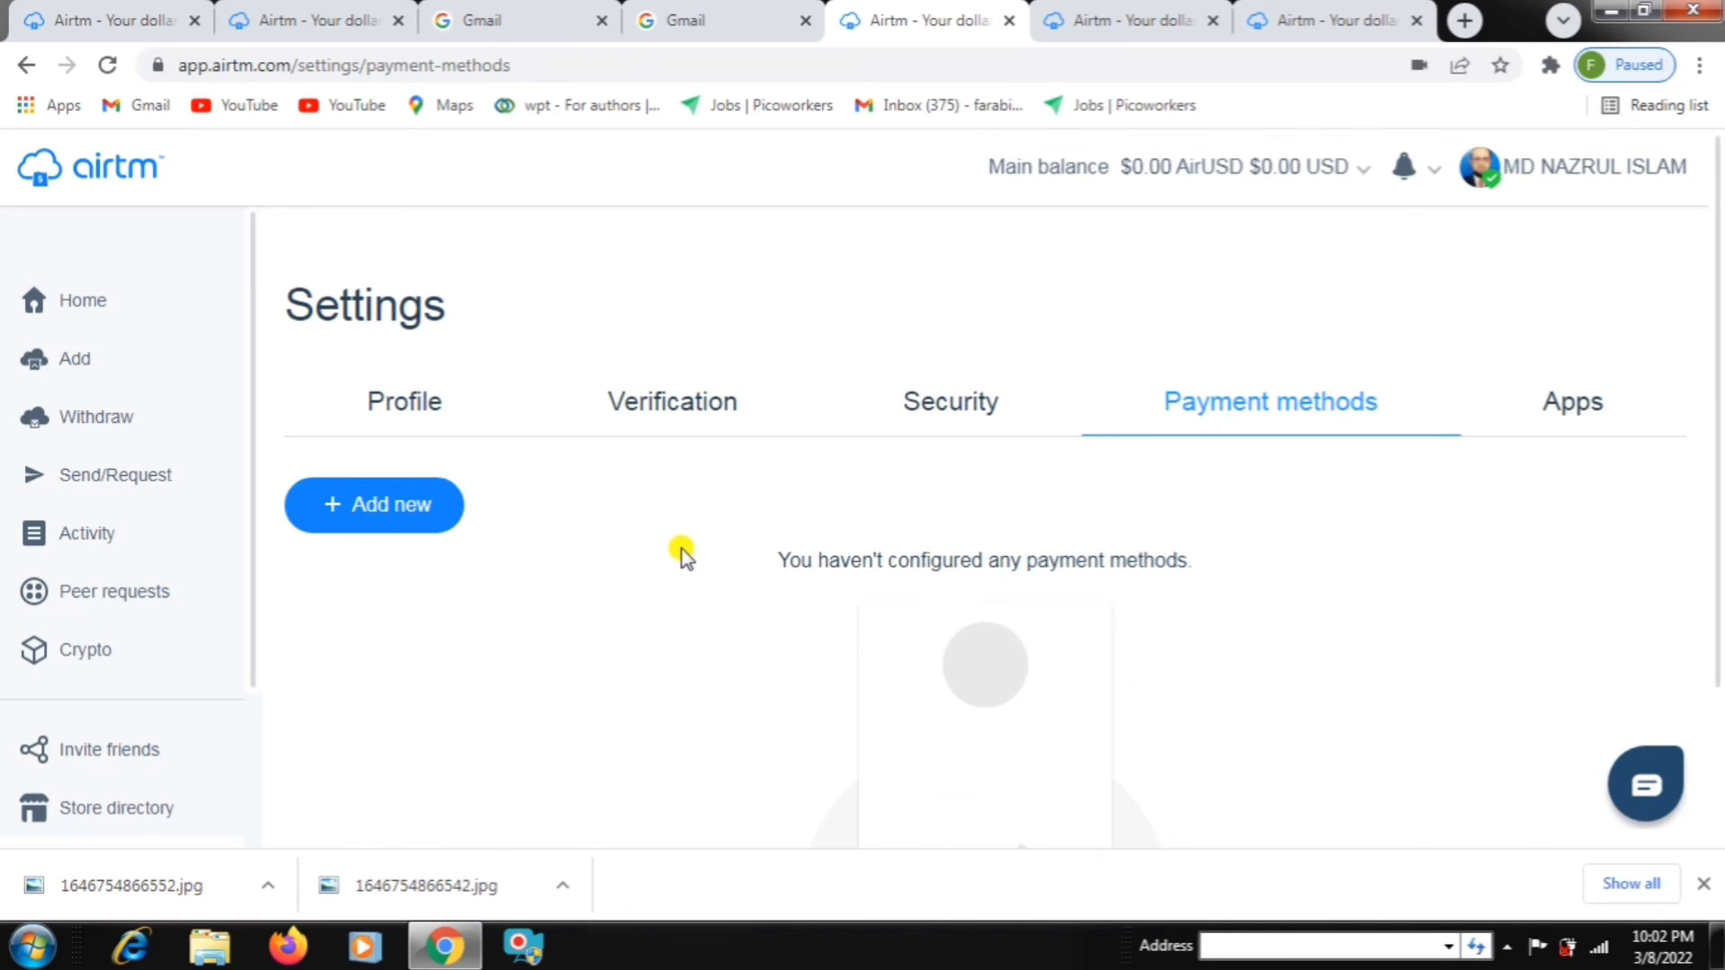
- Choose Bkash under Mobile methods, check the phone number field, and submit the form
left_click(347, 505)
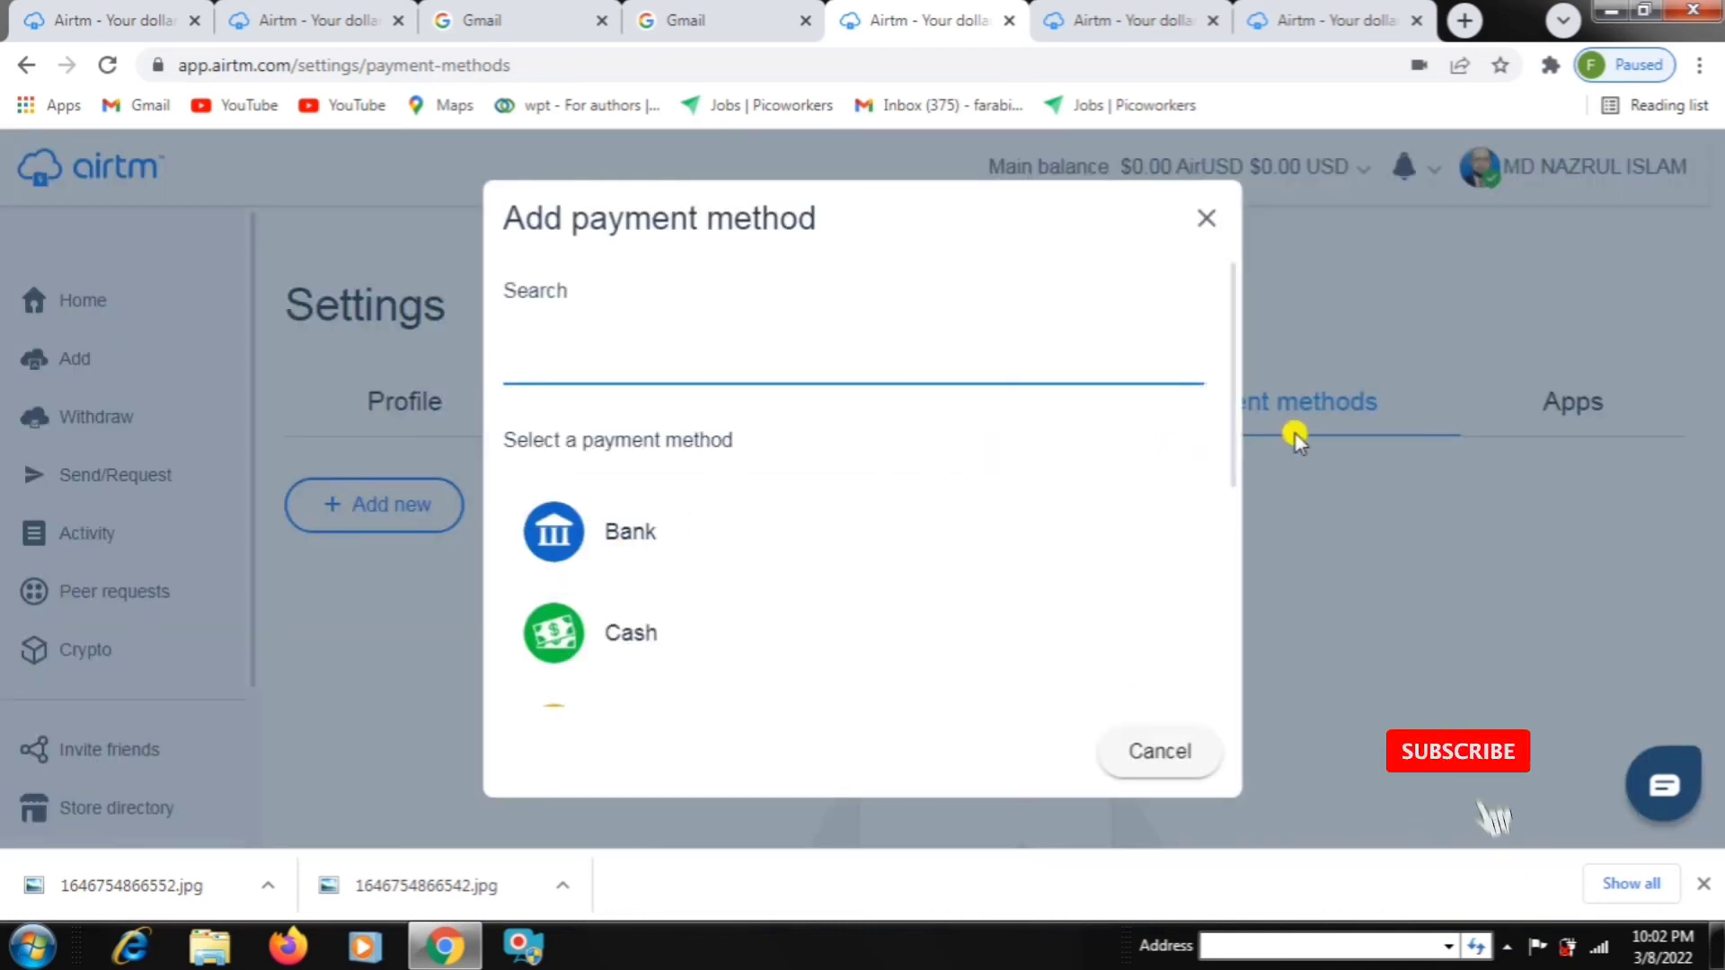
left_click_drag(1236, 396, 1232, 666)
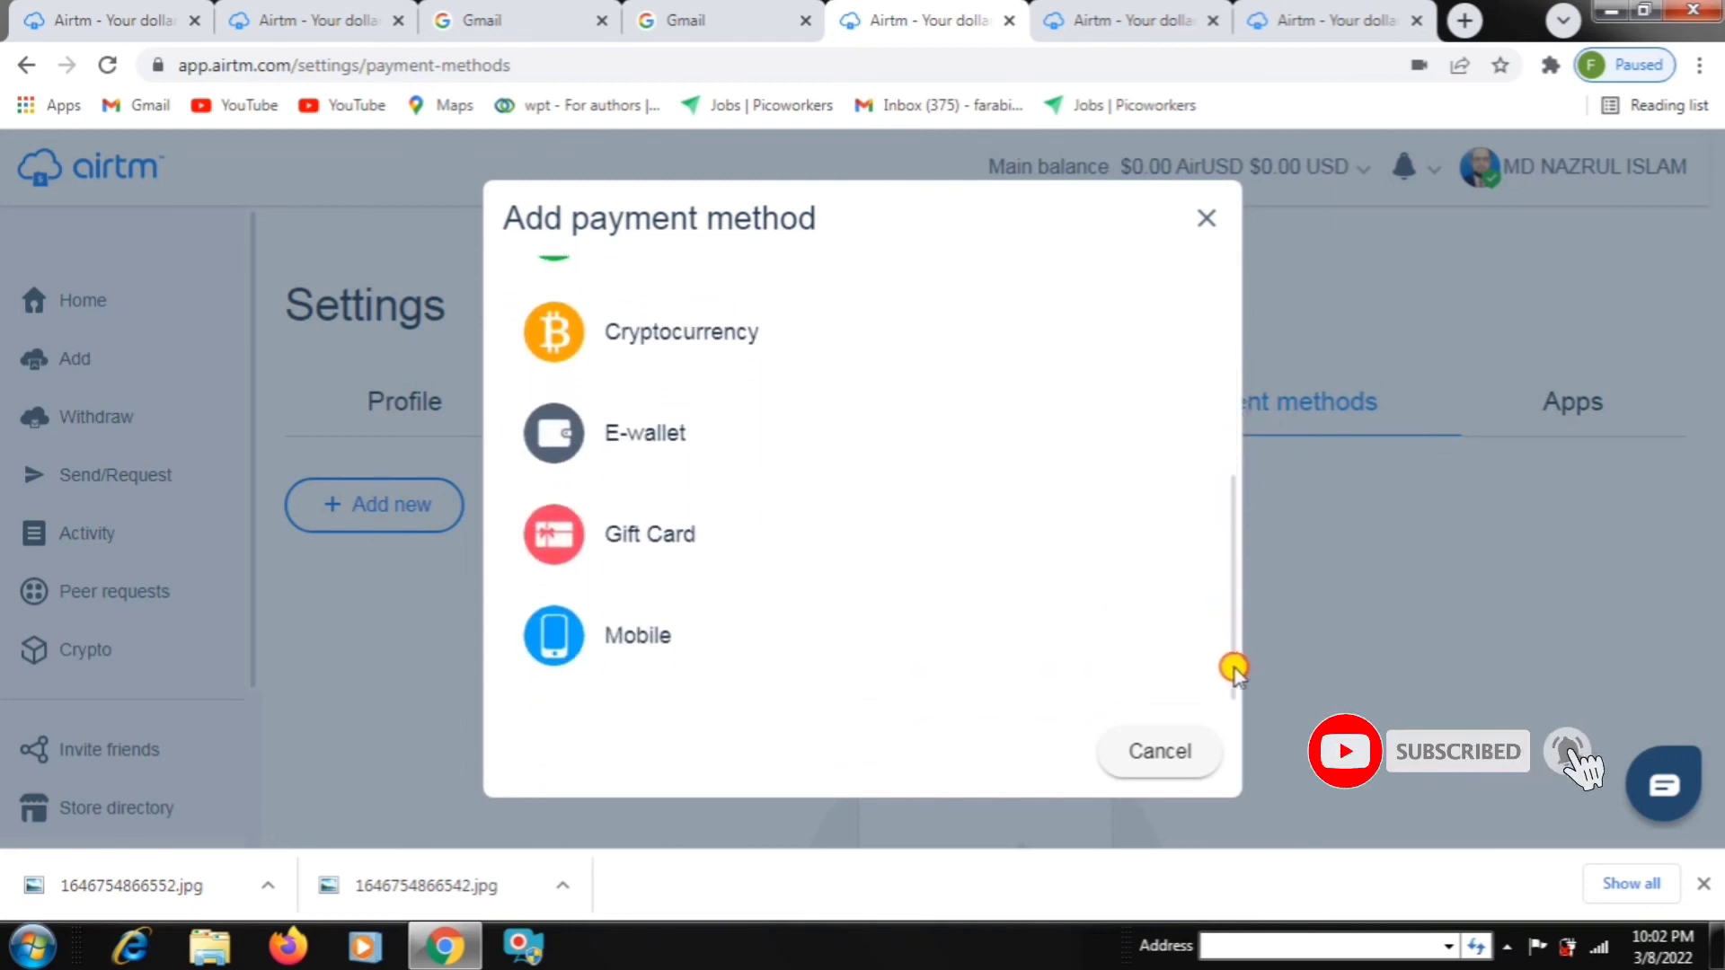
left_click(639, 644)
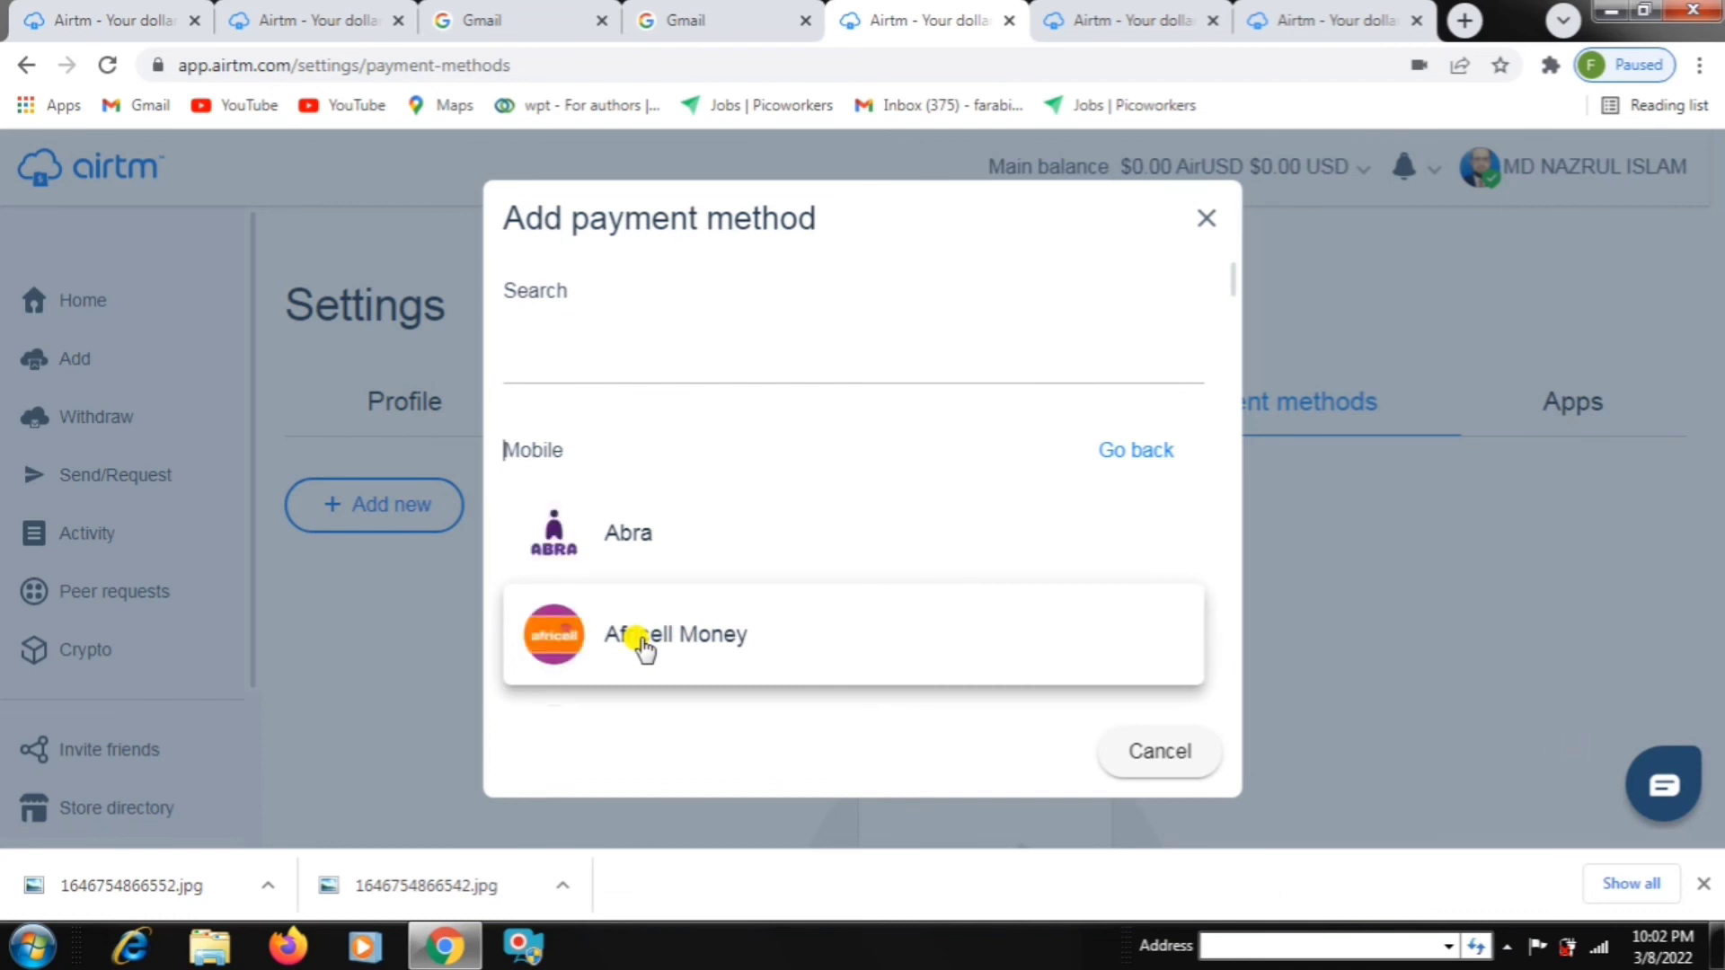
left_click_drag(1229, 289, 1231, 366)
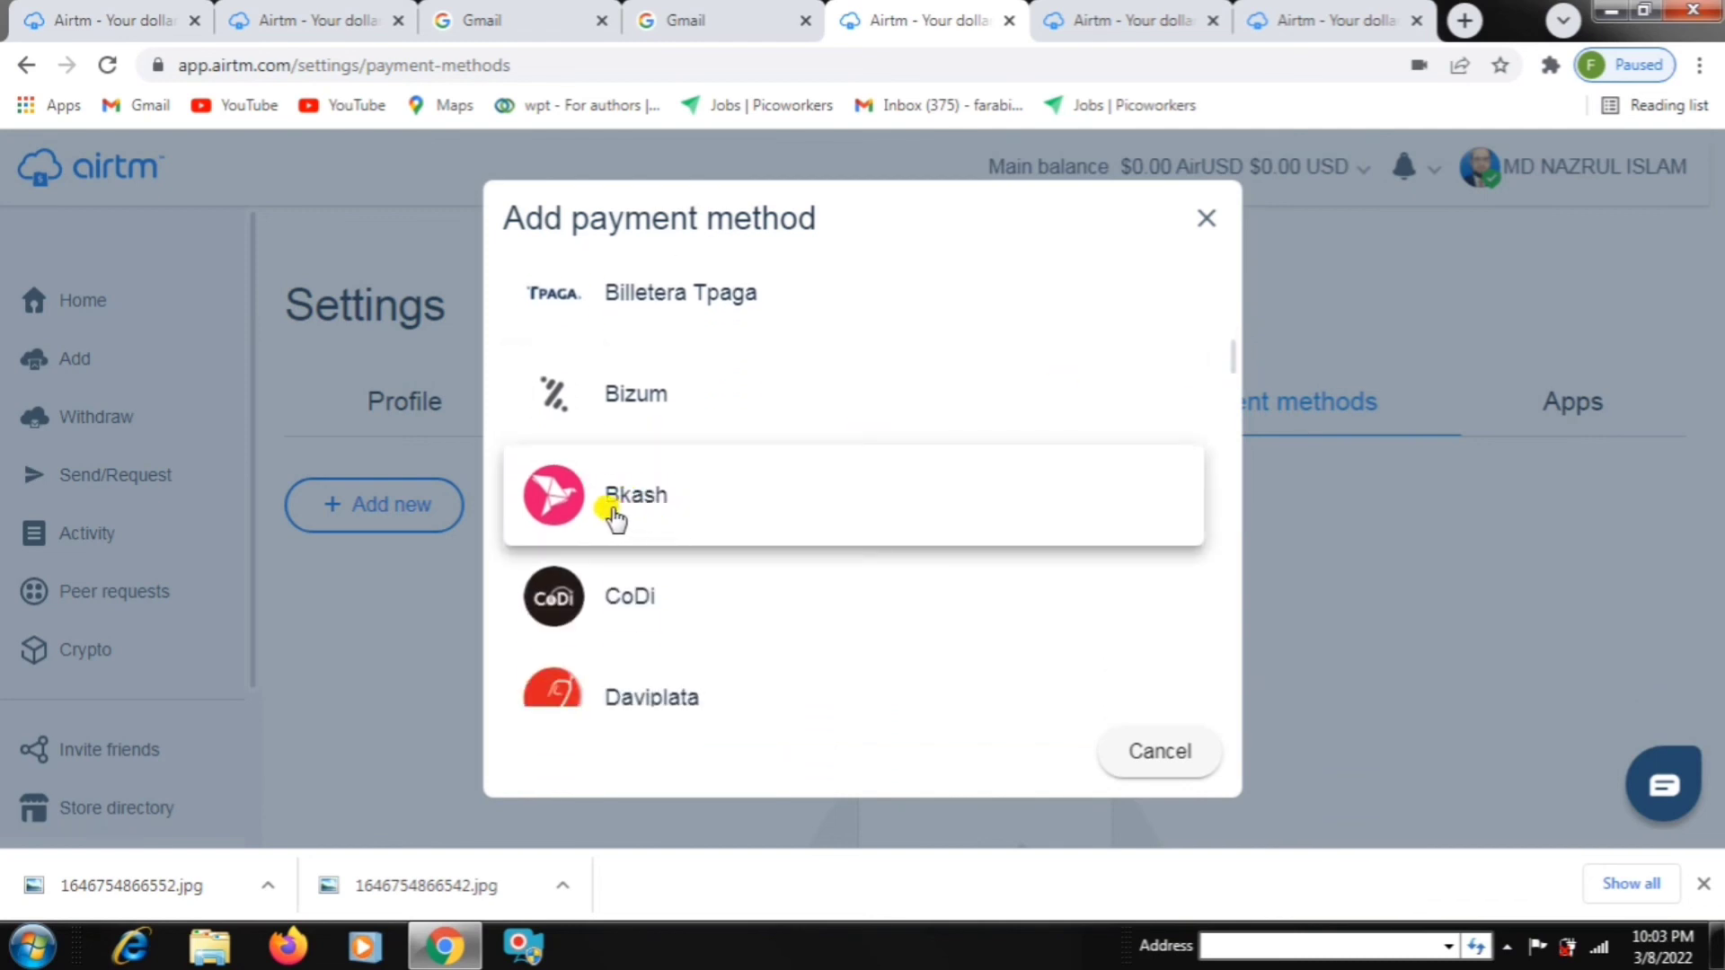
left_click(666, 504)
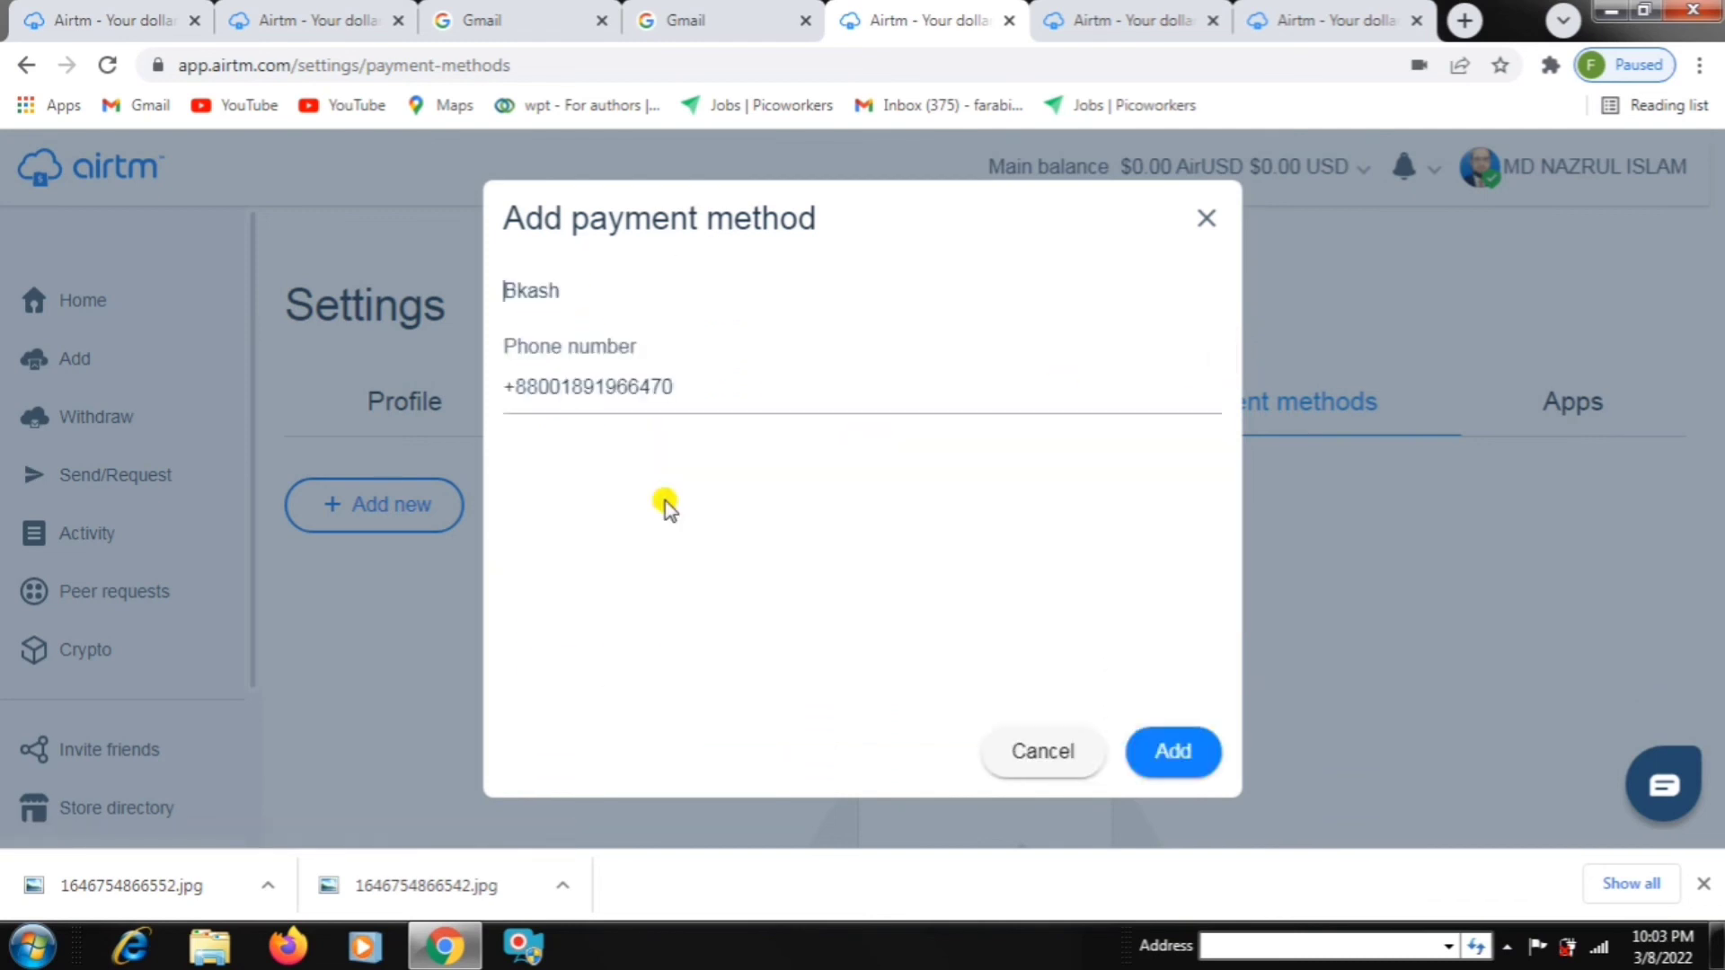
left_click(689, 388)
left_click_drag(688, 388, 489, 389)
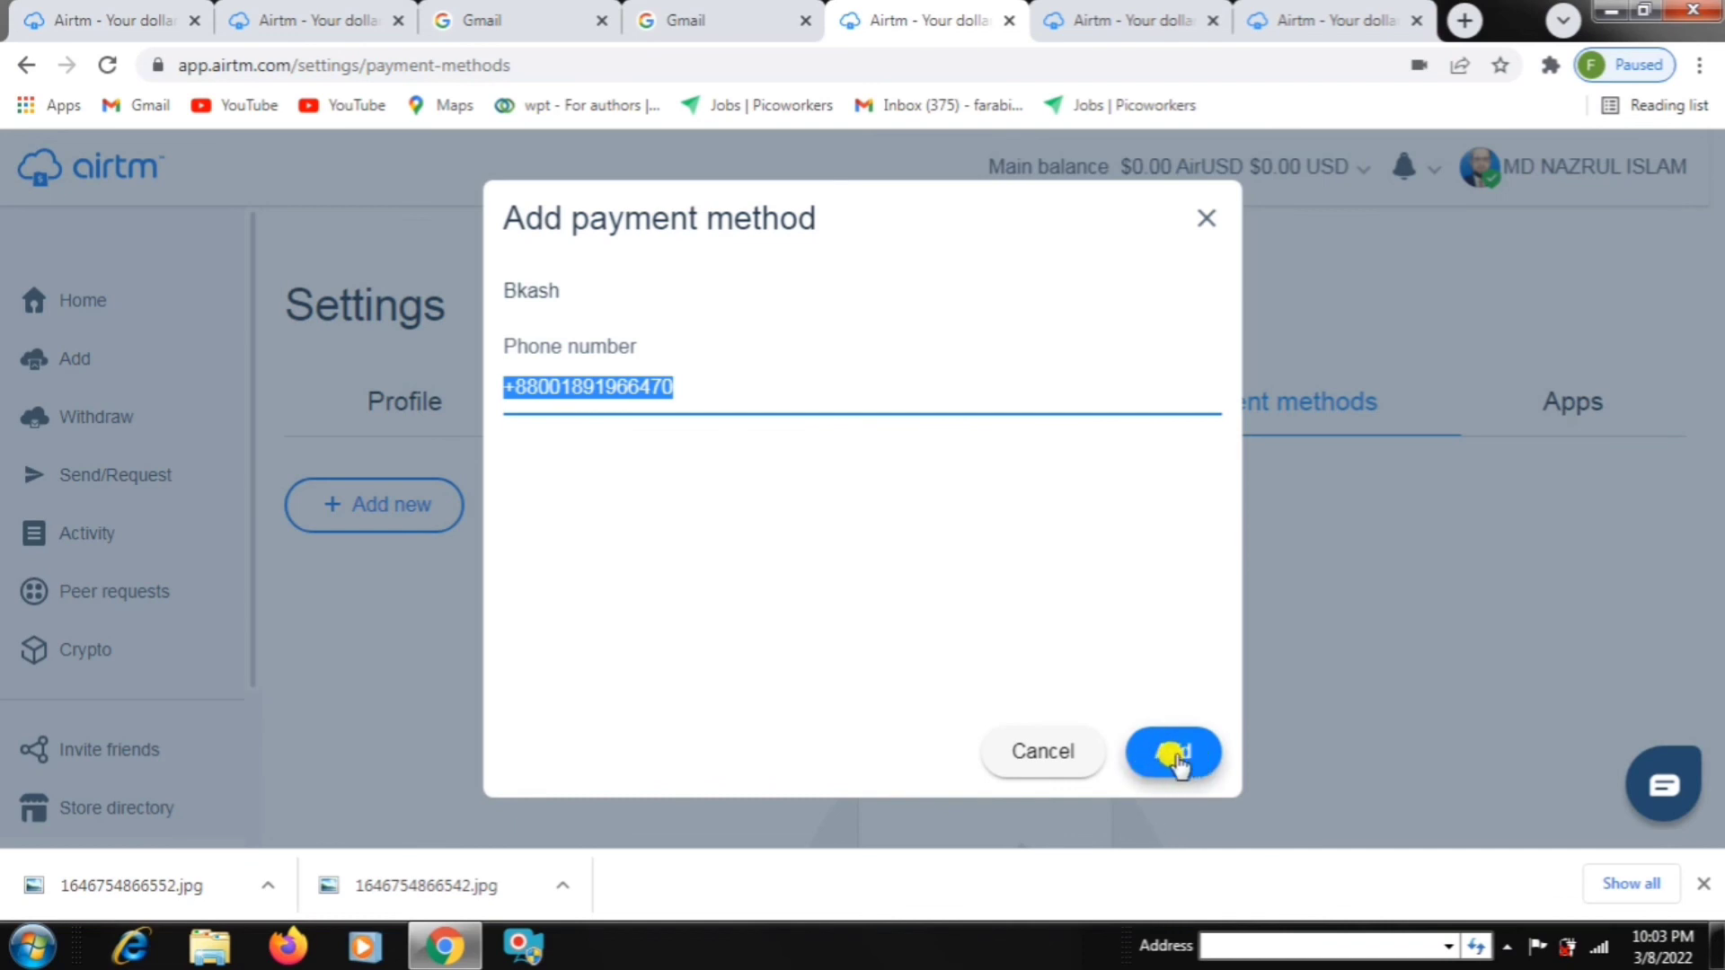
left_click(1205, 225)
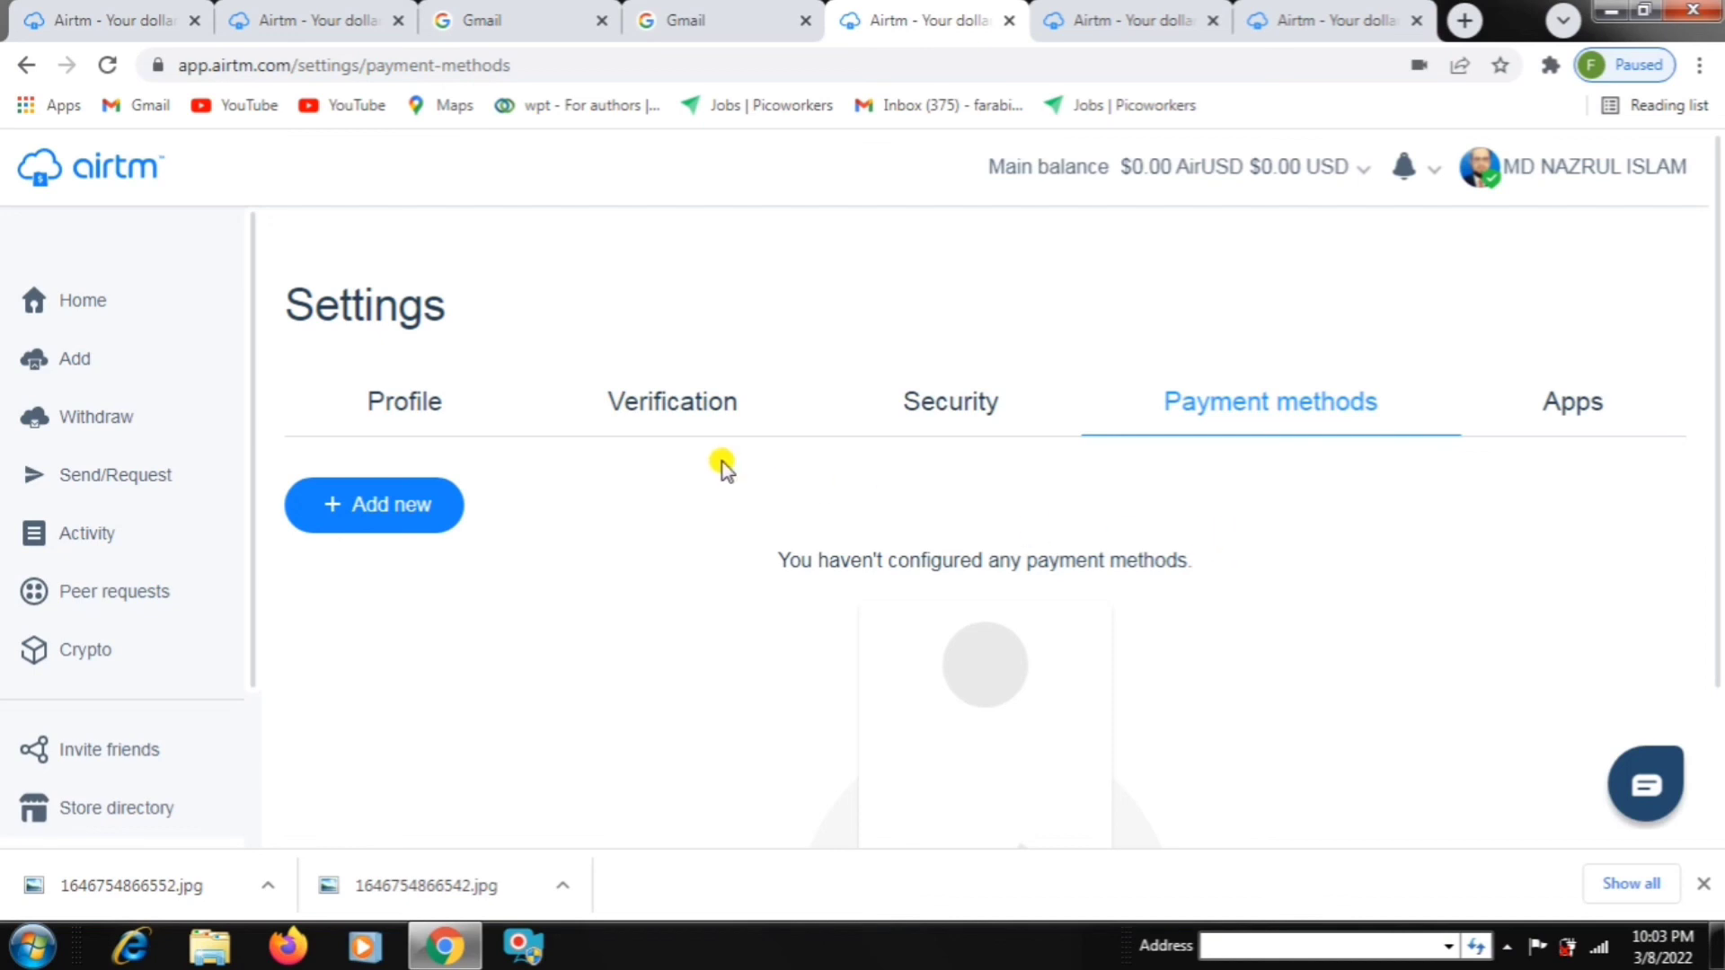
- Go to Withdraw and browse the recommended and Bangladesh-popular withdrawal methods
left_click(119, 420)
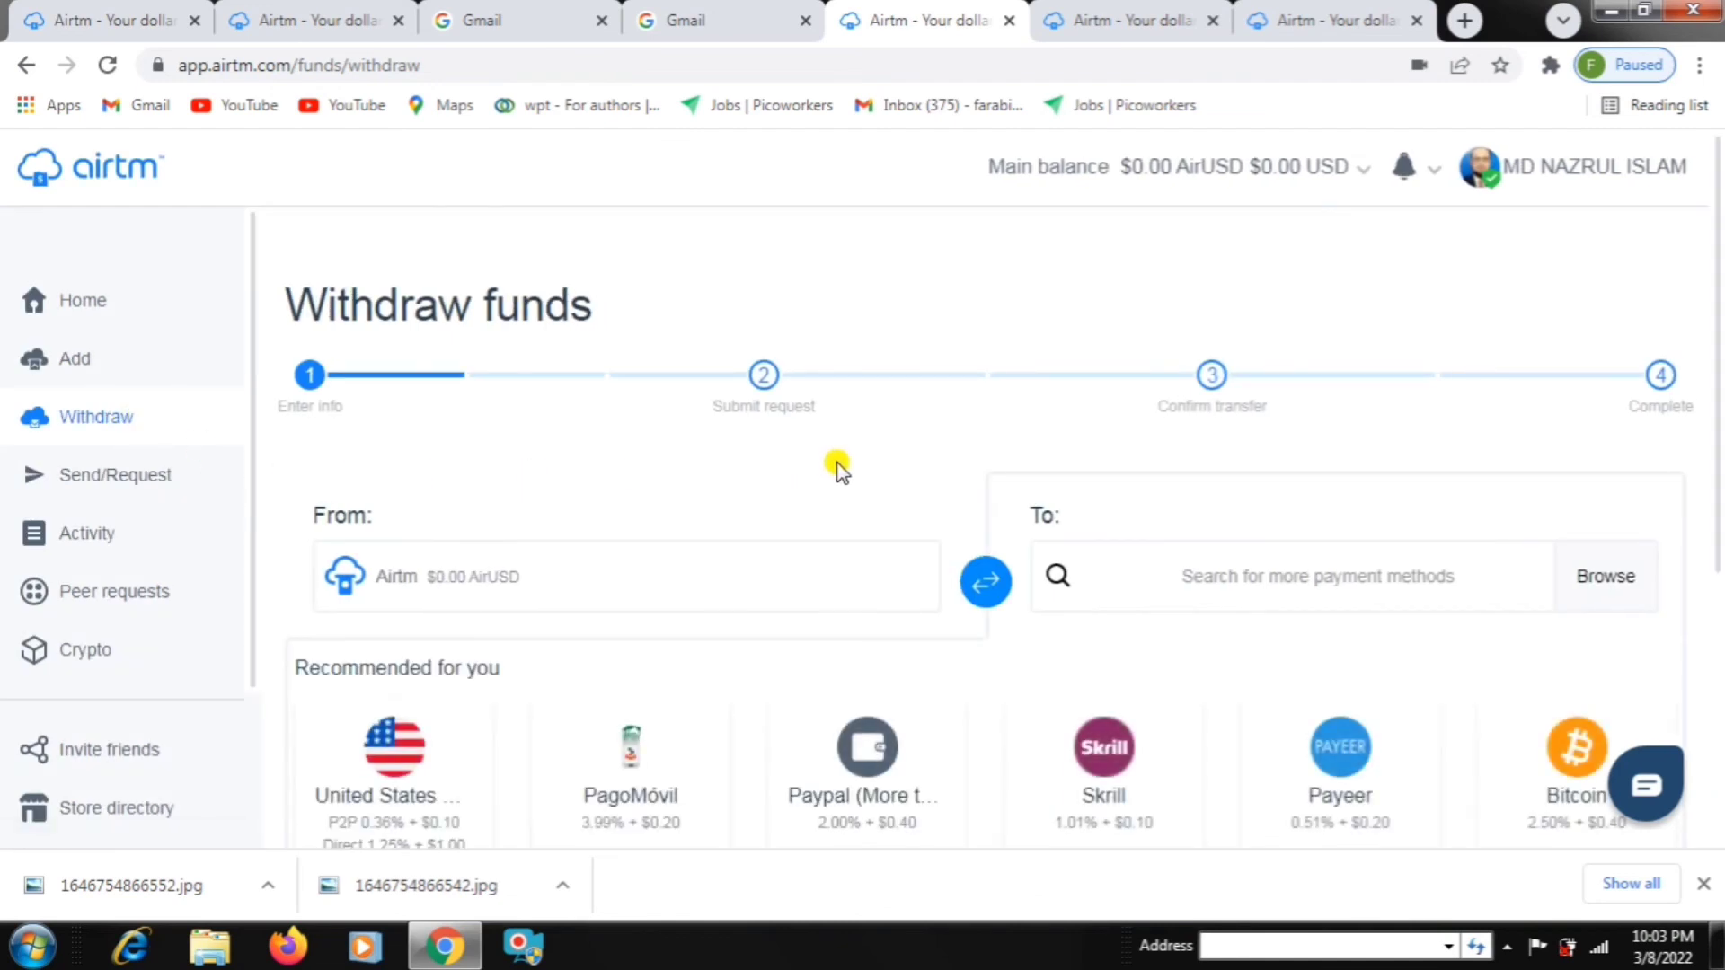
scroll(827, 485, "down", 1)
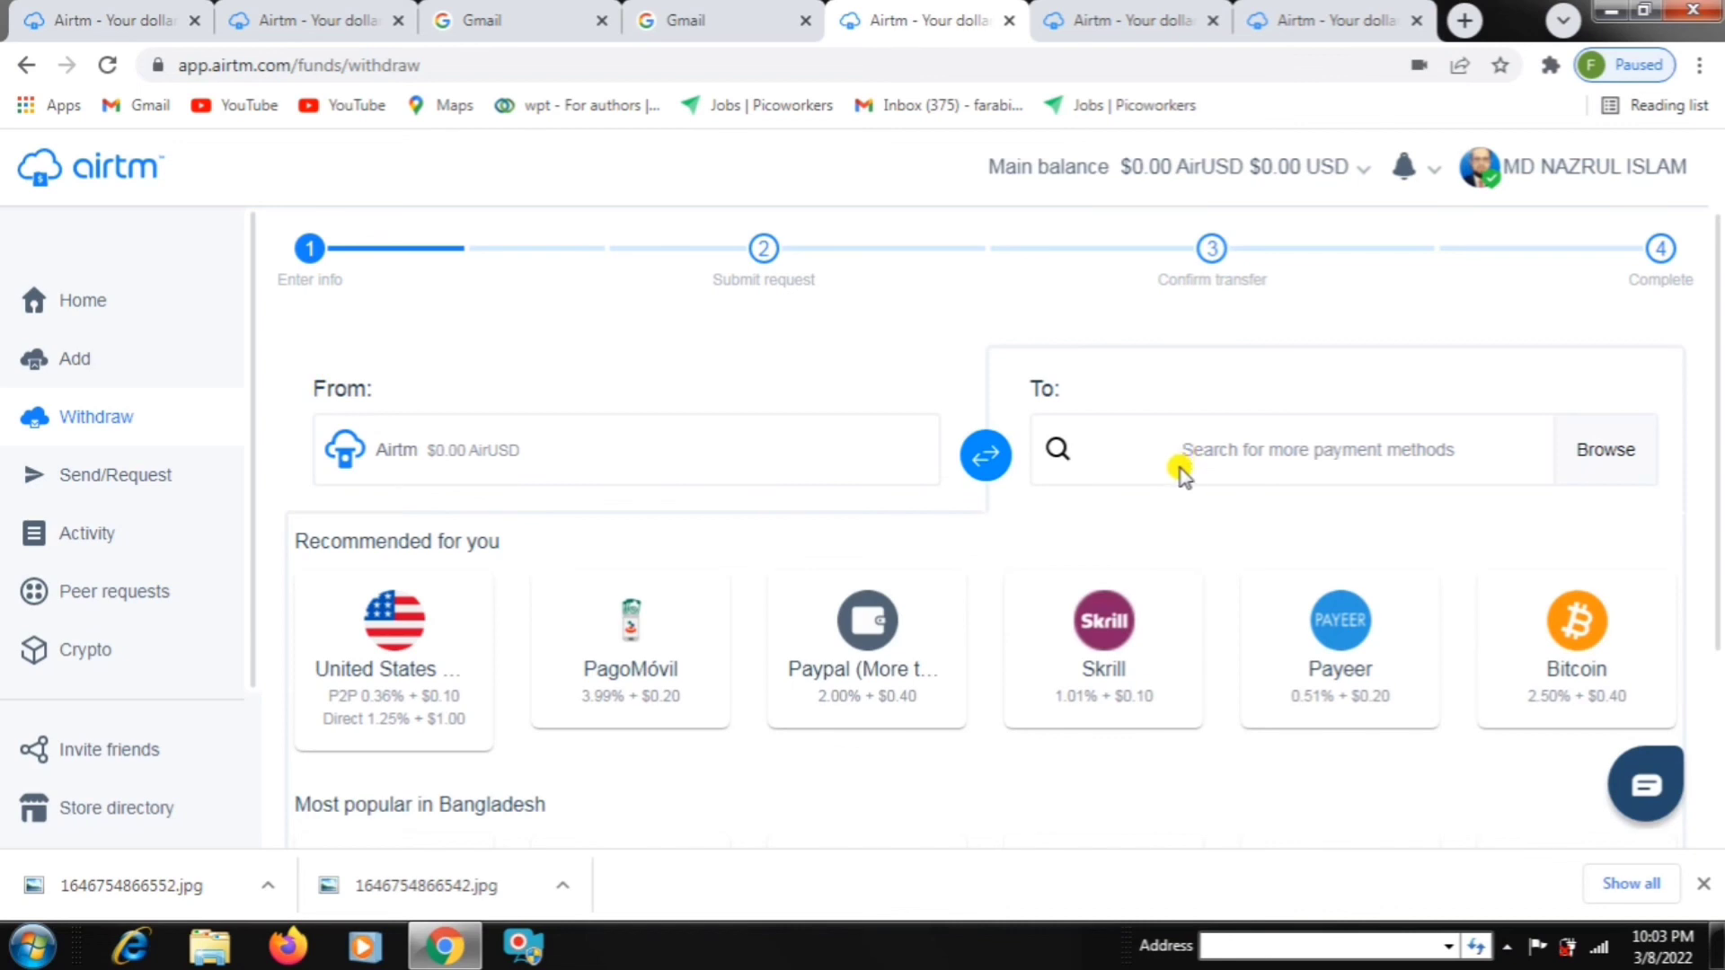
scroll(1060, 516, "down", 2)
scroll(1714, 460, "up", 1)
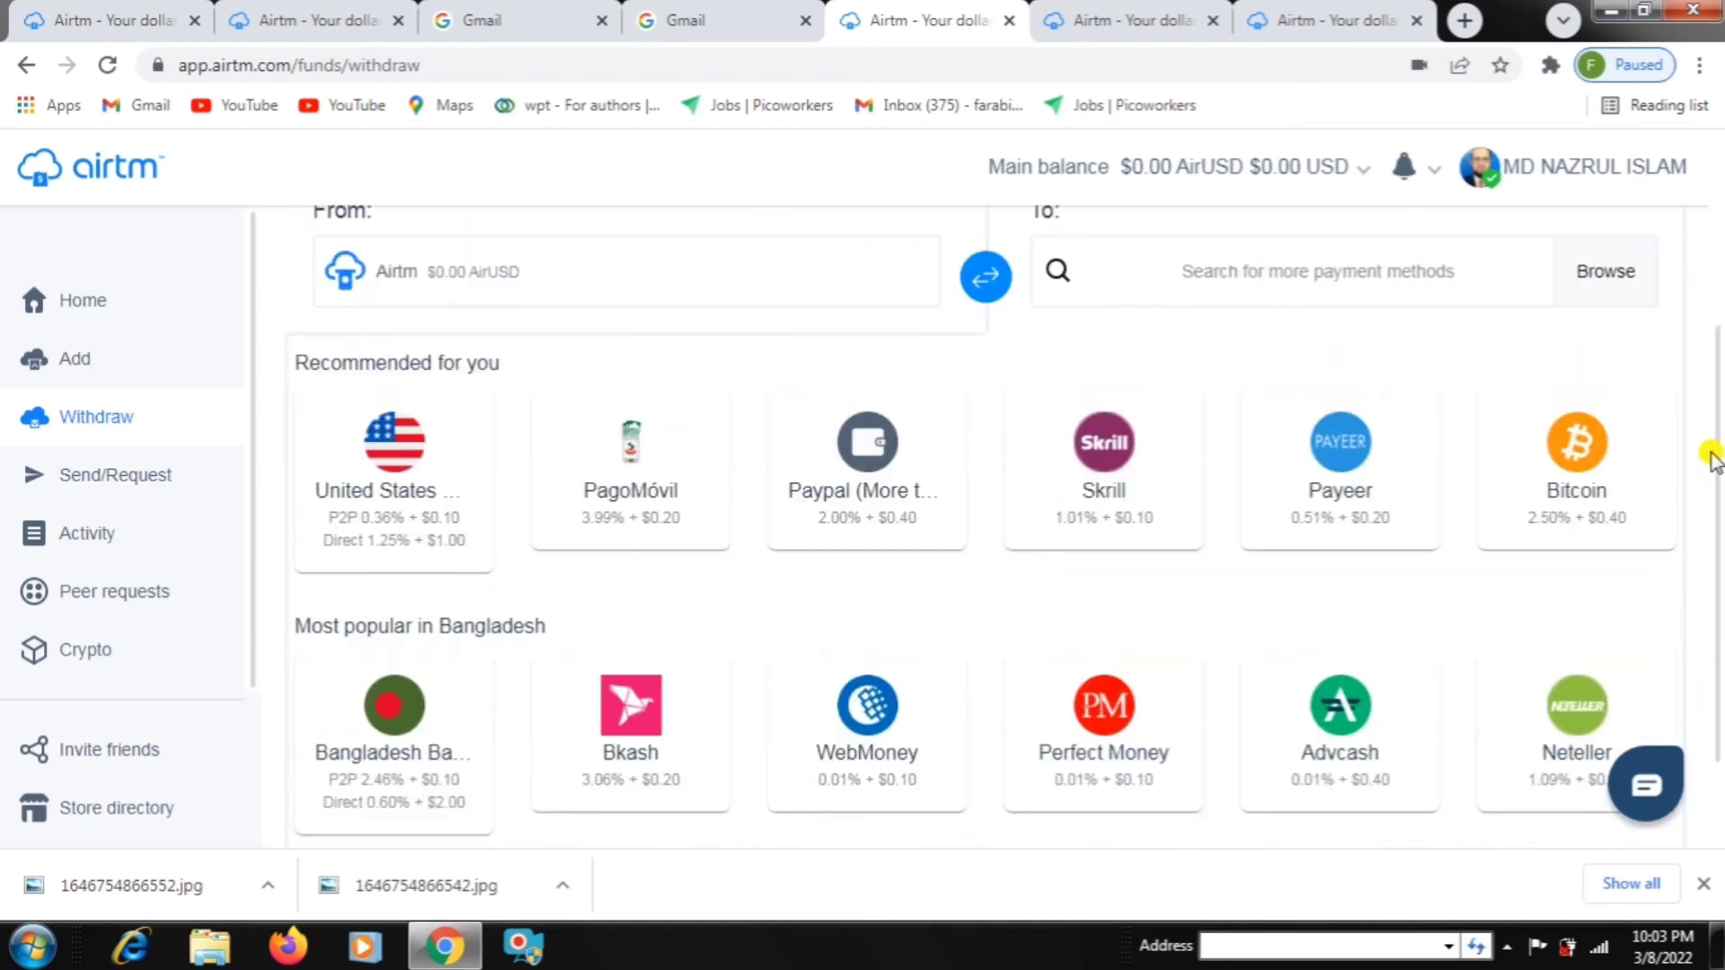
scroll(1716, 456, "up", 2)
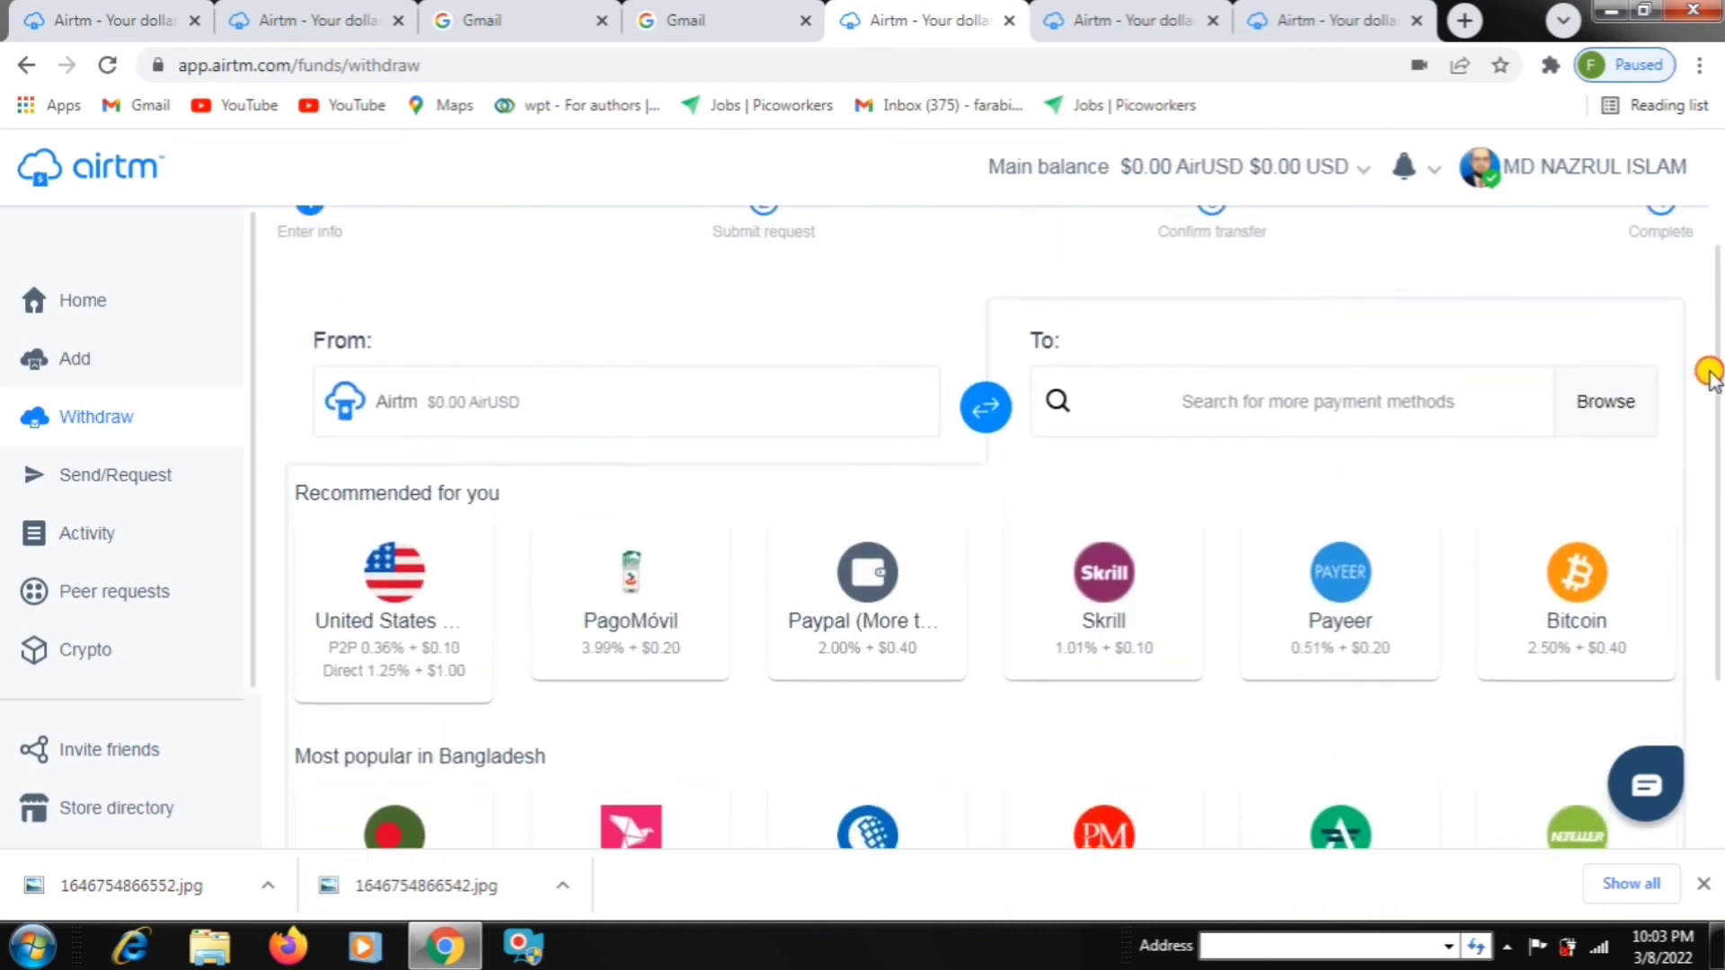